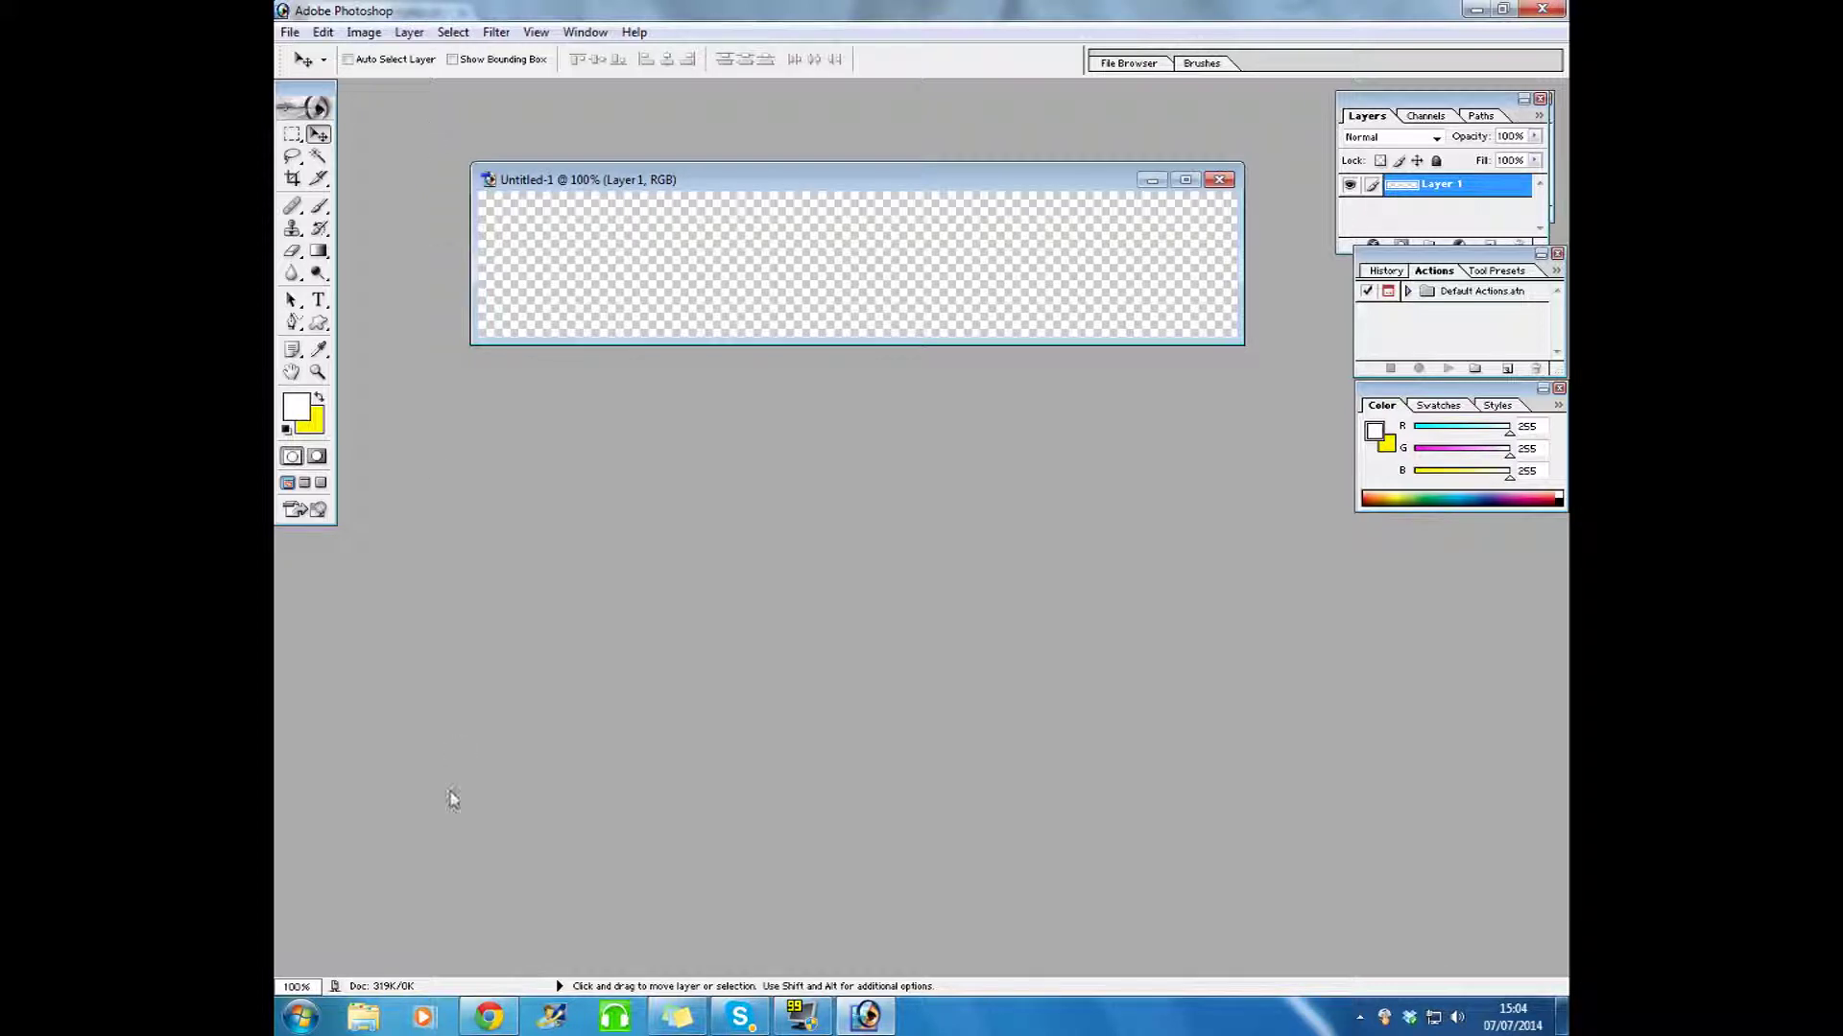
Step: View the finished forum signature in the browser as a reference, and return to Photoshop
{"action": "left_click", "coordinate": [488, 1019]}
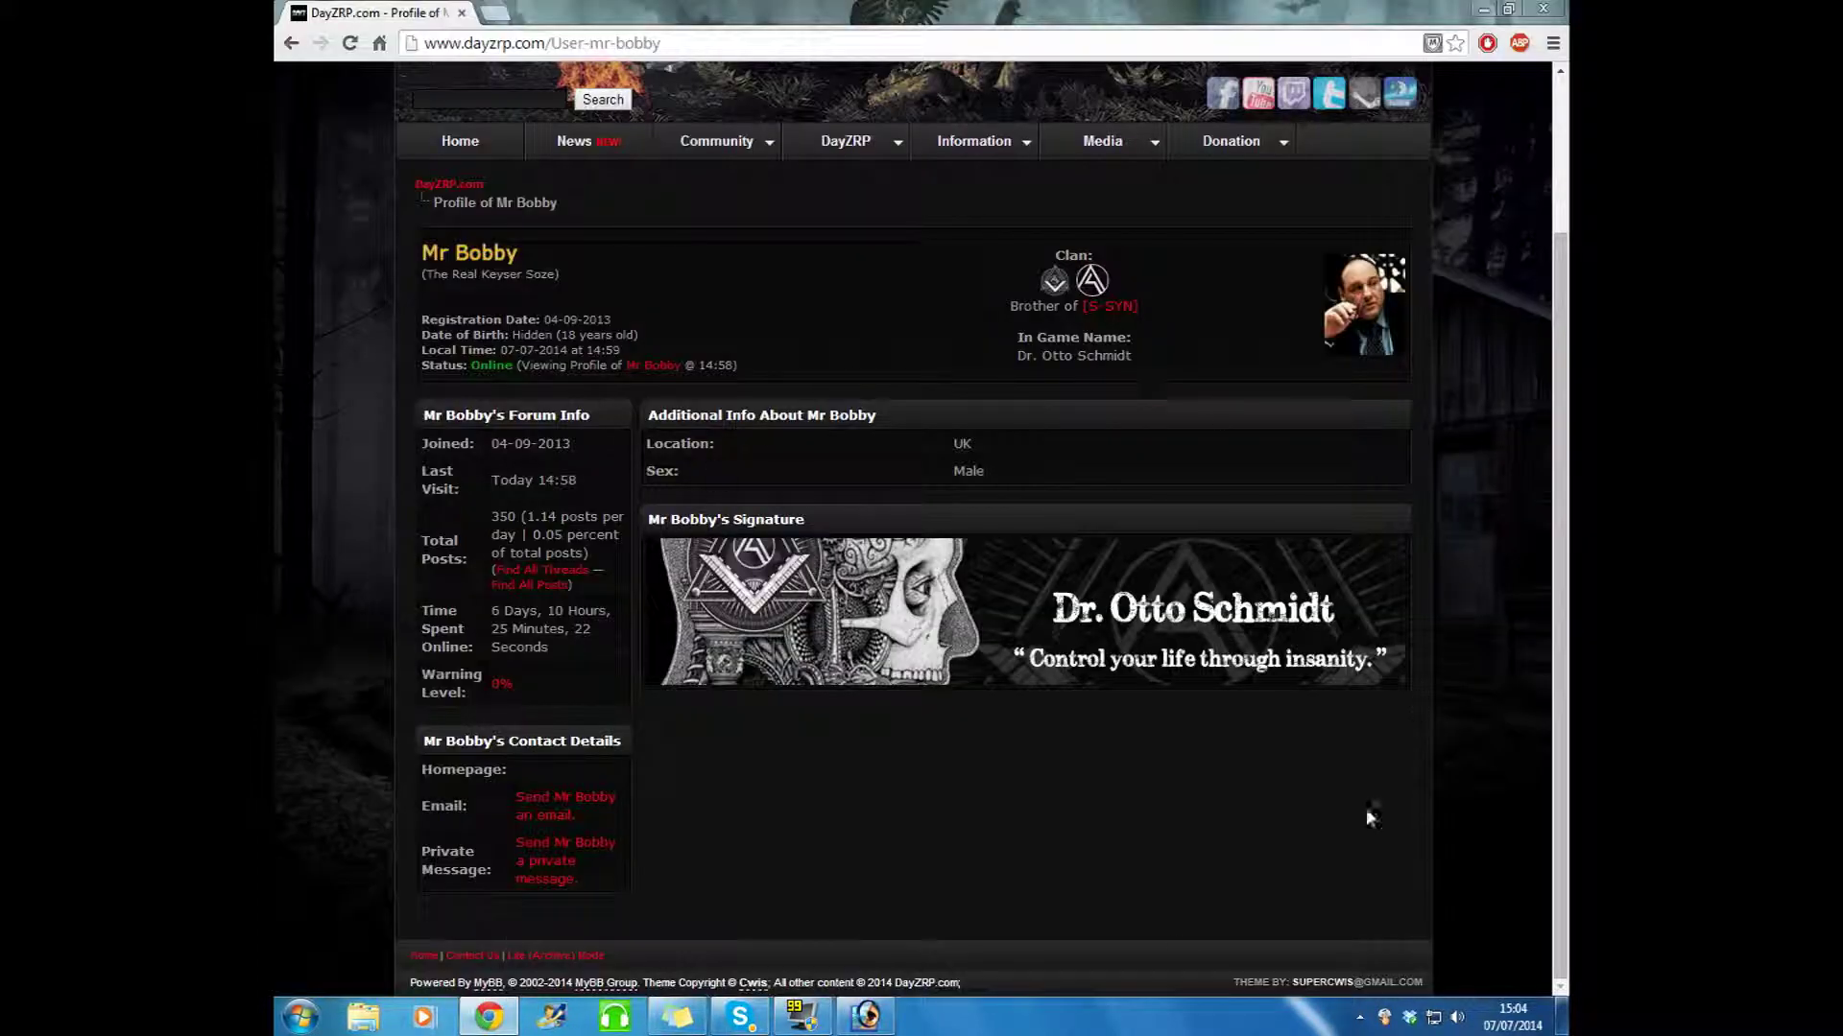
{"action": "mouse_move", "coordinate": [868, 1023]}
{"action": "left_click", "coordinate": [866, 1019]}
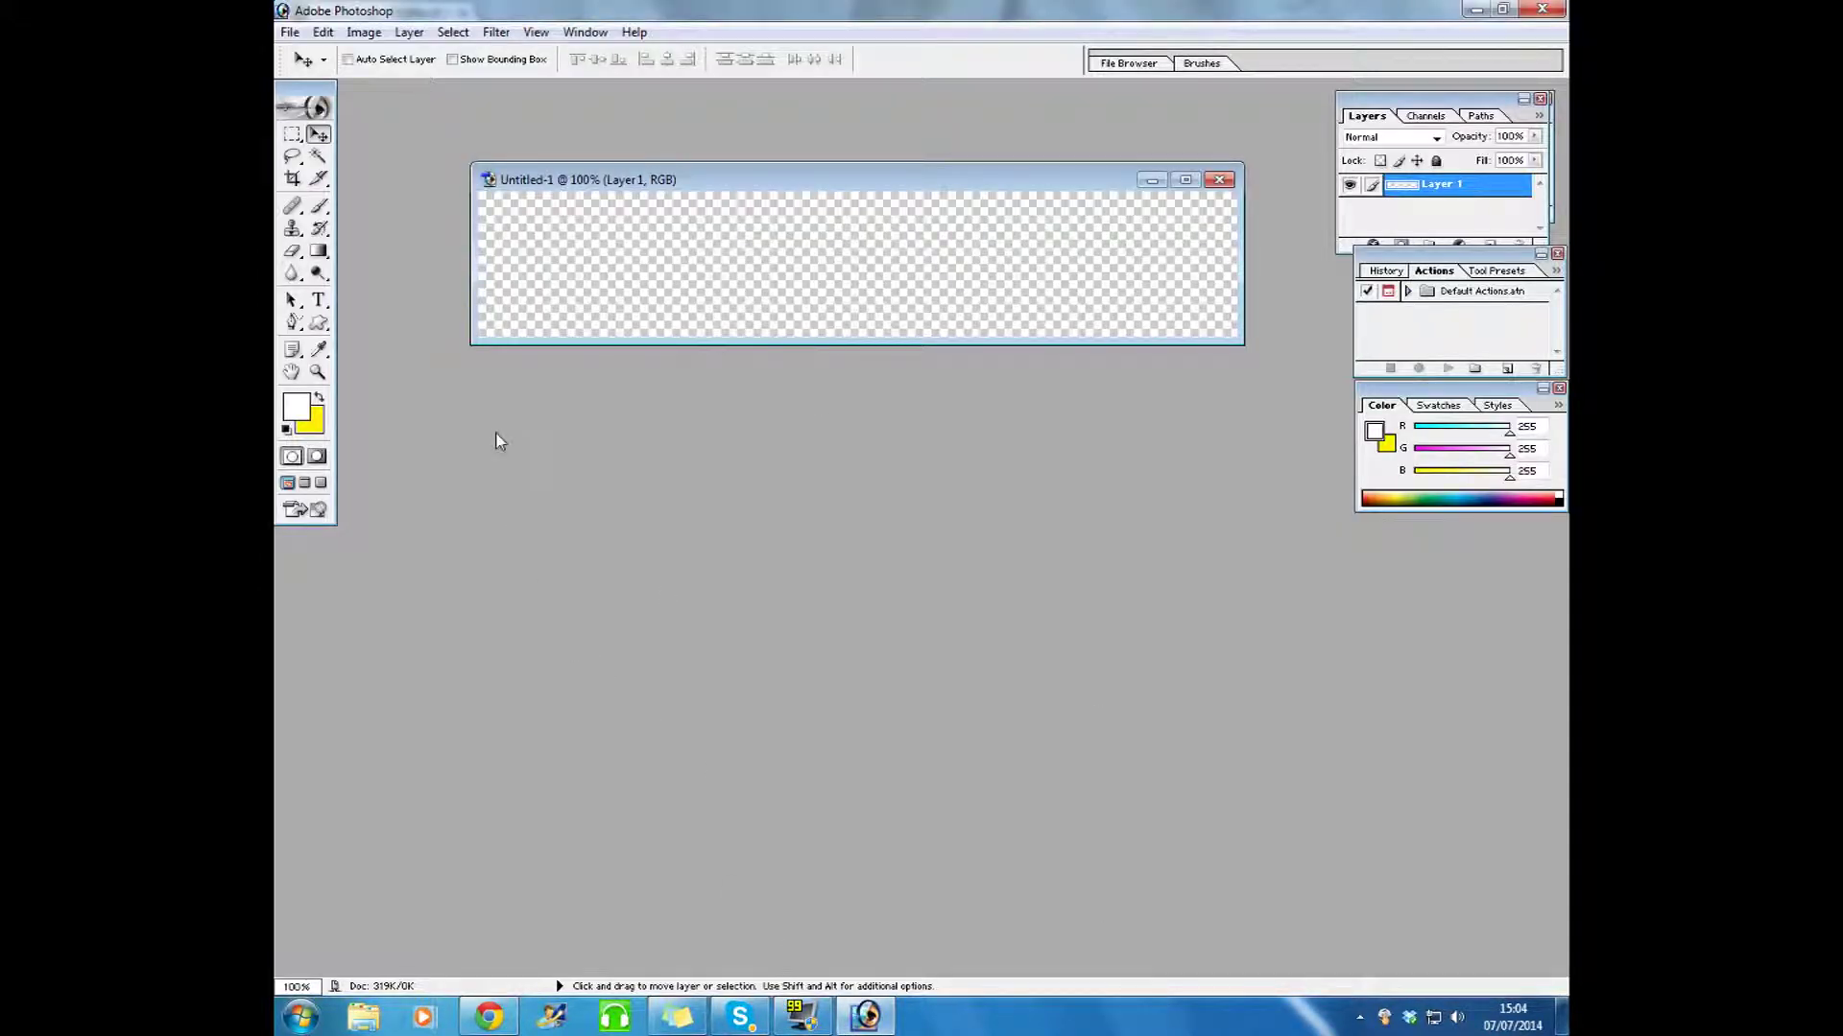
Step: Open the logo image EaMMNsq from the SM Clan folder and place its window below the blank banner
{"action": "left_click", "coordinate": [289, 32]}
{"action": "left_click", "coordinate": [326, 81]}
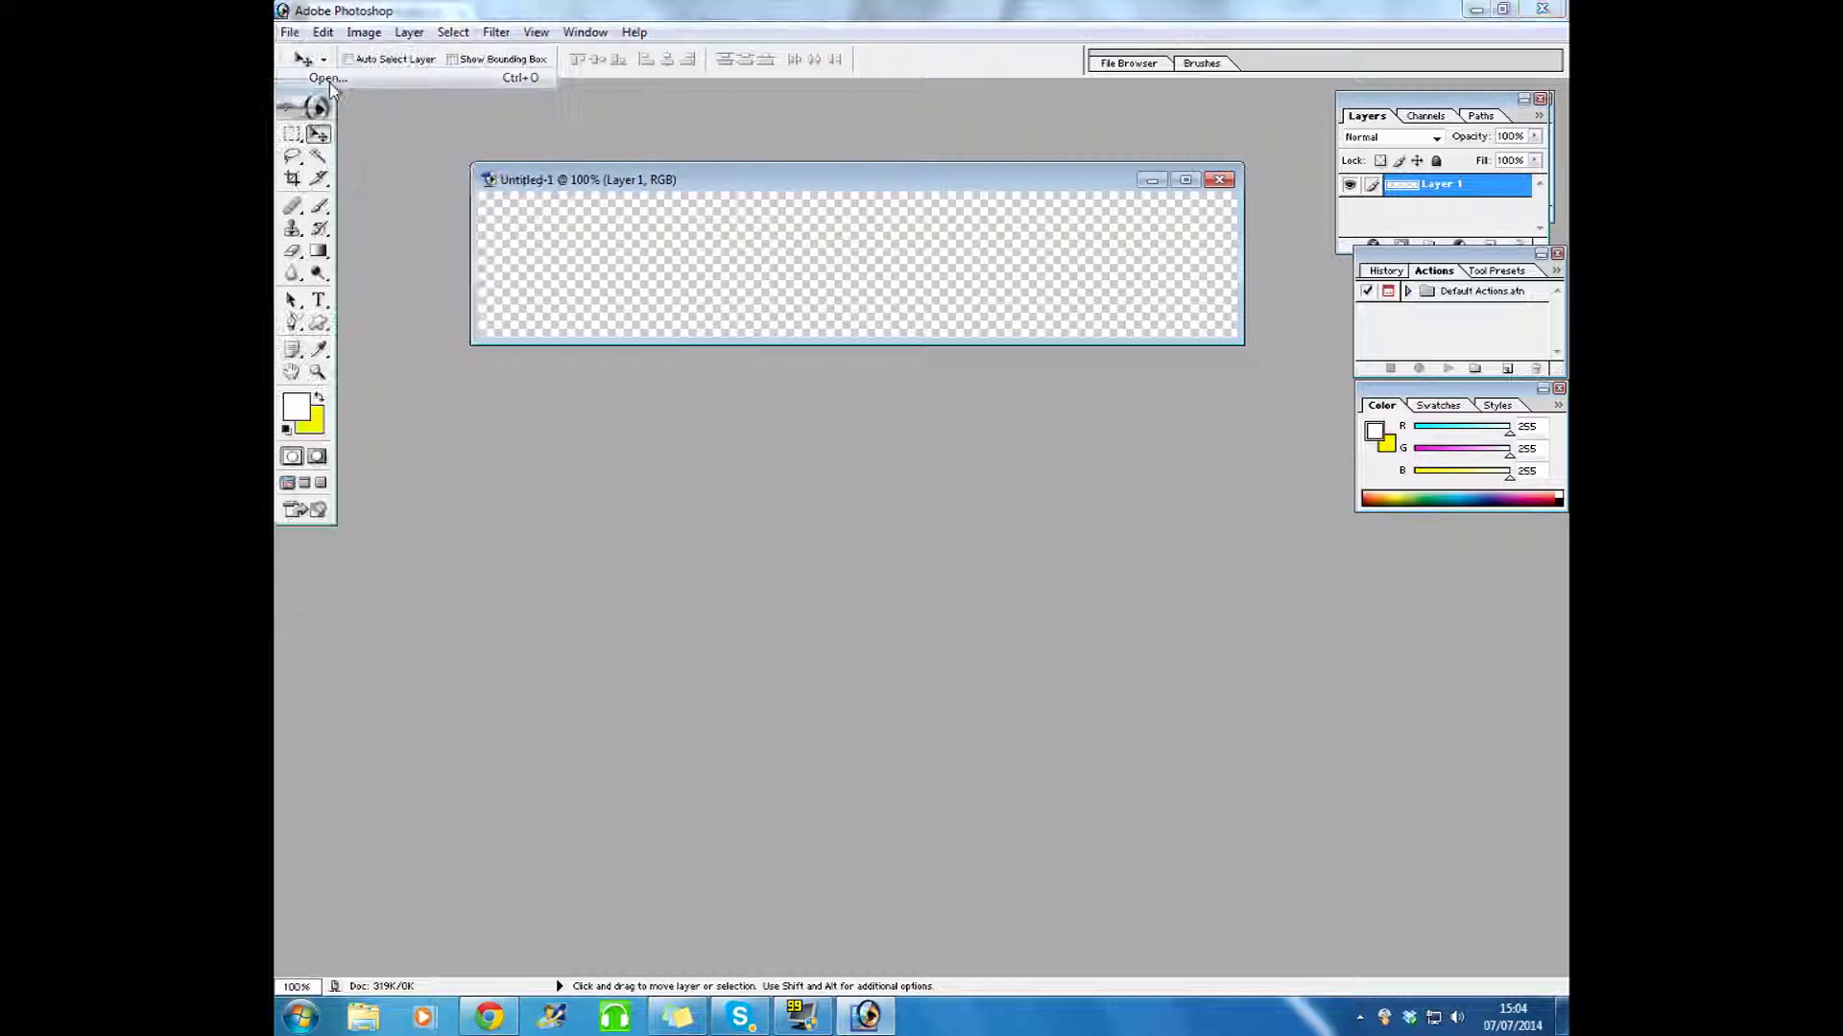
{"action": "left_click_drag", "start_coordinate": [1190, 226], "coordinate": [1202, 306]}
{"action": "left_click", "coordinate": [908, 338]}
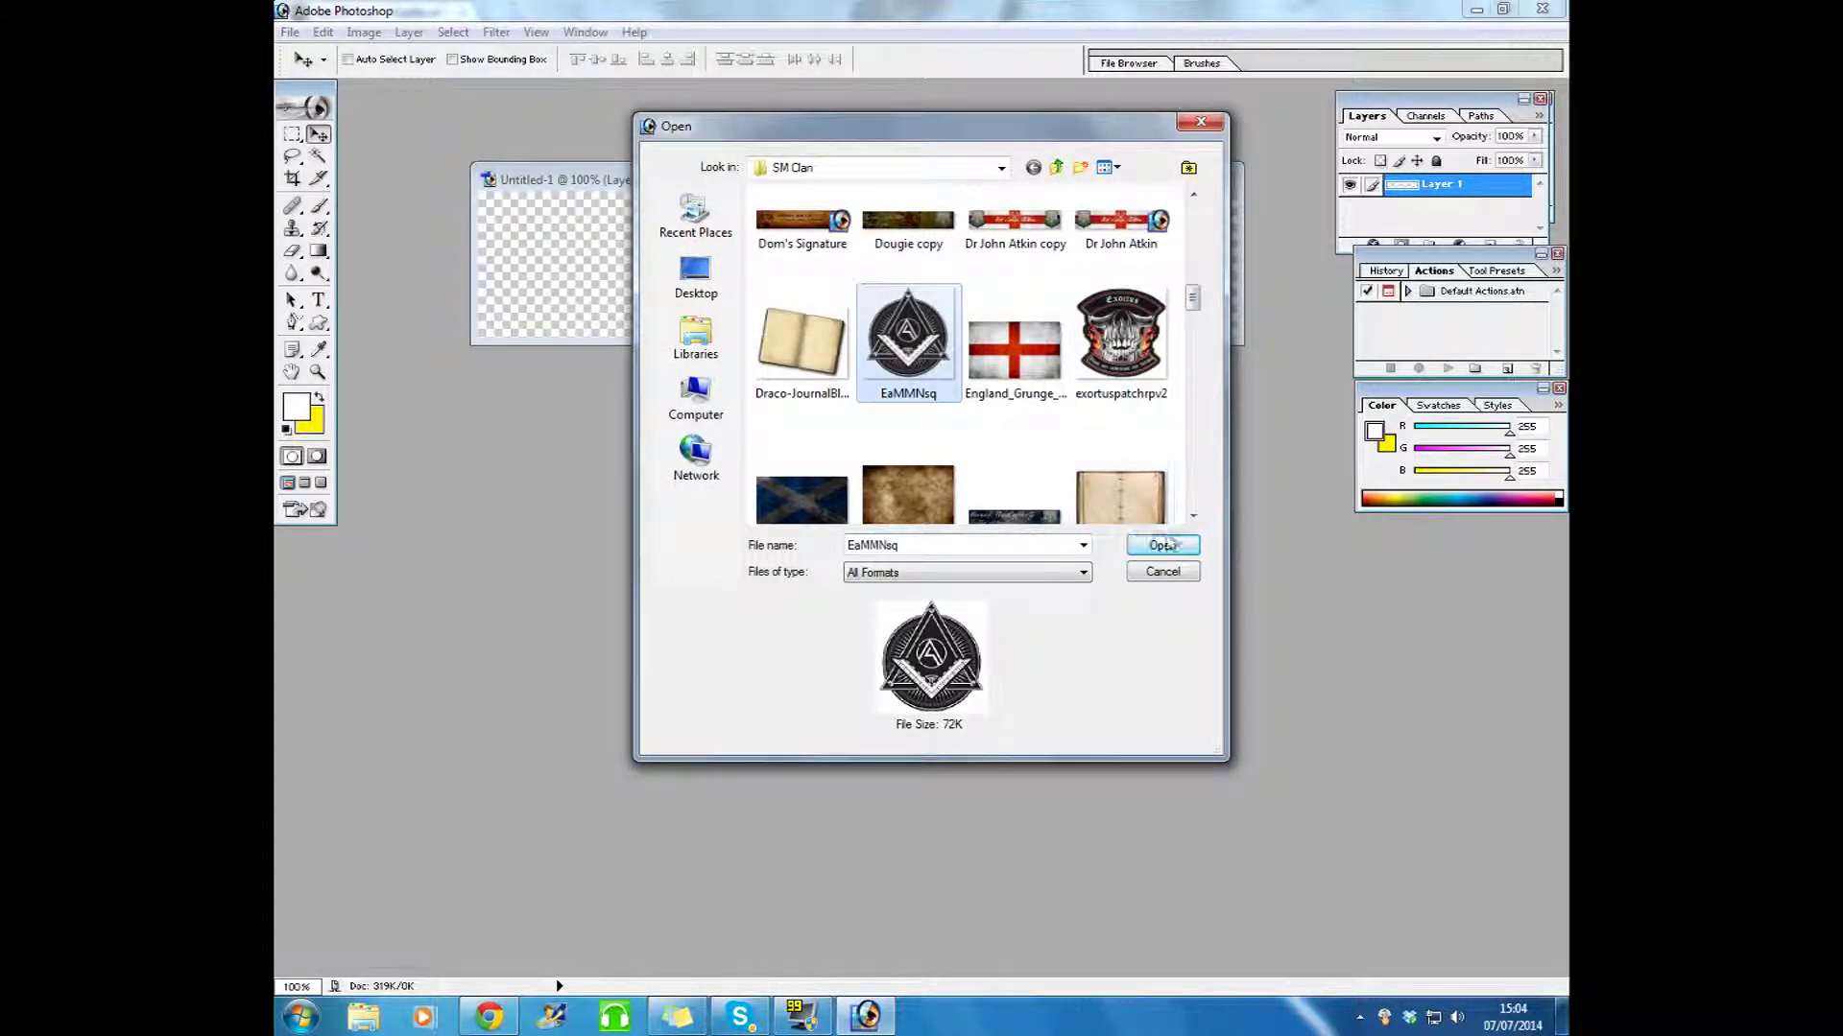
{"action": "left_click", "coordinate": [1159, 545]}
{"action": "left_click_drag", "start_coordinate": [406, 108], "coordinate": [665, 446]}
Step: Open the science_fiction_mac_wallpapers_fantasy_apple_dark_fantasy-other image from the SM Clan folder and move its window clear of the banner
{"action": "left_click", "coordinate": [291, 32]}
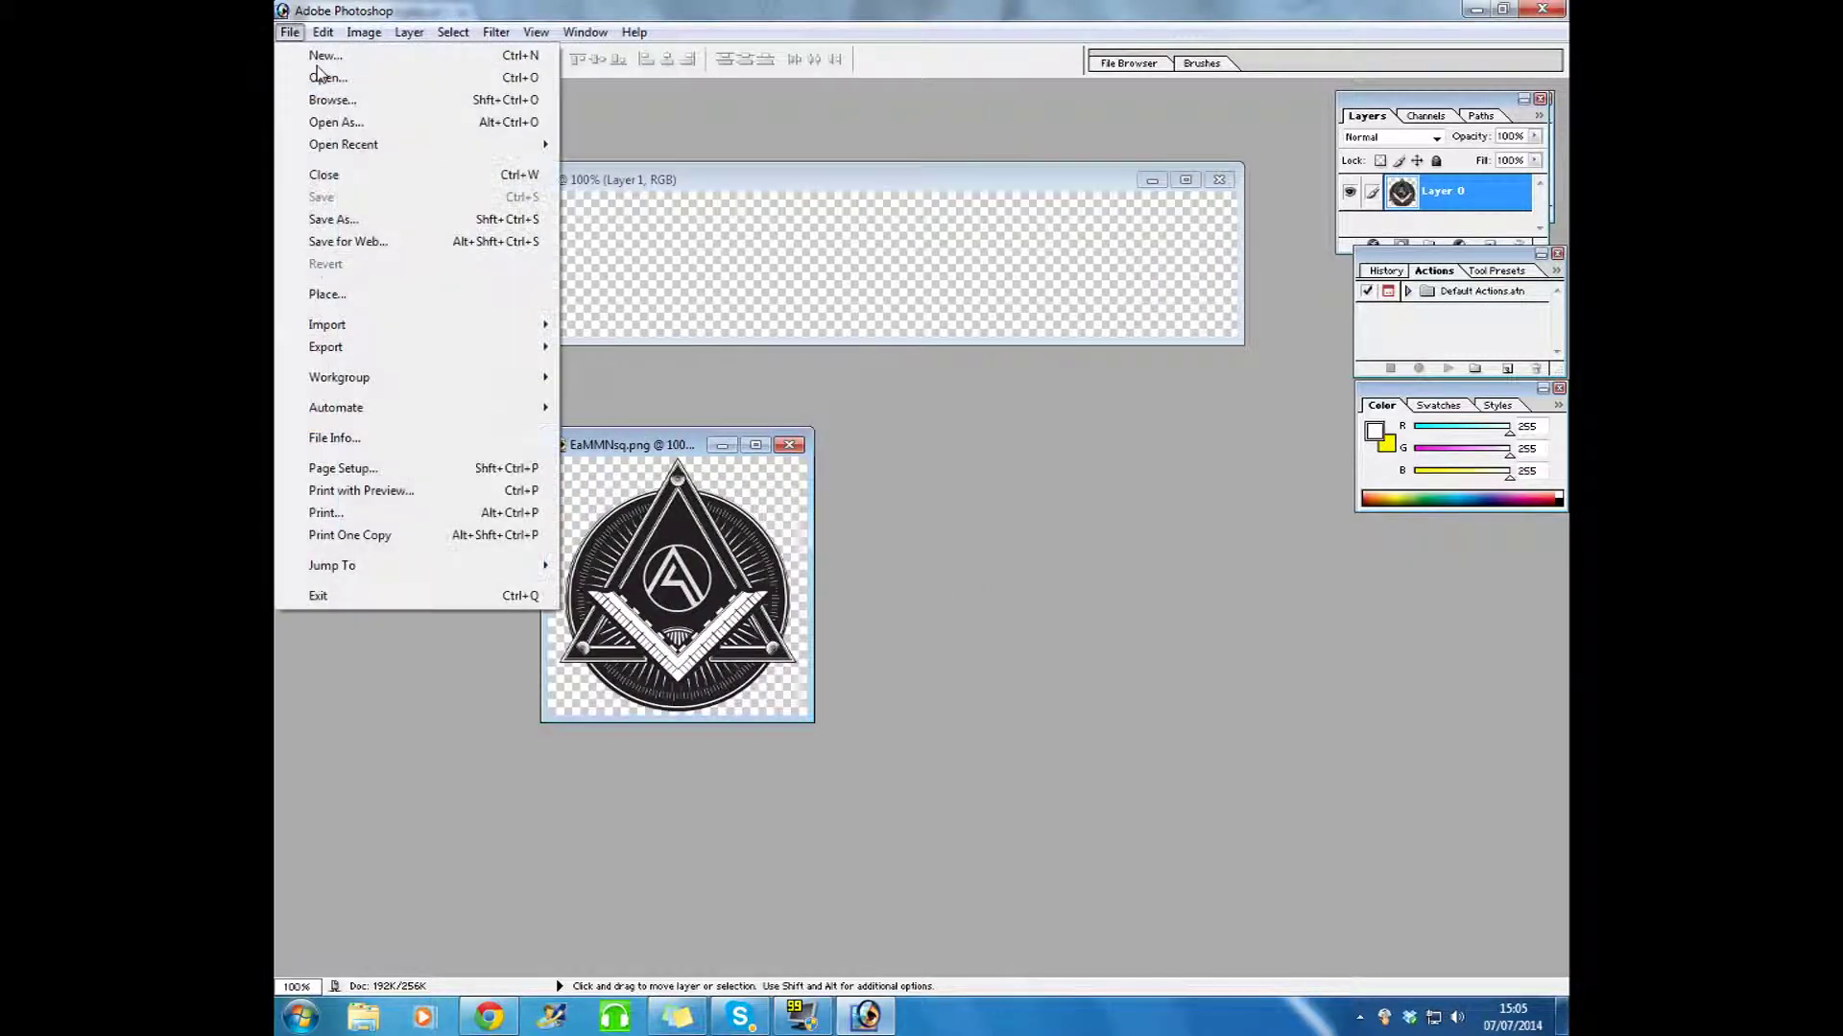
{"action": "left_click", "coordinate": [324, 82]}
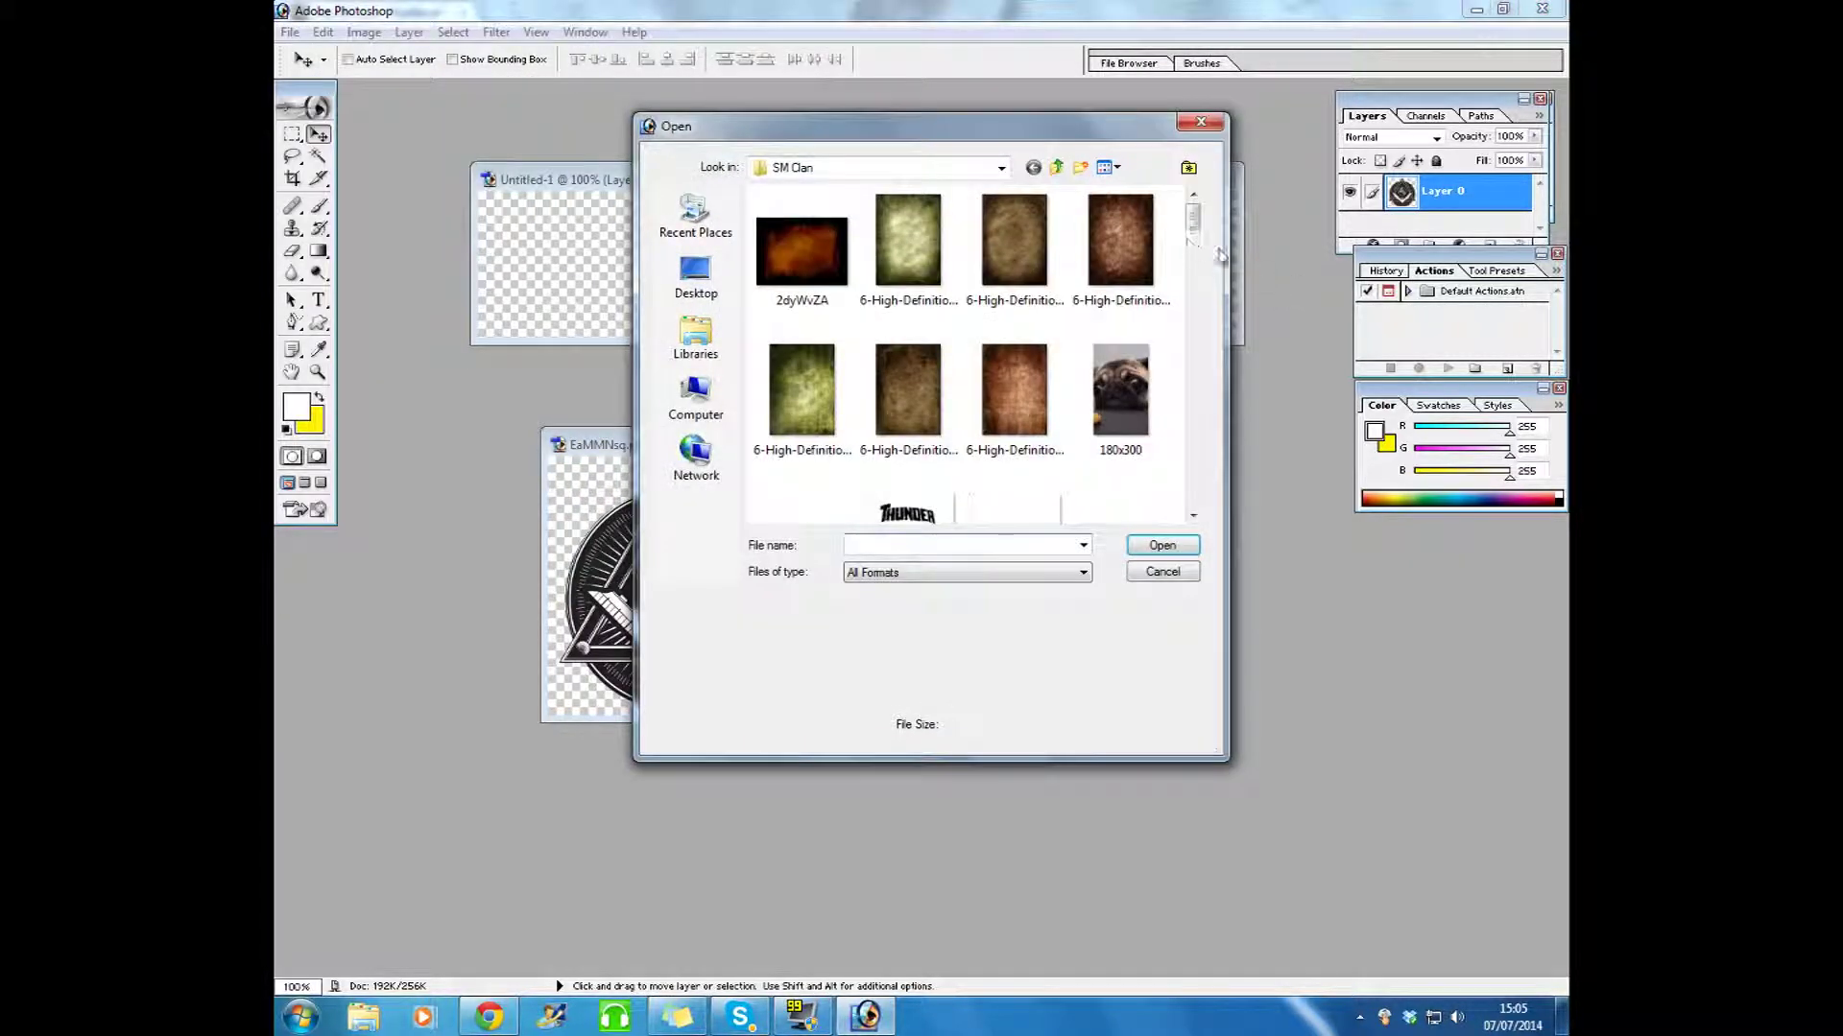
{"action": "left_click_drag", "start_coordinate": [1191, 224], "coordinate": [1173, 428]}
{"action": "left_click", "coordinate": [811, 369]}
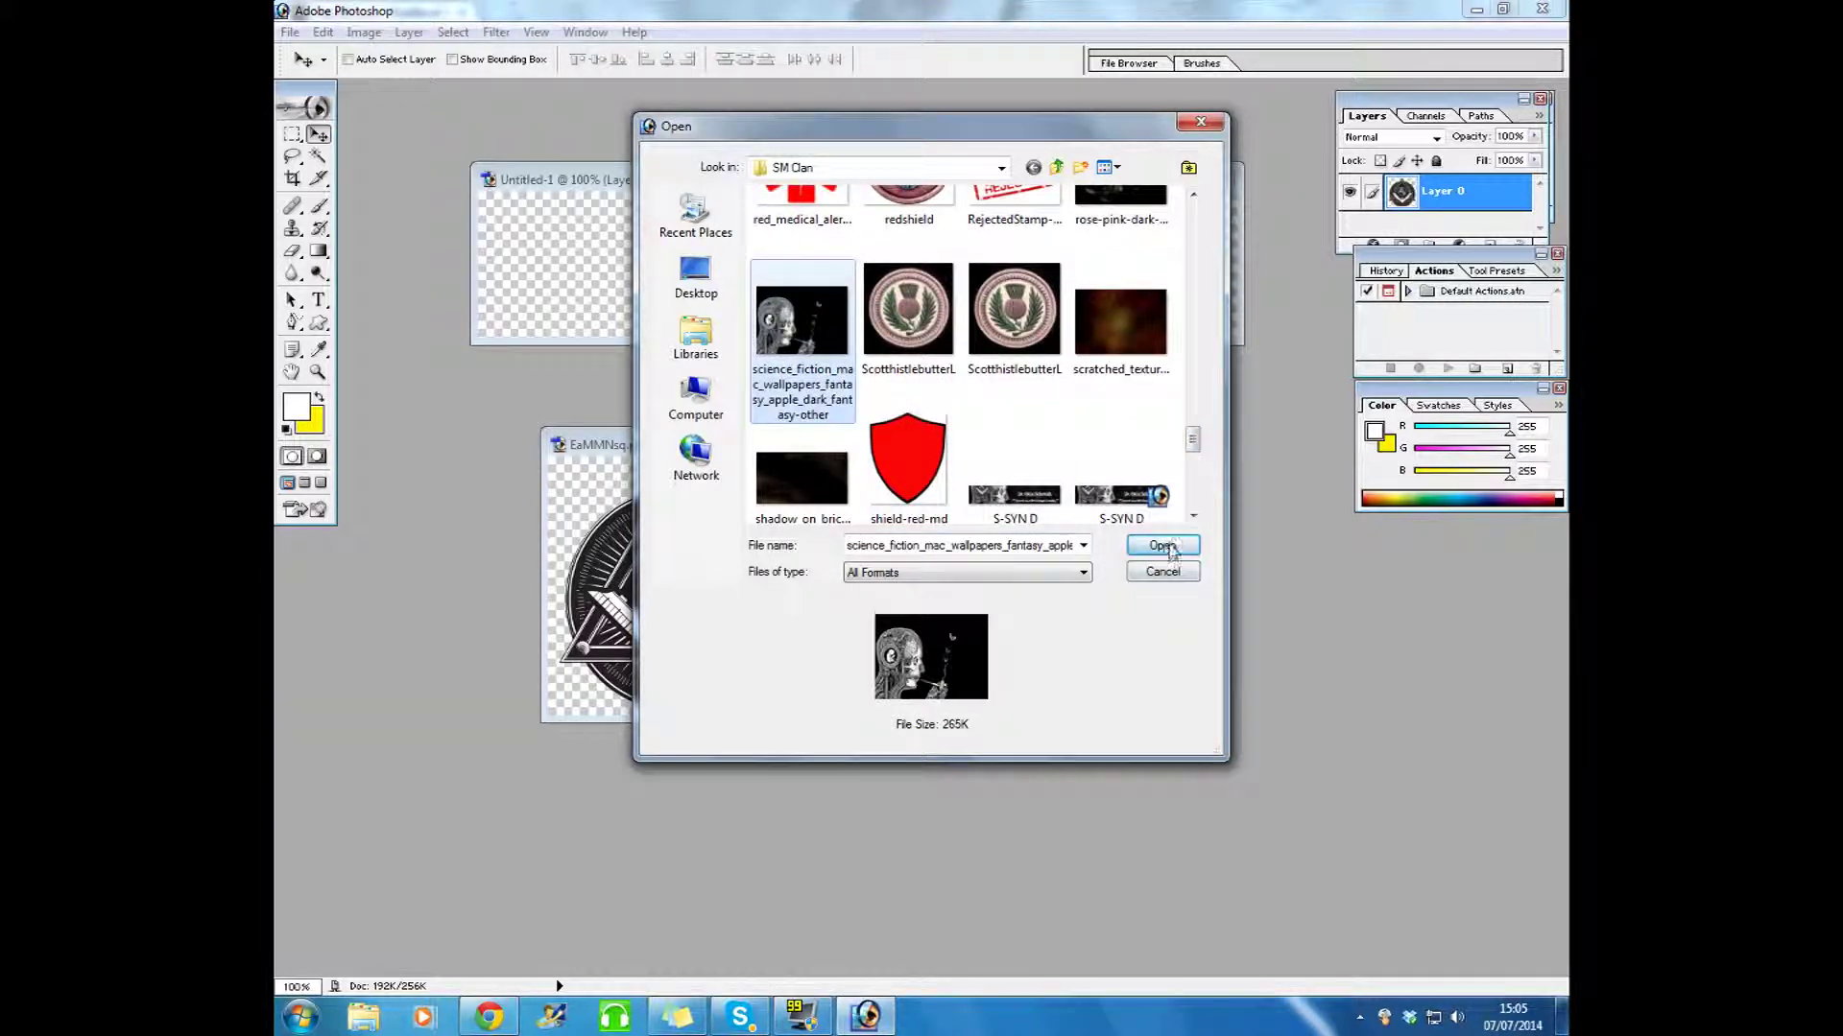
{"action": "left_click", "coordinate": [1164, 547]}
{"action": "left_click_drag", "start_coordinate": [639, 122], "coordinate": [1049, 326]}
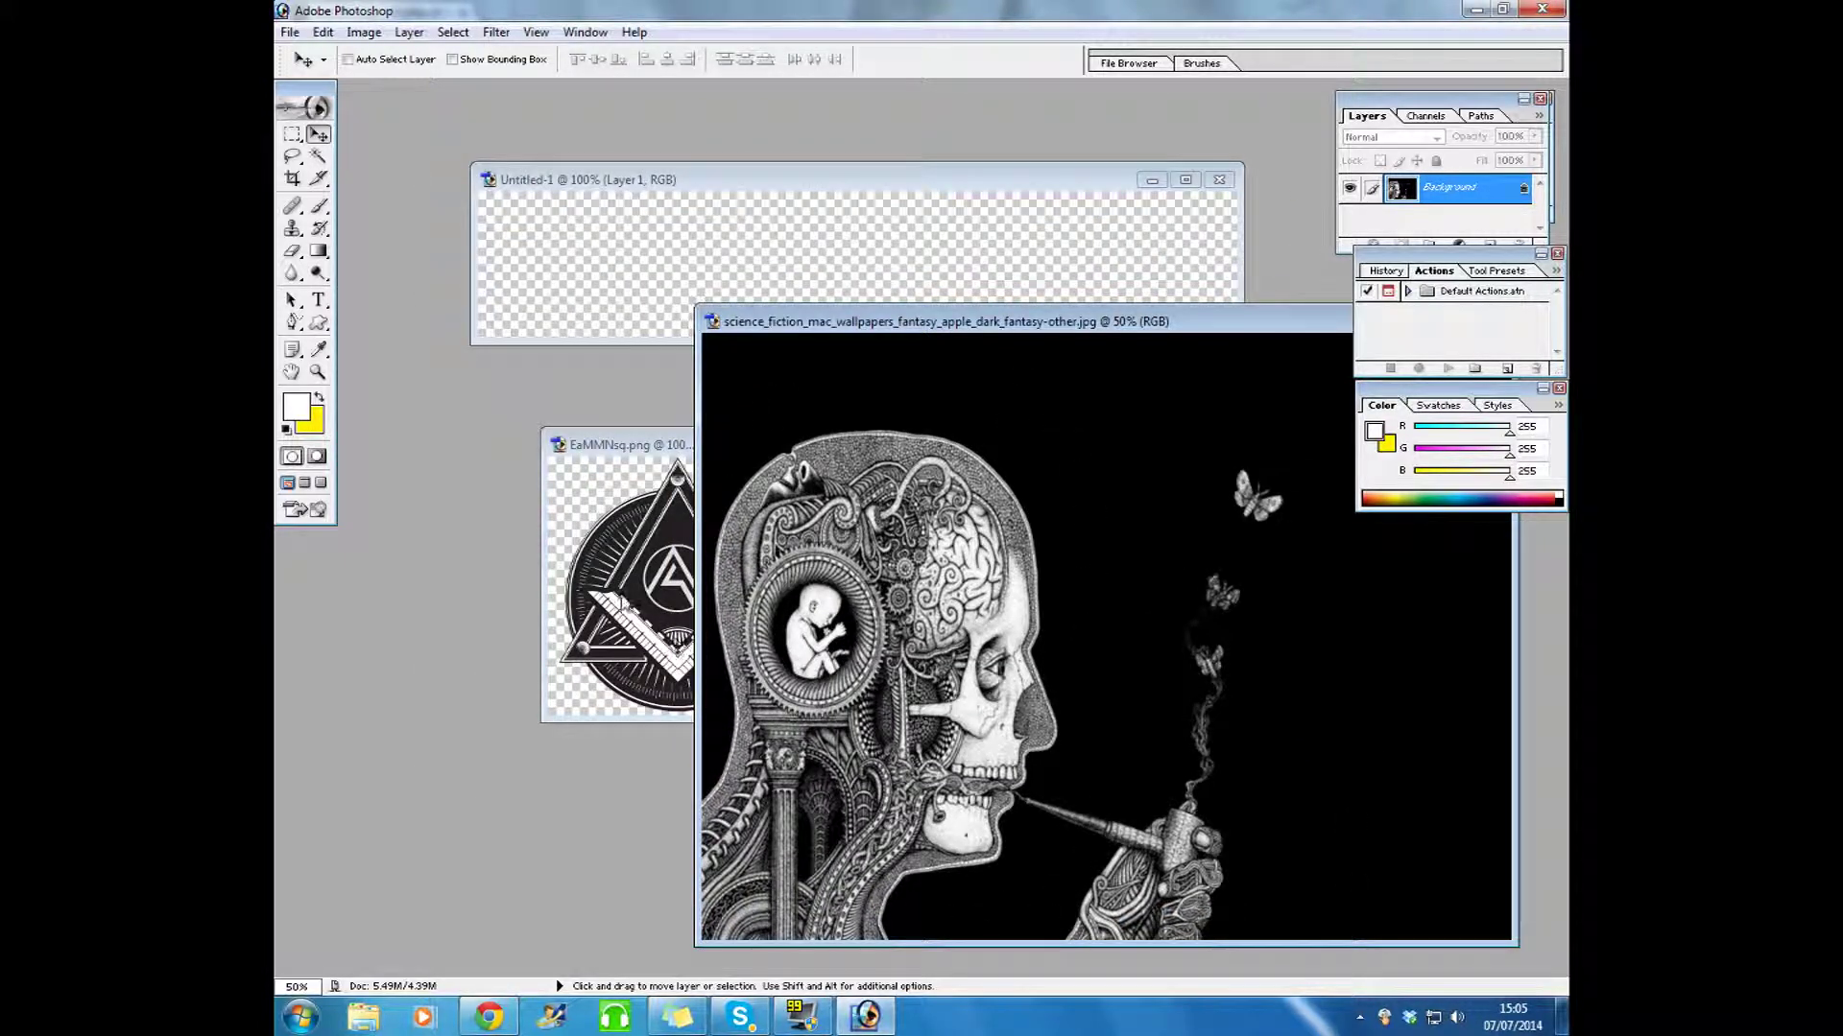
Step: Rearrange the logo and skull-head image windows around the blank banner, leaving the skull-head image active
{"action": "left_click", "coordinate": [626, 600]}
{"action": "left_click_drag", "start_coordinate": [610, 435], "coordinate": [497, 387]}
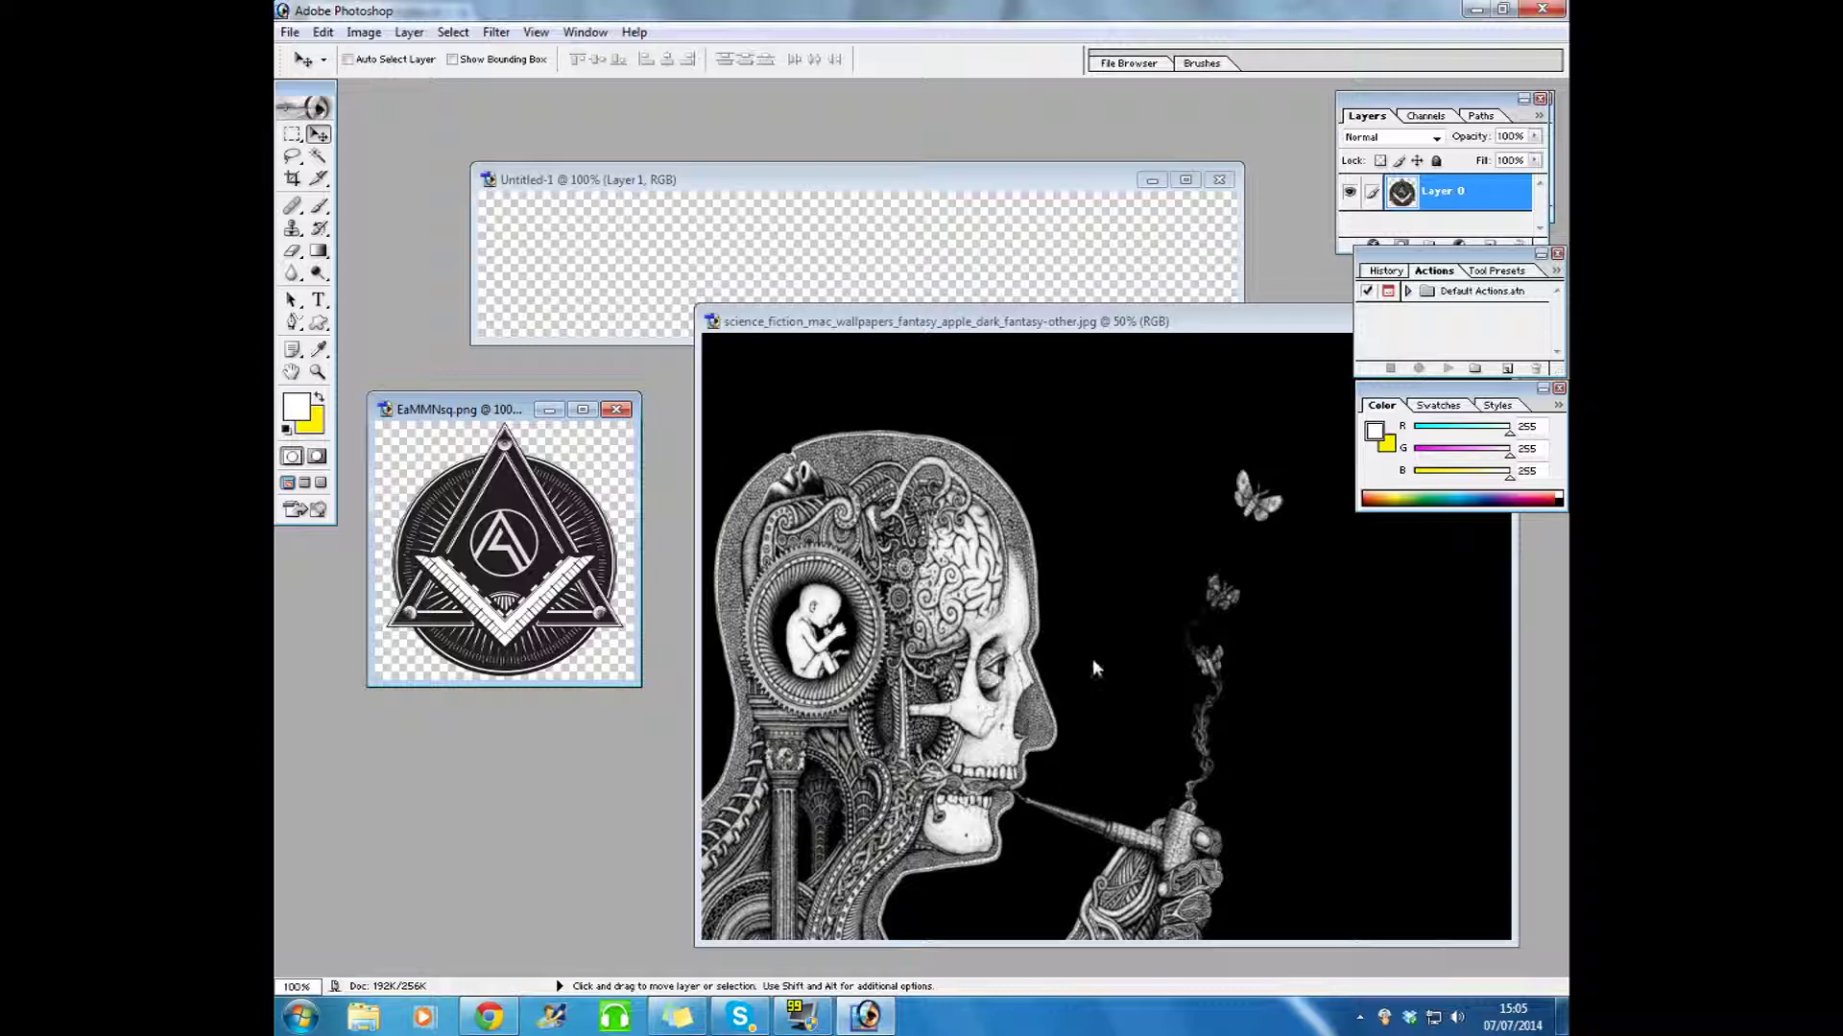
{"action": "left_click", "coordinate": [1128, 331]}
{"action": "left_click_drag", "start_coordinate": [1223, 322], "coordinate": [1077, 299]}
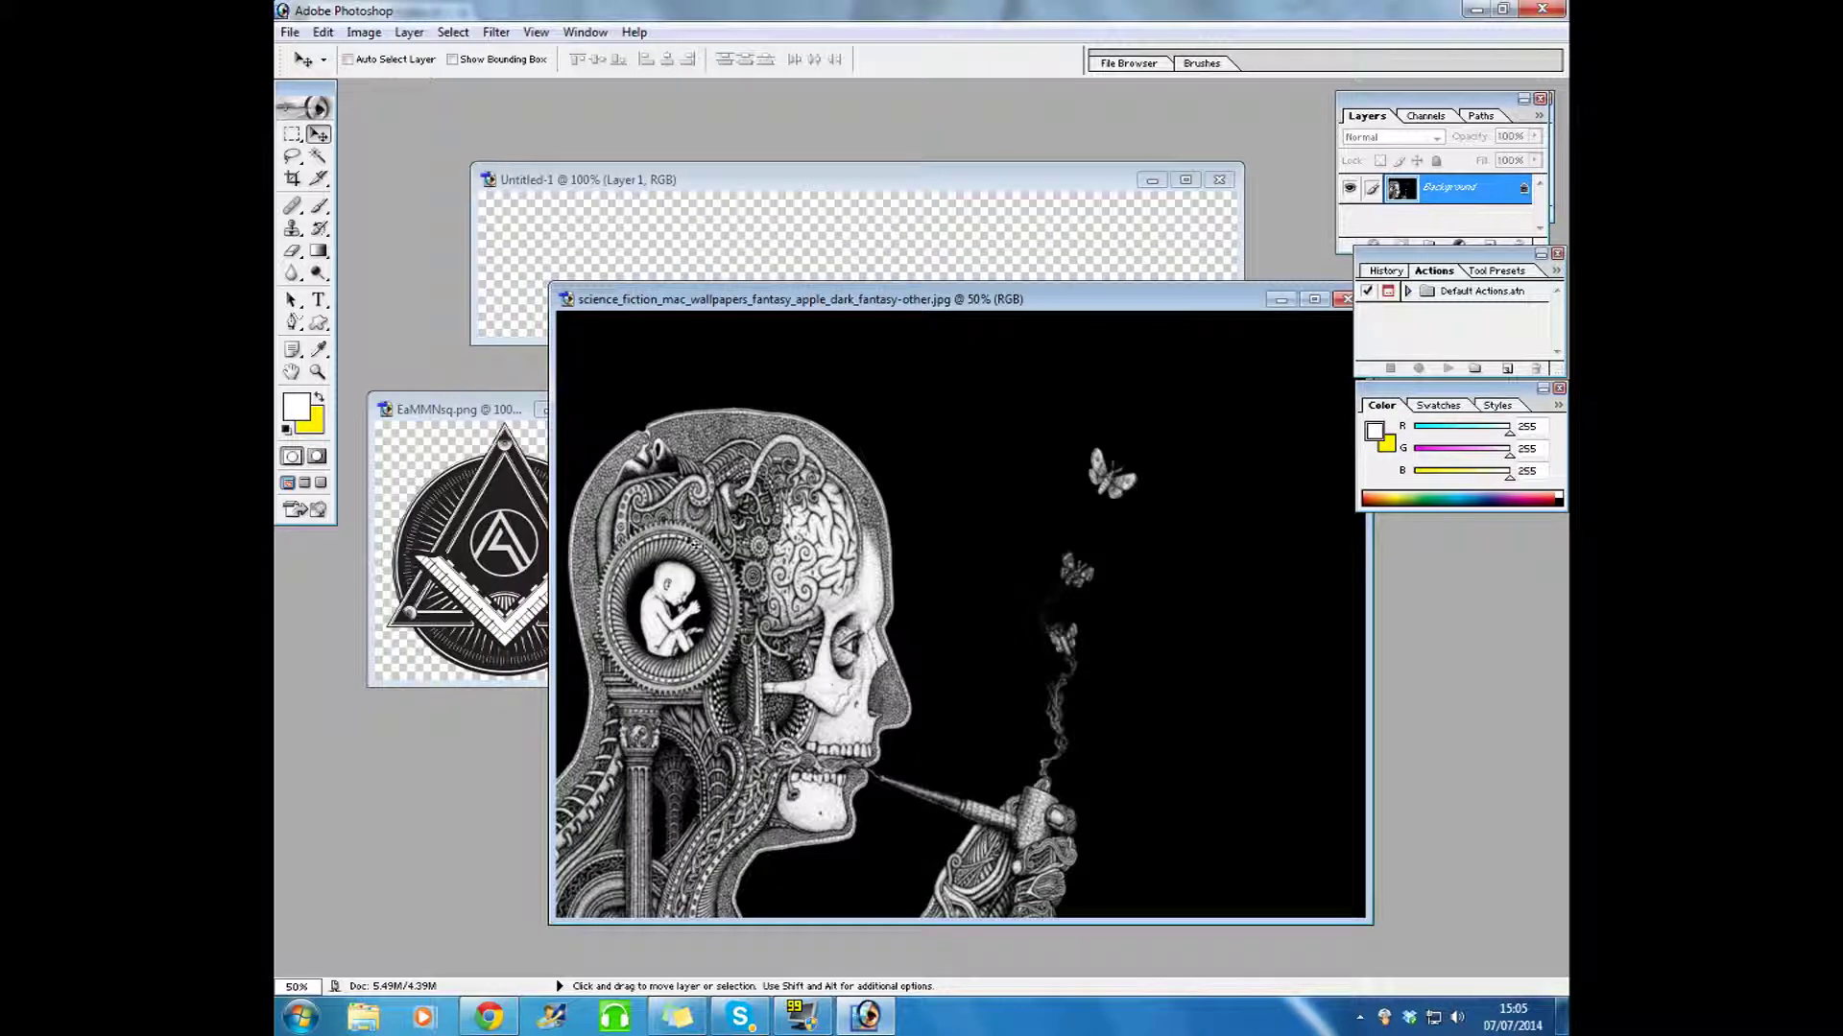
{"action": "left_click", "coordinate": [547, 179]}
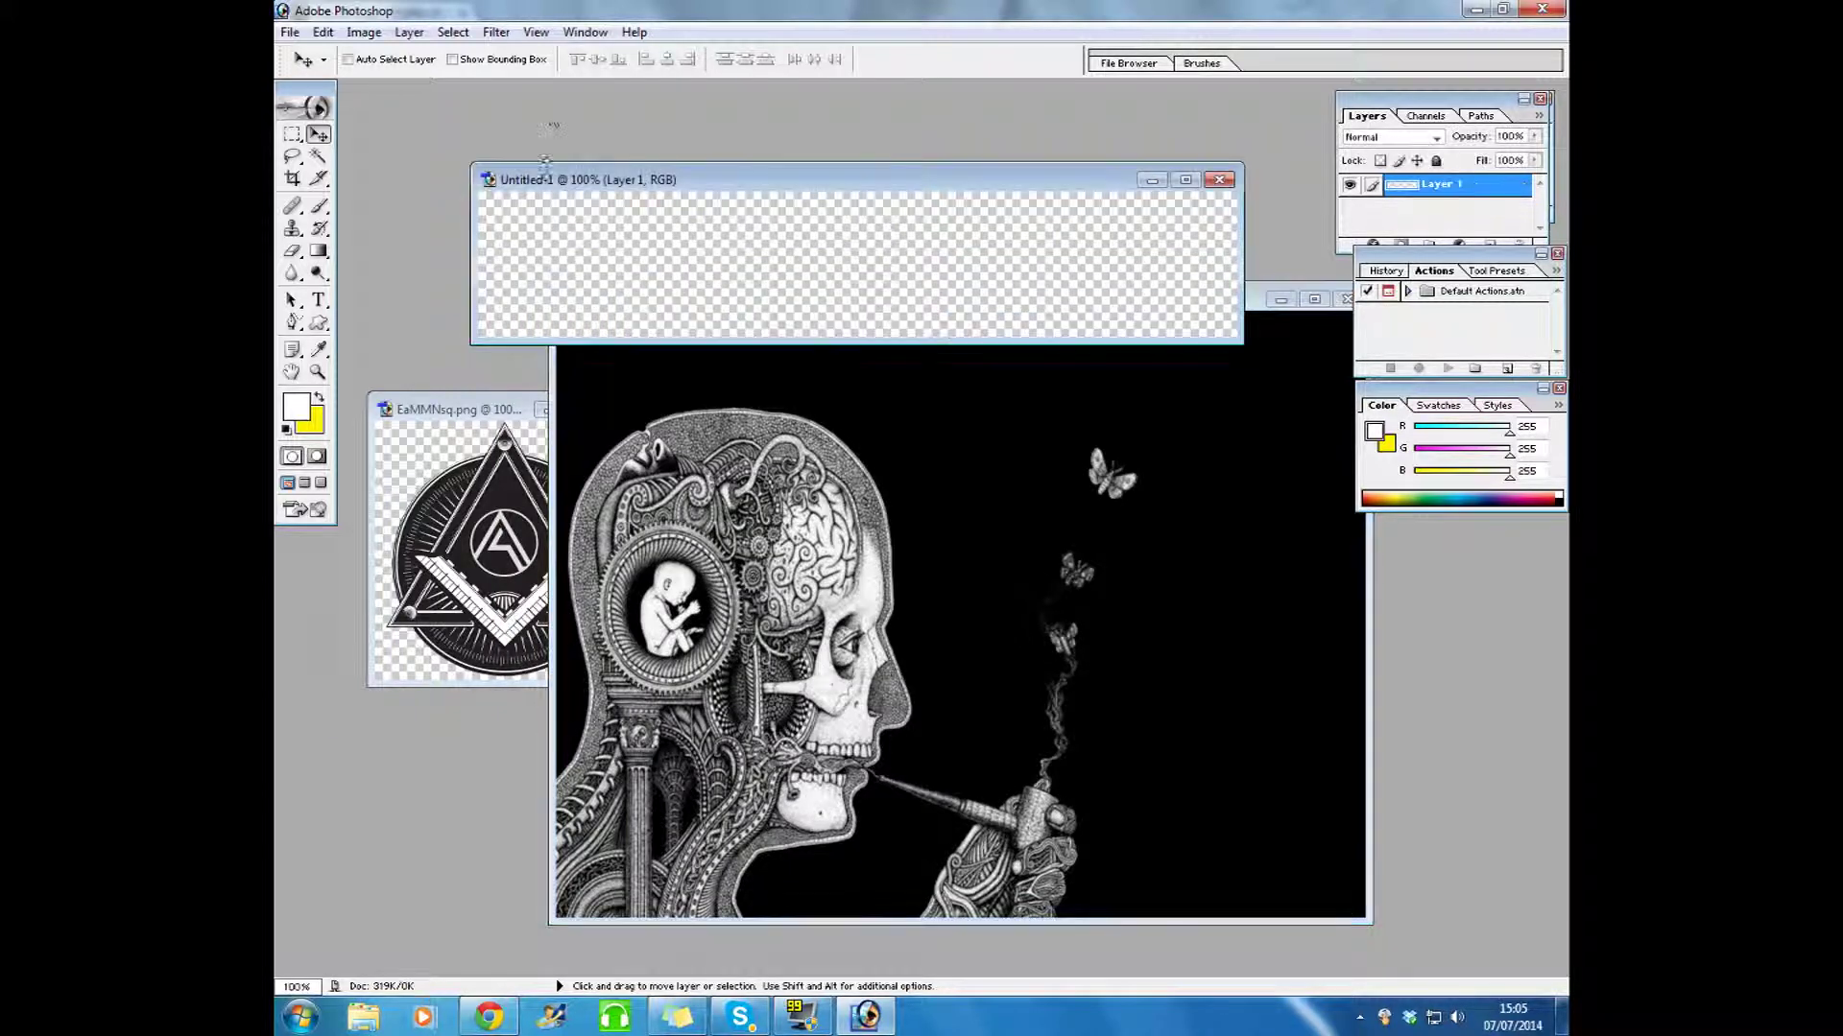
{"action": "left_click", "coordinate": [883, 398]}
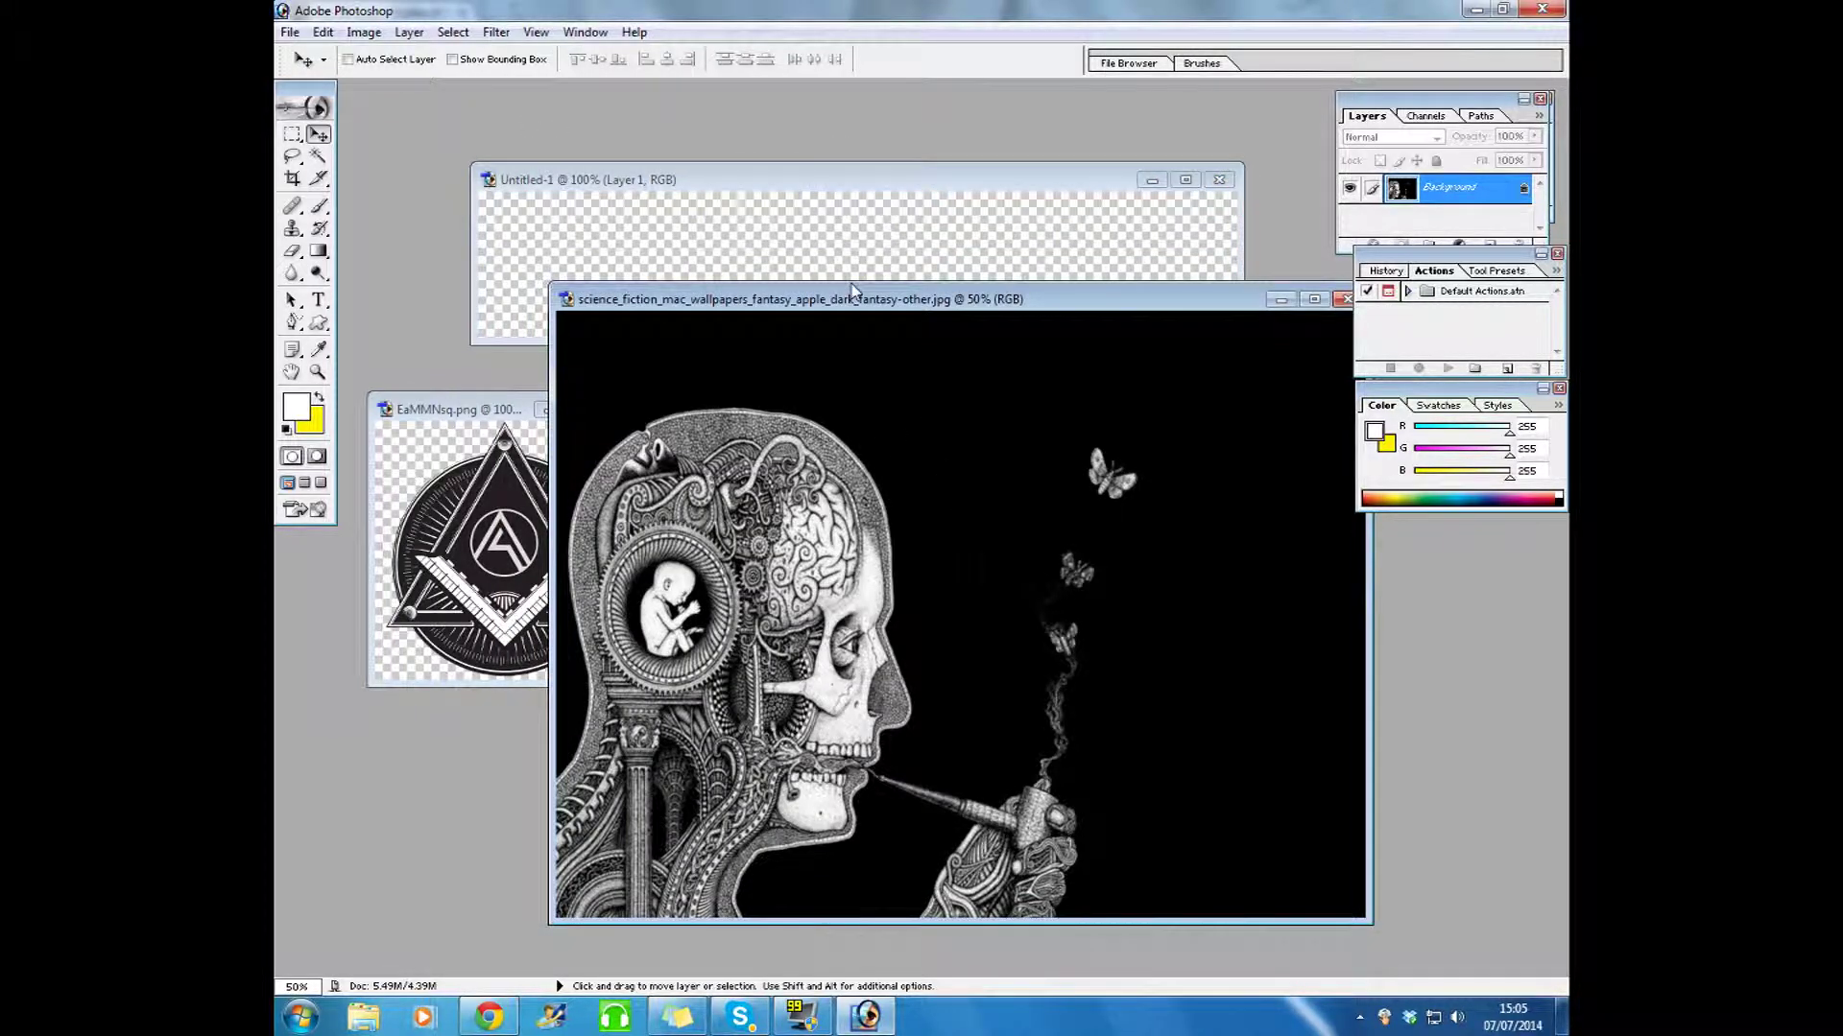
{"action": "left_click_drag", "start_coordinate": [853, 291], "coordinate": [789, 242]}
Step: Resize the skull-head image to a width of 750 pixels with proportions constrained
{"action": "left_click", "coordinate": [365, 32]}
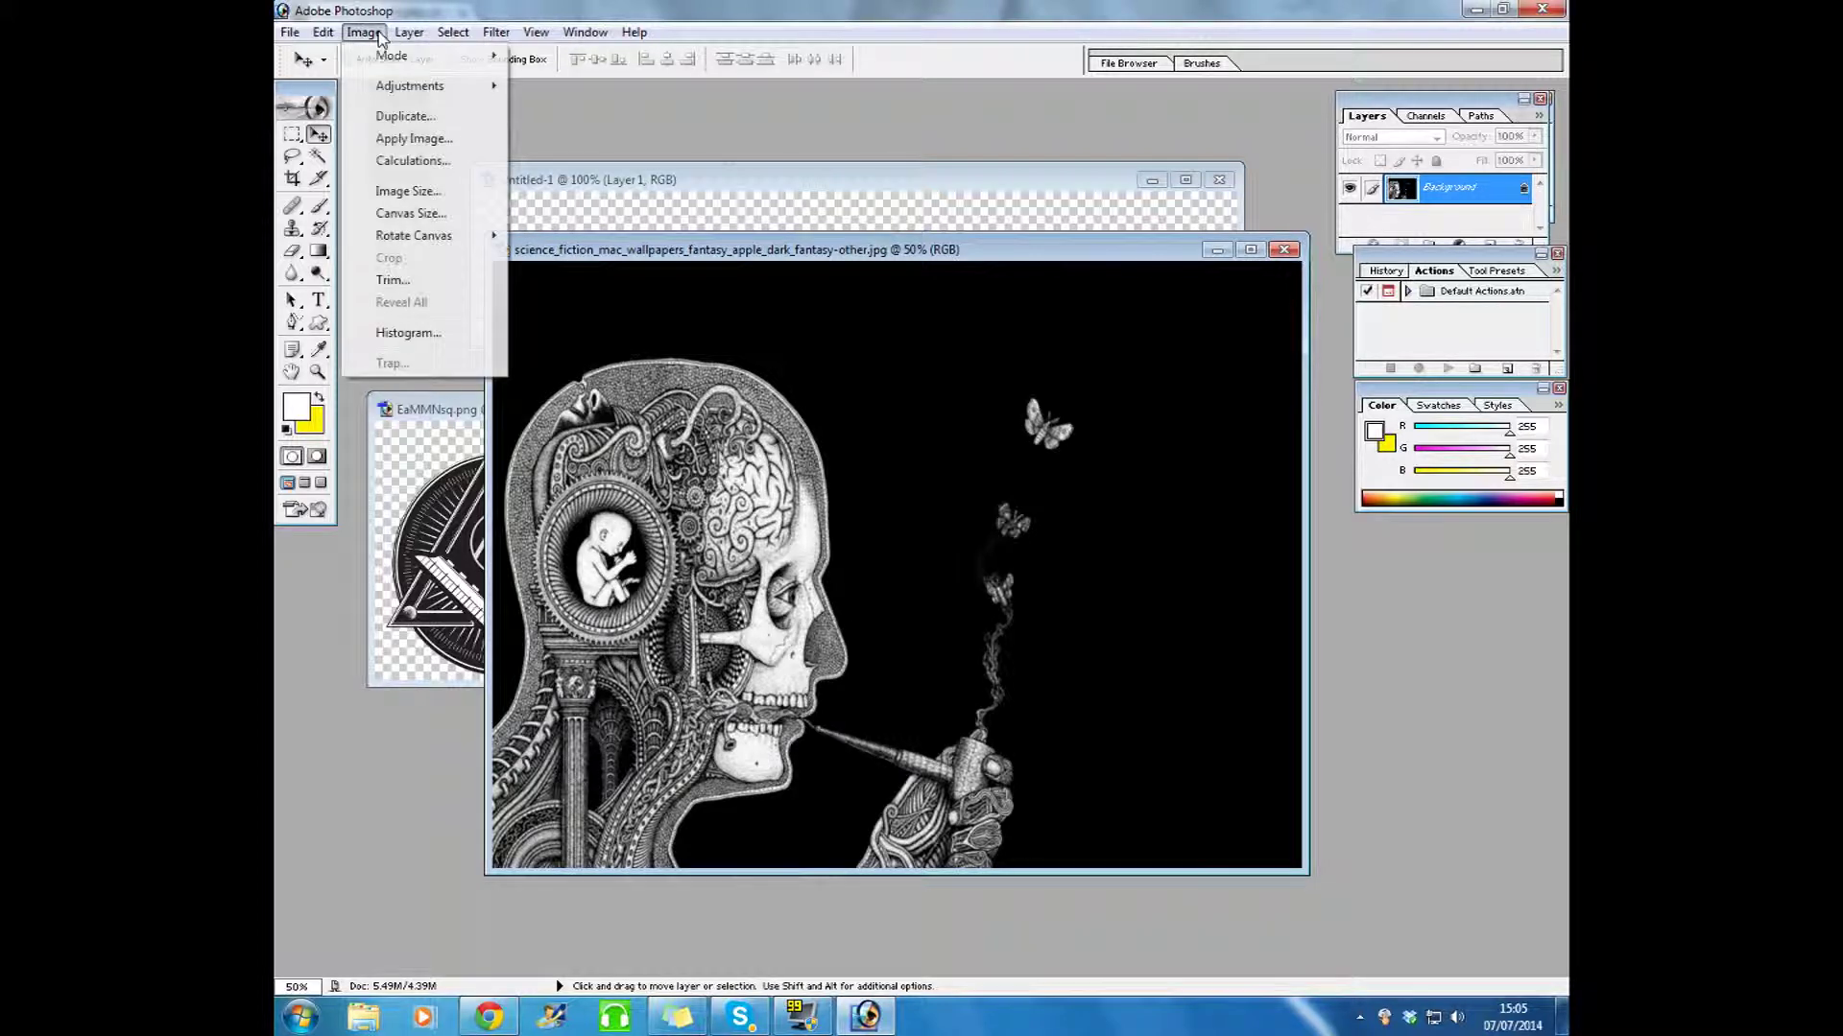
{"action": "left_click", "coordinate": [407, 192]}
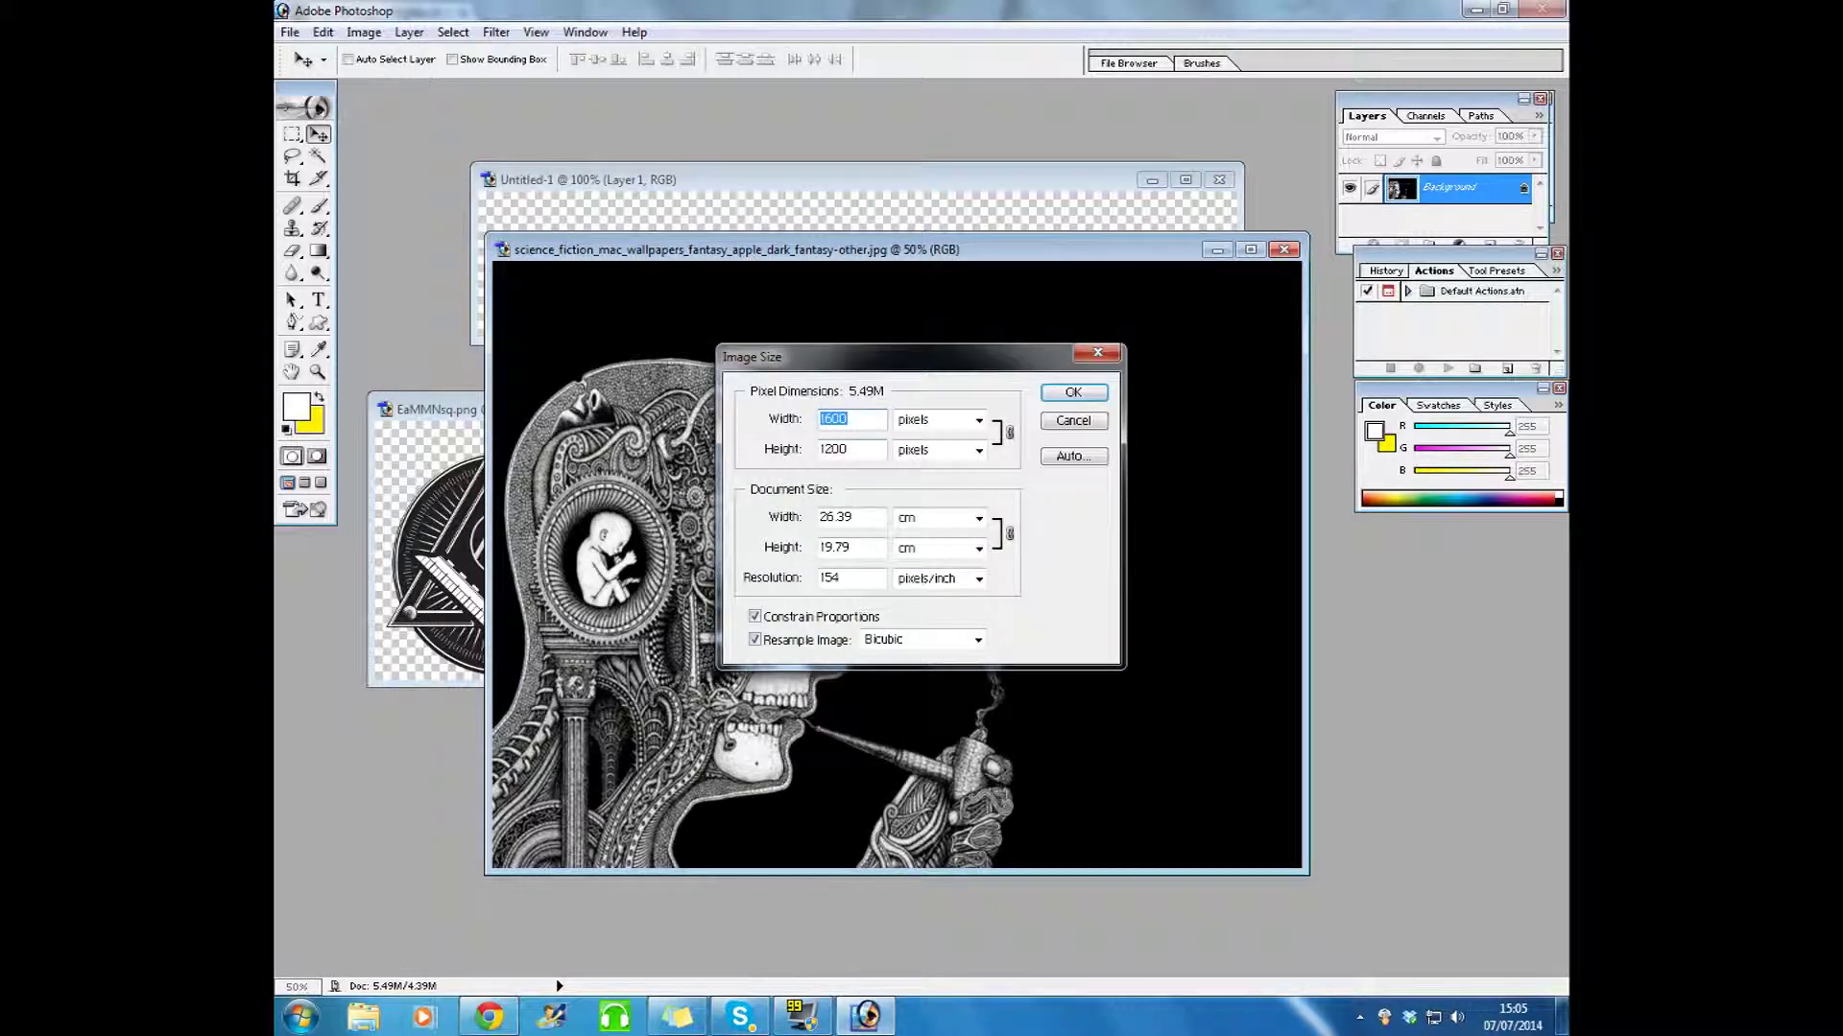
{"action": "type", "text": "750"}
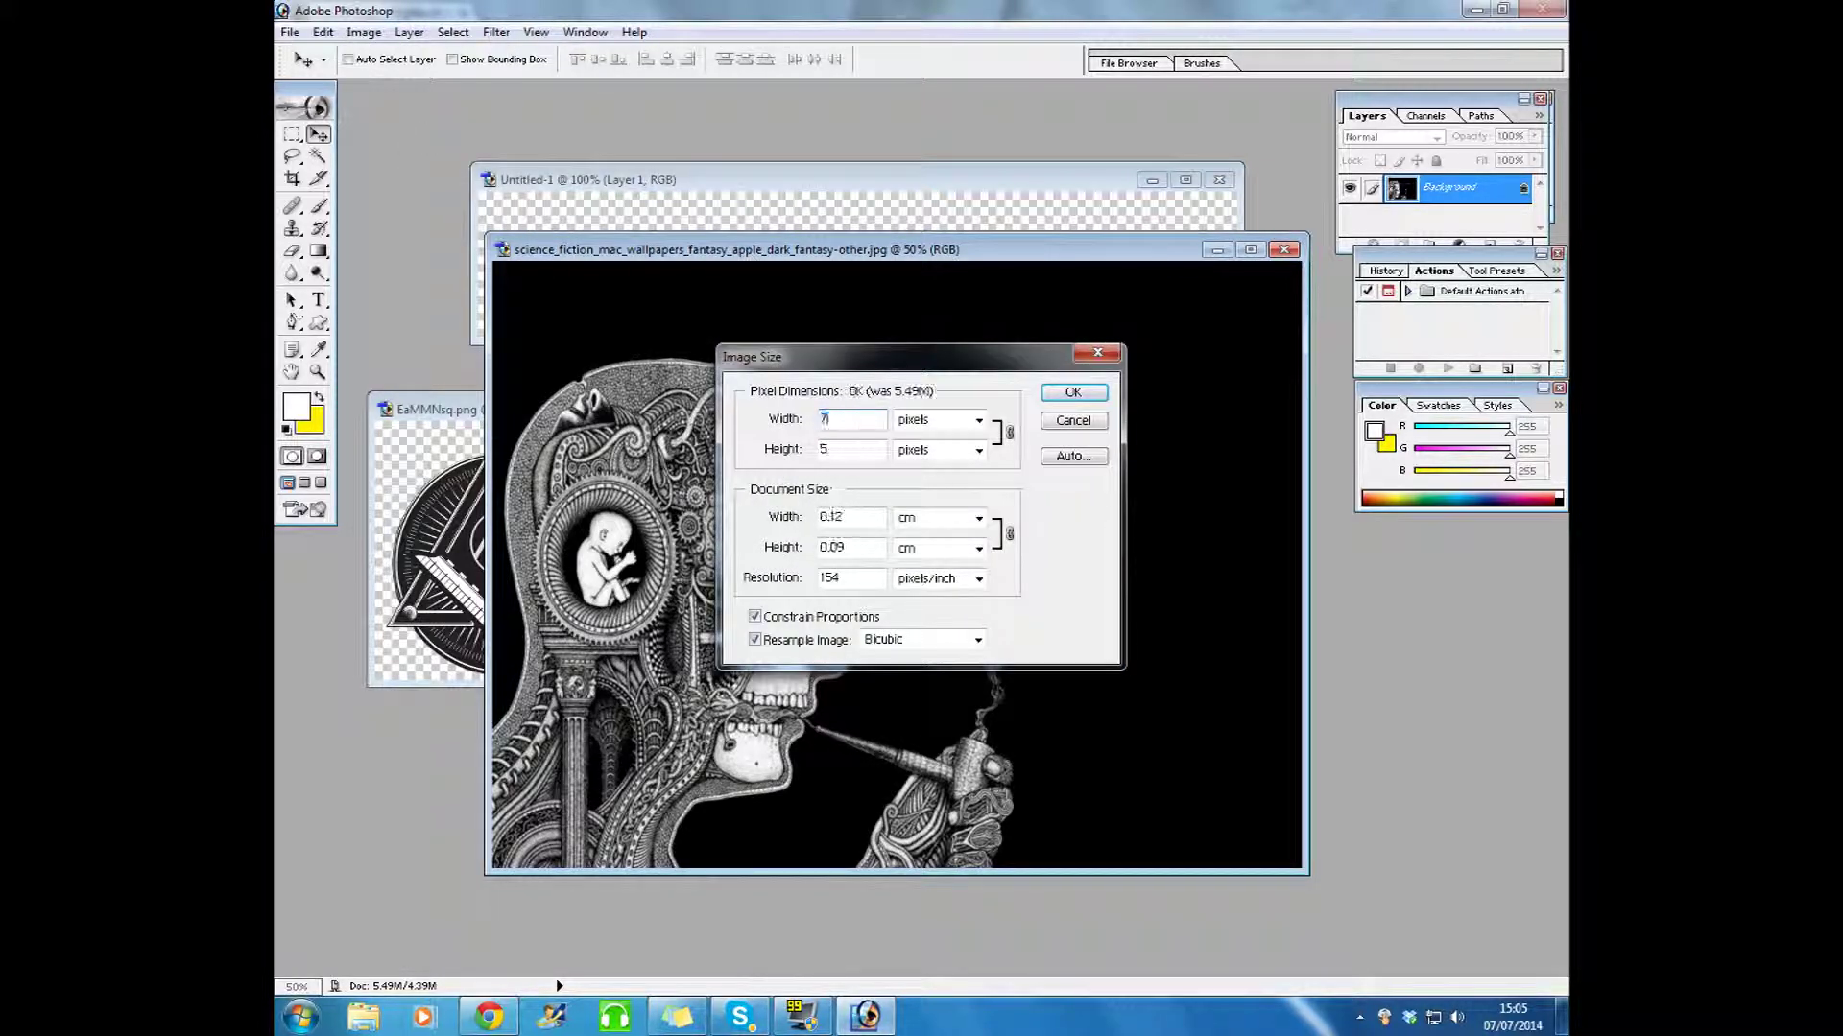
{"action": "left_click", "coordinate": [1073, 393]}
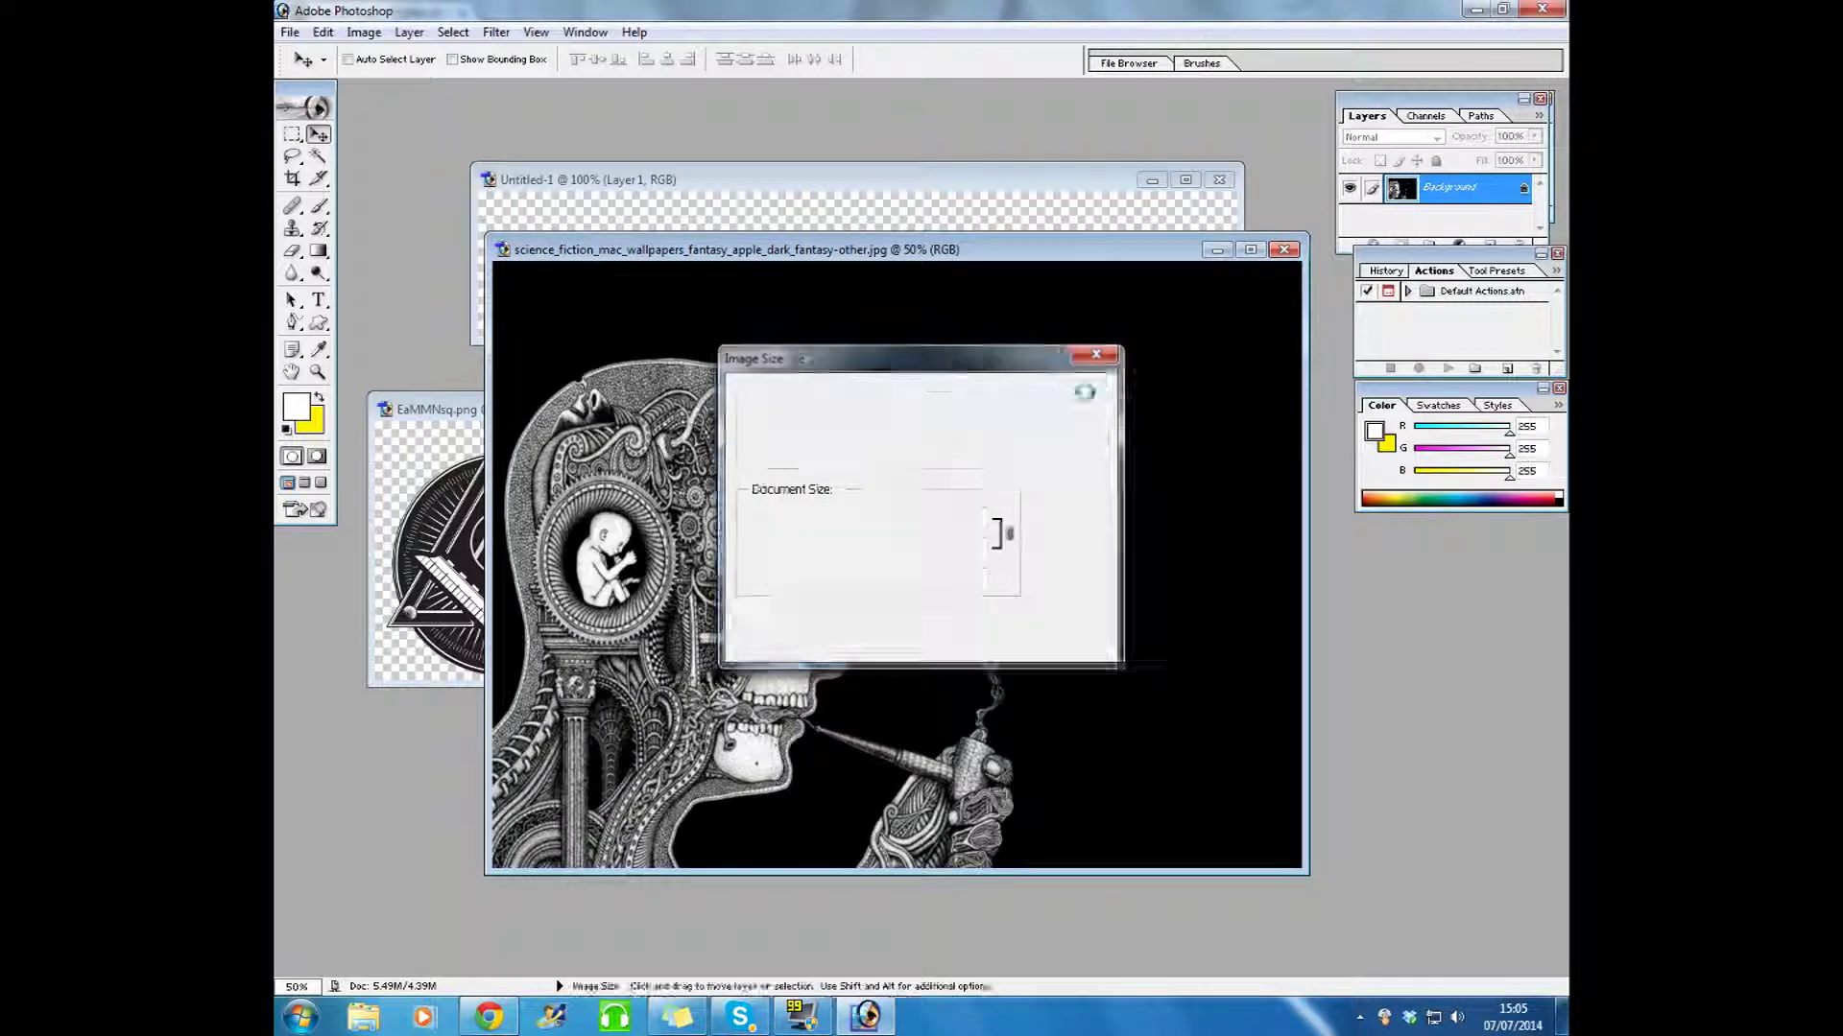
Step: Copy the resized skull-head image into the Untitled-1 banner and try different positions for it
{"action": "left_click_drag", "start_coordinate": [705, 251], "coordinate": [768, 209]}
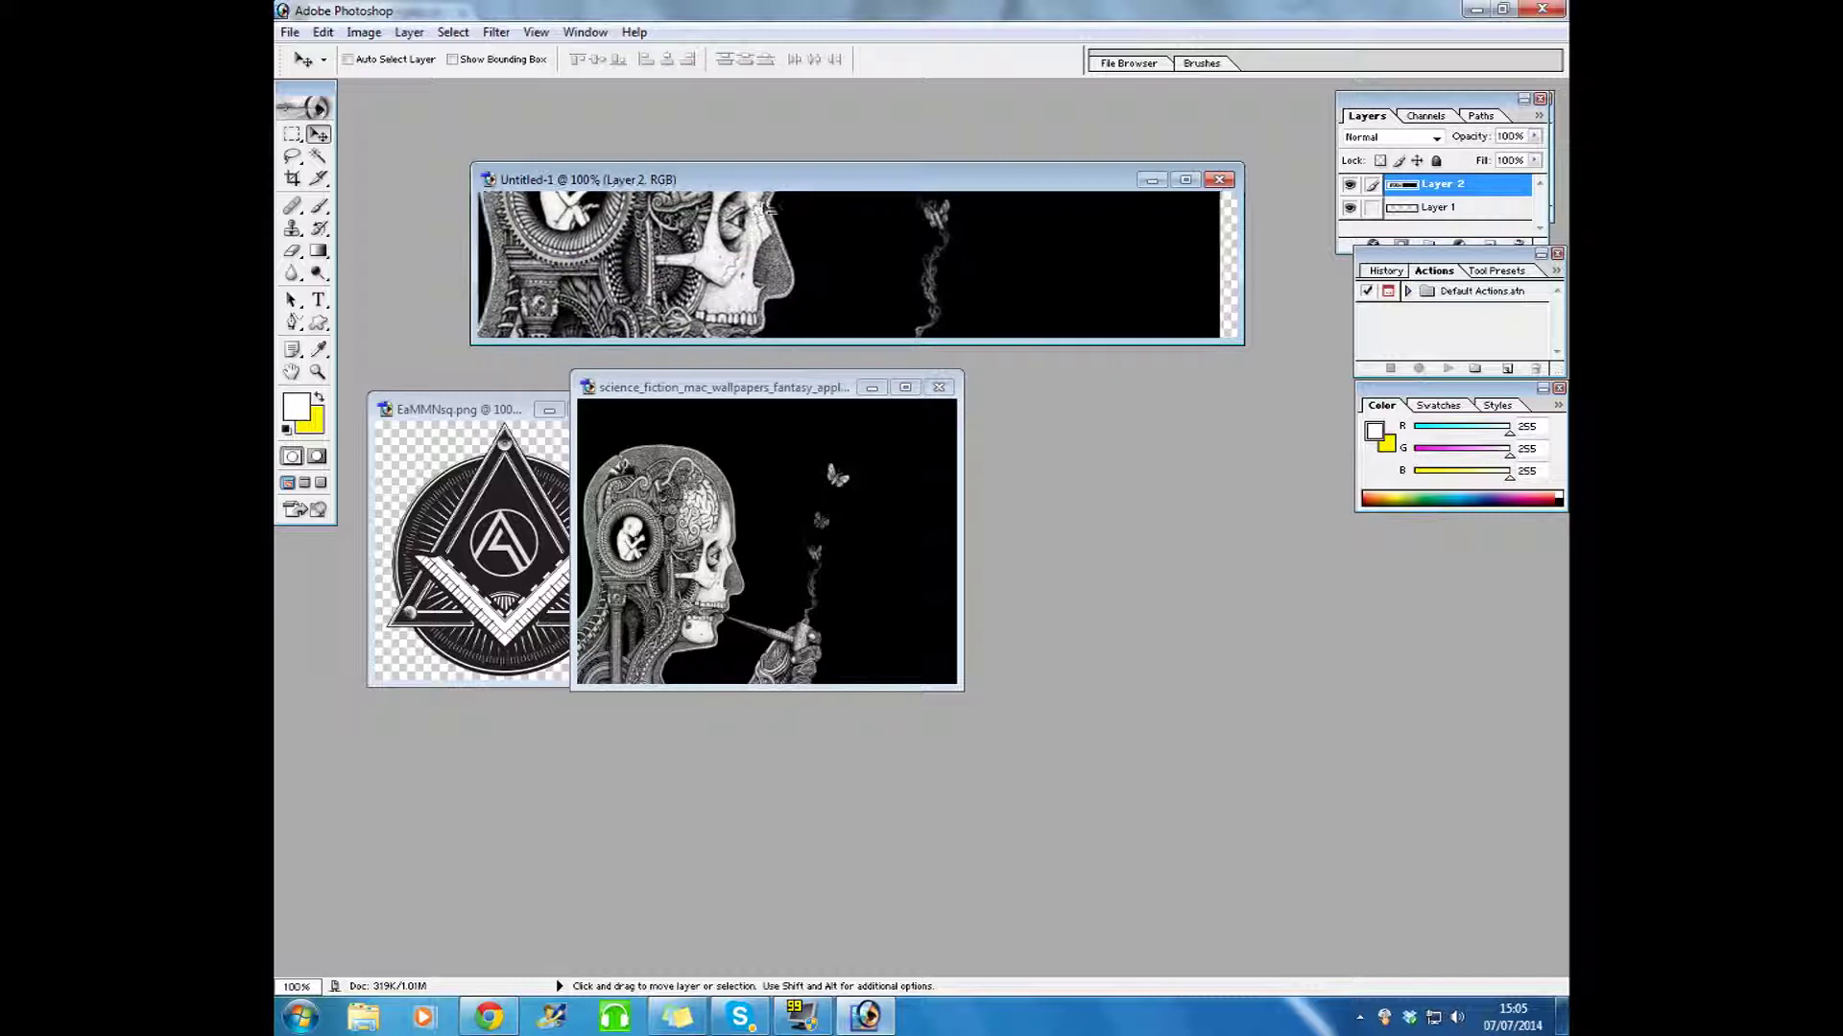
{"action": "left_click_drag", "start_coordinate": [805, 281], "coordinate": [818, 319]}
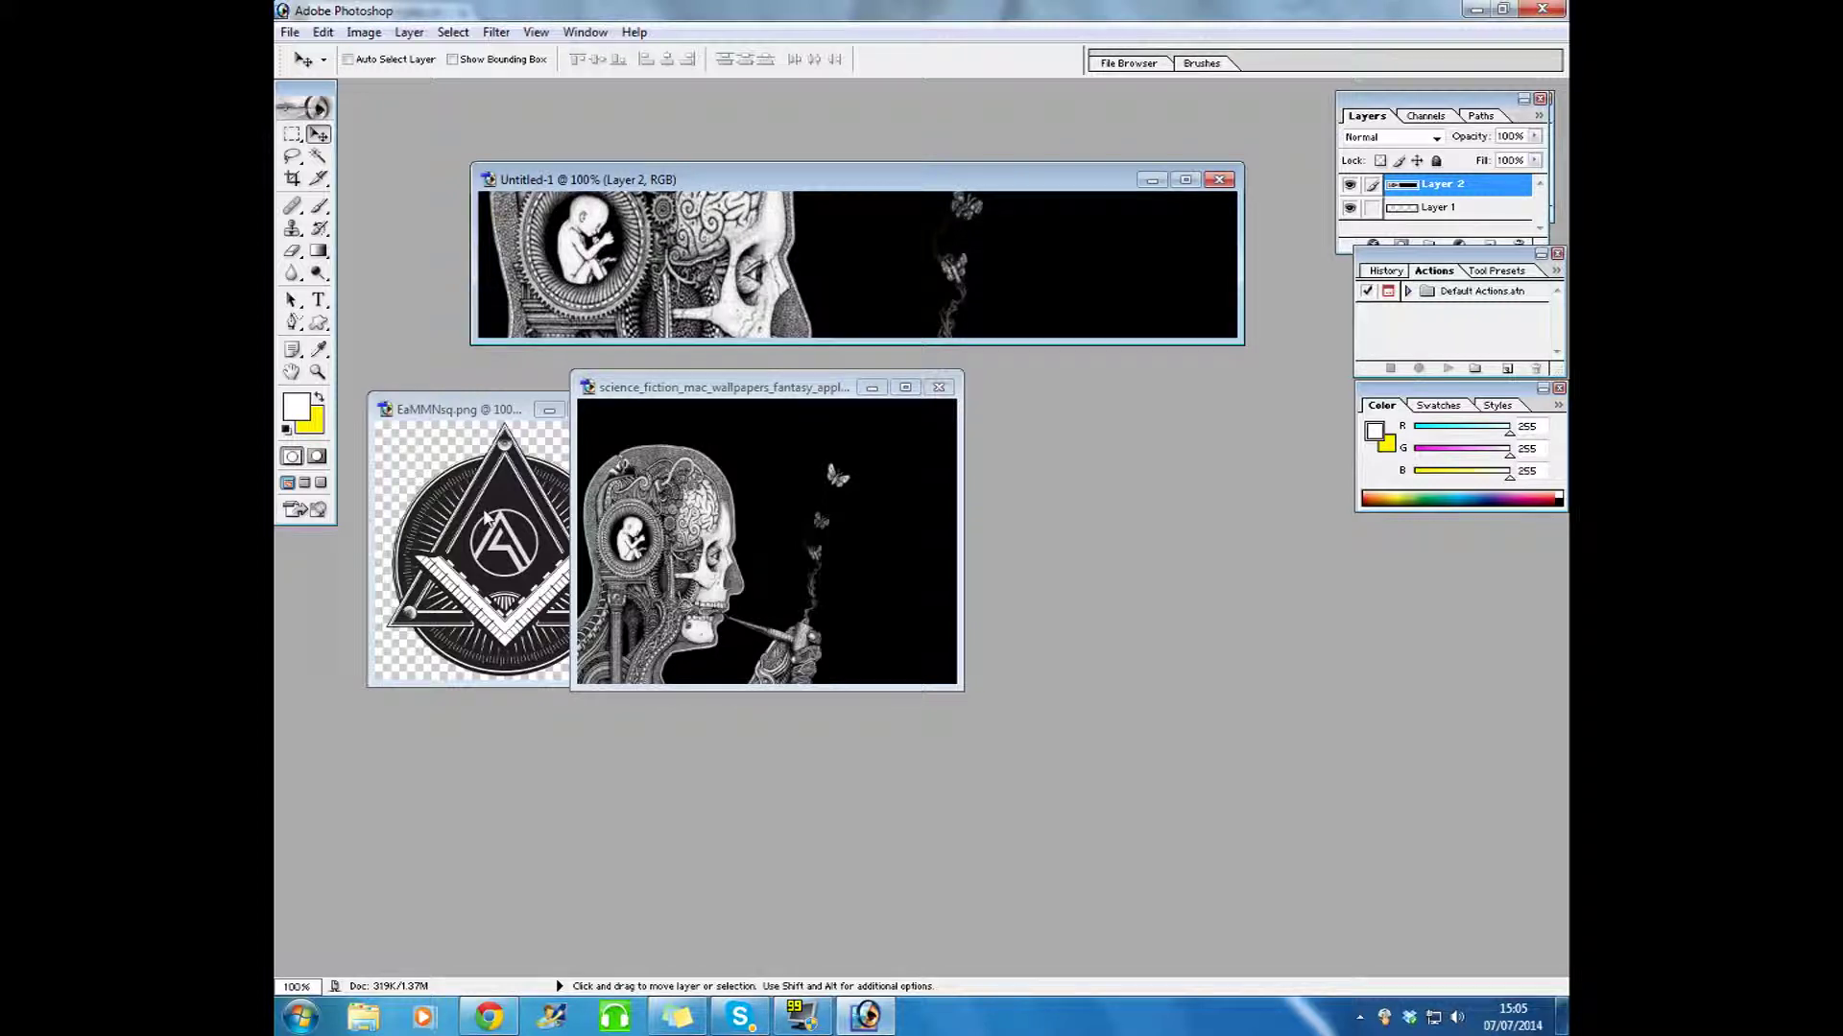
{"action": "left_click", "coordinate": [457, 576]}
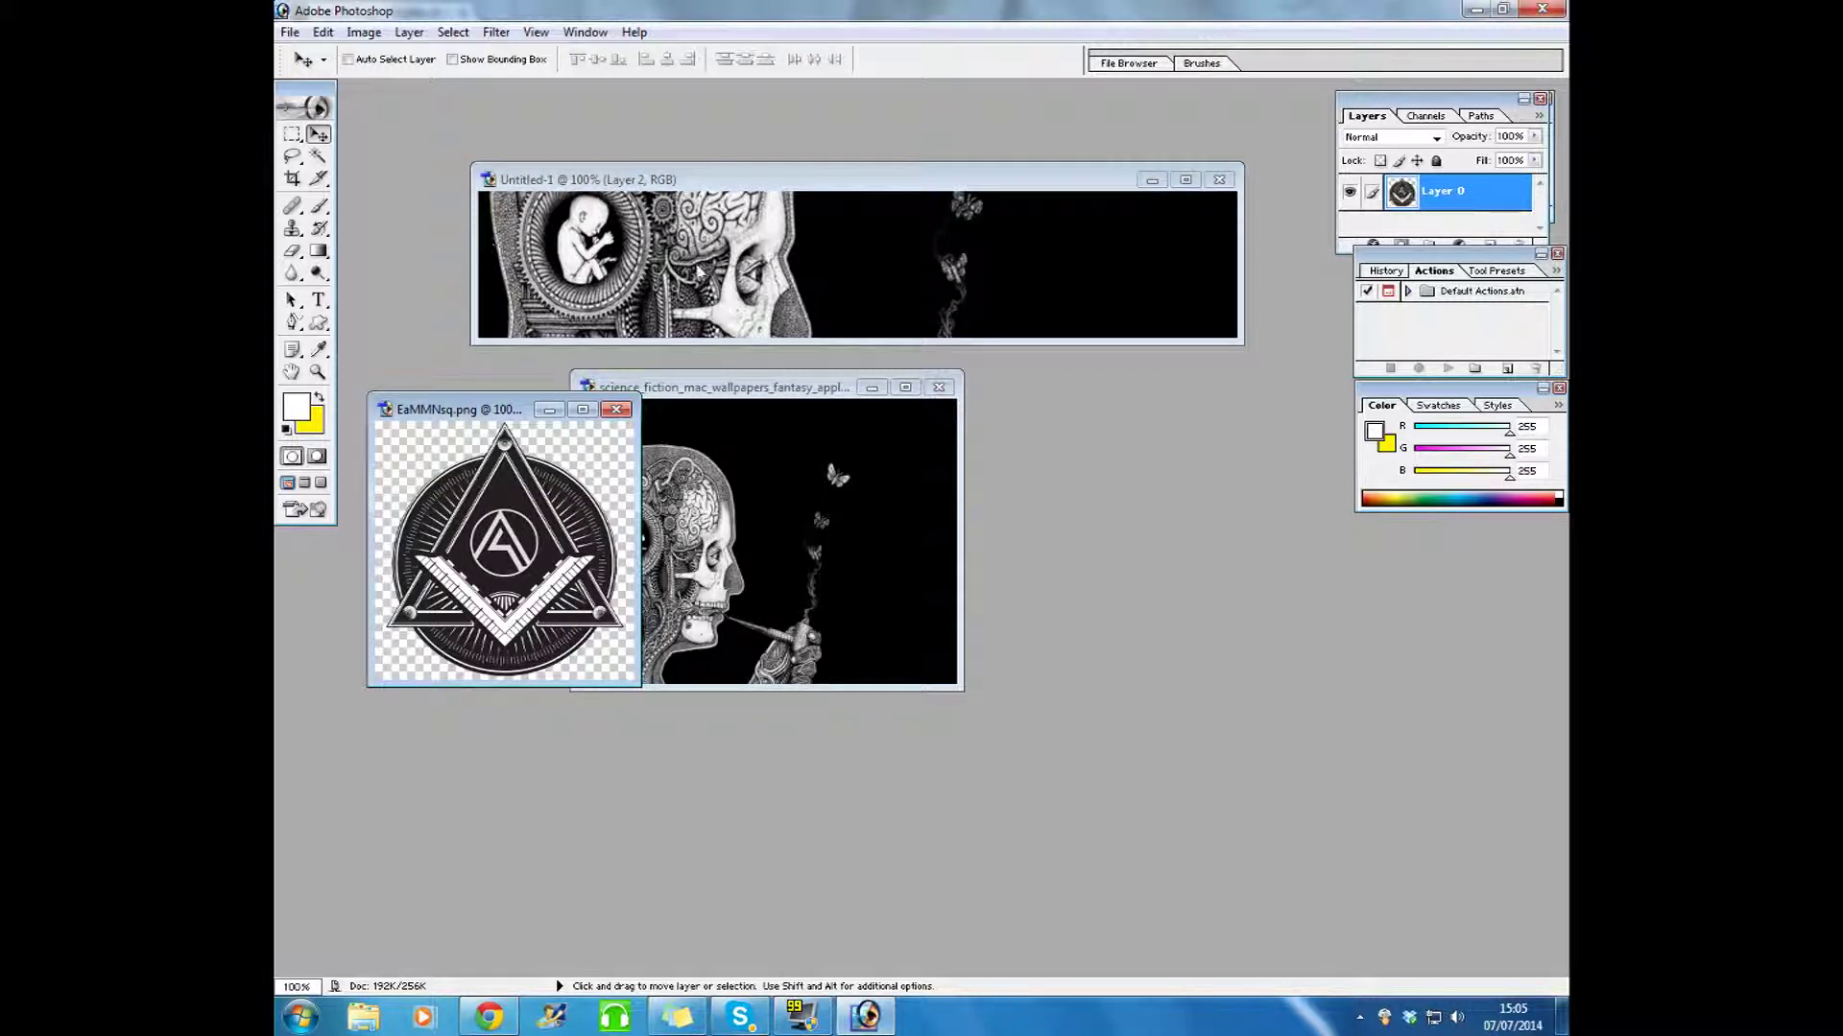
{"action": "left_click", "coordinate": [783, 310]}
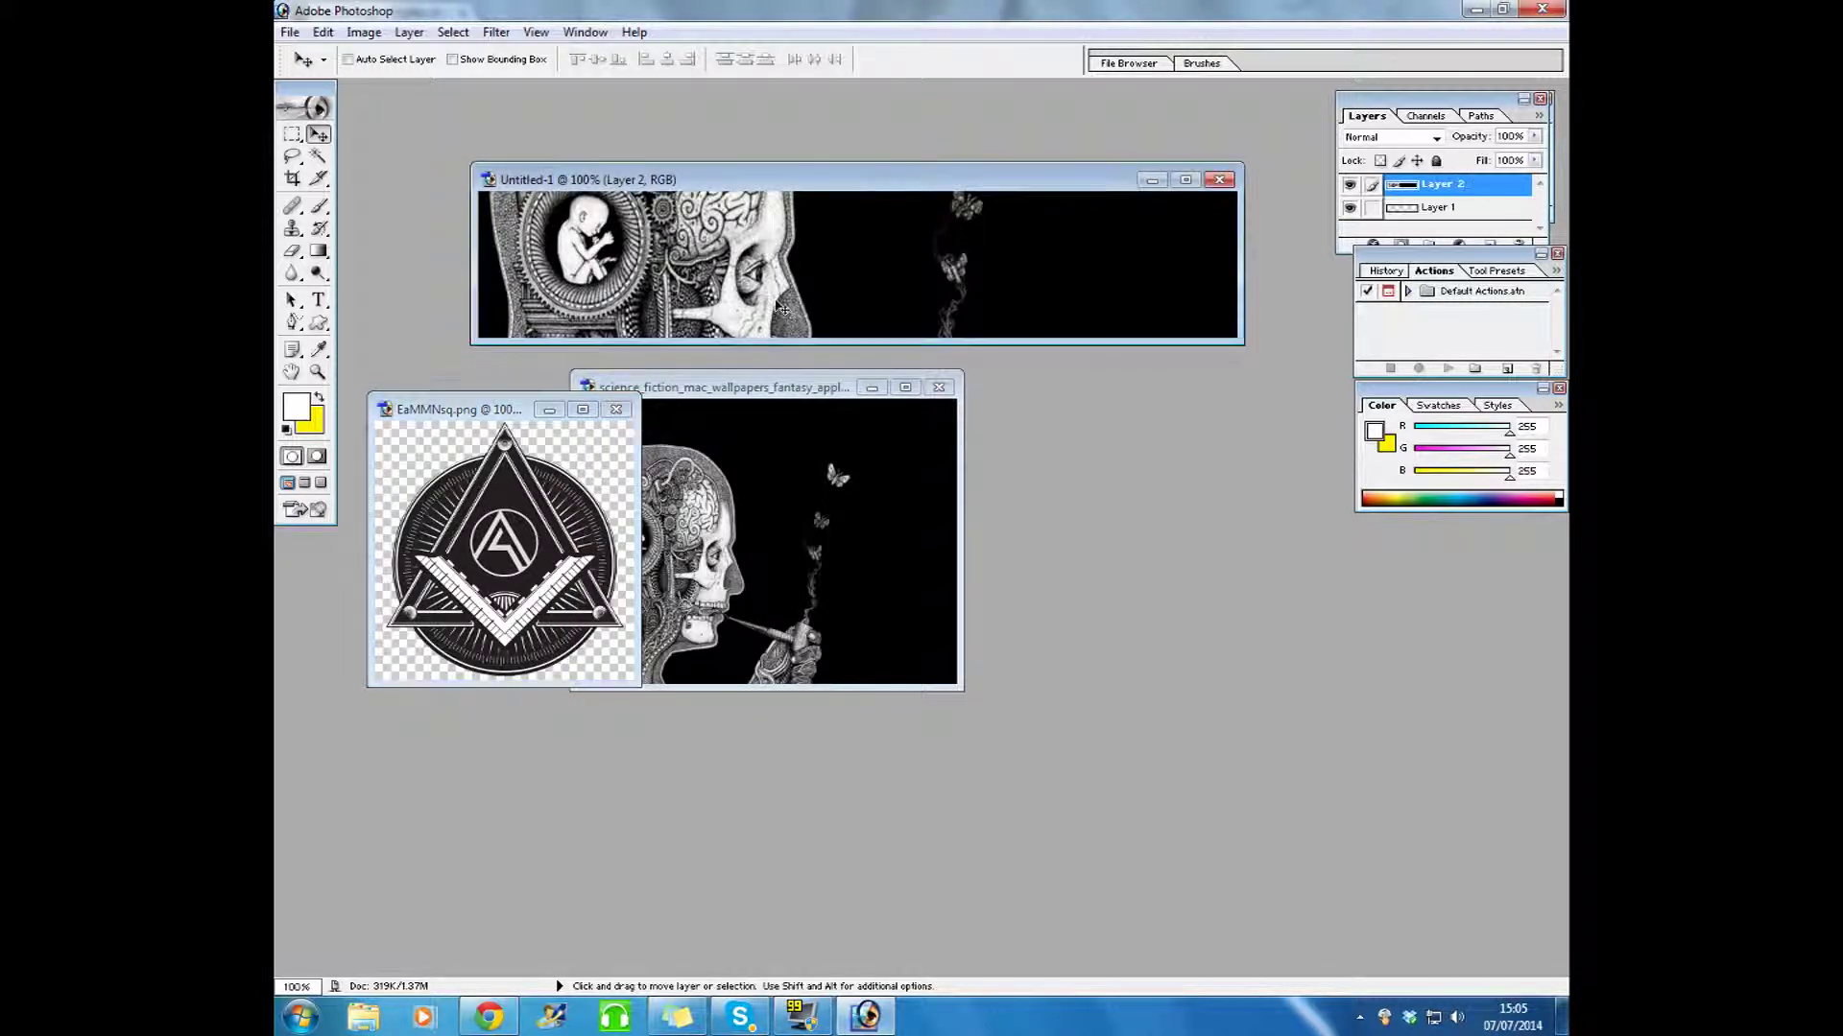
{"action": "left_click_drag", "start_coordinate": [758, 272], "coordinate": [736, 239]}
Step: Reduce the height of the source skull-head image with Constrain Proportions turned off
{"action": "left_click", "coordinate": [755, 551]}
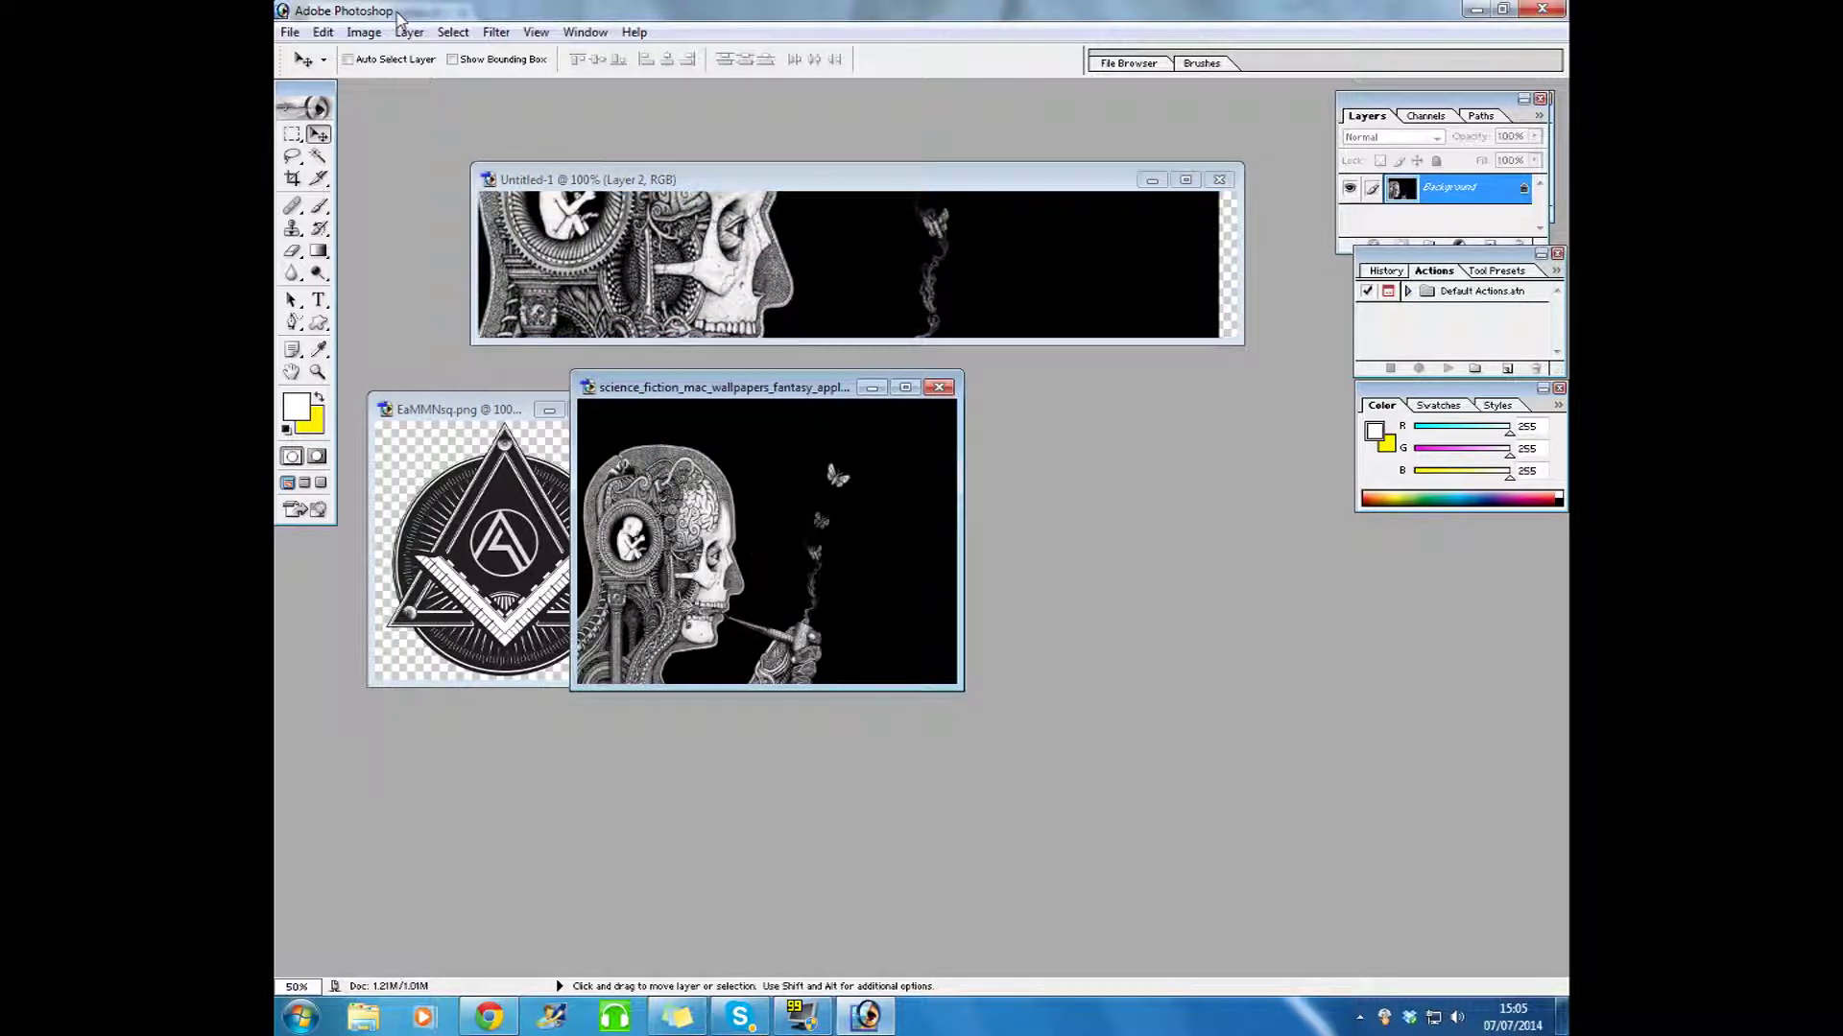
{"action": "left_click", "coordinate": [364, 32]}
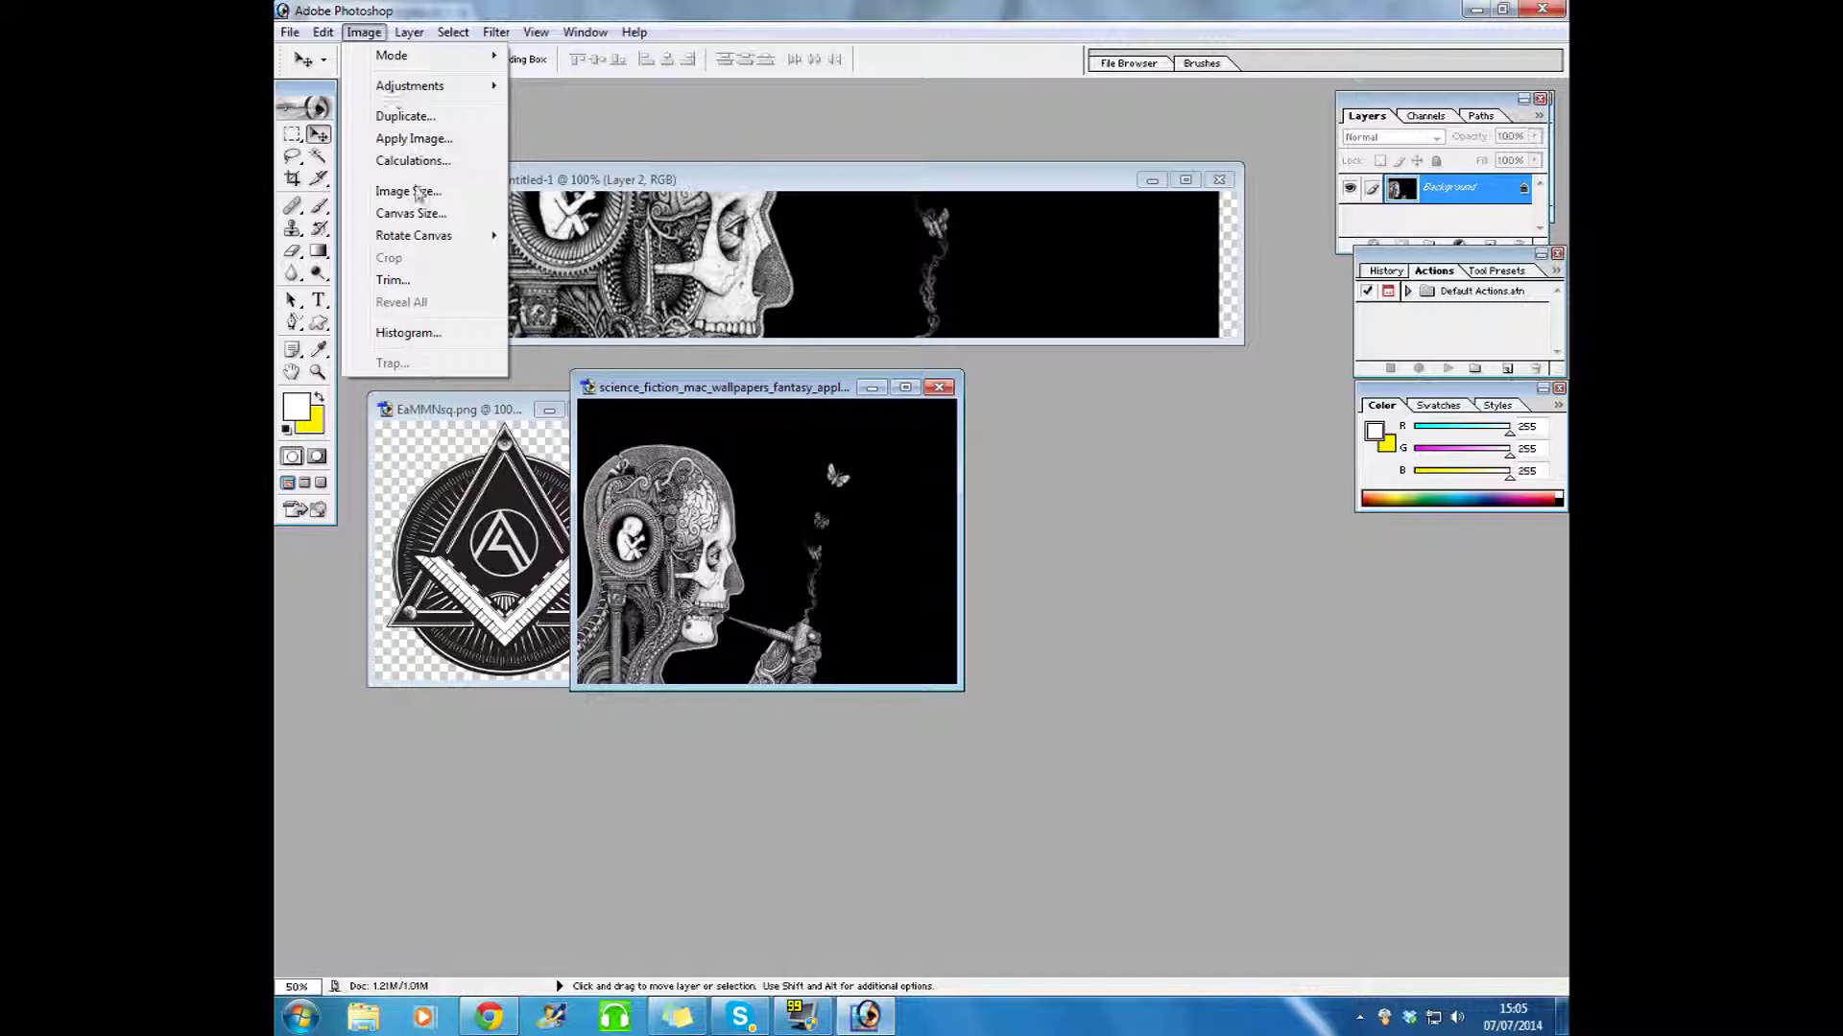
{"action": "left_click", "coordinate": [413, 192]}
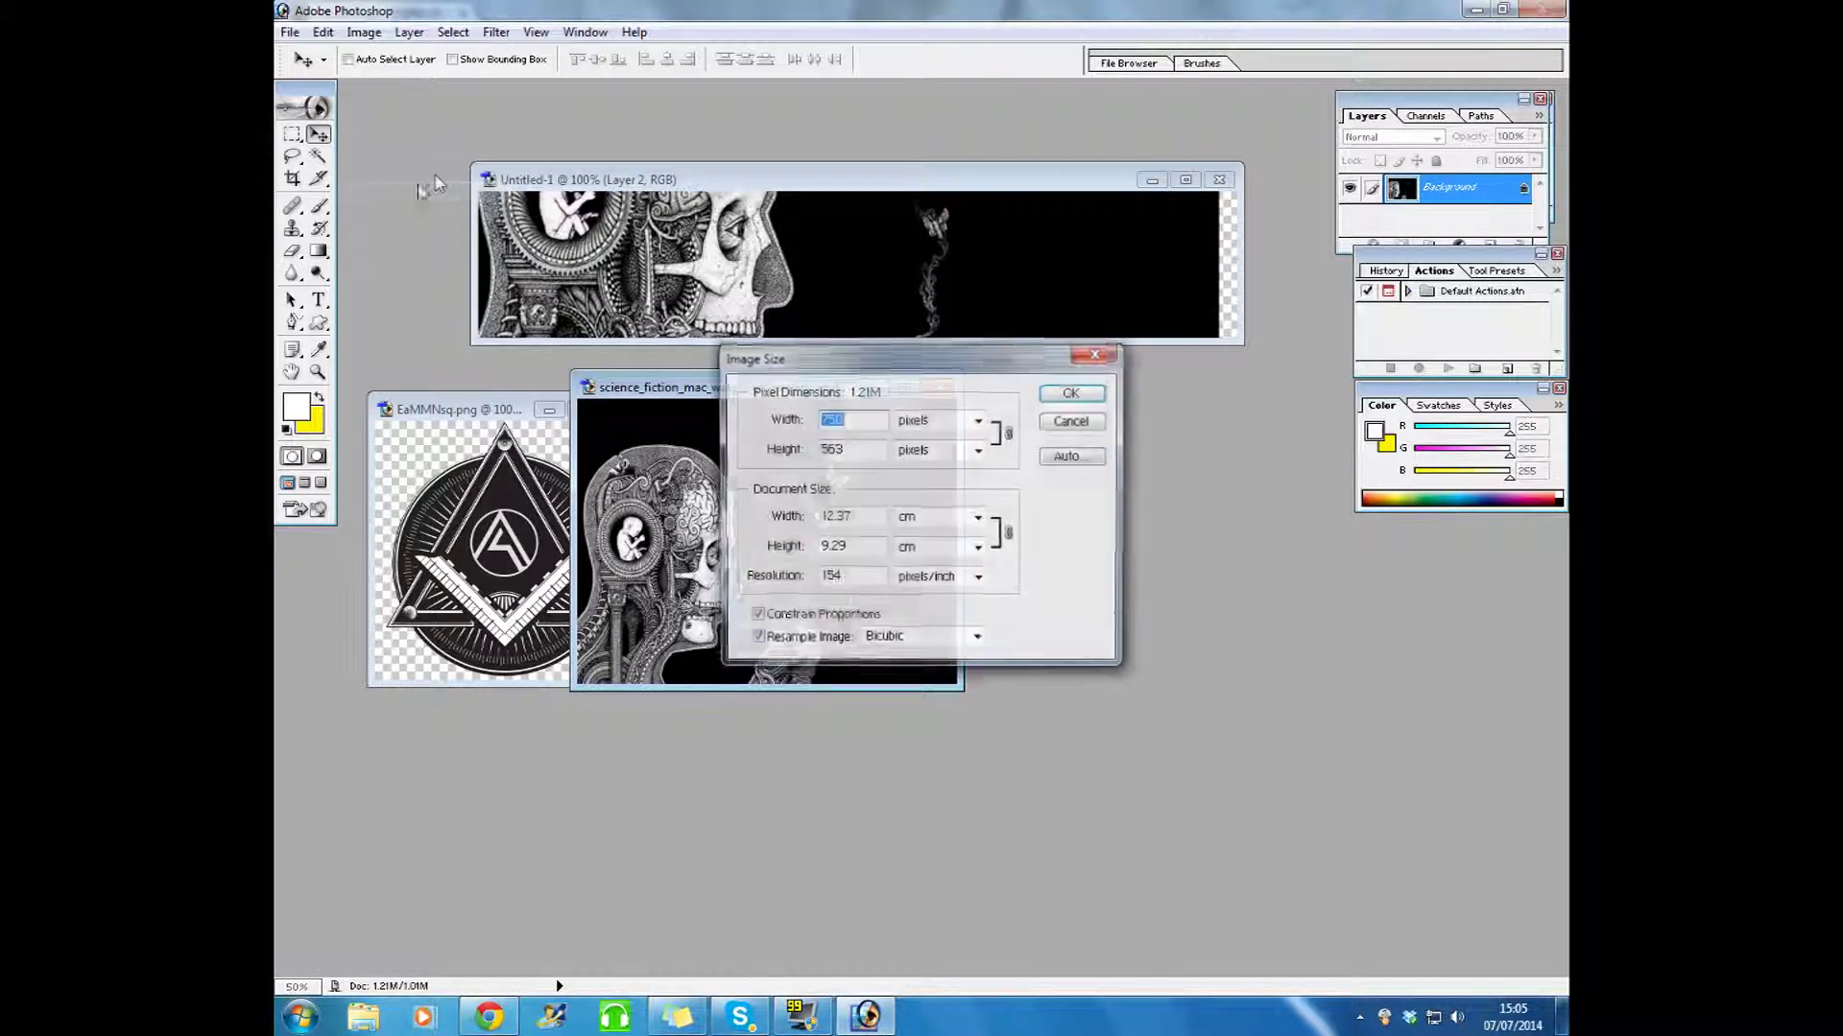
{"action": "left_click", "coordinate": [755, 617]}
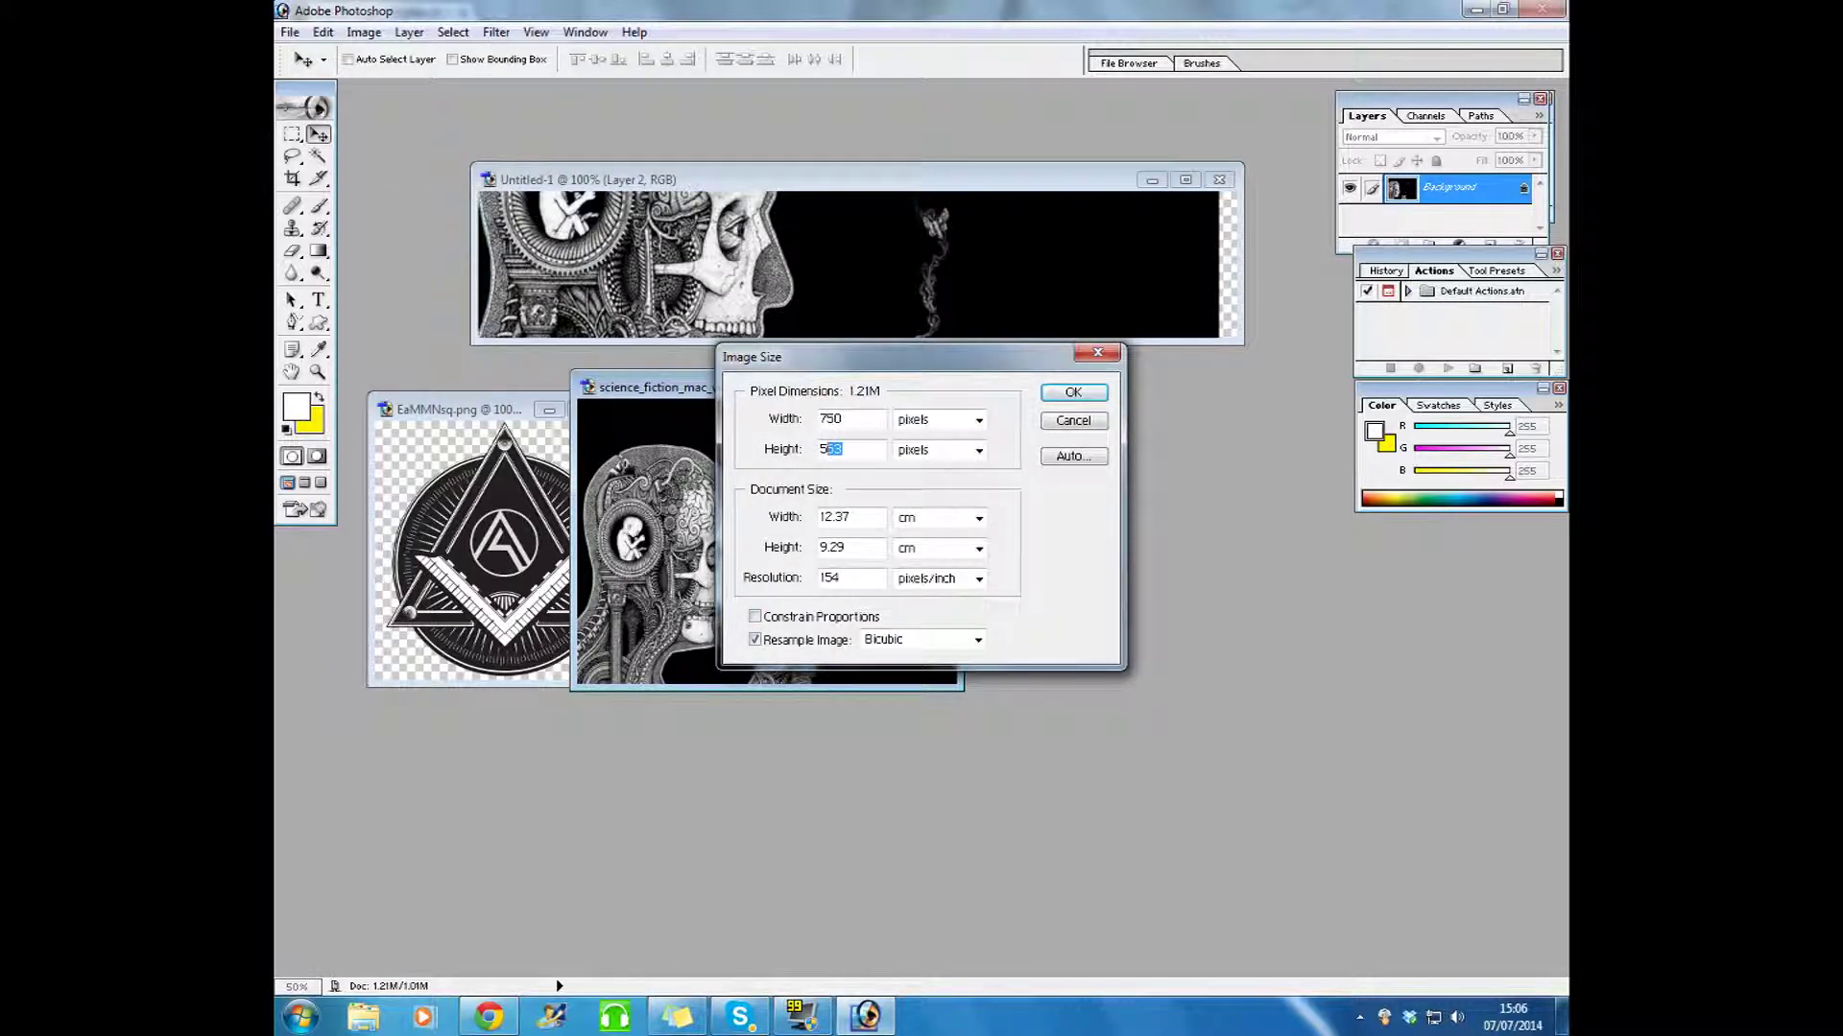
{"action": "type", "text": "750"}
{"action": "left_click", "coordinate": [1073, 393]}
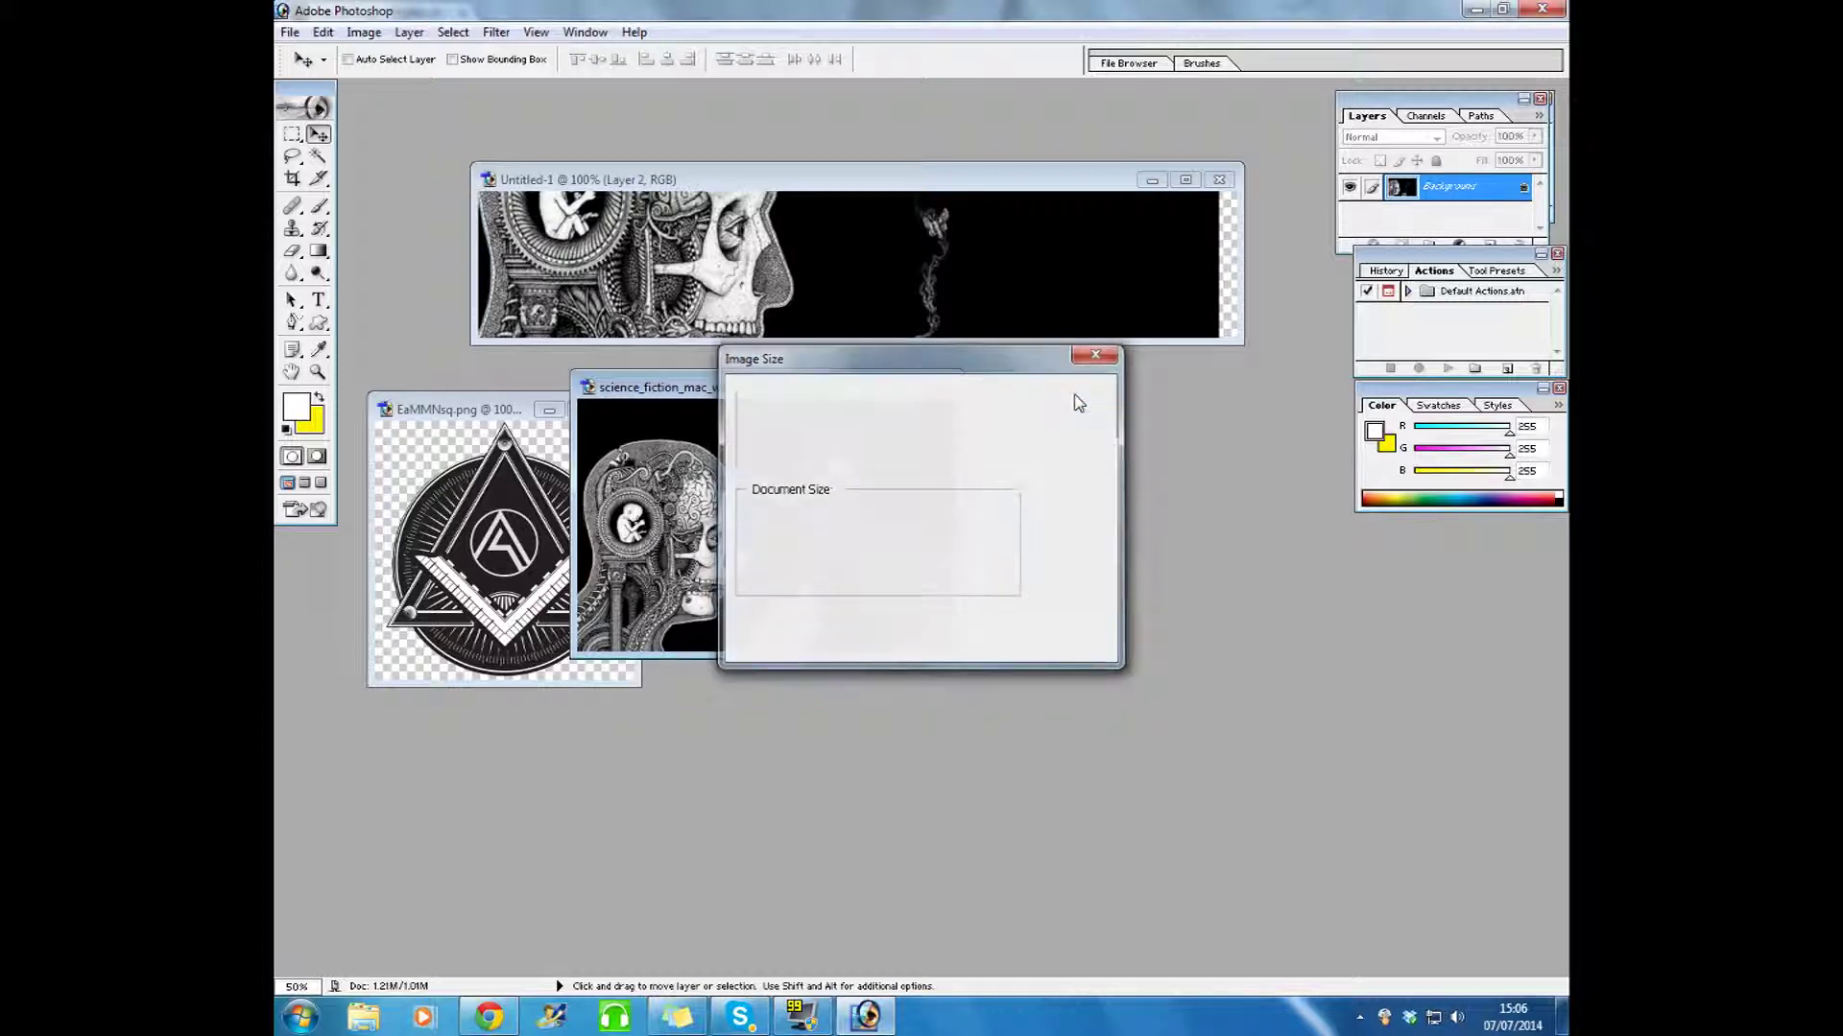
Step: Delete Layer 2, holding the earlier skull-head copy, from the Untitled-1 banner
{"action": "left_click", "coordinate": [749, 280]}
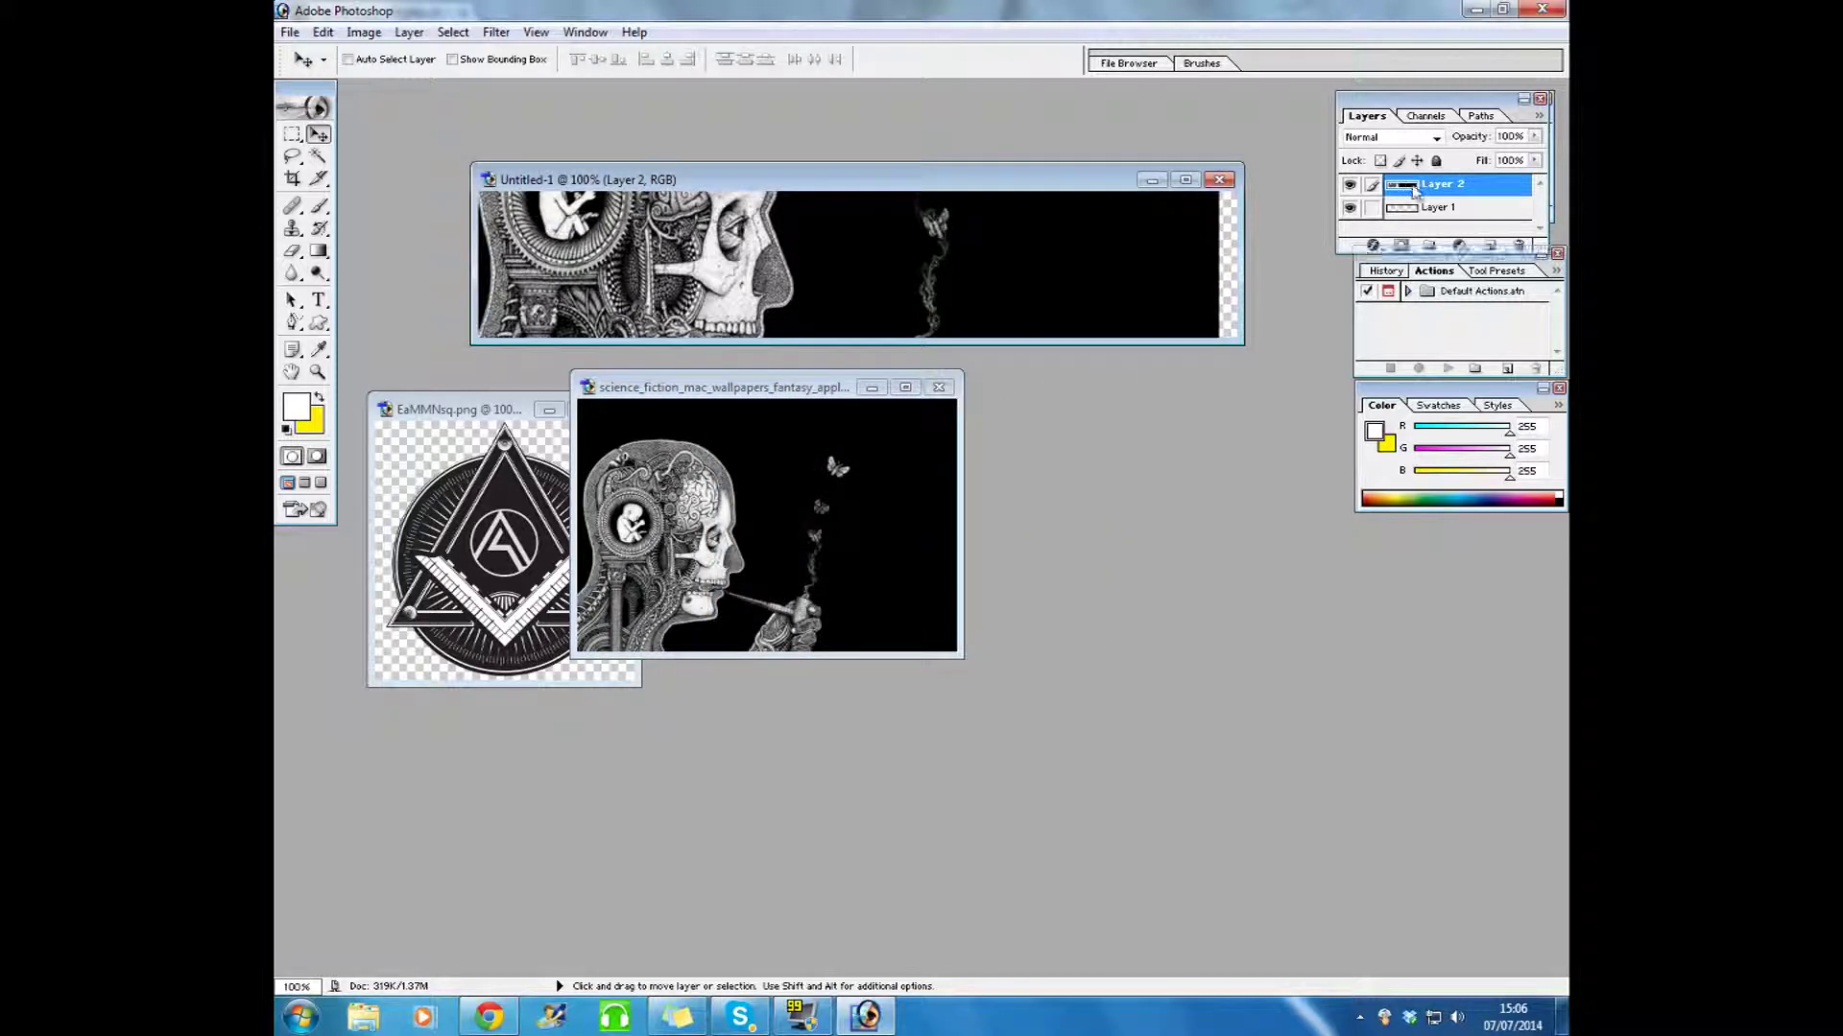
{"action": "right_click", "coordinate": [1411, 192]}
{"action": "left_click", "coordinate": [1440, 184]}
{"action": "right_click", "coordinate": [1440, 183]}
{"action": "left_click", "coordinate": [1420, 272]}
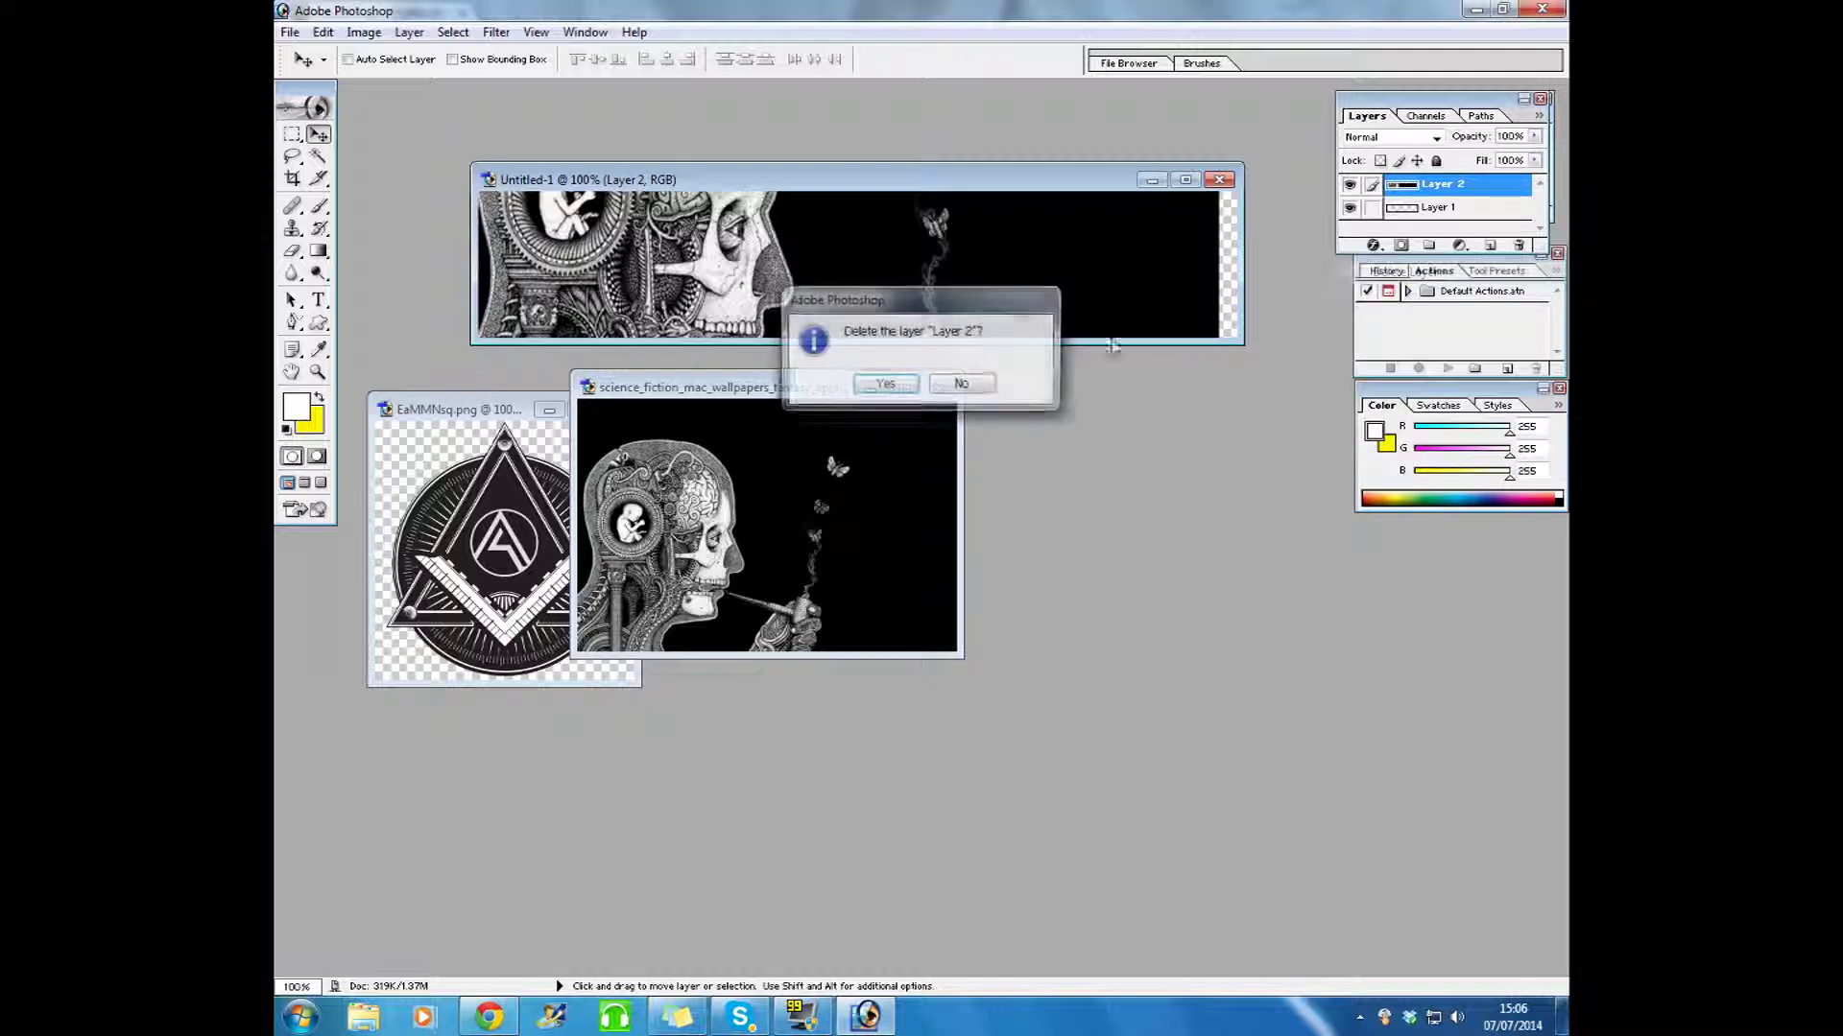
{"action": "left_click", "coordinate": [885, 383]}
Step: Copy the shortened skull-head image into the banner and position it so that it fills the canvas
{"action": "left_click", "coordinate": [689, 526]}
{"action": "left_click_drag", "start_coordinate": [701, 523], "coordinate": [693, 266]}
{"action": "left_click_drag", "start_coordinate": [732, 312], "coordinate": [765, 260]}
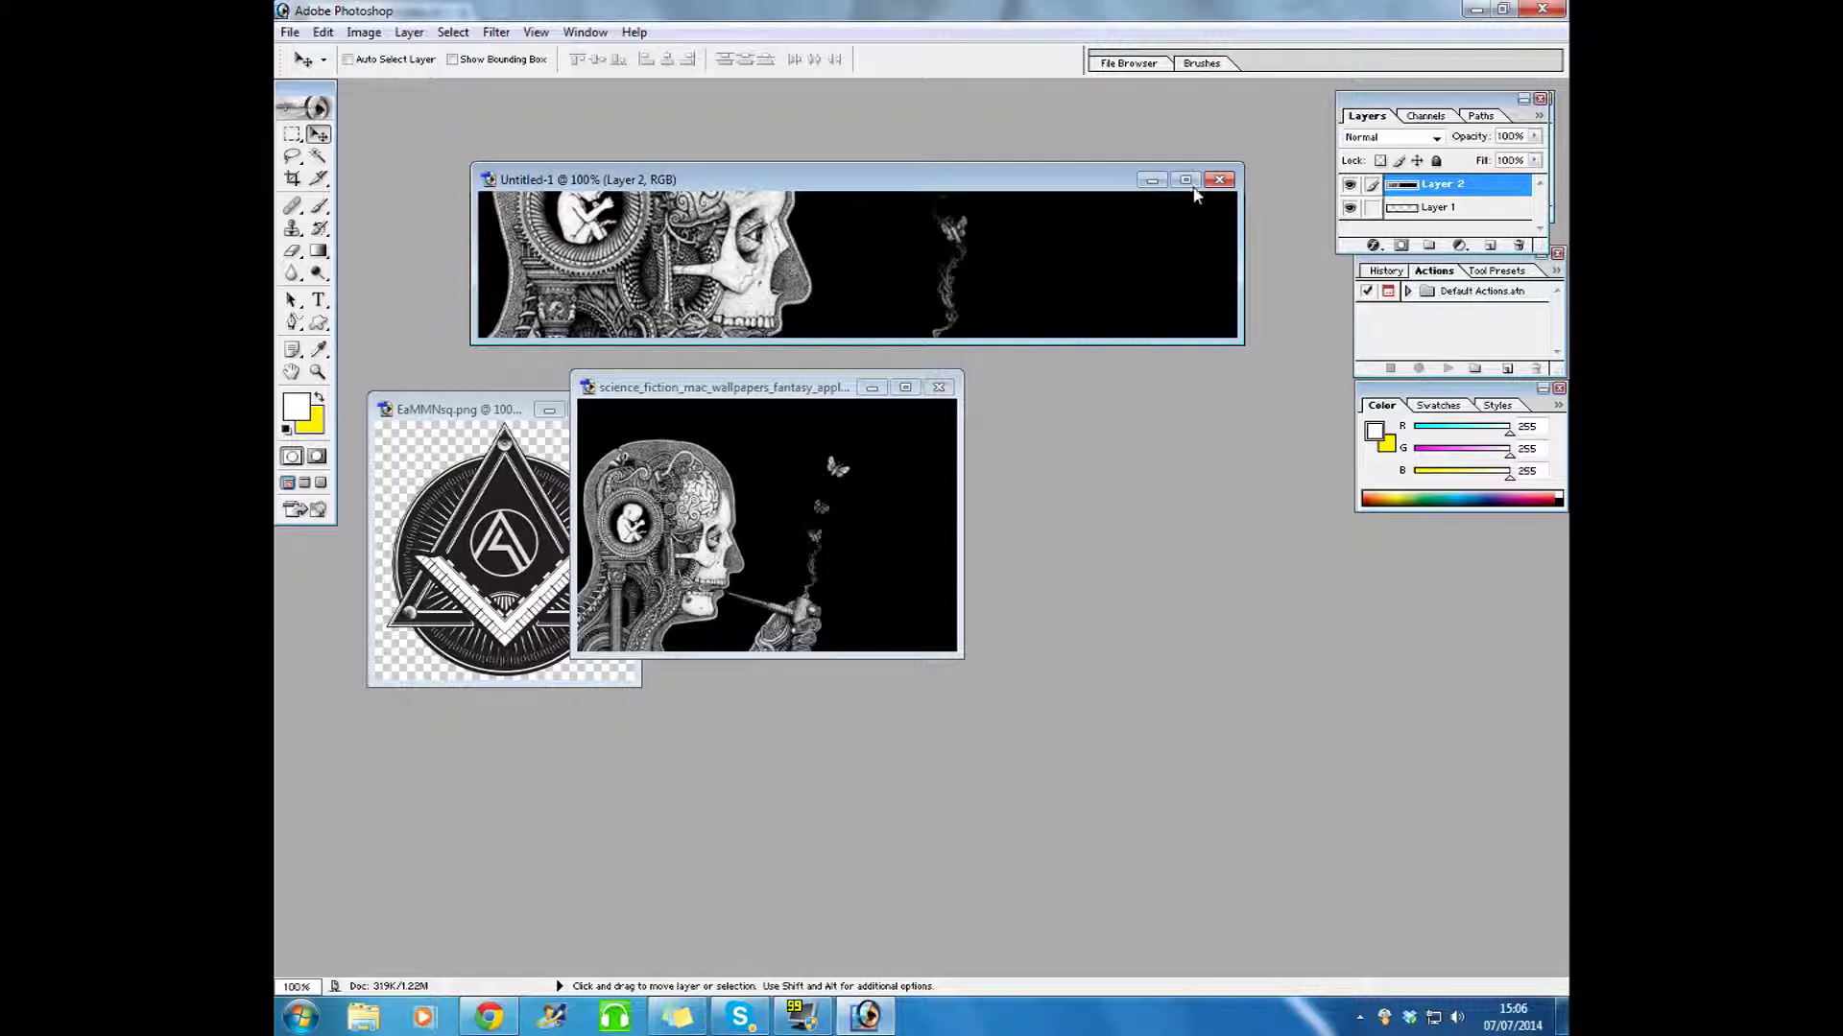
Step: Delete the newly placed skull-head layer, Layer 2, from the banner
{"action": "right_click", "coordinate": [1478, 195]}
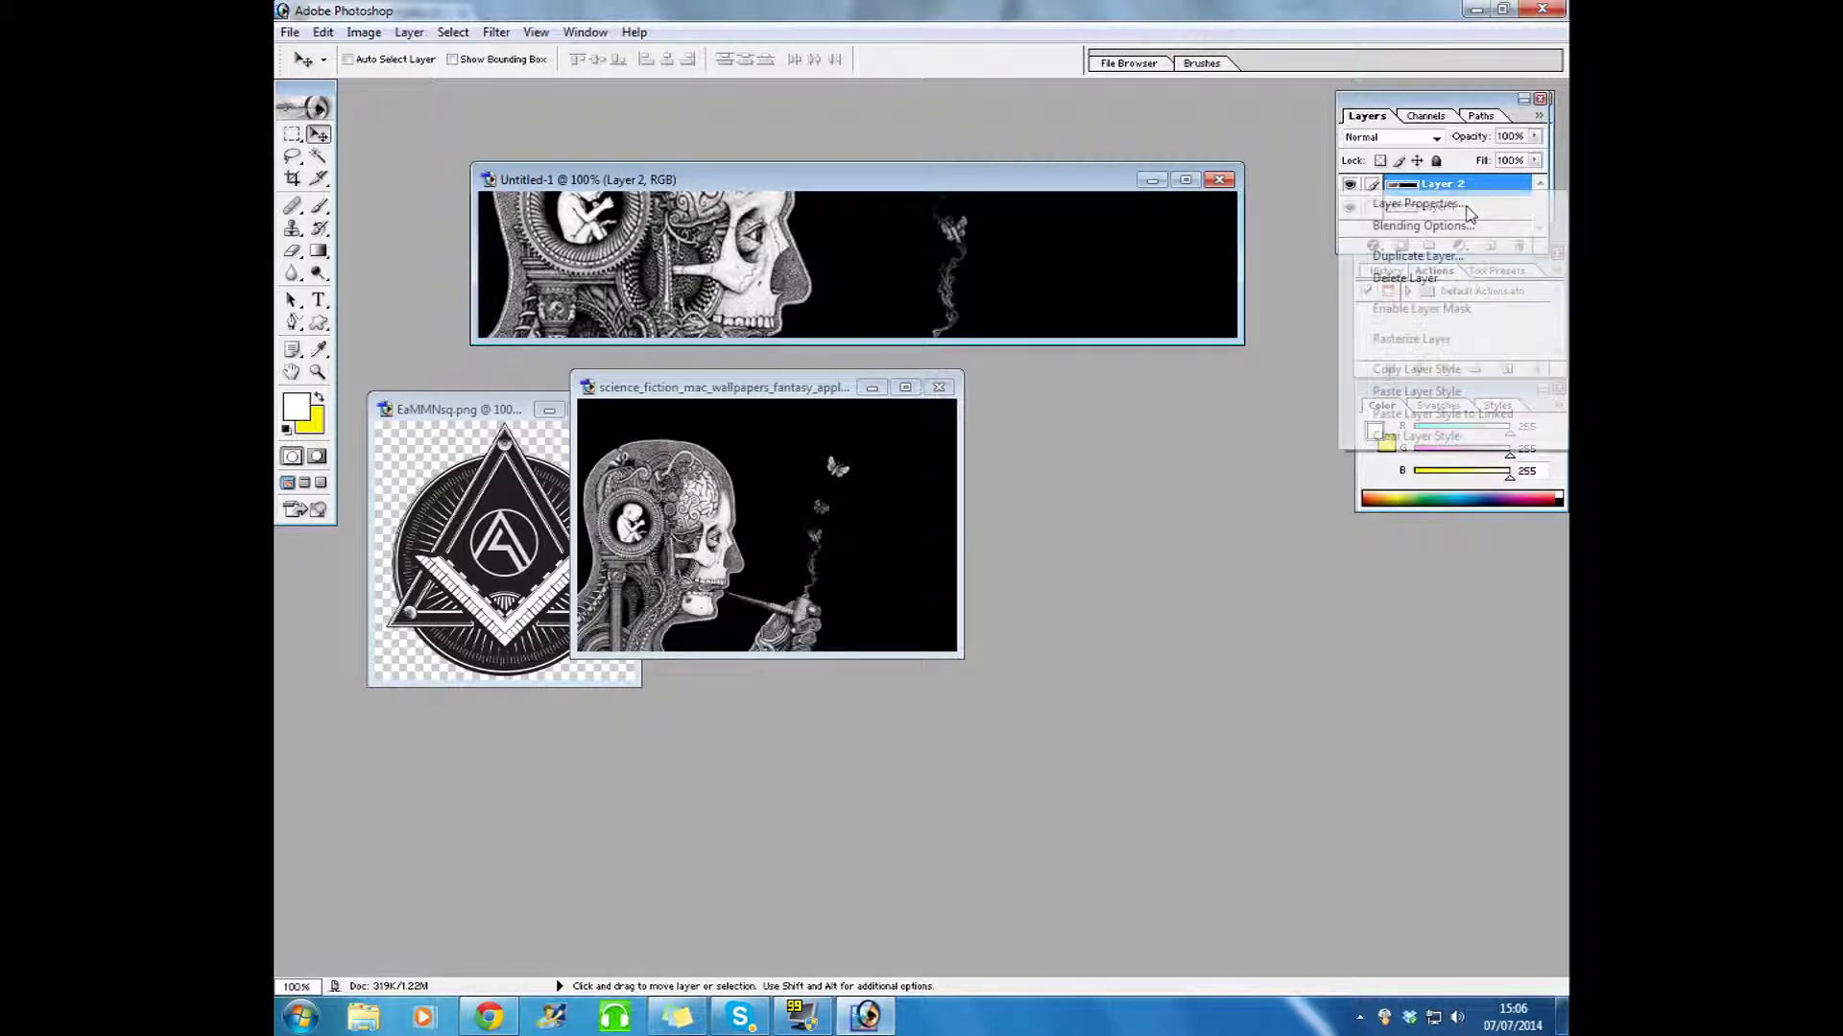
{"action": "left_click", "coordinate": [1408, 275]}
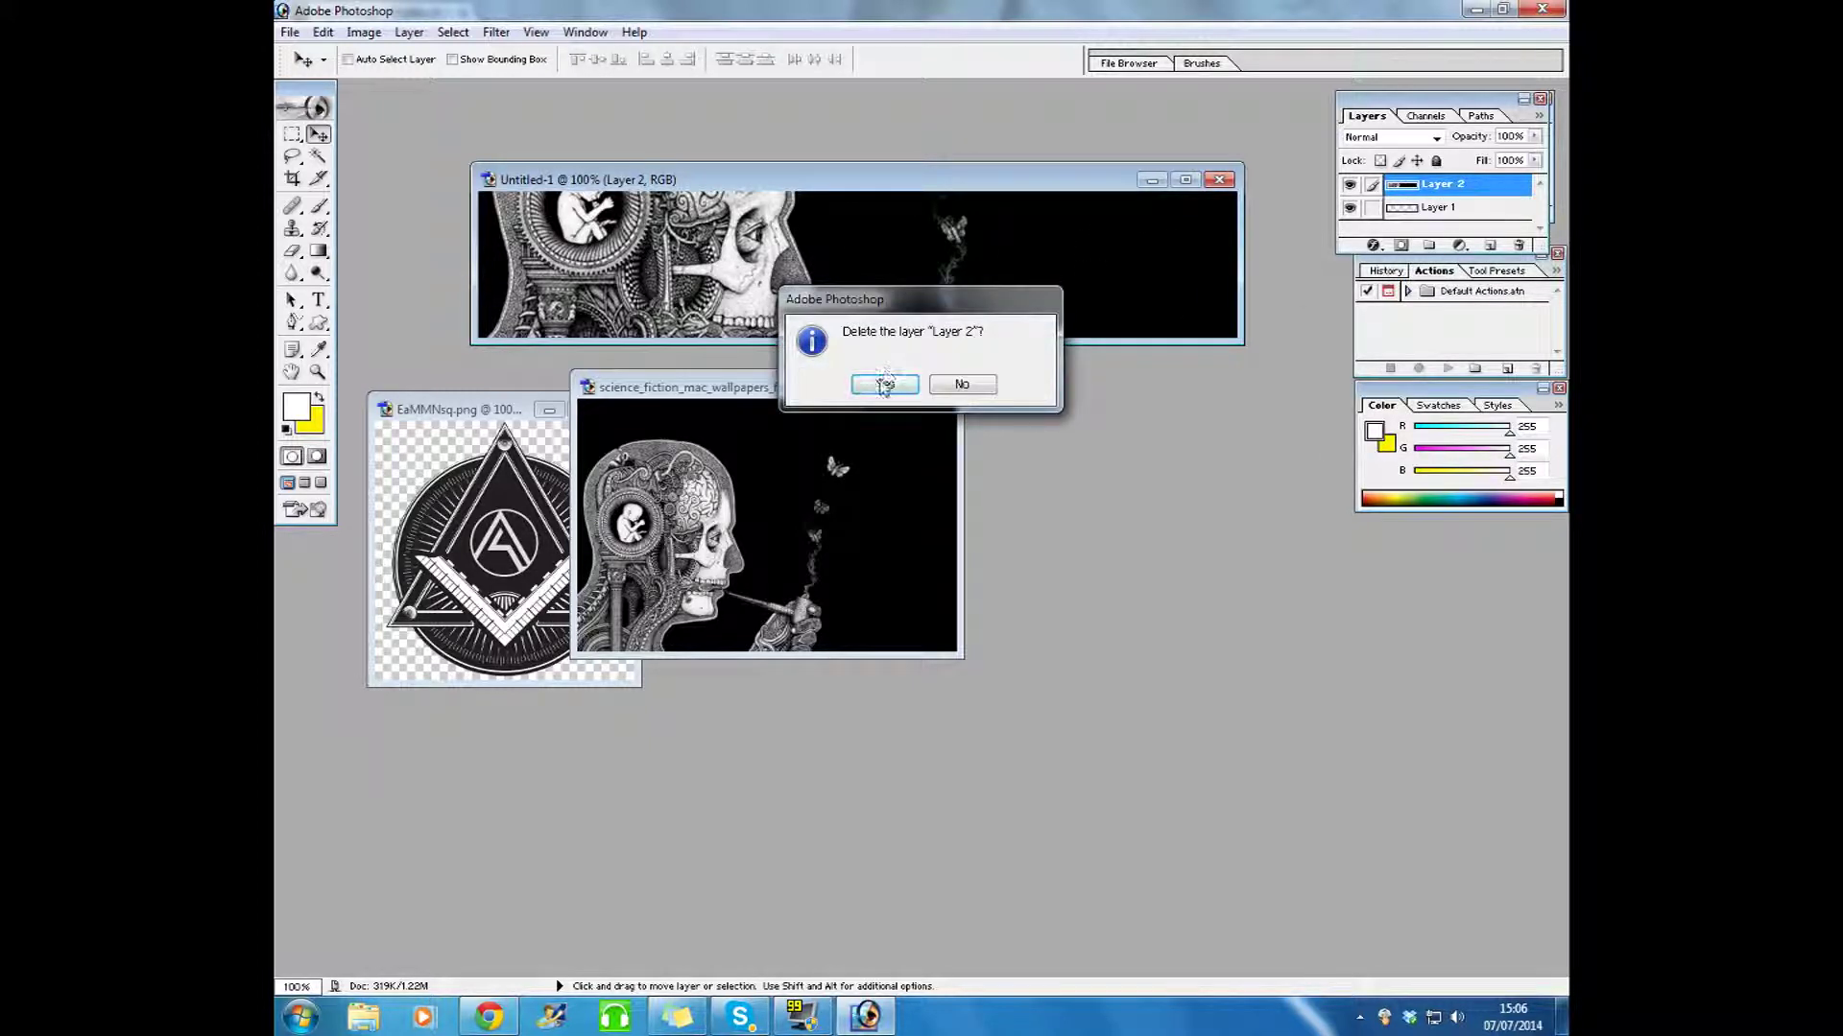
{"action": "left_click", "coordinate": [885, 384]}
Step: Reposition the skull-head image window beside the logo window, below the empty banner
{"action": "left_click_drag", "start_coordinate": [720, 387], "coordinate": [957, 420]}
{"action": "left_click", "coordinate": [569, 223]}
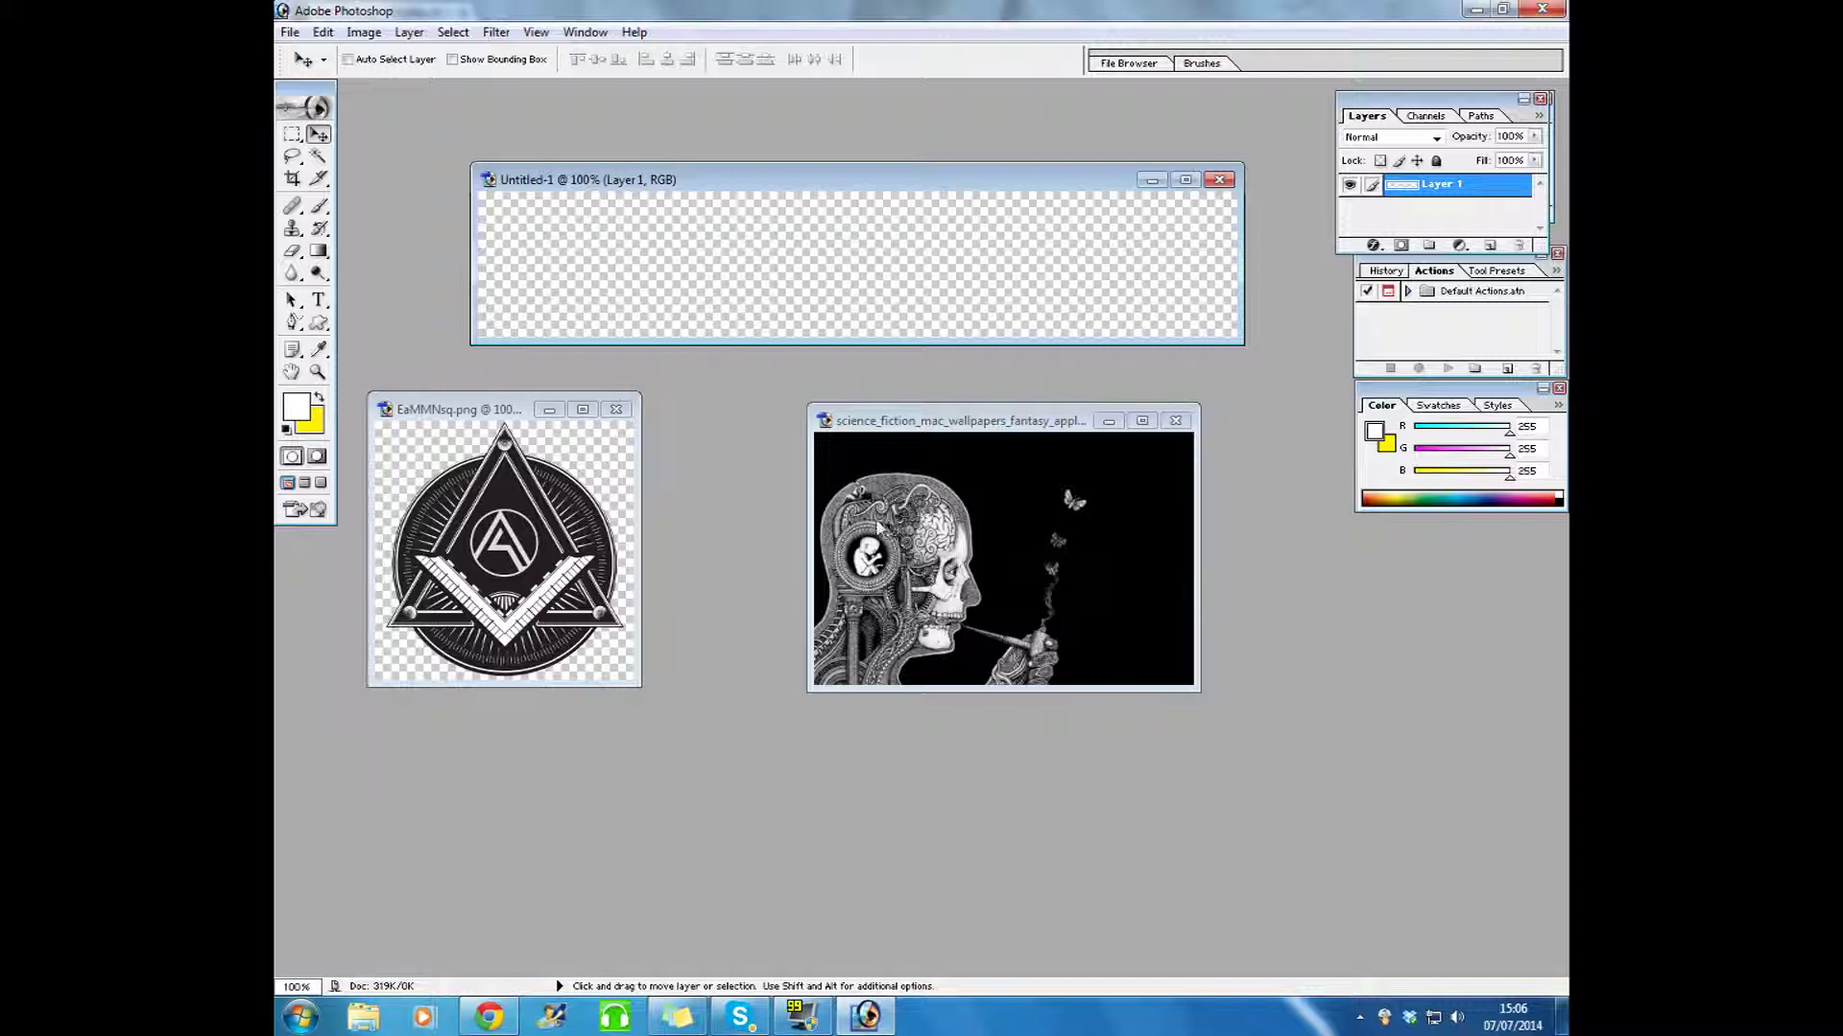
{"action": "left_click", "coordinate": [989, 430]}
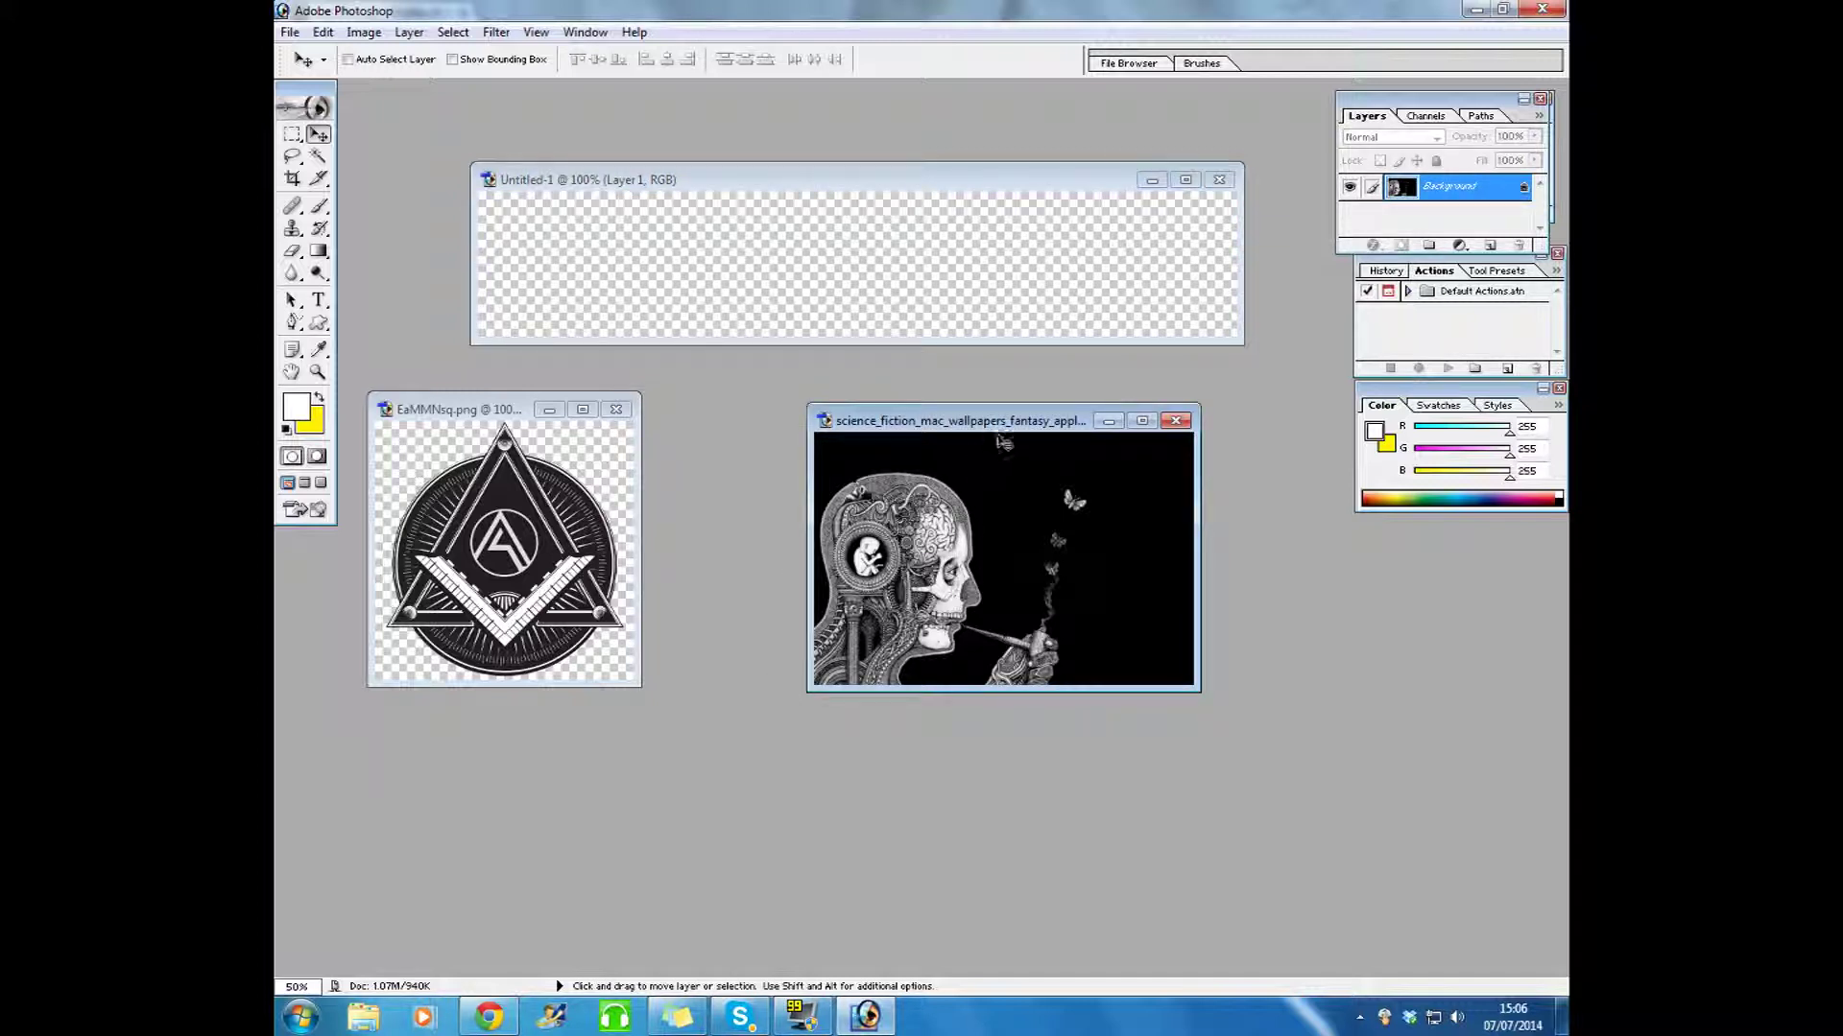
{"action": "left_click_drag", "start_coordinate": [950, 407], "coordinate": [815, 366]}
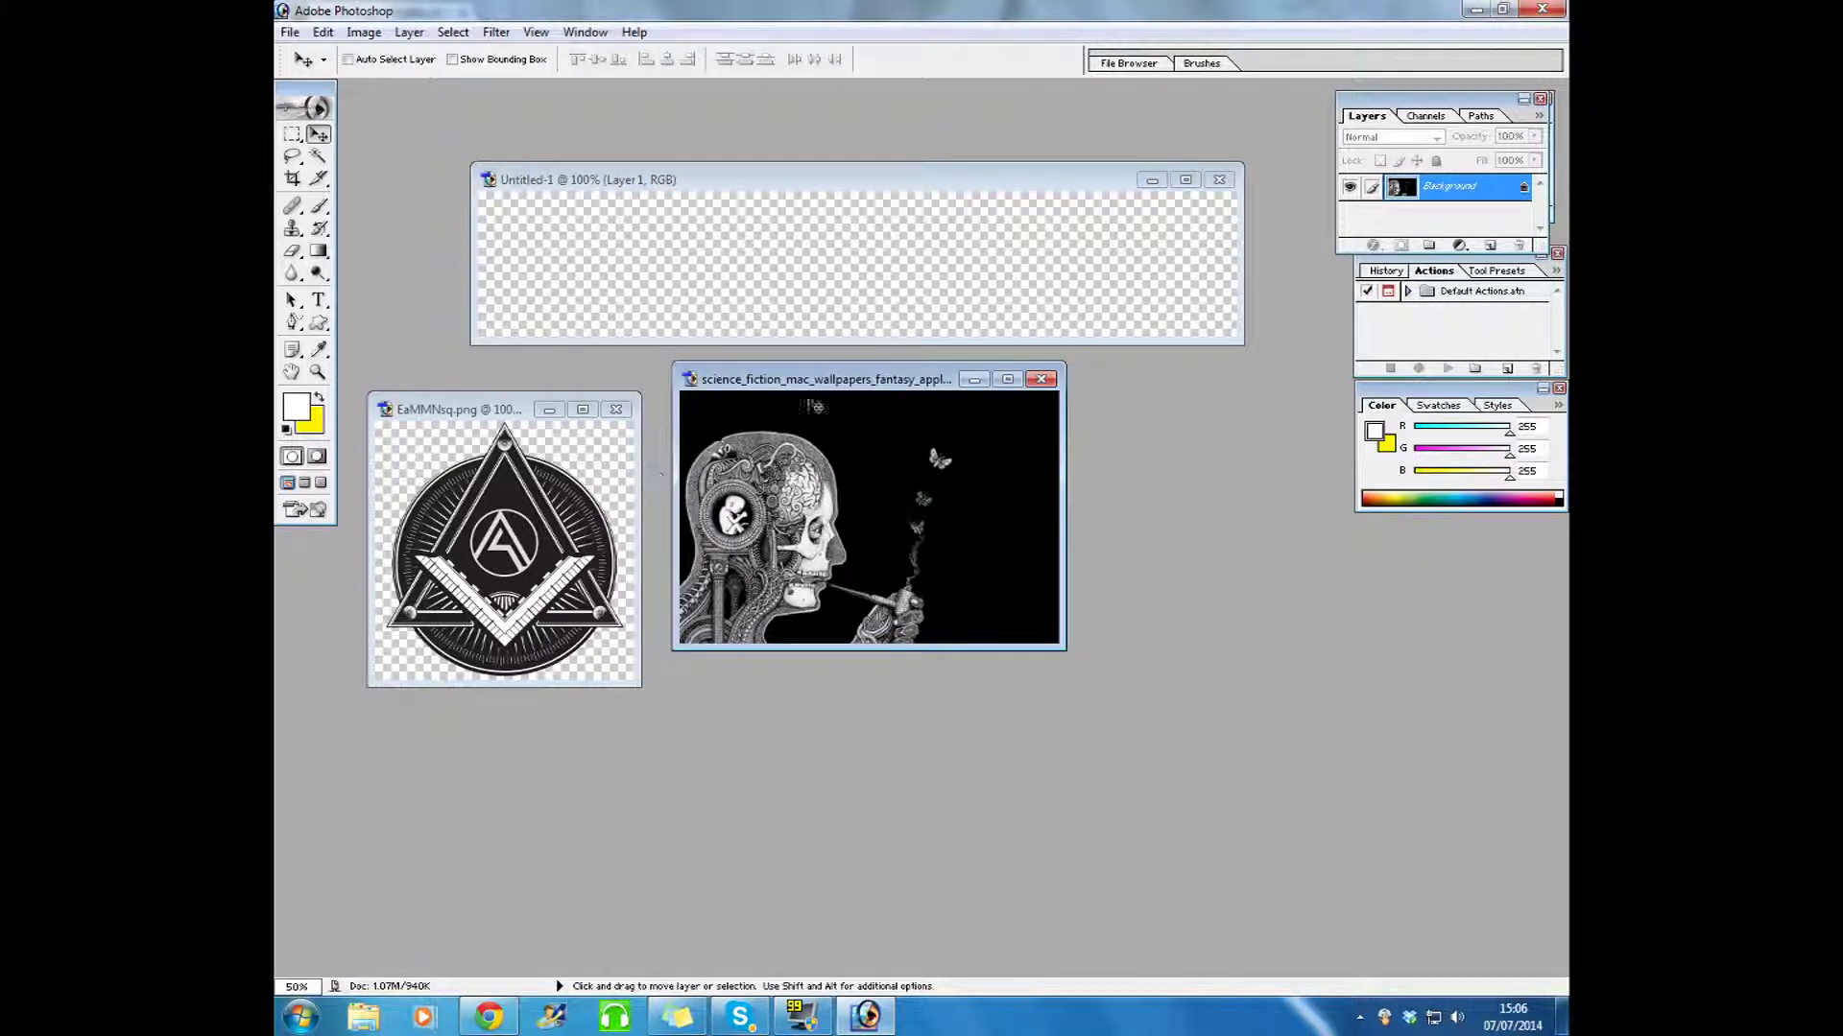
Step: Maximize the skull-head image, select its black background with the Magic Wand at tolerance 32, and invert the selection
{"action": "left_click", "coordinate": [1007, 380]}
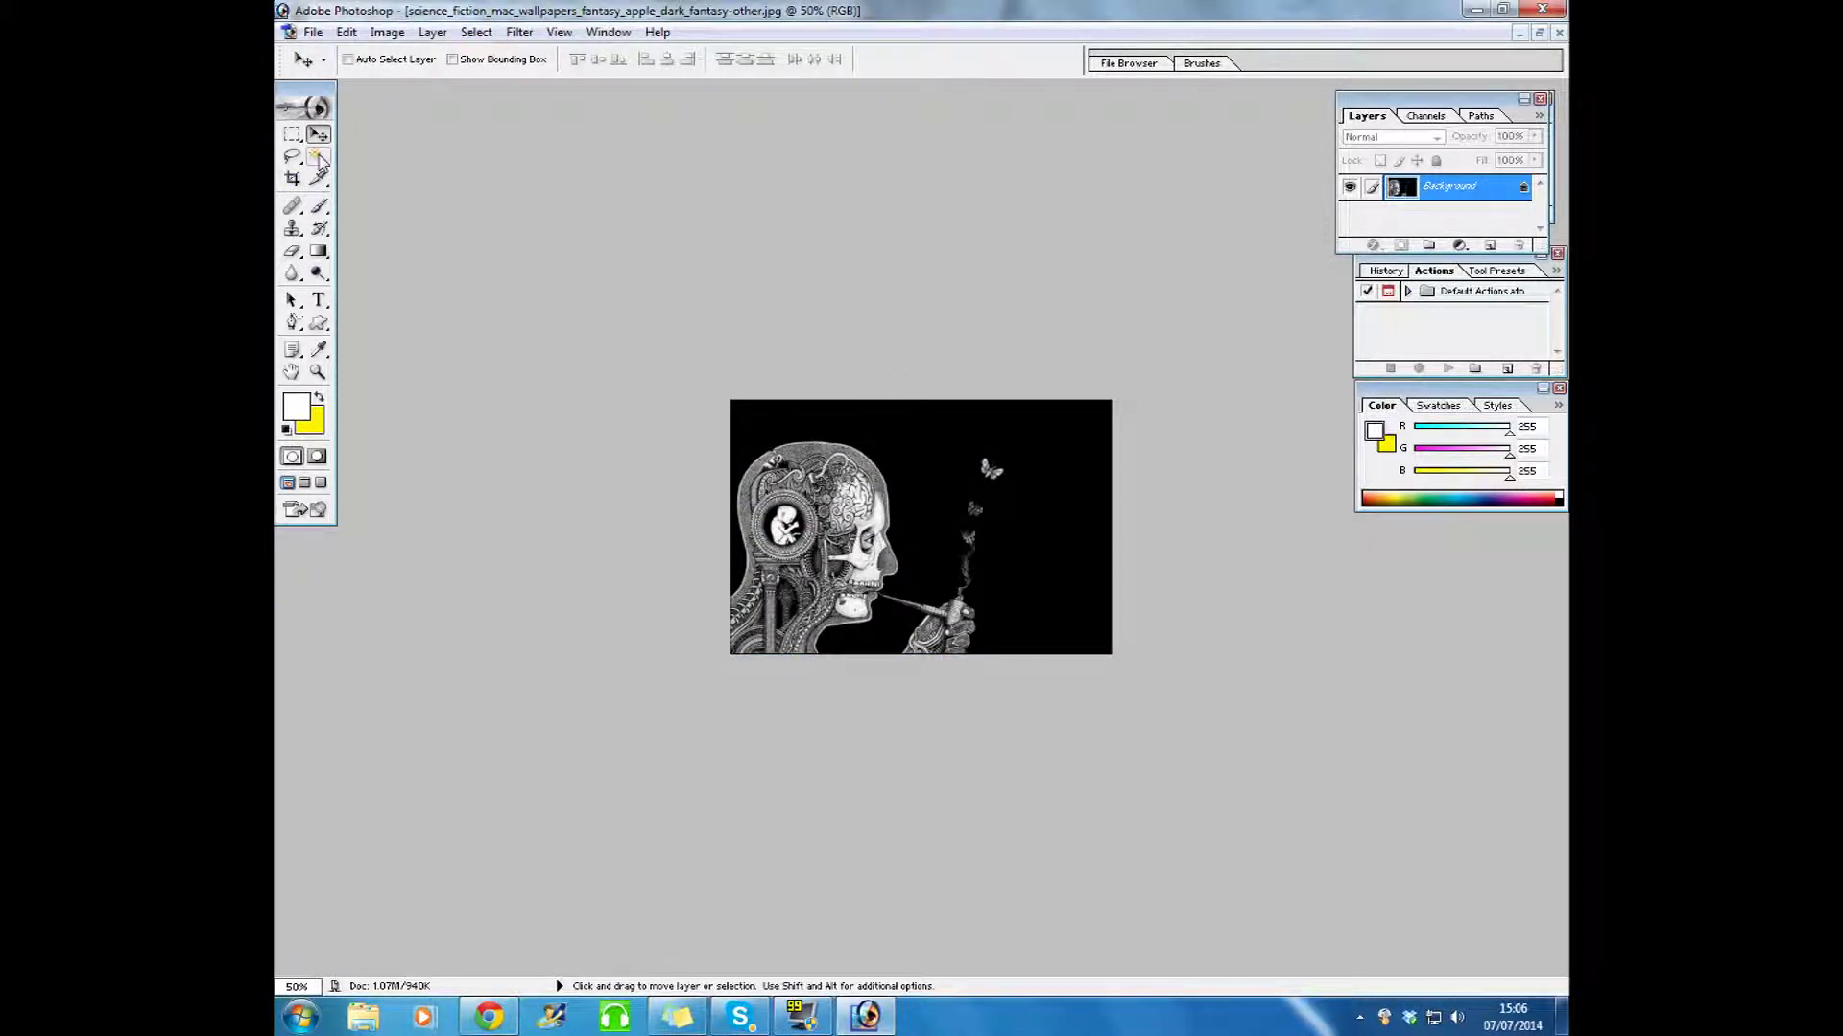
{"action": "left_click", "coordinate": [319, 157]}
{"action": "left_click", "coordinate": [915, 464]}
{"action": "right_click", "coordinate": [932, 556]}
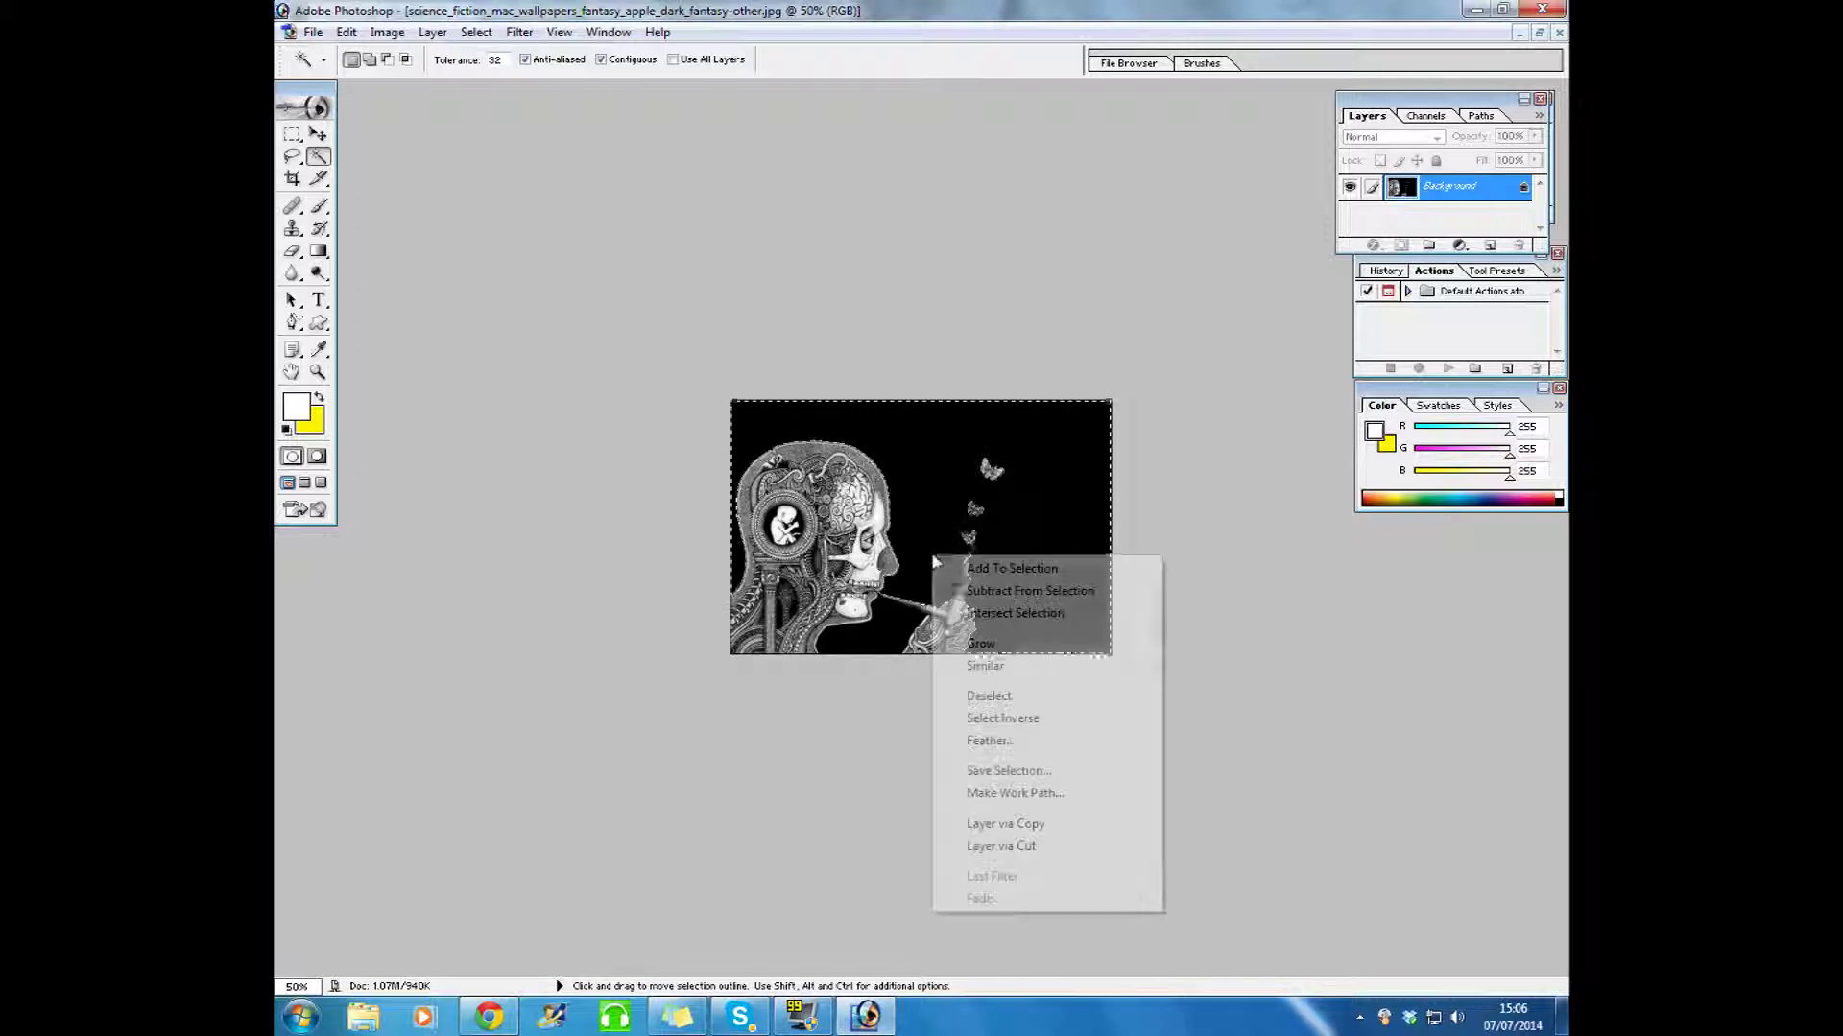
{"action": "left_click", "coordinate": [1017, 614]}
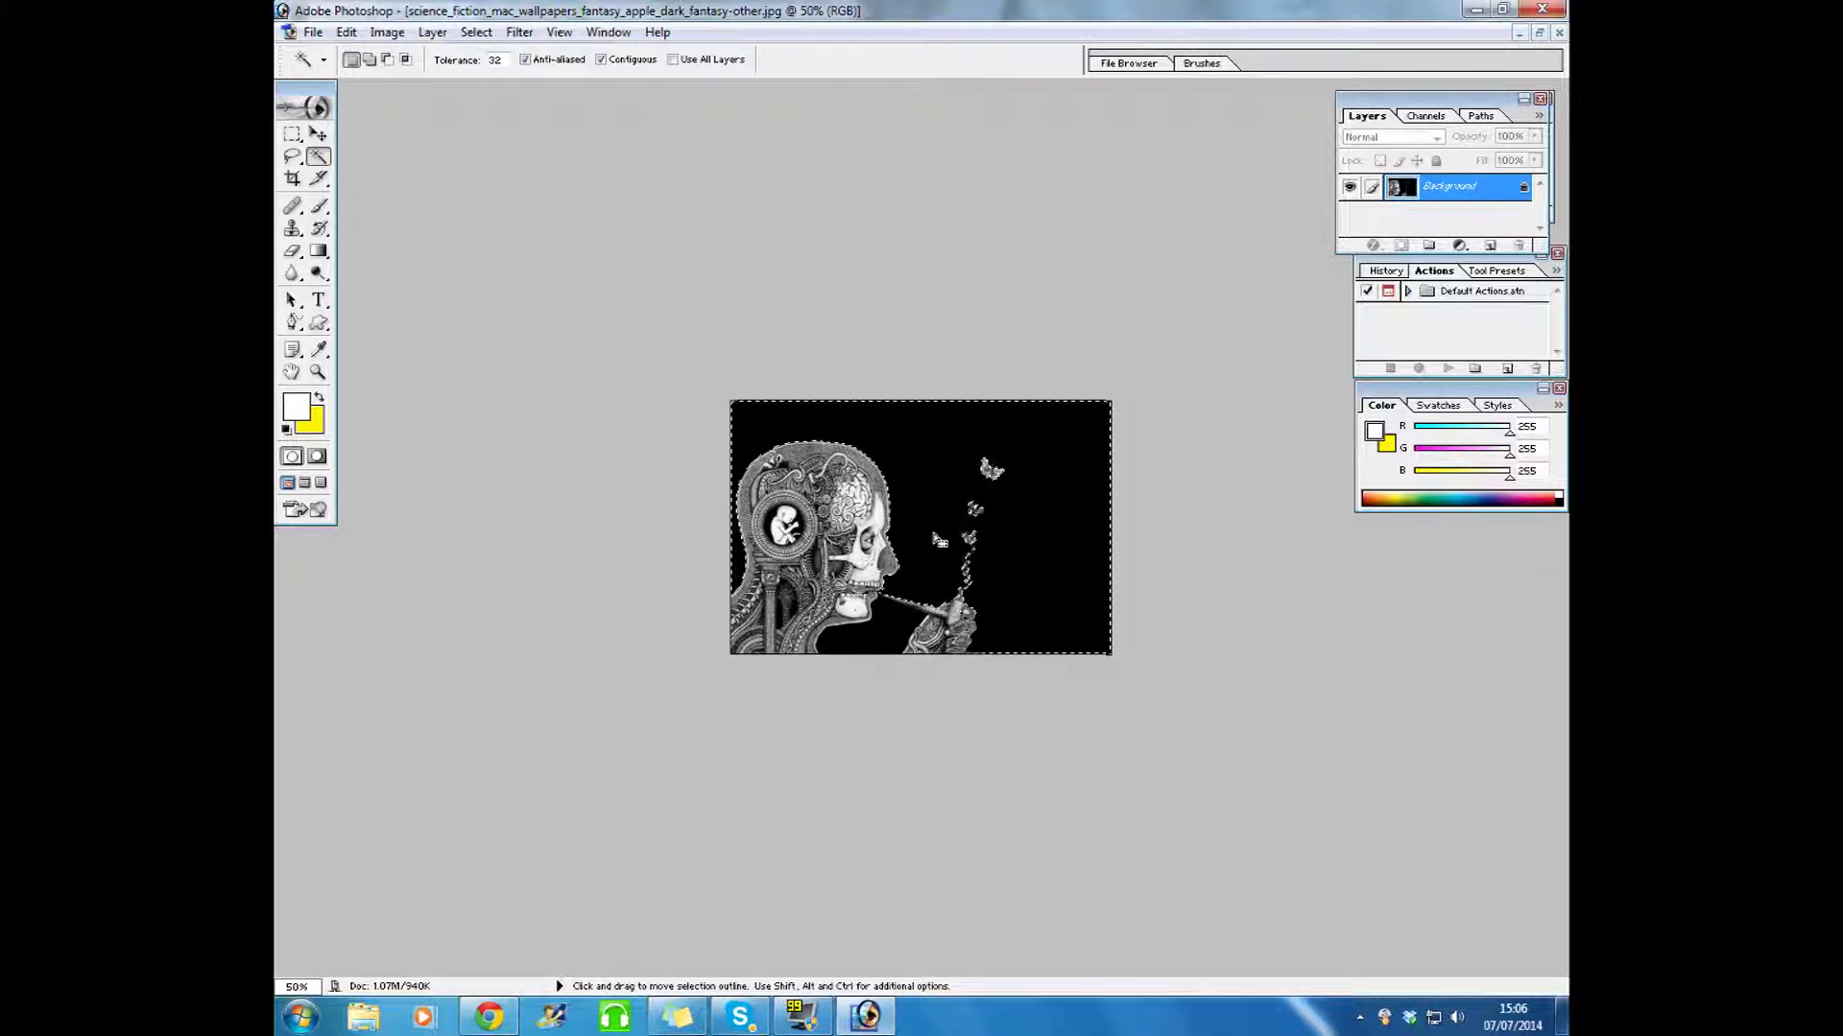
{"action": "right_click", "coordinate": [932, 503]}
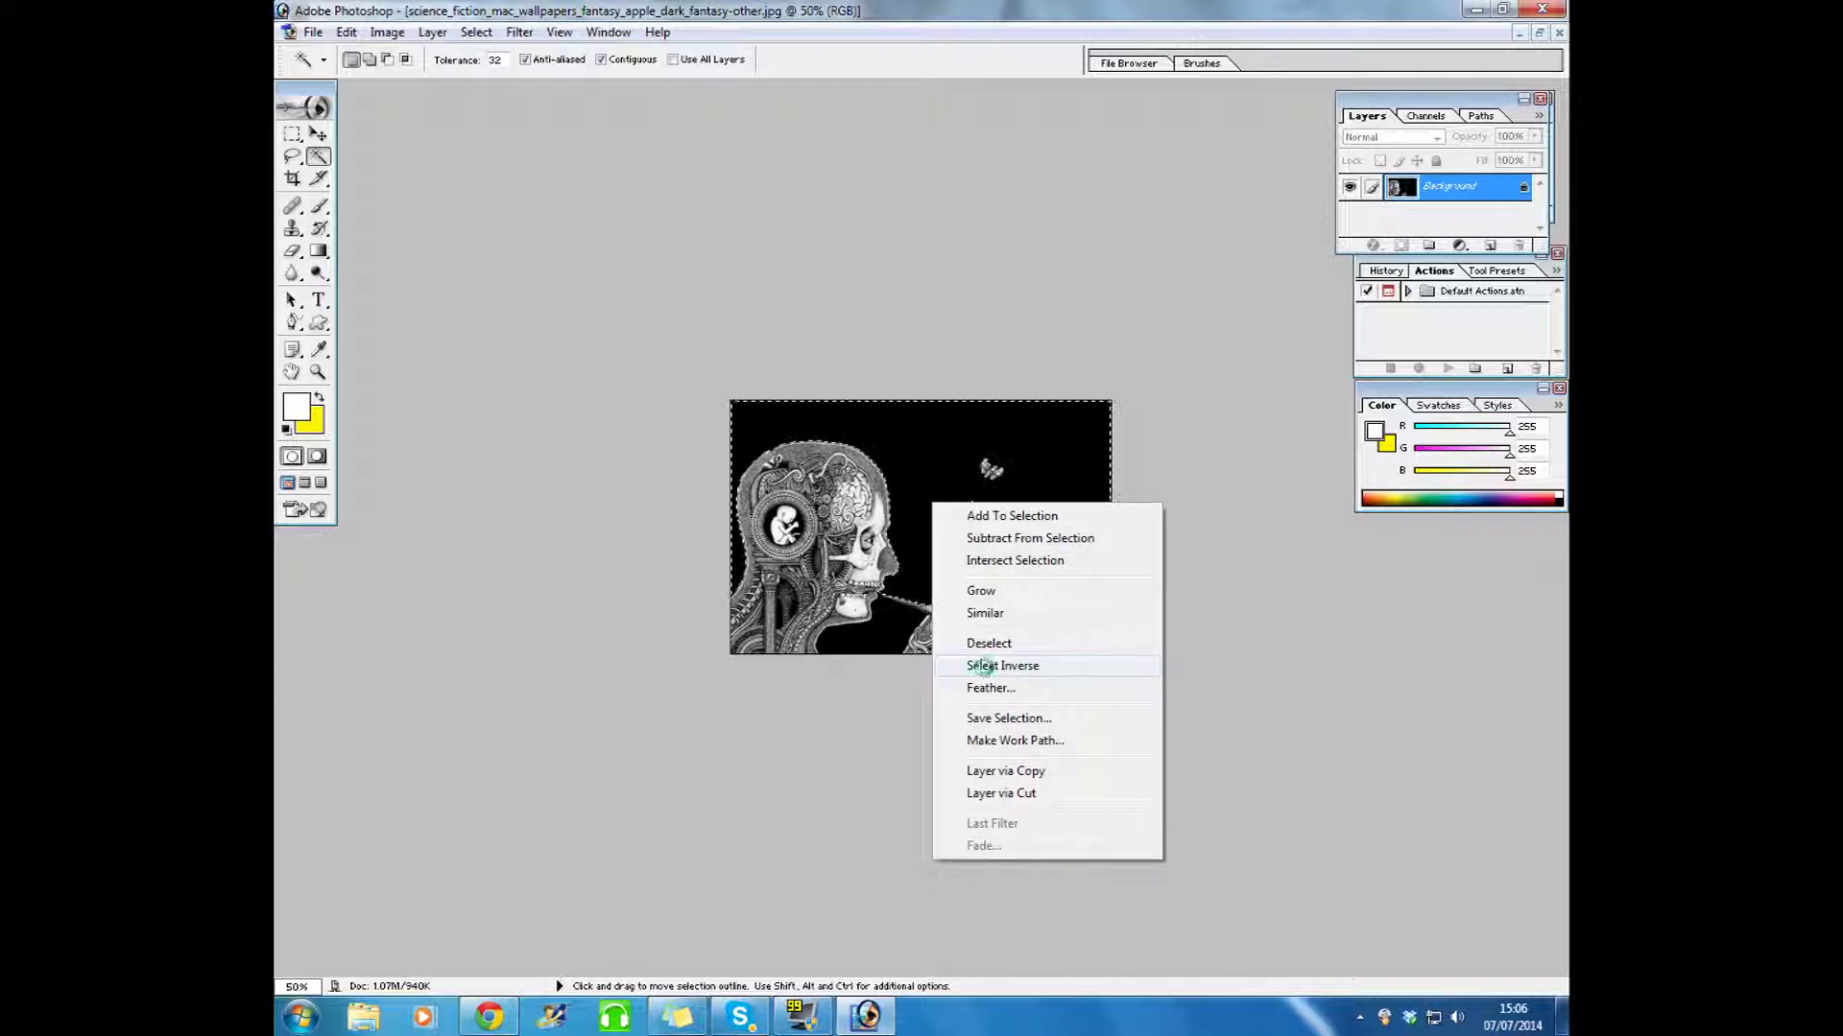
{"action": "left_click", "coordinate": [983, 666]}
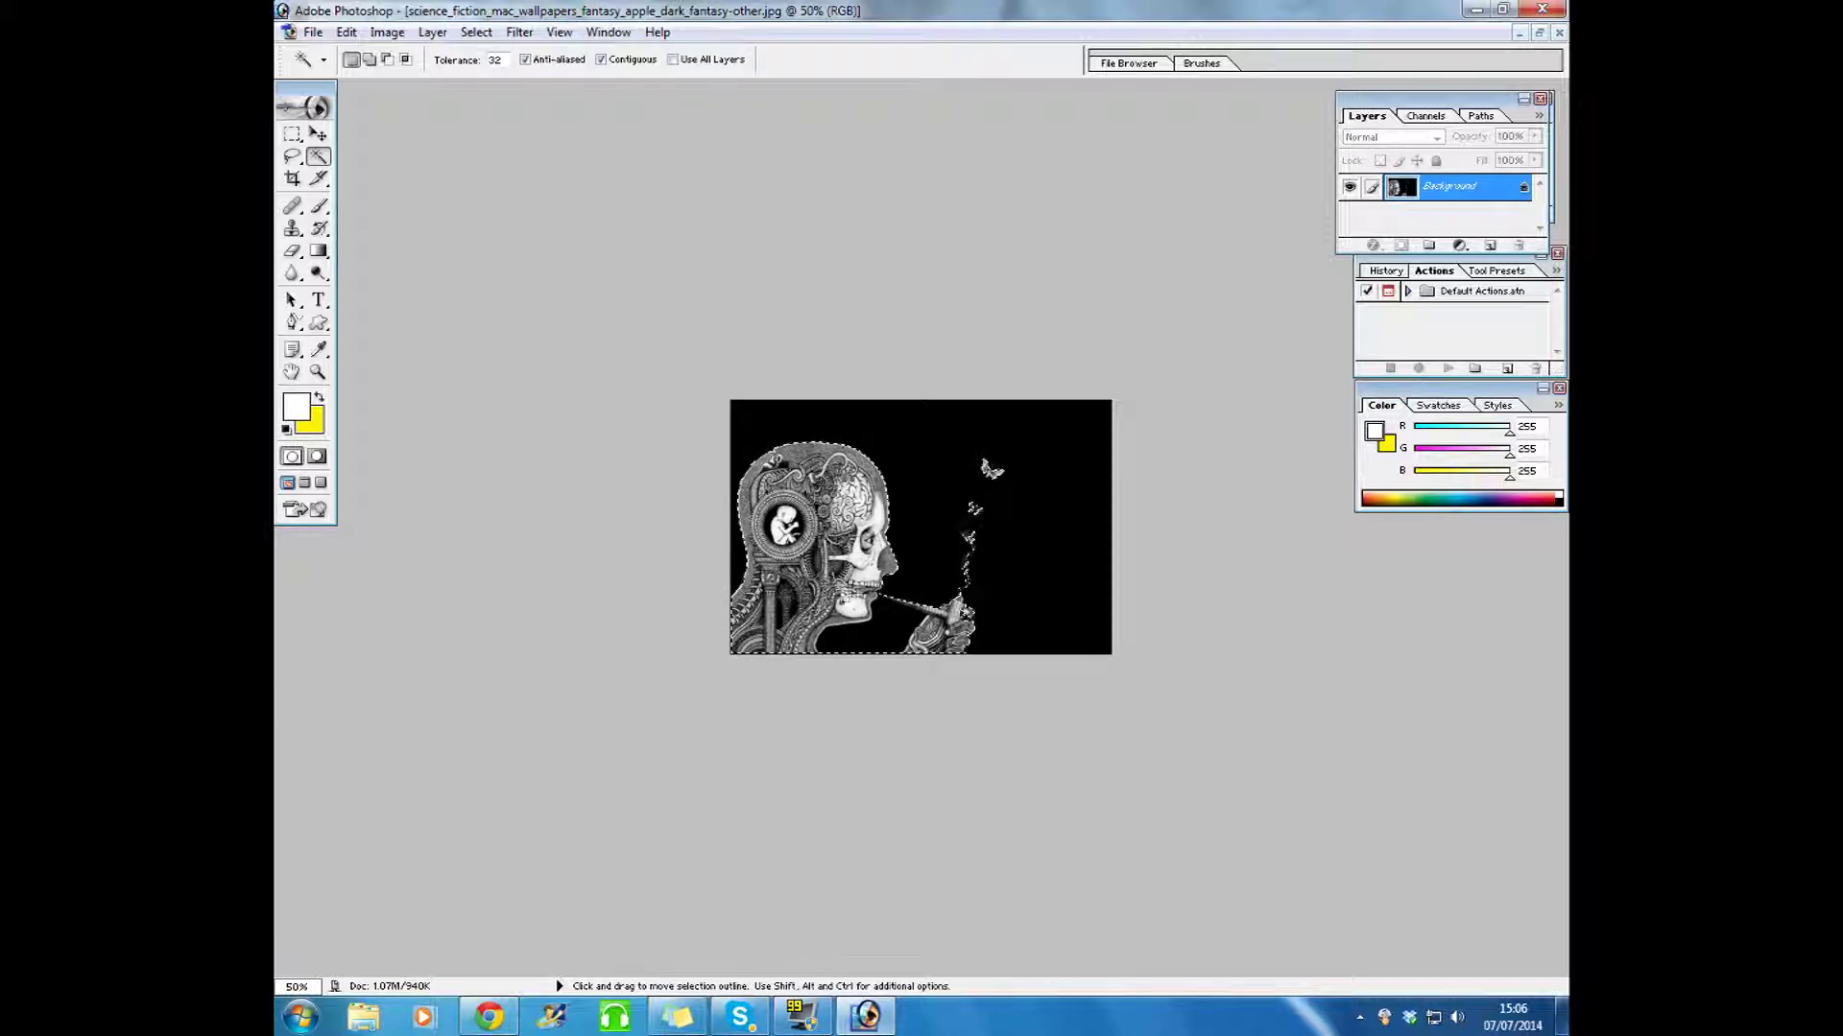
Step: Separate the selected skull figure onto its own layer and delete the Background layer
{"action": "right_click", "coordinate": [974, 671]}
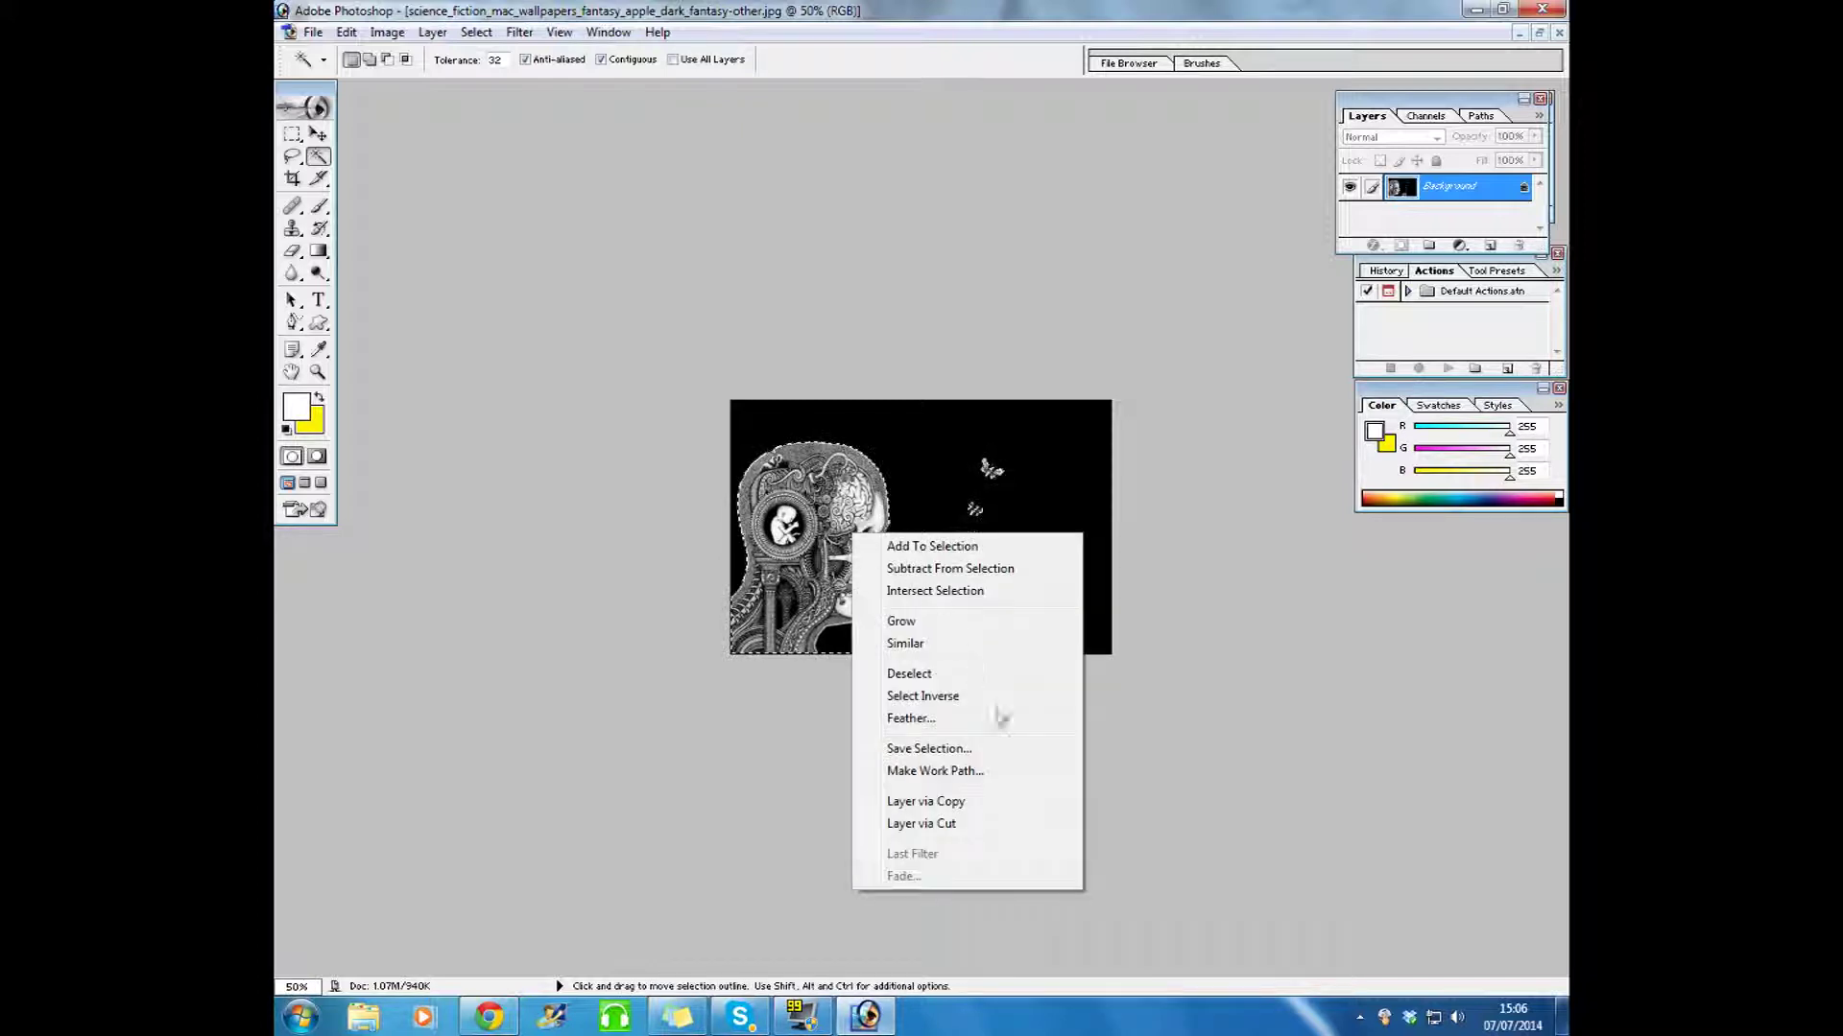
{"action": "left_click", "coordinate": [959, 823]}
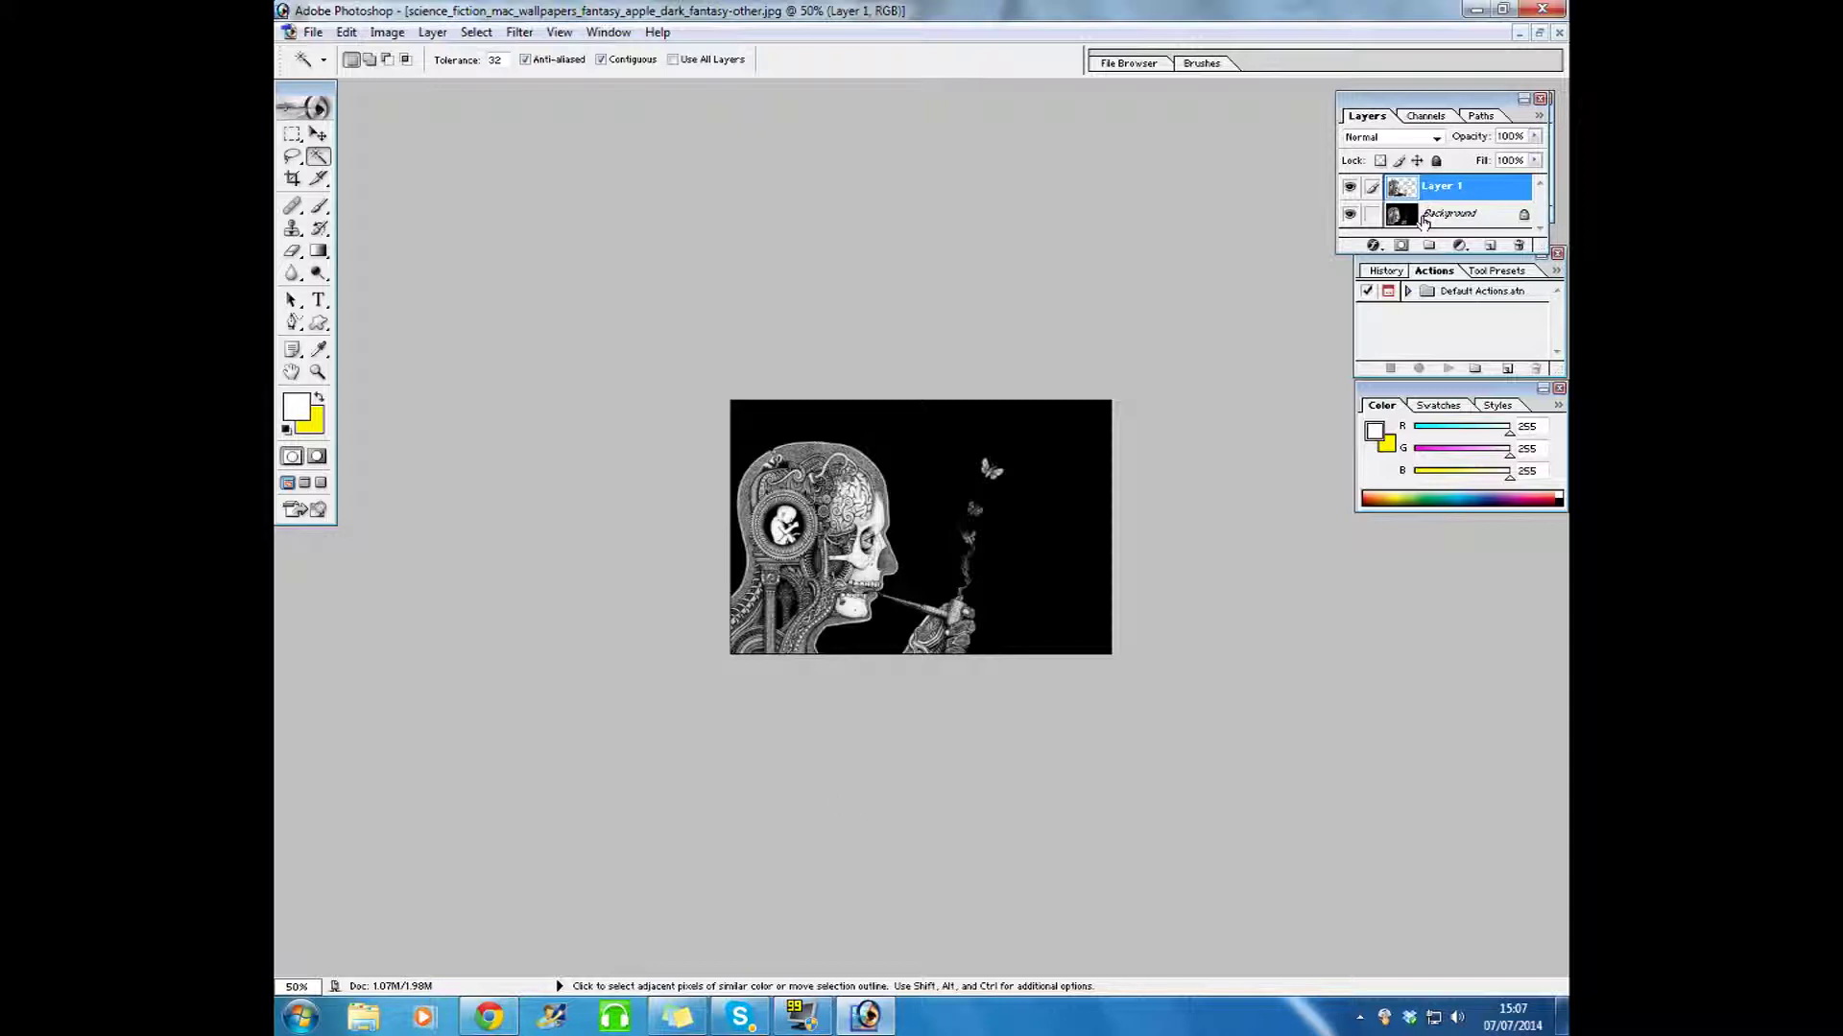
{"action": "left_click", "coordinate": [1424, 218]}
{"action": "right_click", "coordinate": [1424, 219]}
{"action": "left_click", "coordinate": [1404, 305]}
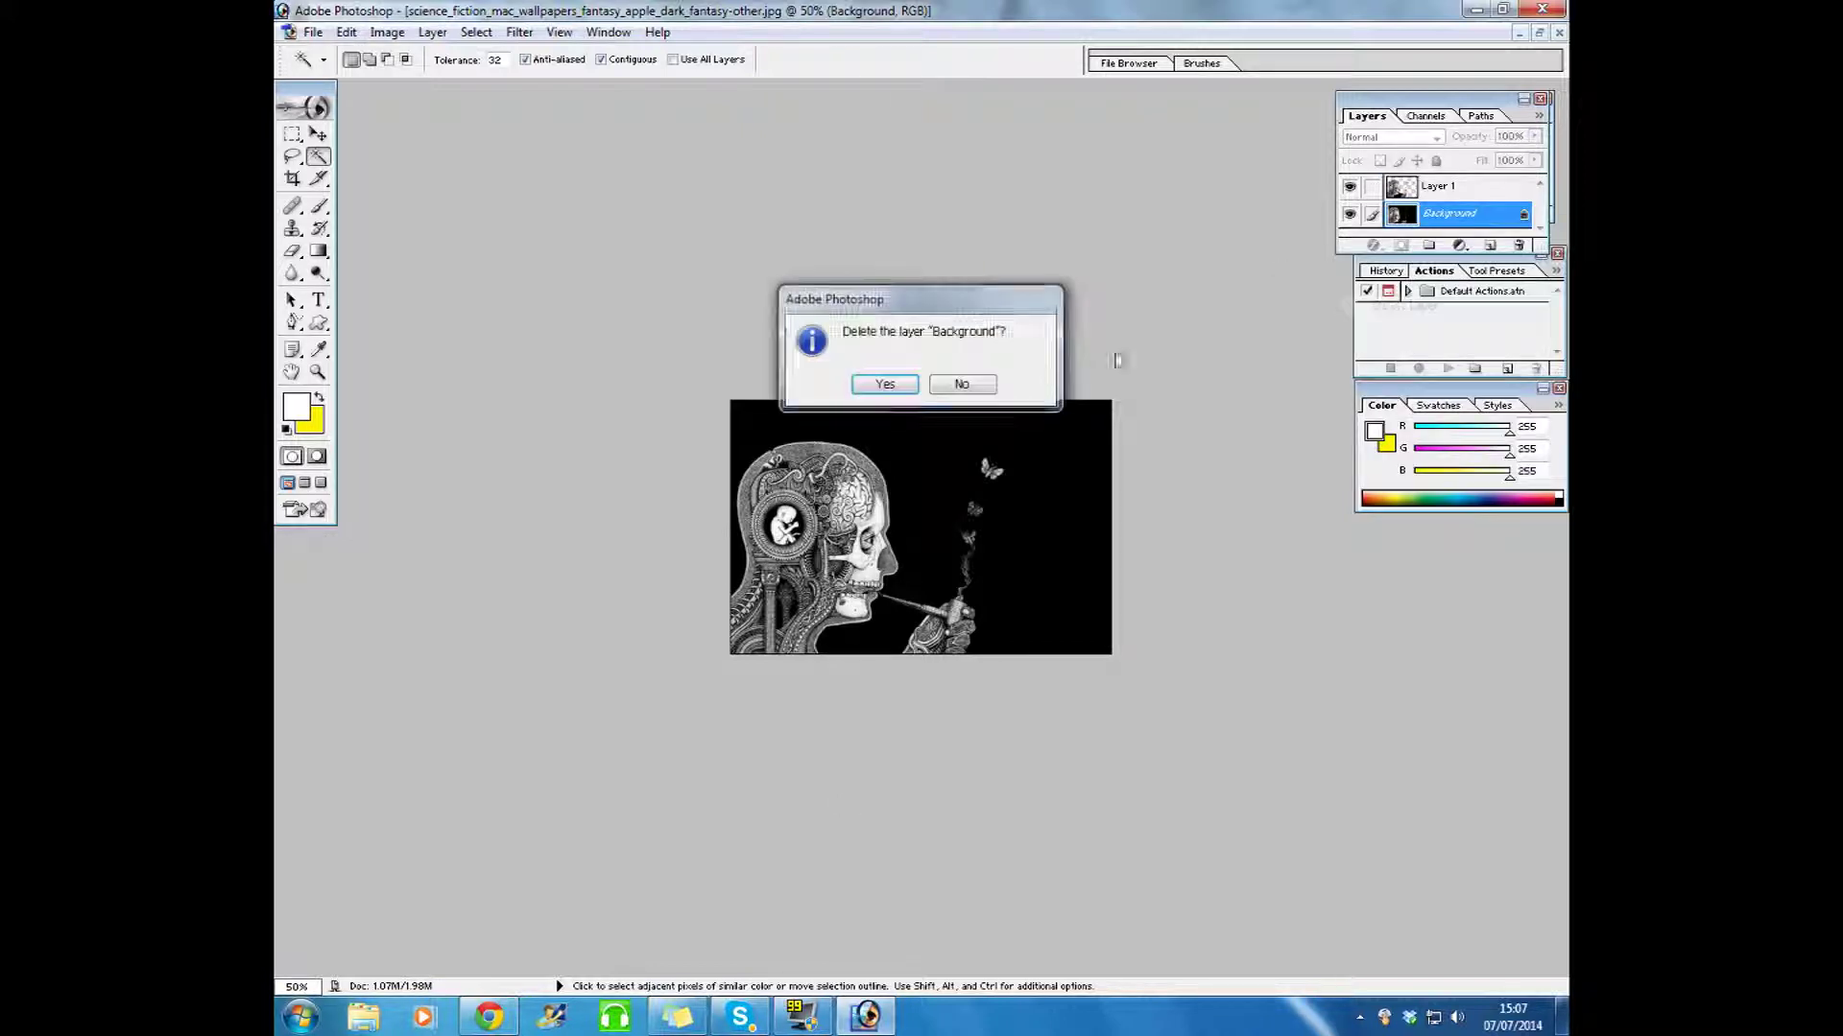
{"action": "left_click", "coordinate": [884, 384]}
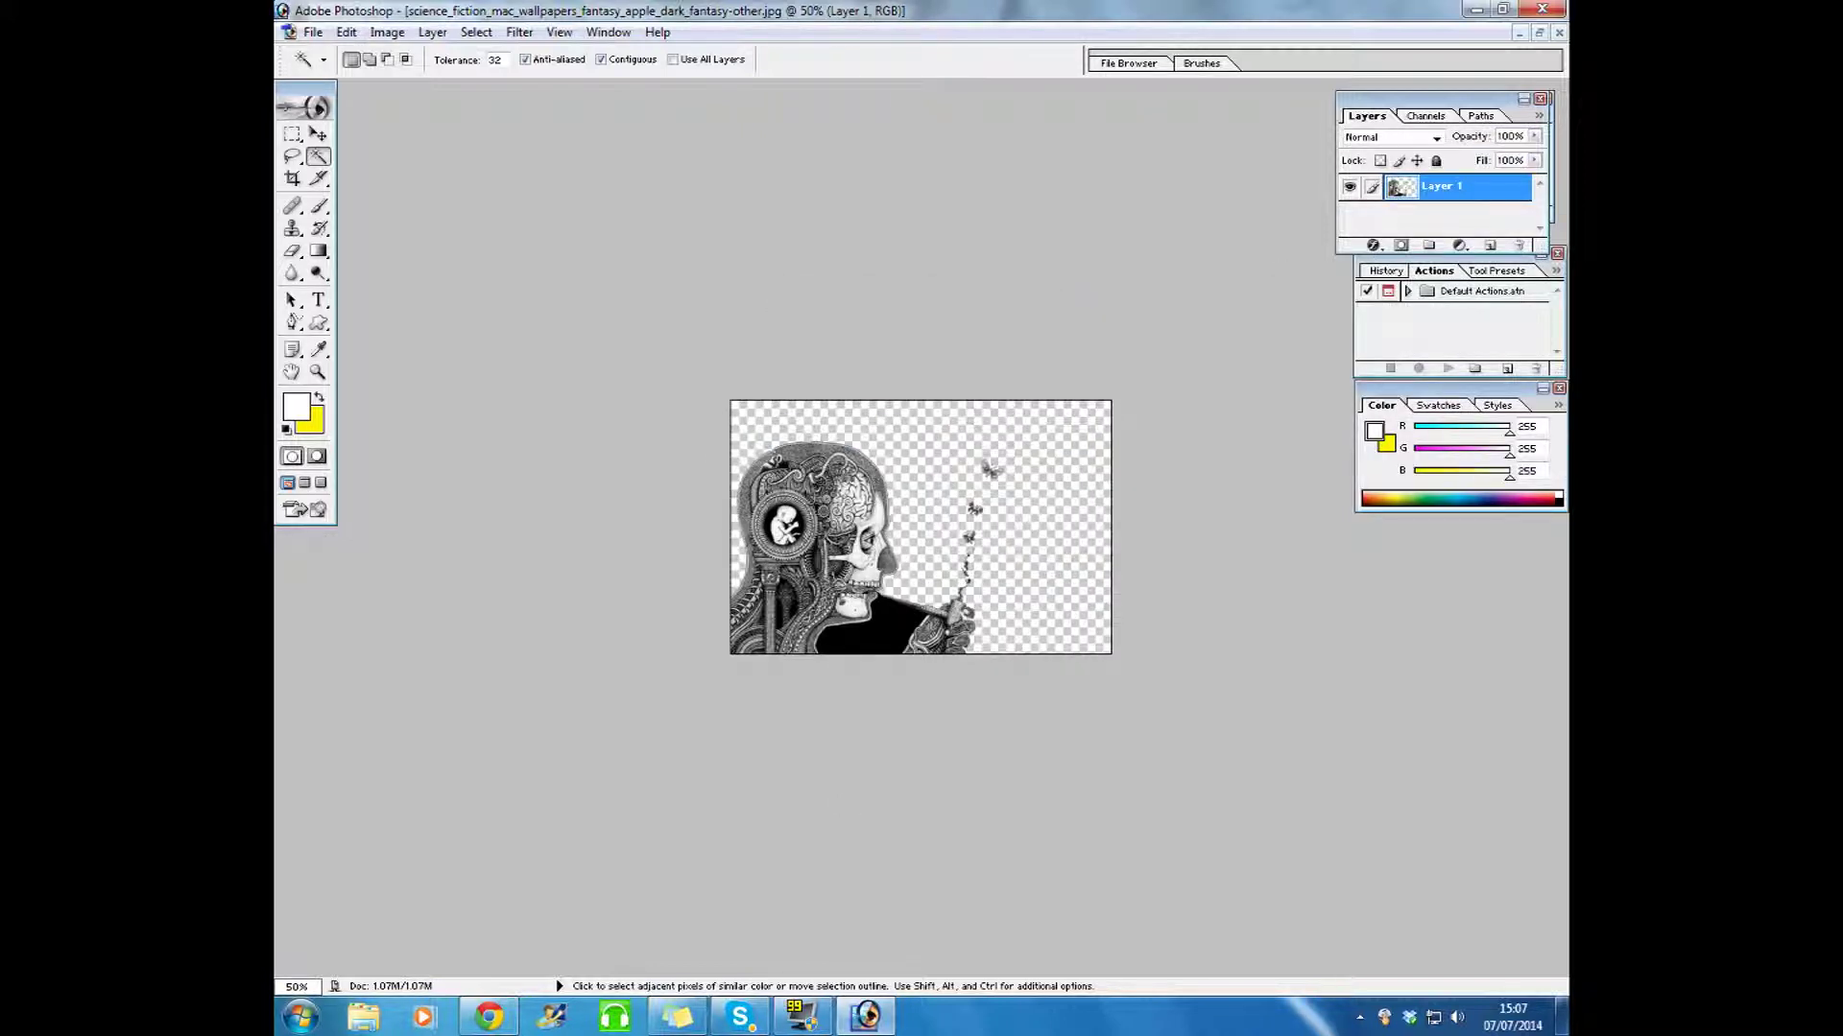
Step: Select the leftover black area beneath the skull's jaw, invert the selection, and copy it to a new layer
{"action": "left_click", "coordinate": [883, 636]}
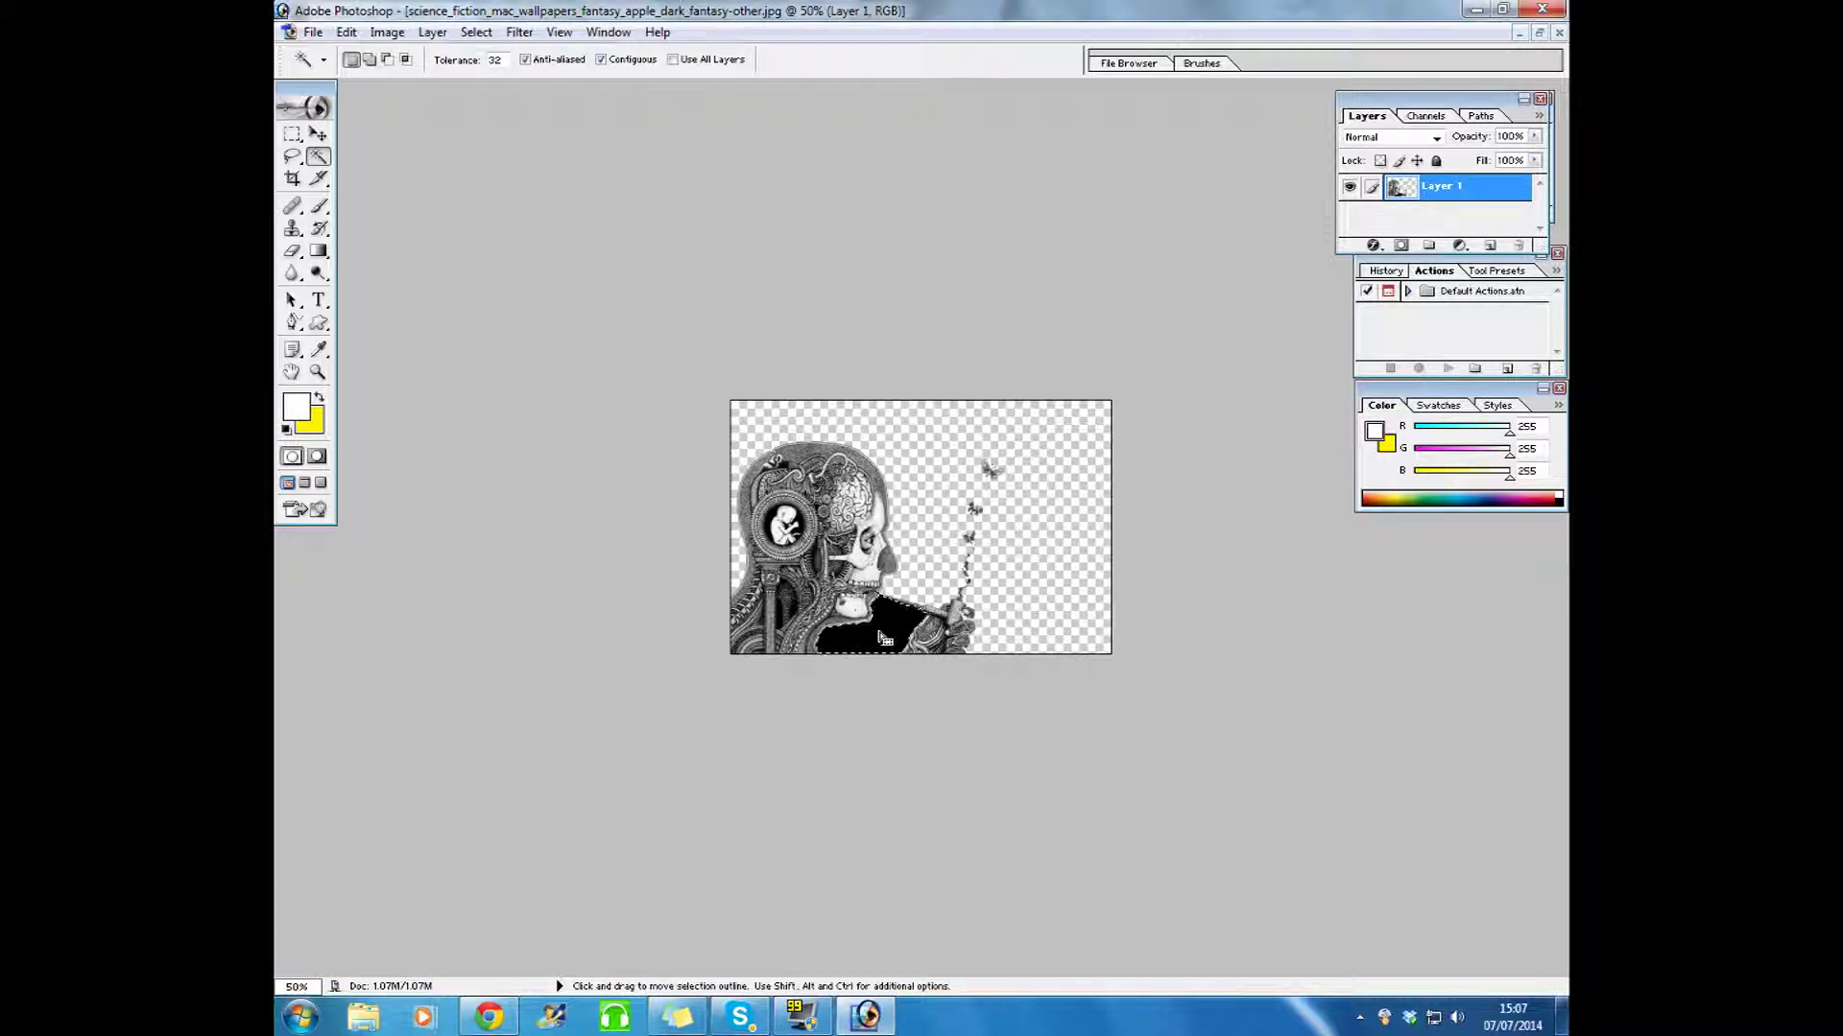
{"action": "right_click", "coordinate": [885, 632]}
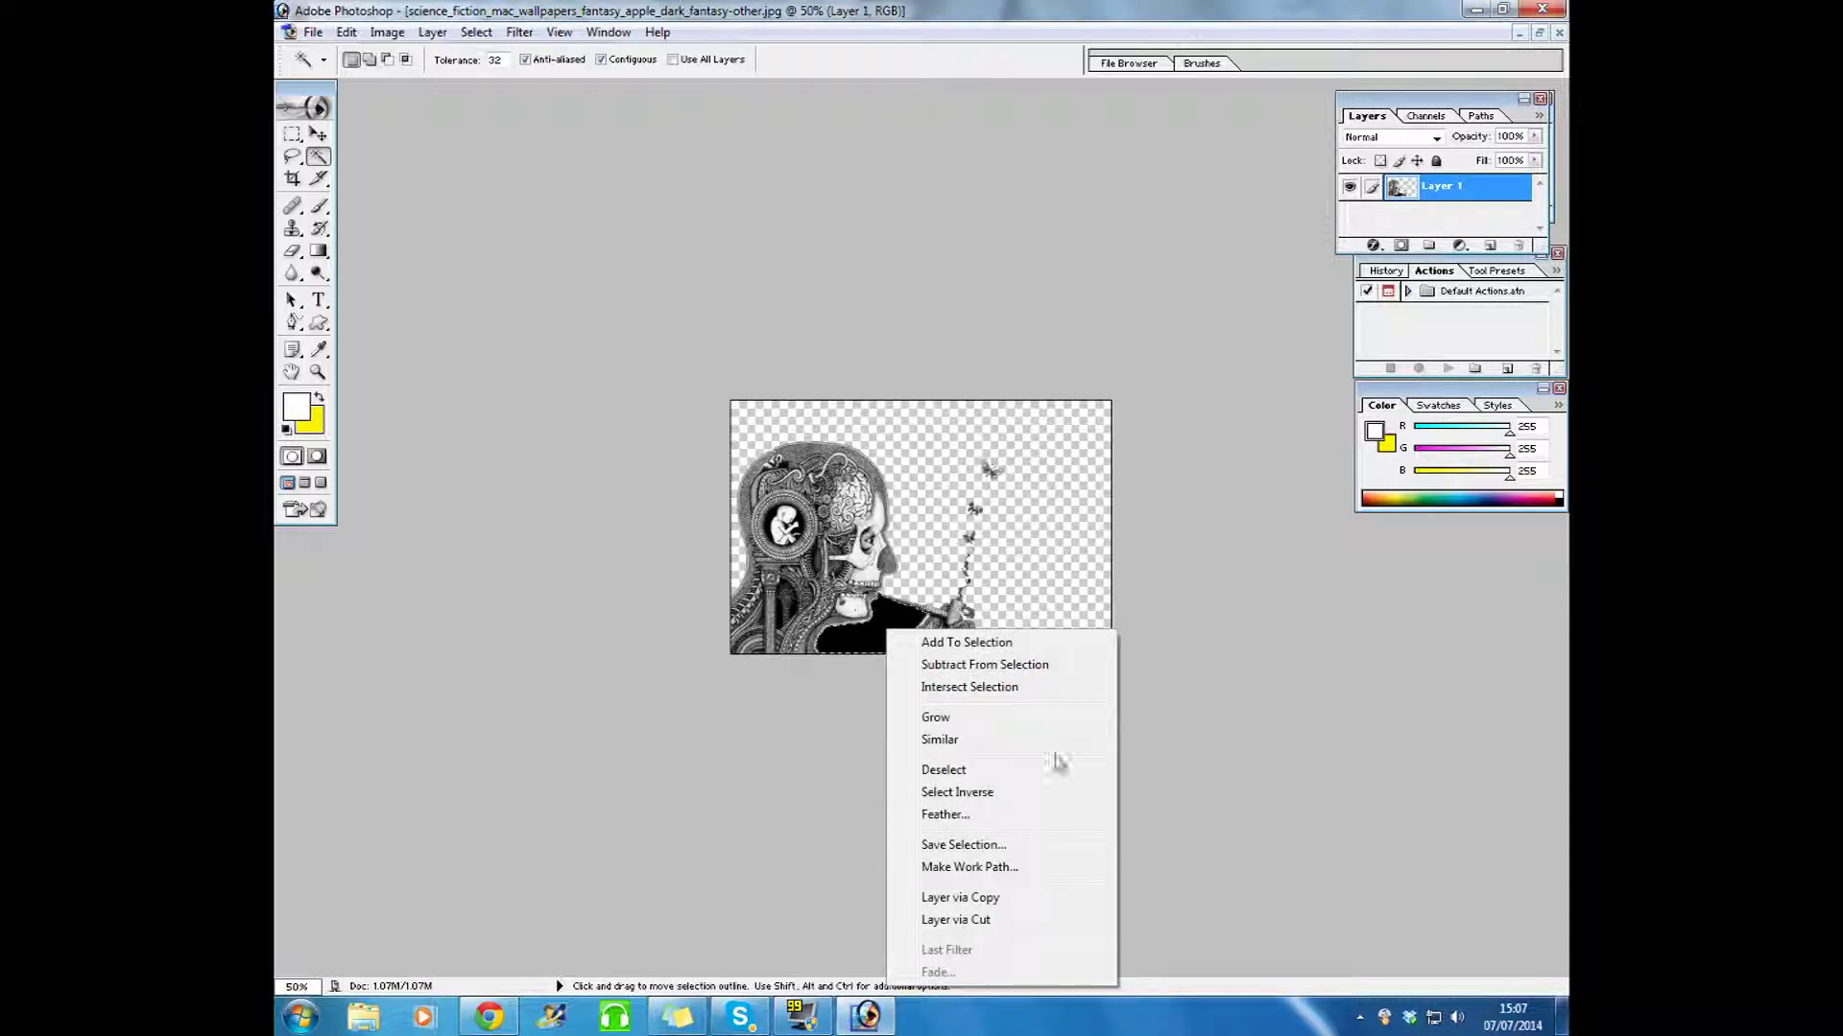
{"action": "left_click", "coordinate": [957, 792]}
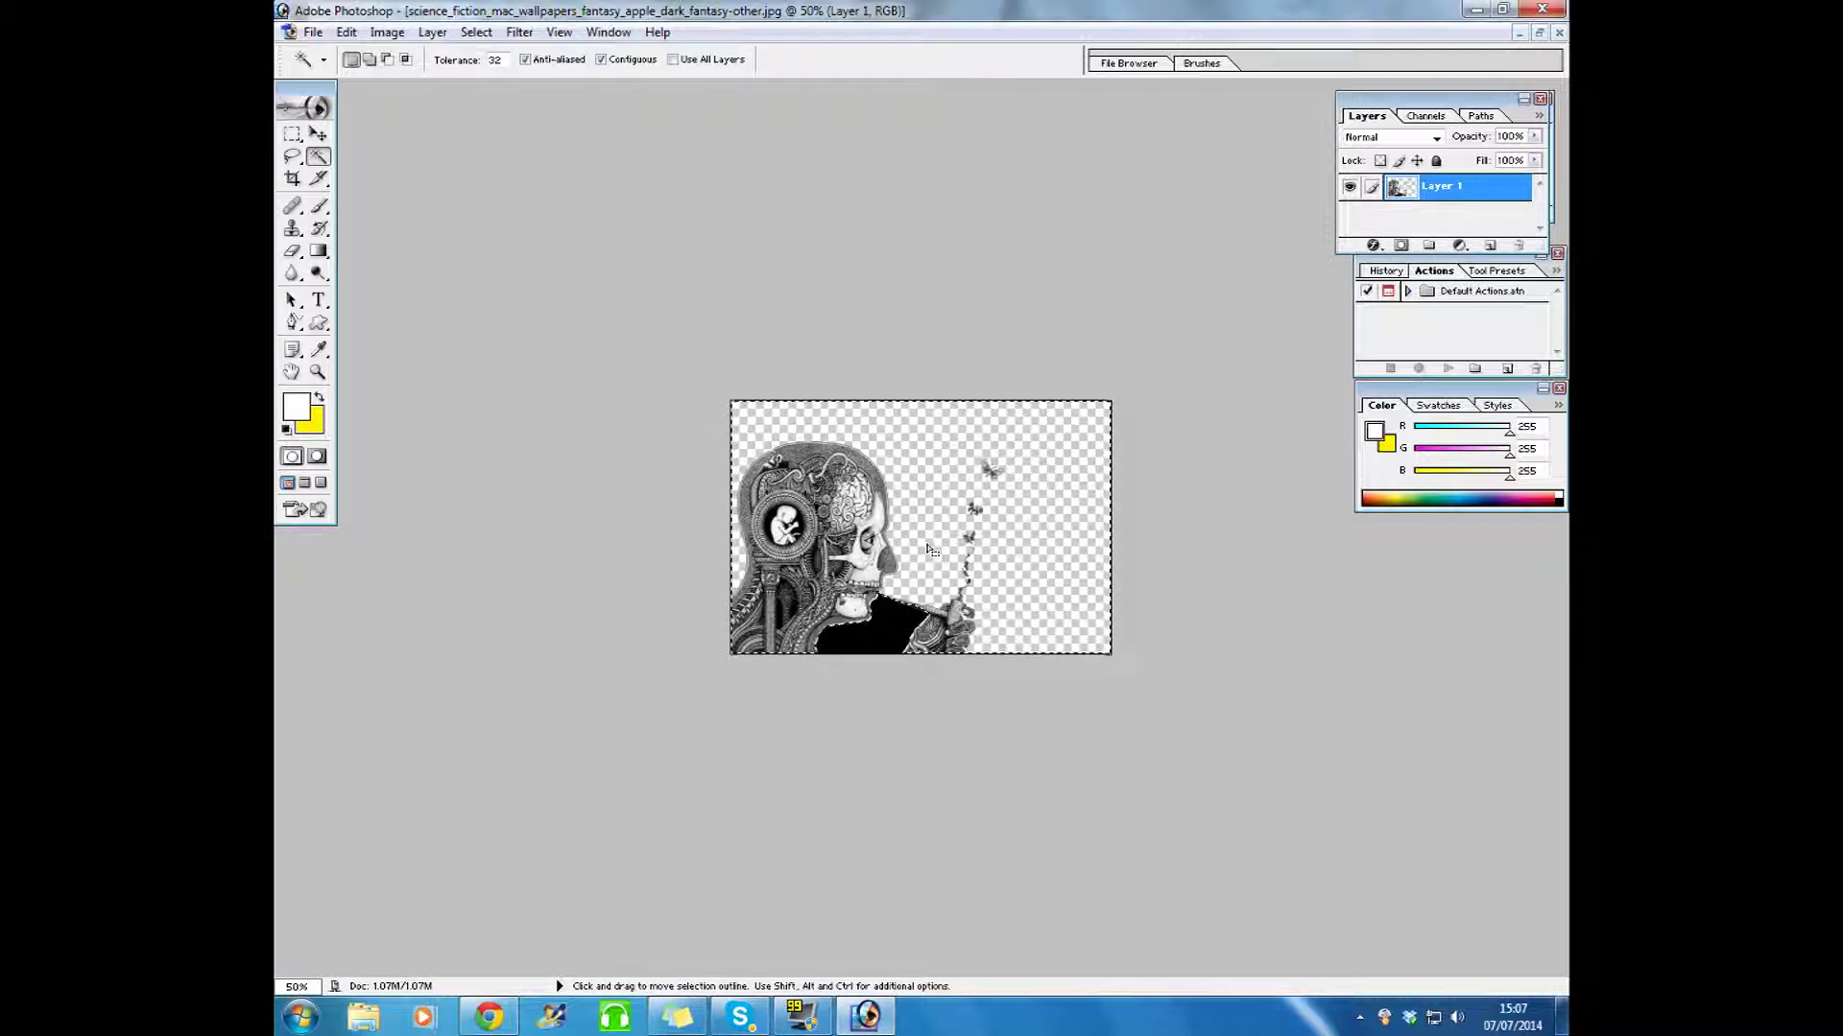
{"action": "right_click", "coordinate": [917, 497]}
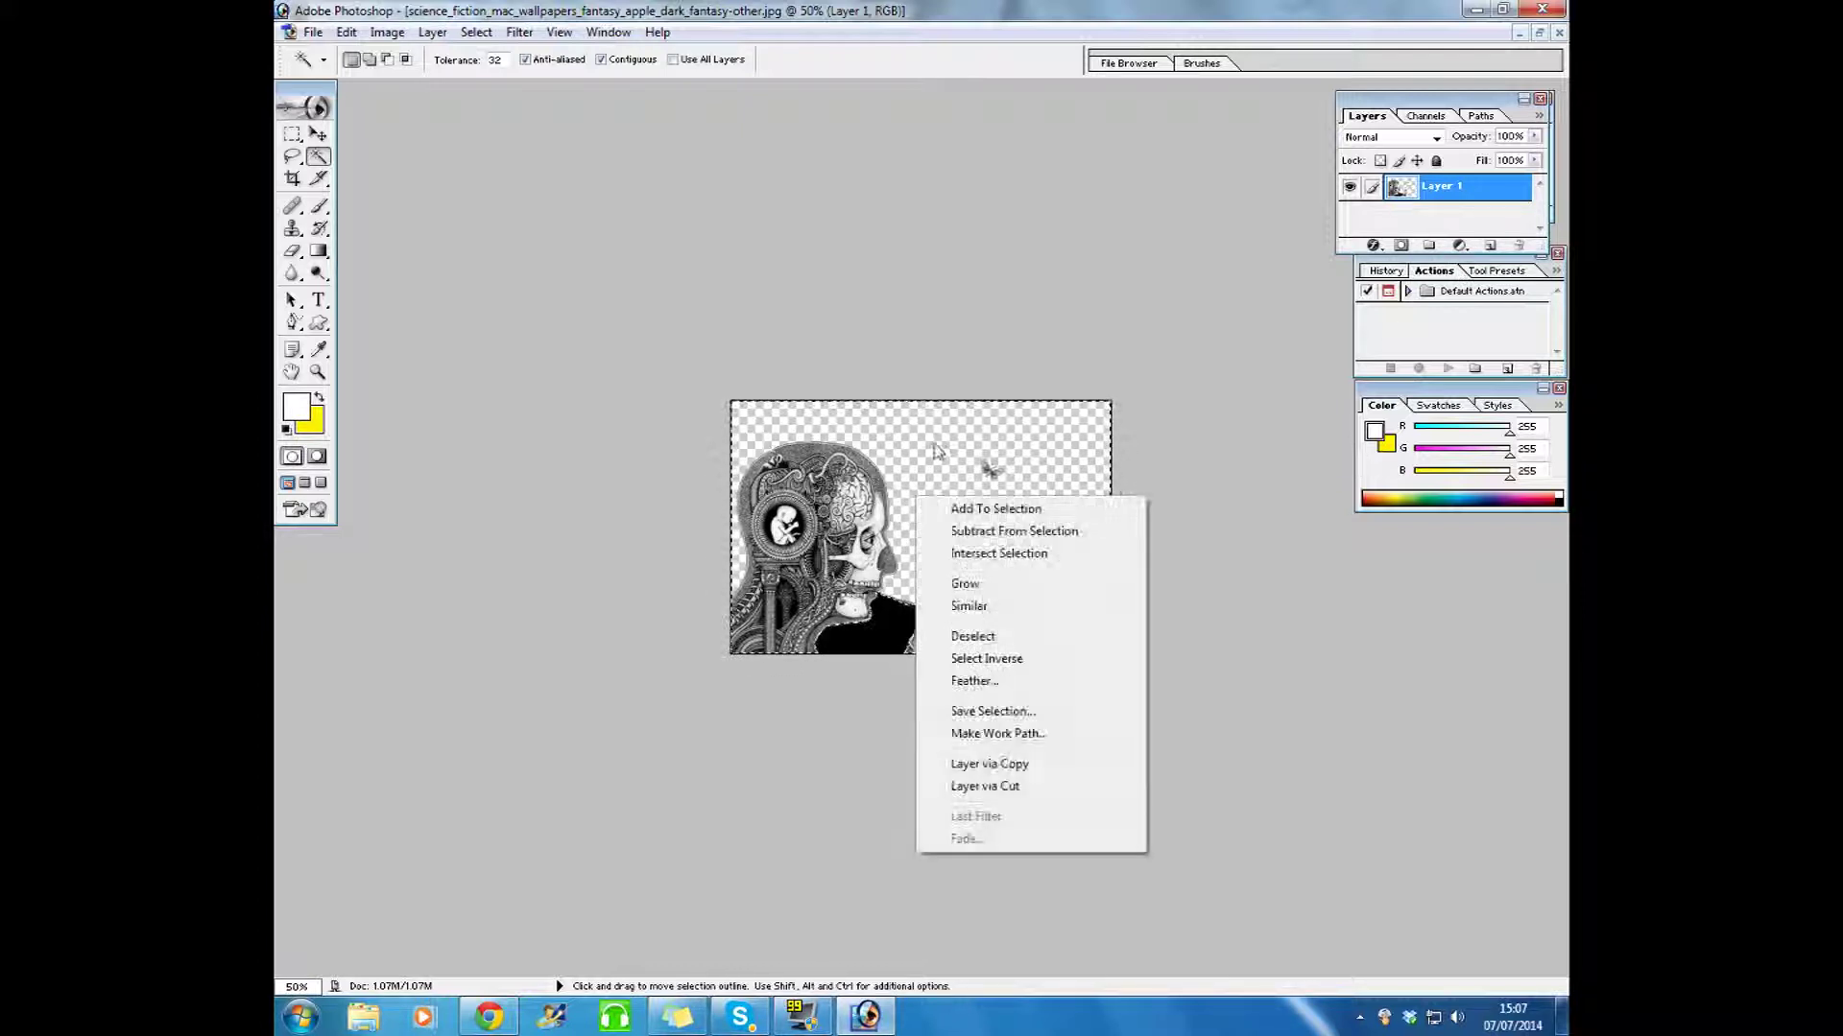
{"action": "left_click", "coordinate": [993, 764]}
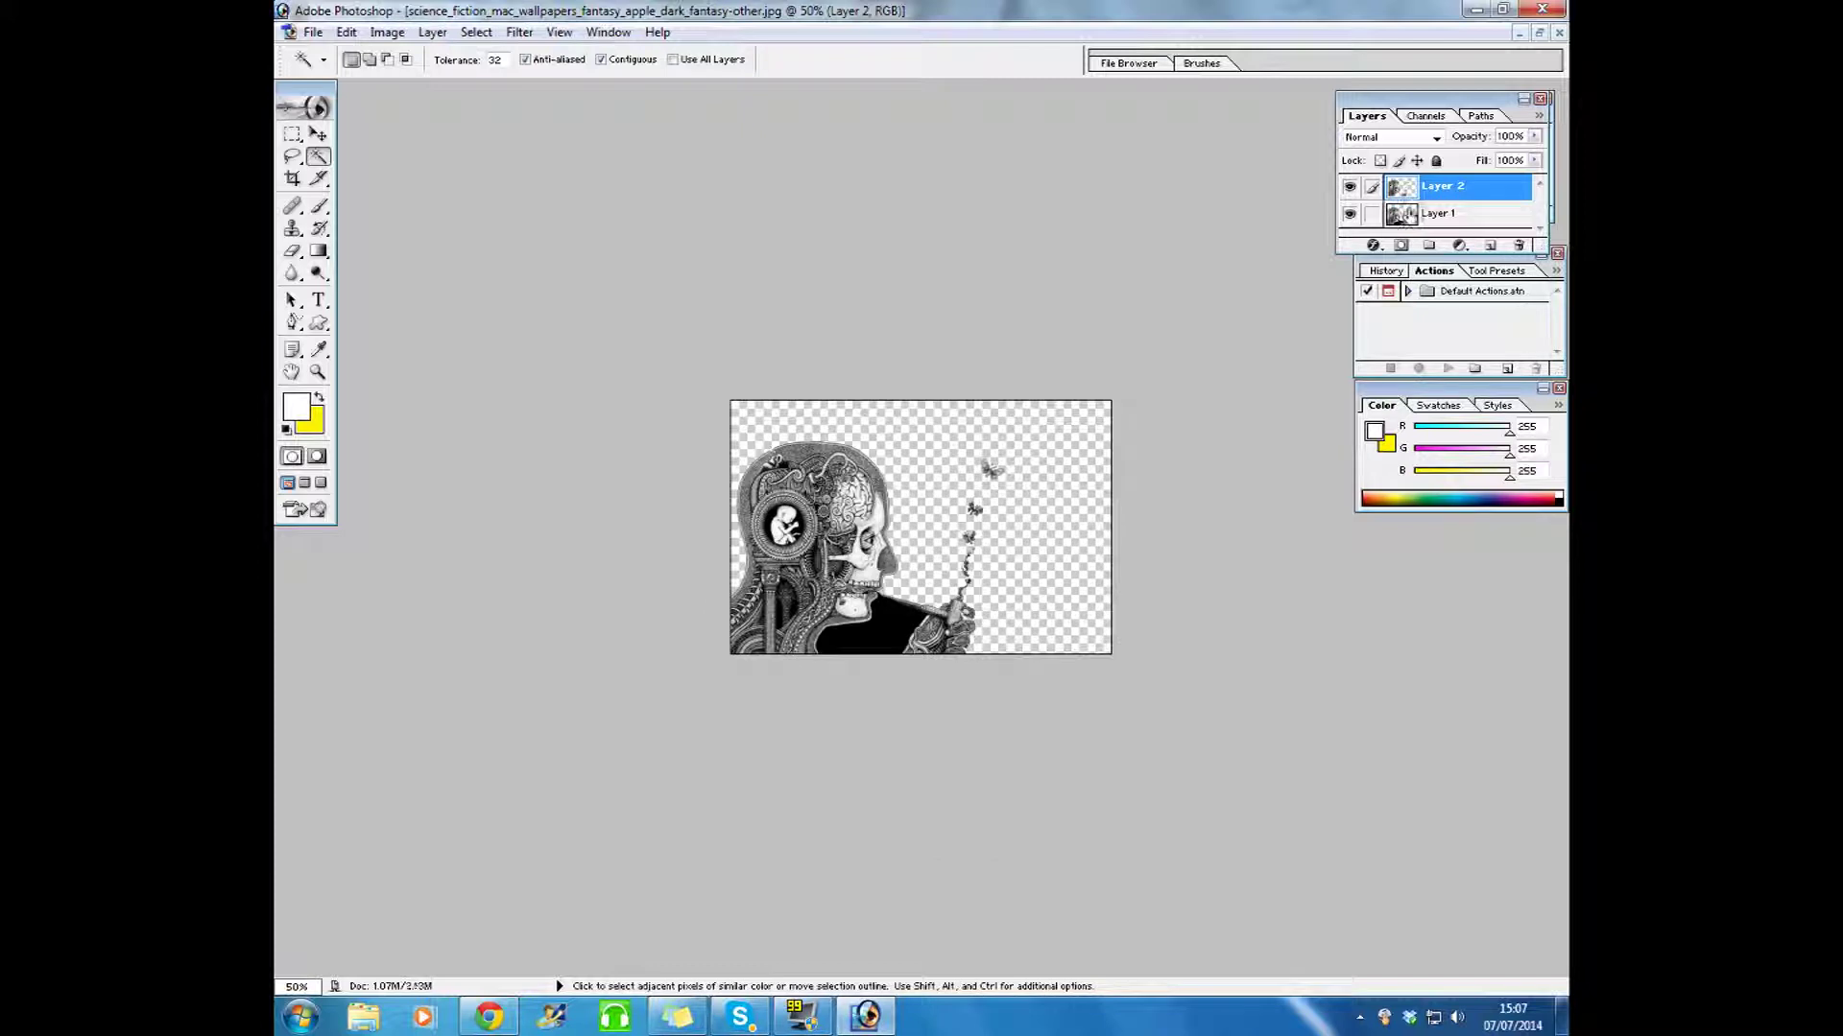
Step: Delete Layer 1, which still holds the black patch beneath the jaw, from the skull-head image
{"action": "left_click", "coordinate": [1444, 215]}
{"action": "right_click", "coordinate": [1437, 207]}
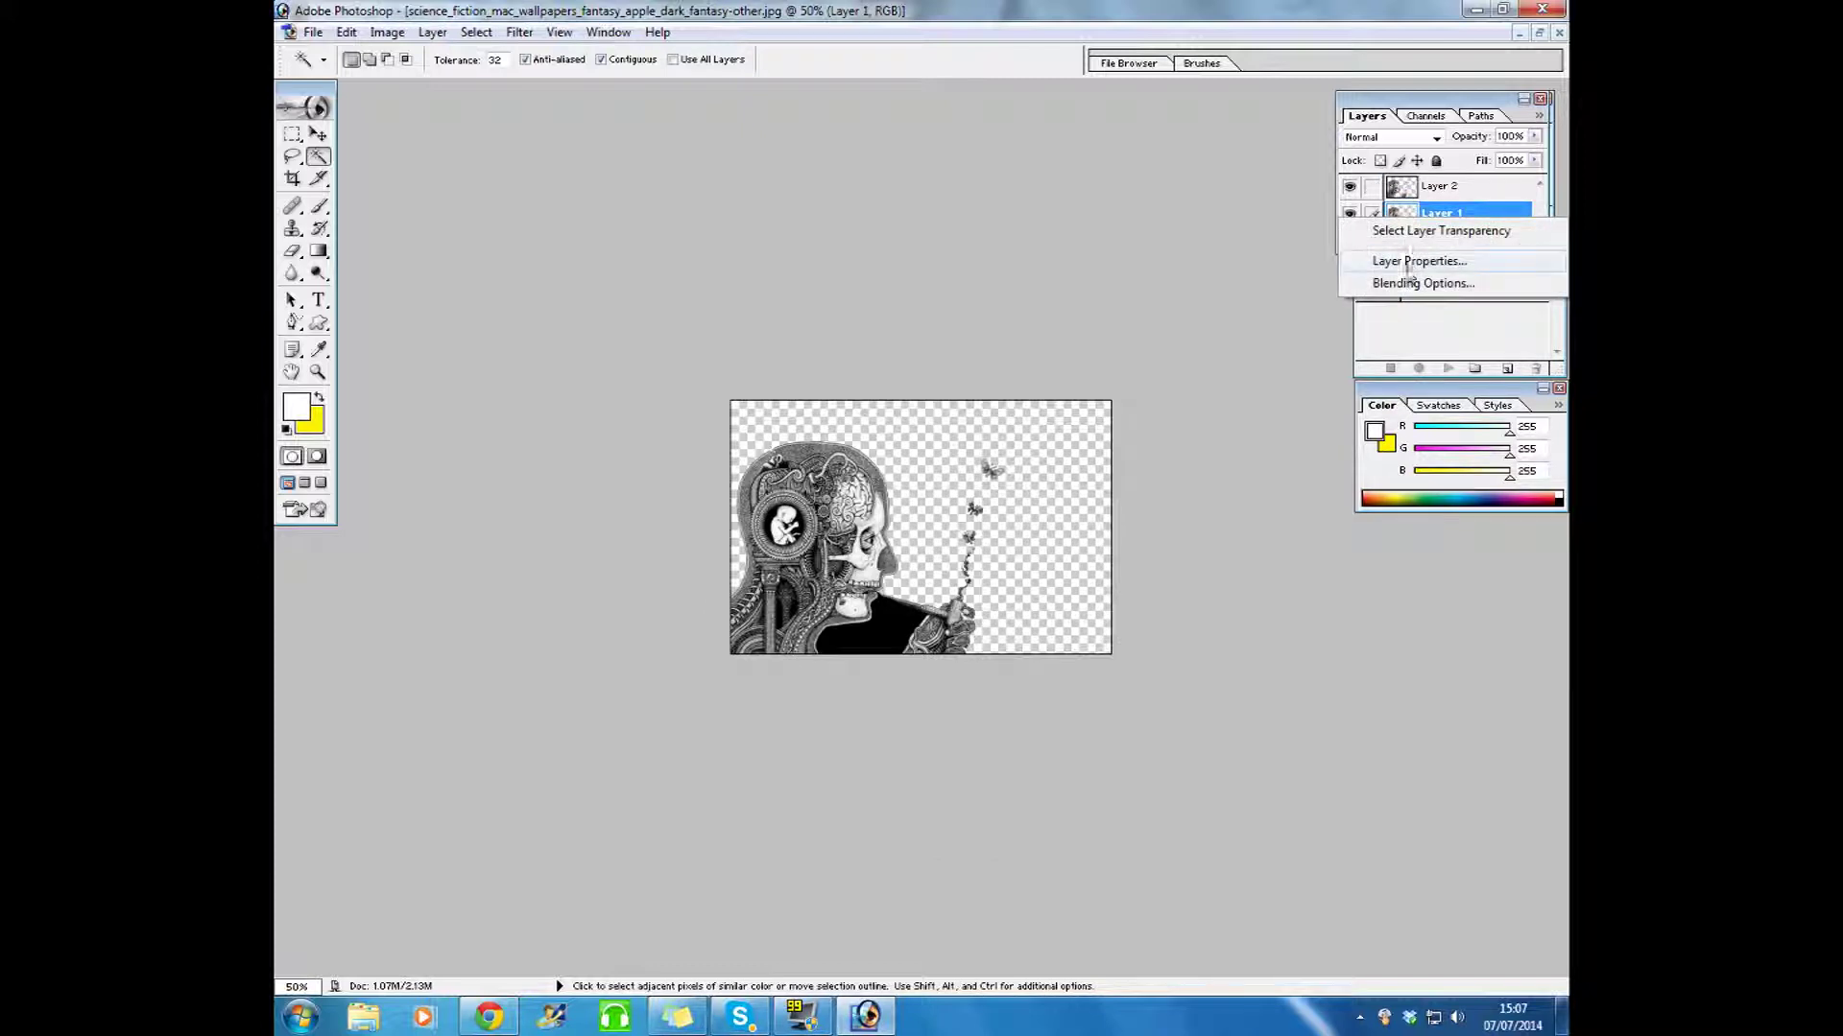
{"action": "left_click", "coordinate": [1434, 210]}
{"action": "right_click", "coordinate": [1439, 213]}
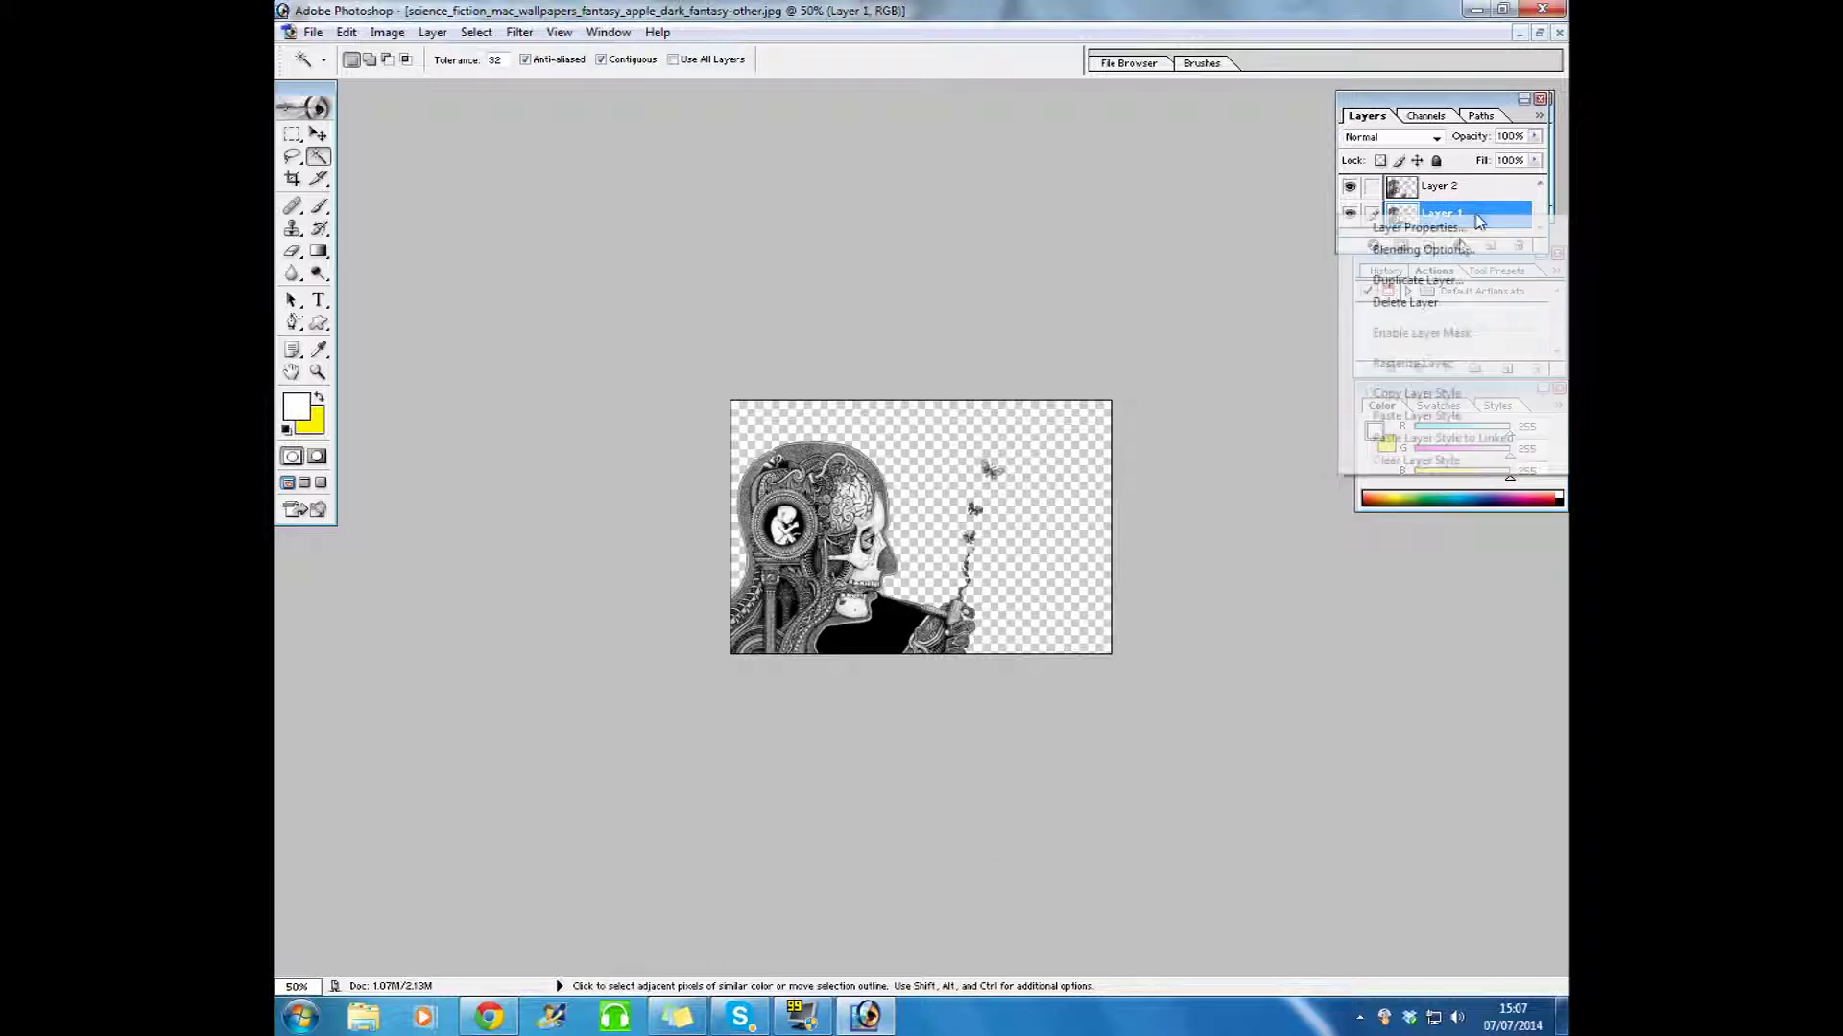
{"action": "left_click", "coordinate": [1421, 303]}
{"action": "left_click", "coordinate": [884, 383]}
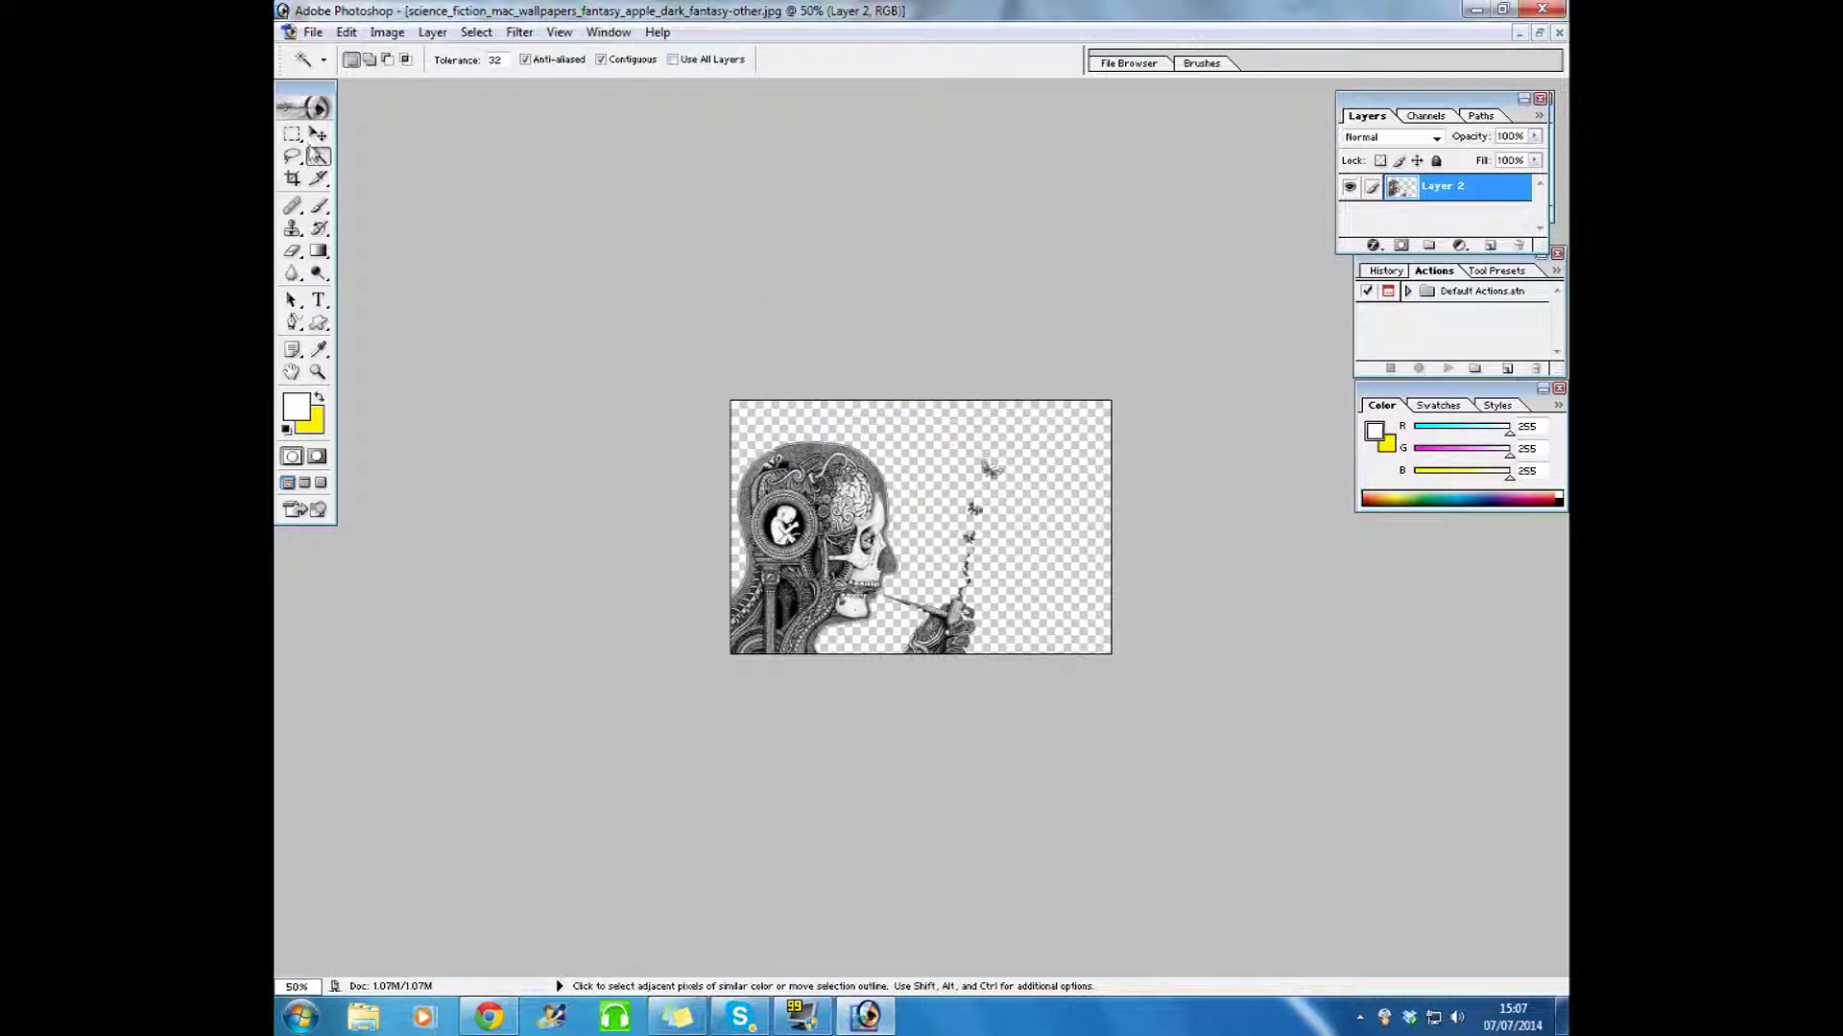
Step: Restore the skull-head image to a floating window and copy the cutout into the left part of the Untitled-1 banner
{"action": "left_click", "coordinate": [318, 134]}
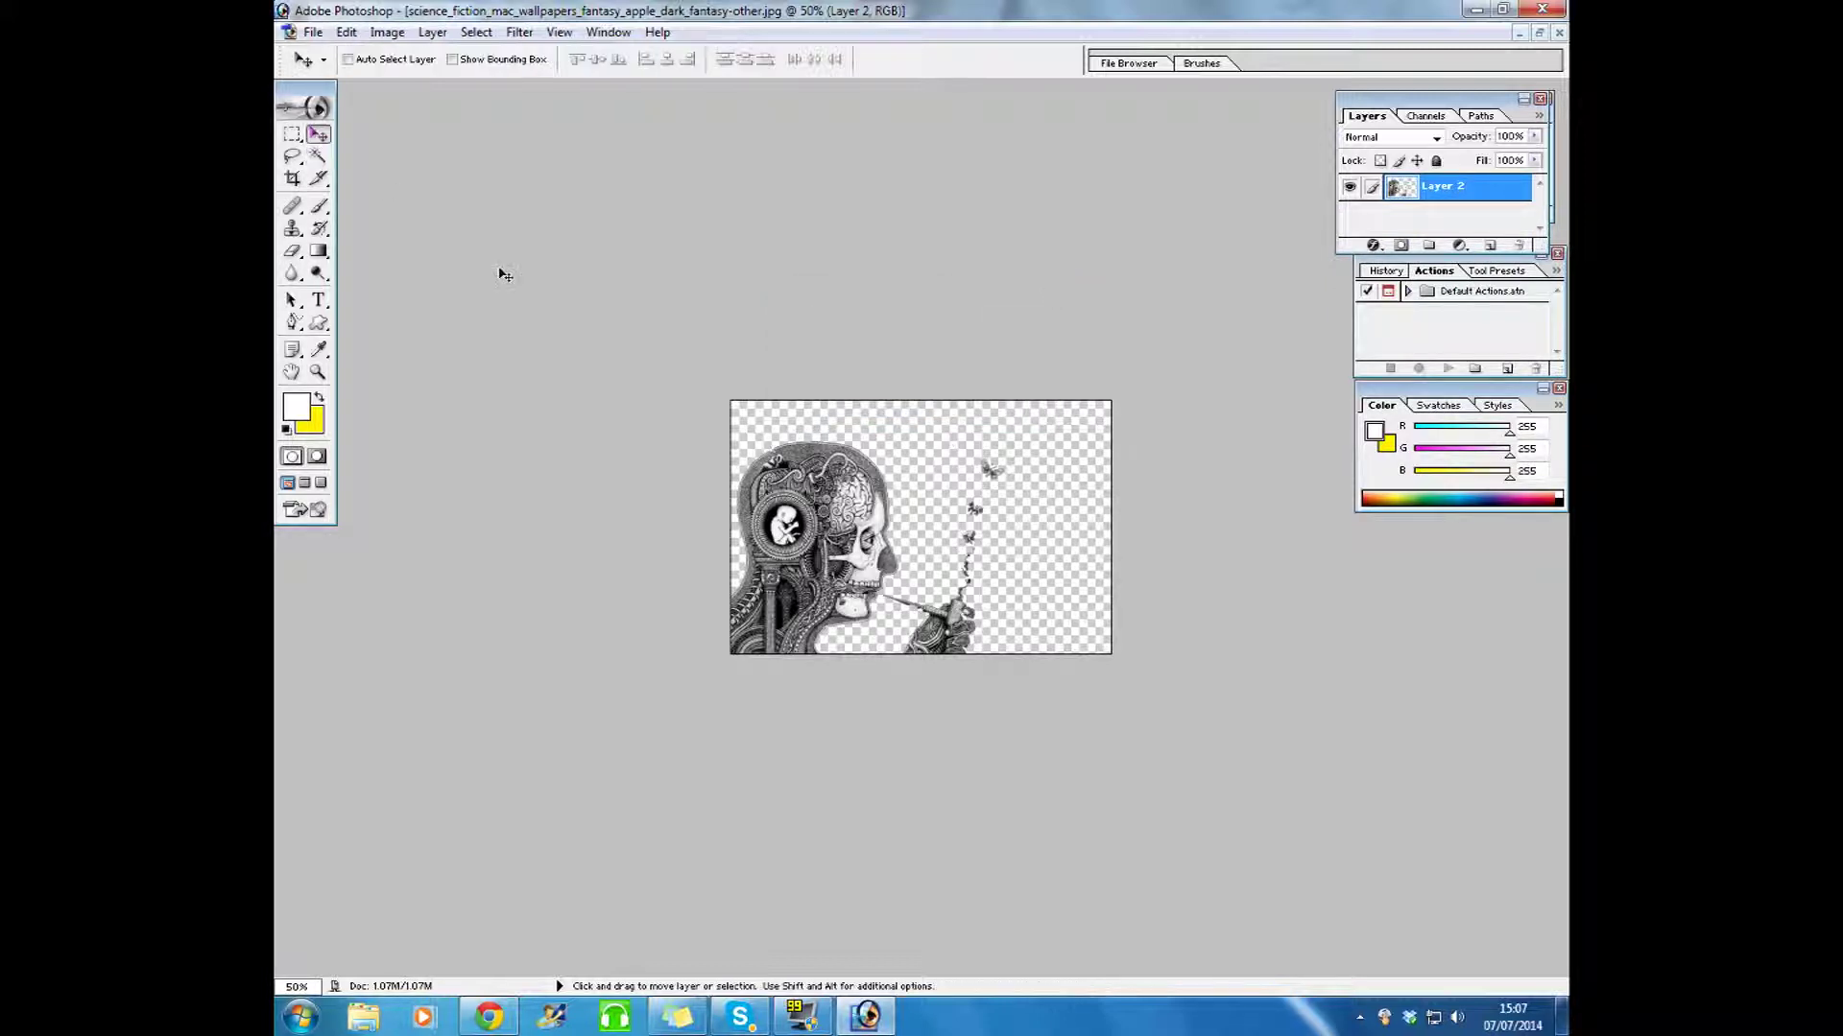
{"action": "left_click", "coordinate": [1539, 34]}
{"action": "left_click_drag", "start_coordinate": [868, 406], "coordinate": [891, 454]}
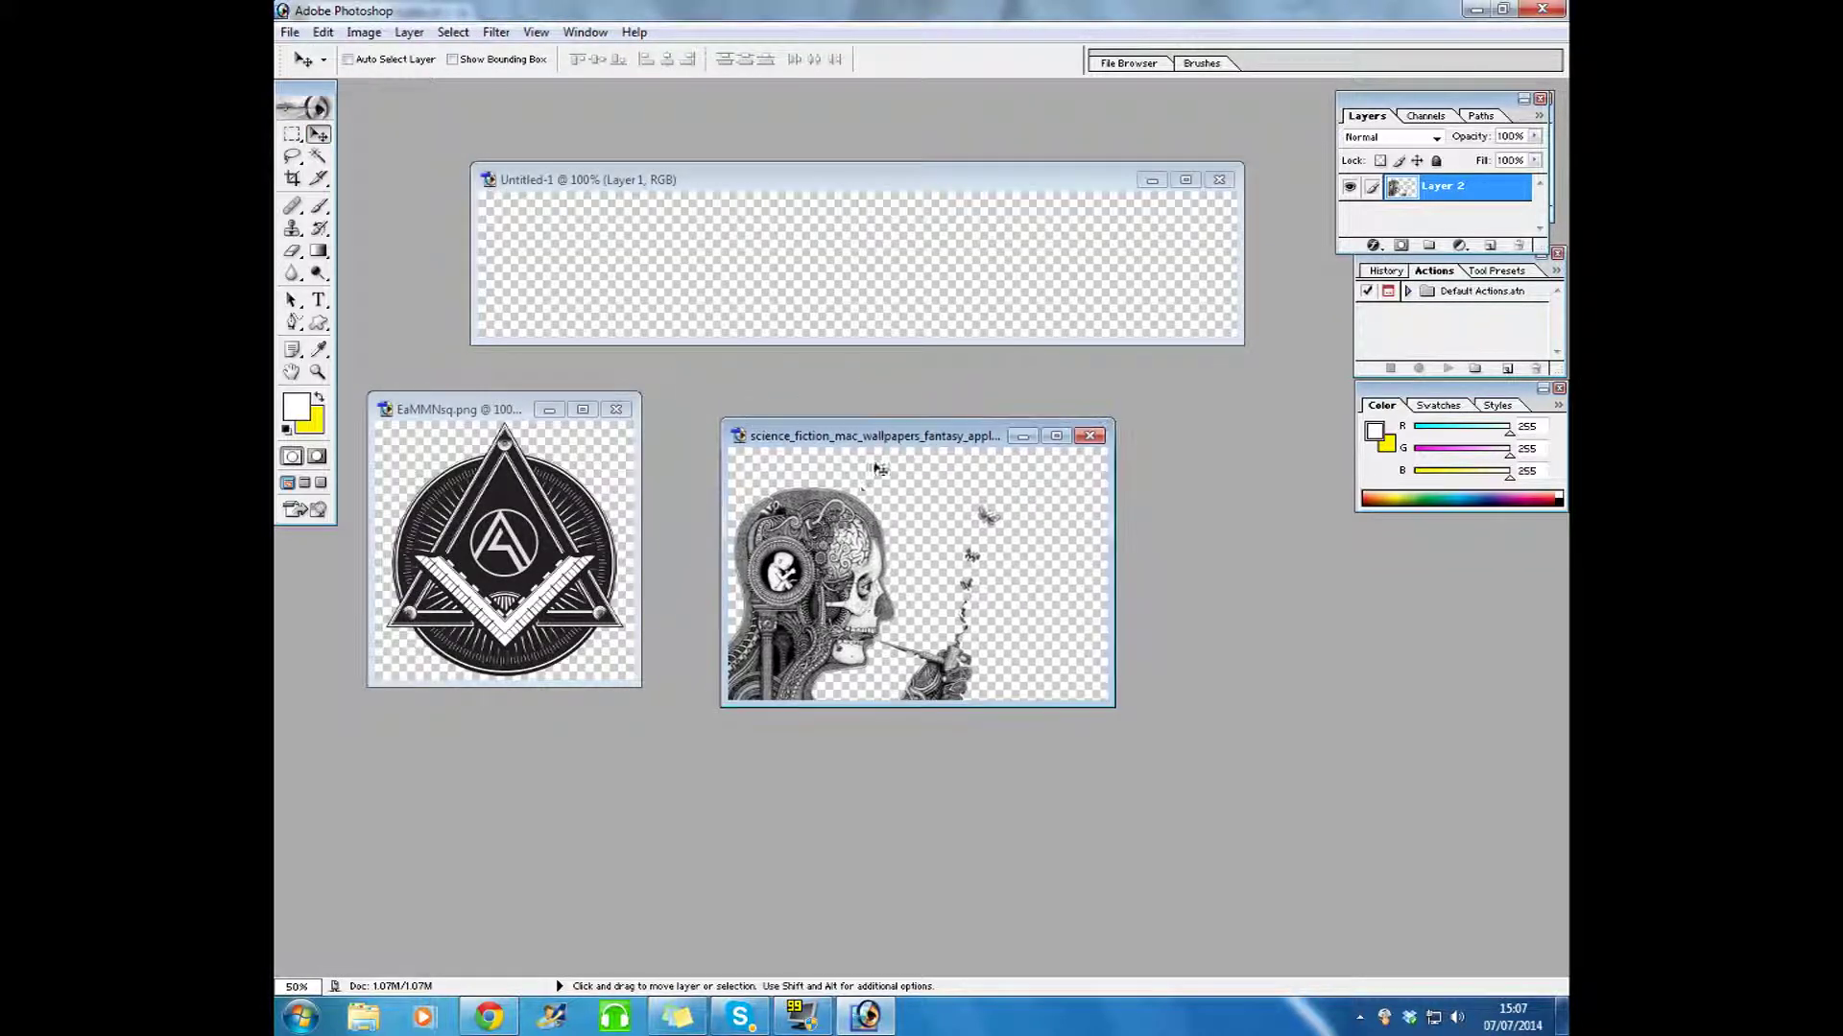
{"action": "left_click_drag", "start_coordinate": [836, 574], "coordinate": [678, 276]}
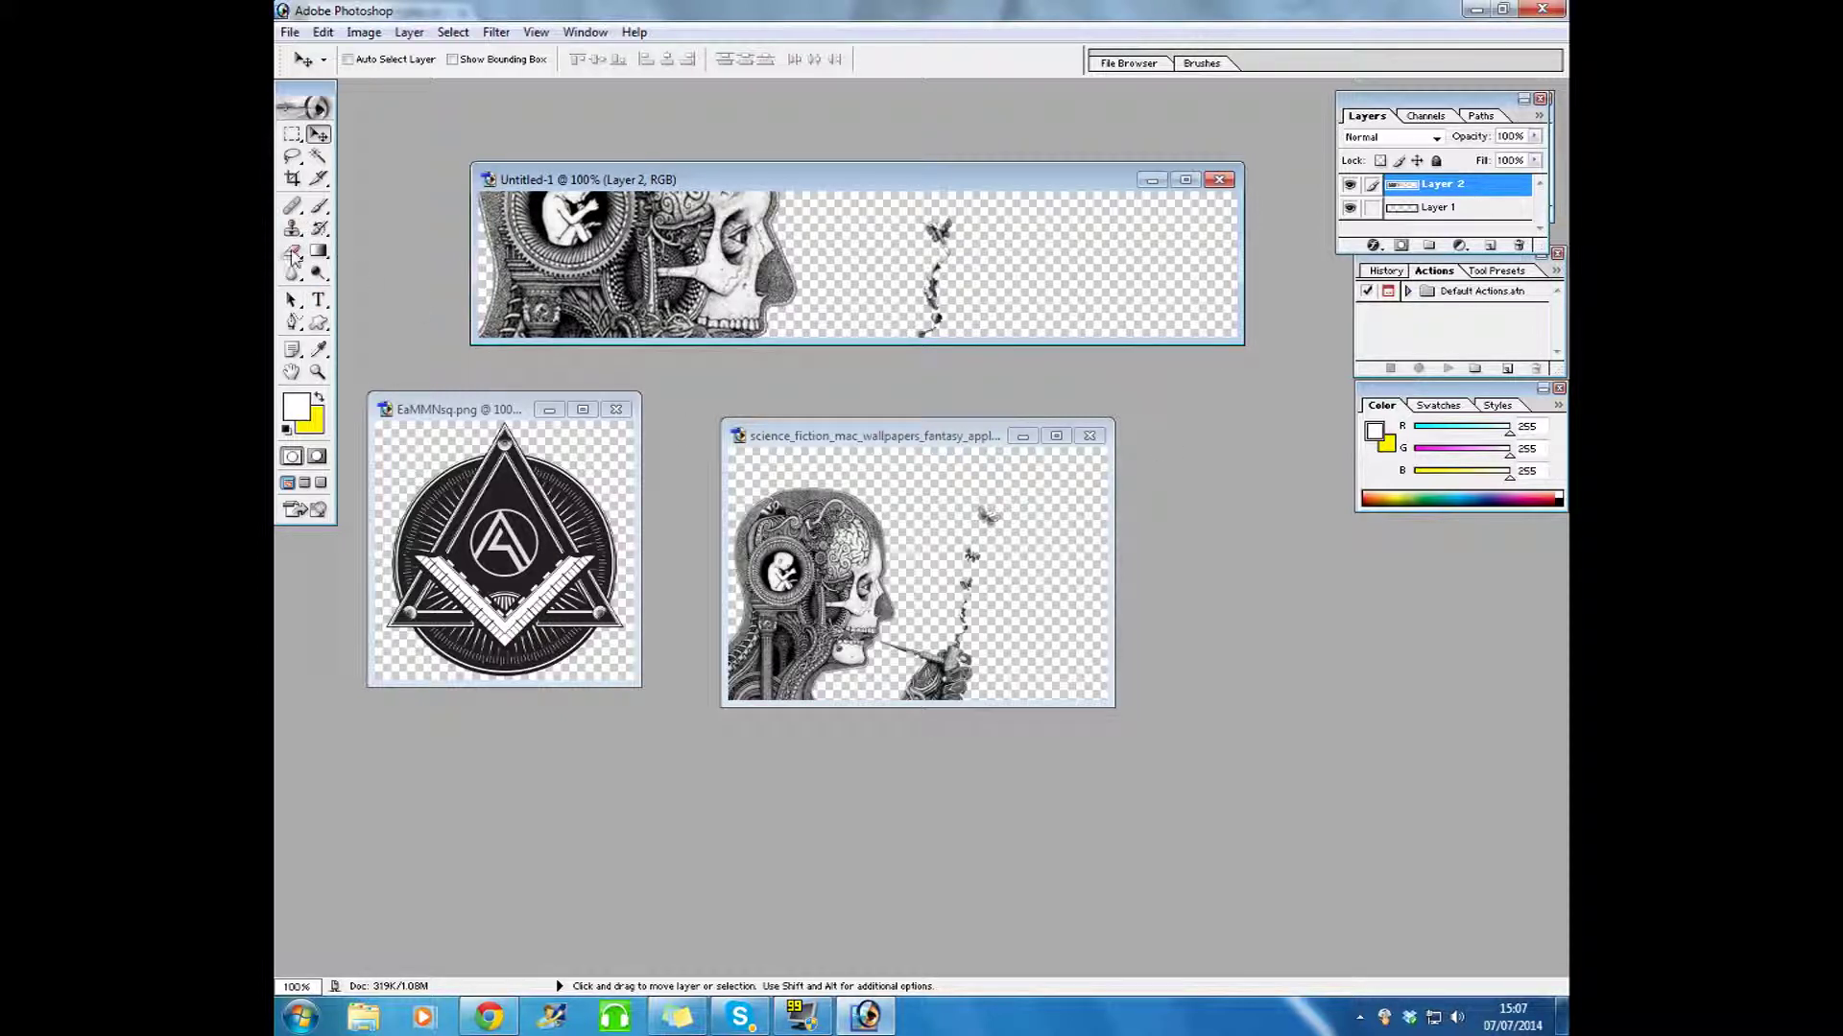
Step: Erase the butterflies beside the skull head on the banner's Layer 2, shifting the layer down to reach the hidden ones
{"action": "left_click", "coordinate": [294, 253]}
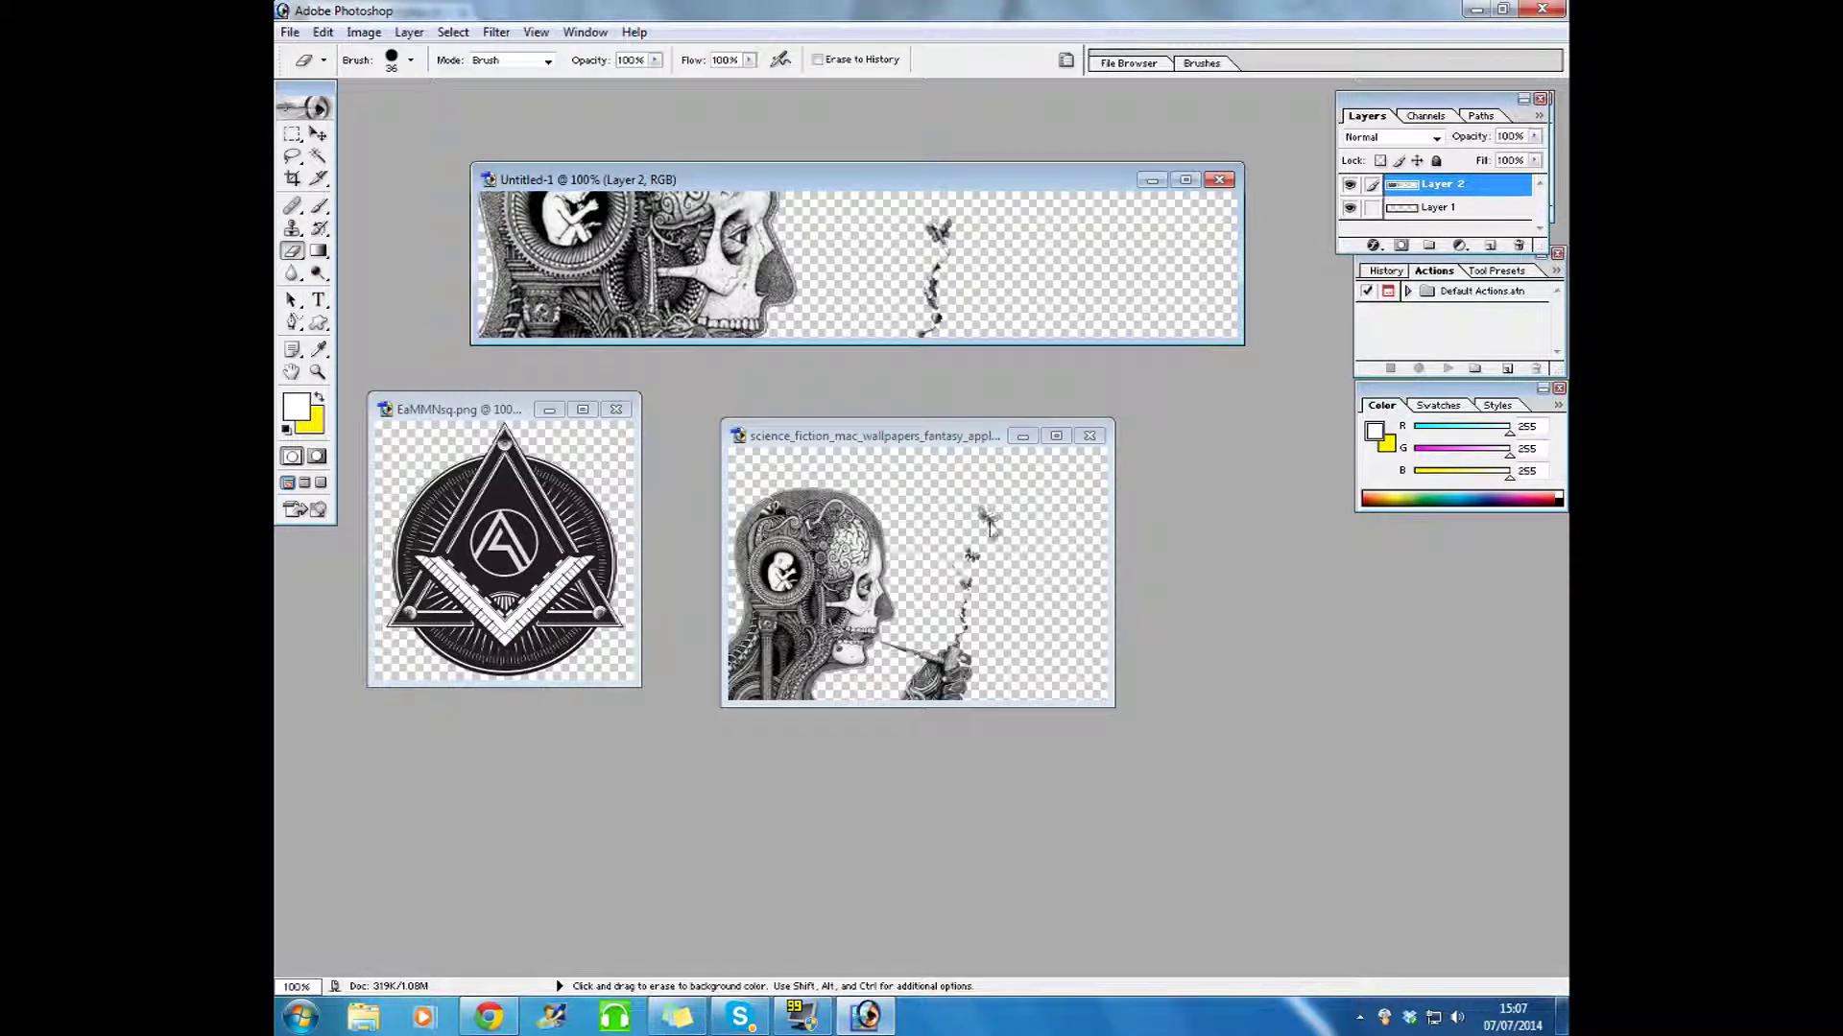
{"action": "mouse_move", "coordinate": [926, 264]}
{"action": "left_mouse_down"}
{"action": "mouse_move", "coordinate": [956, 227]}
{"action": "mouse_move", "coordinate": [947, 260]}
{"action": "mouse_move", "coordinate": [929, 255]}
{"action": "mouse_move", "coordinate": [941, 297]}
{"action": "left_mouse_up"}
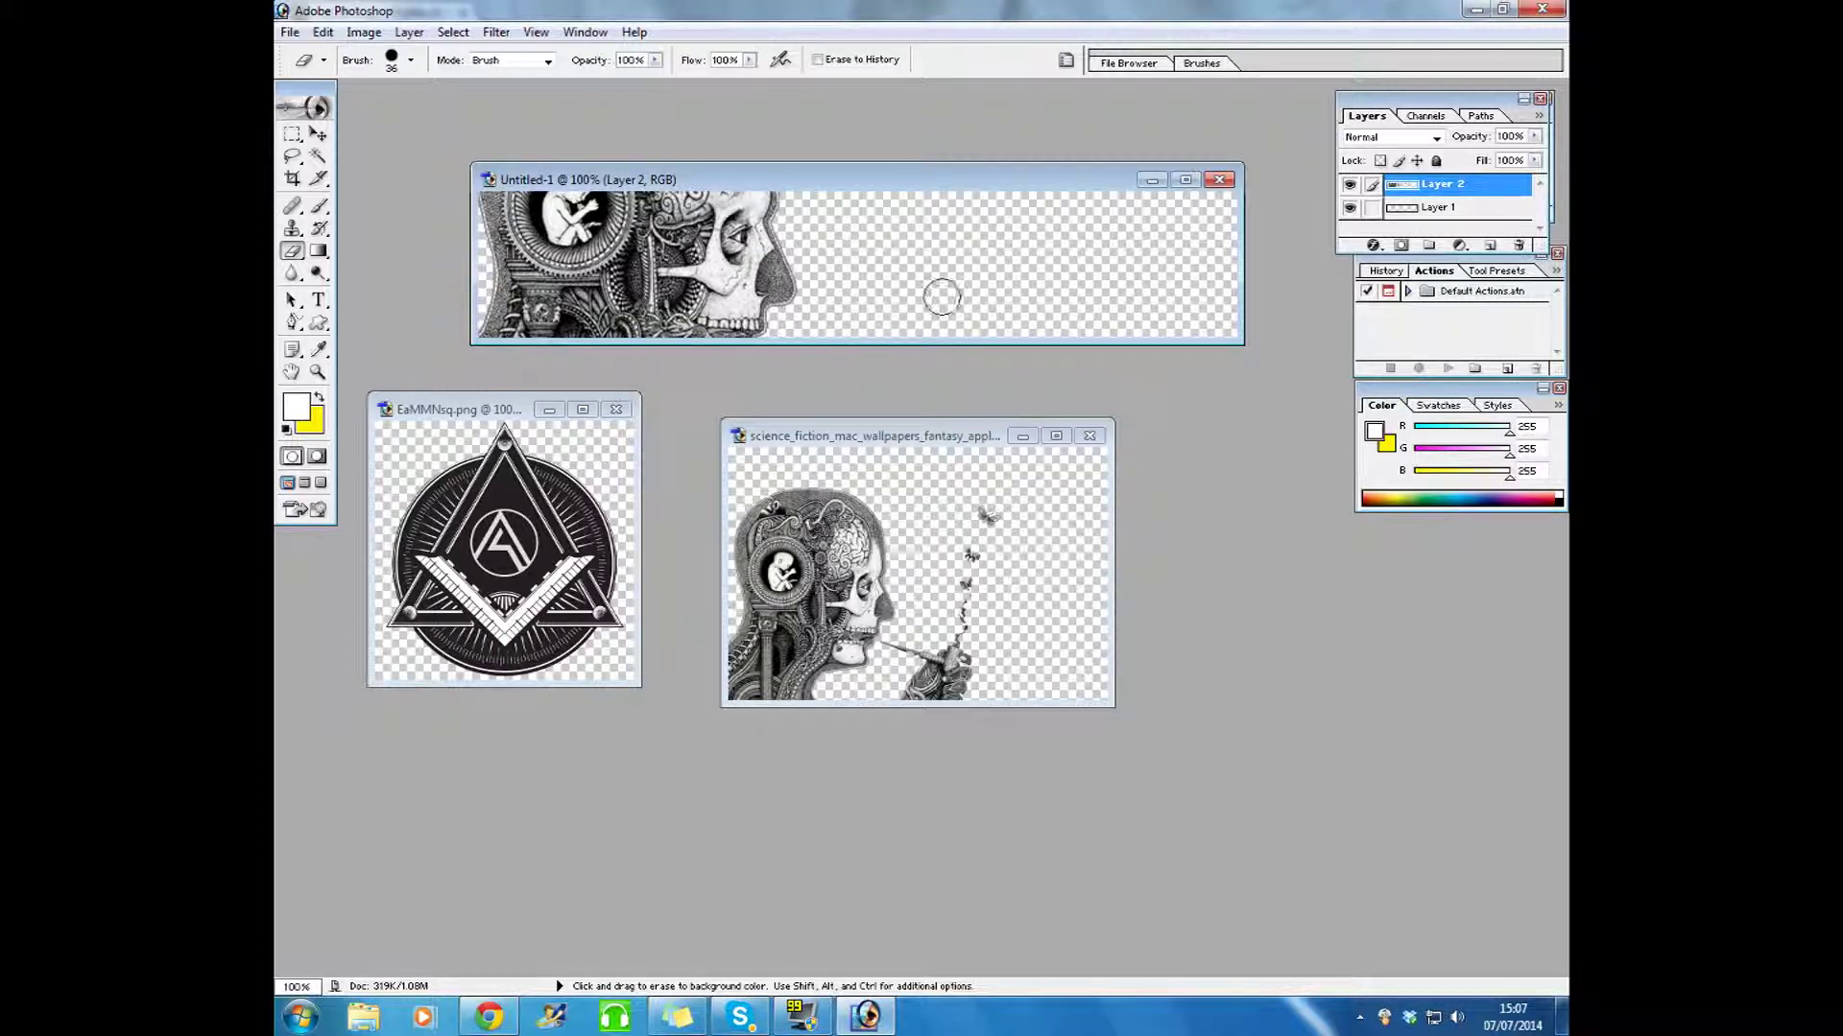
{"action": "left_click", "coordinate": [319, 133]}
{"action": "mouse_move", "coordinate": [950, 197]}
{"action": "left_mouse_down"}
{"action": "mouse_move", "coordinate": [952, 214]}
{"action": "mouse_move", "coordinate": [952, 197]}
{"action": "left_mouse_up"}
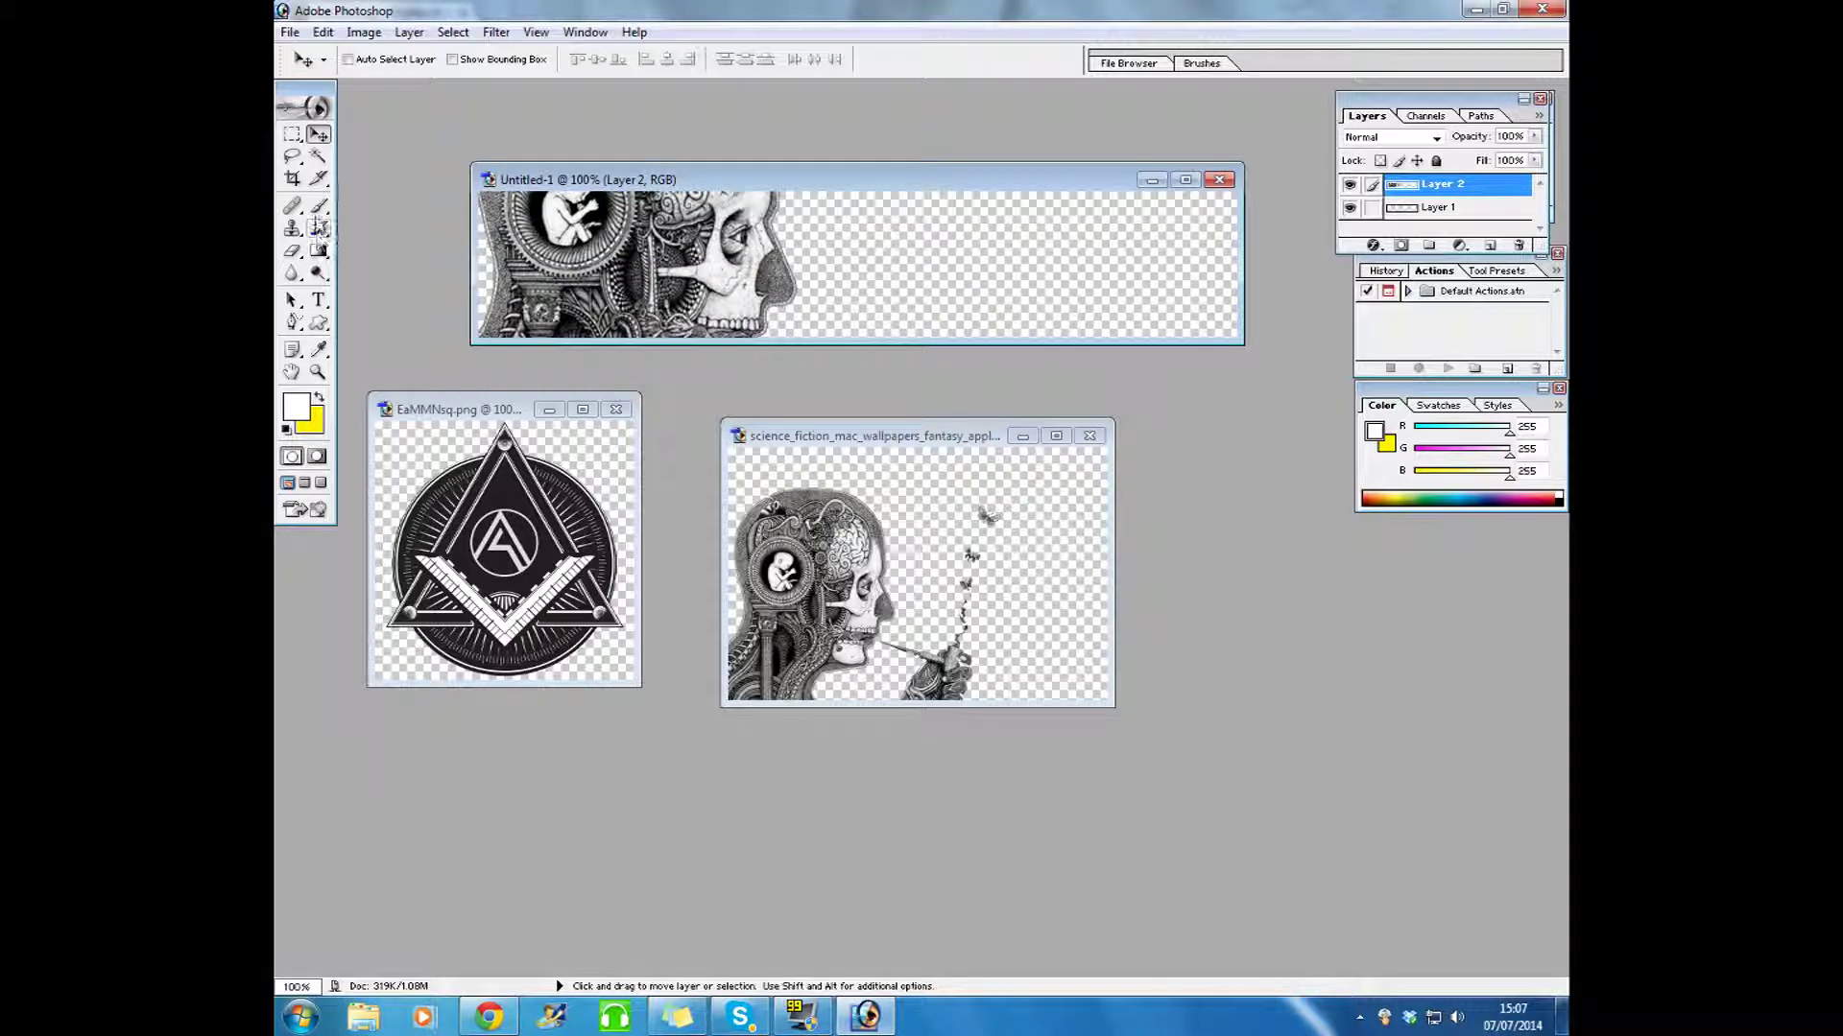
{"action": "left_click", "coordinate": [292, 250]}
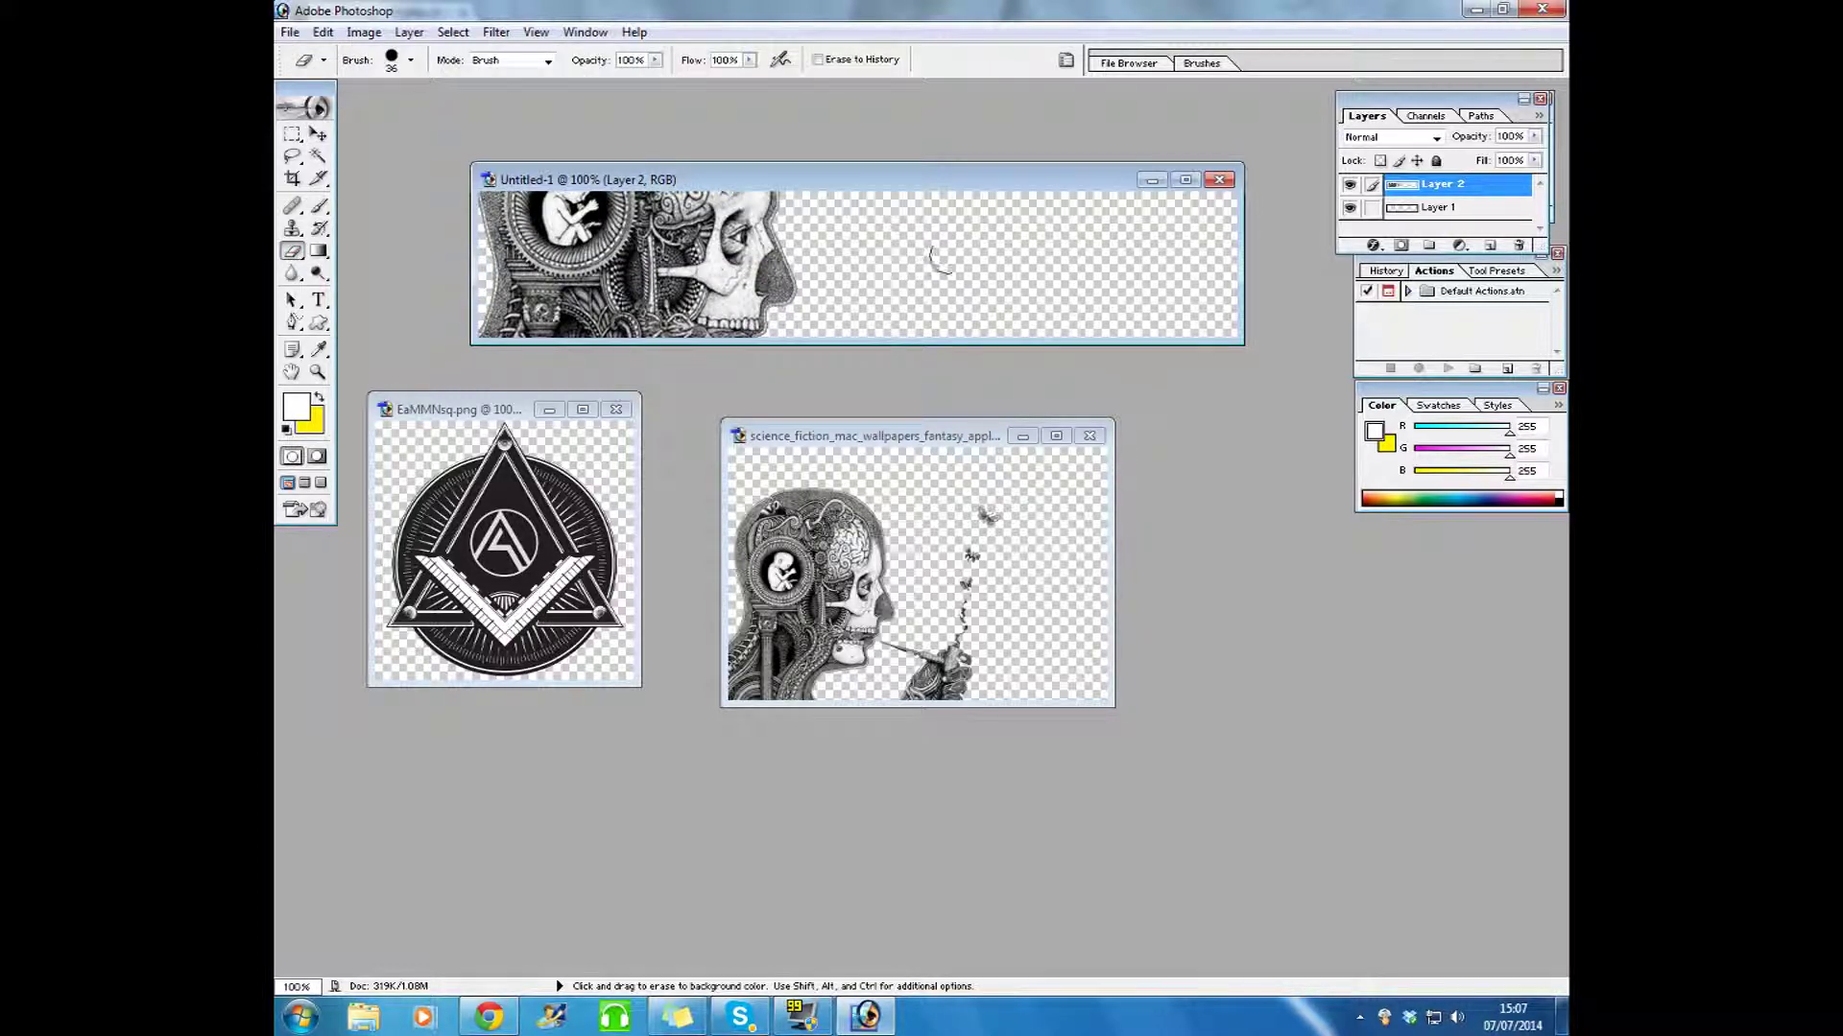
{"action": "left_click", "coordinate": [319, 134]}
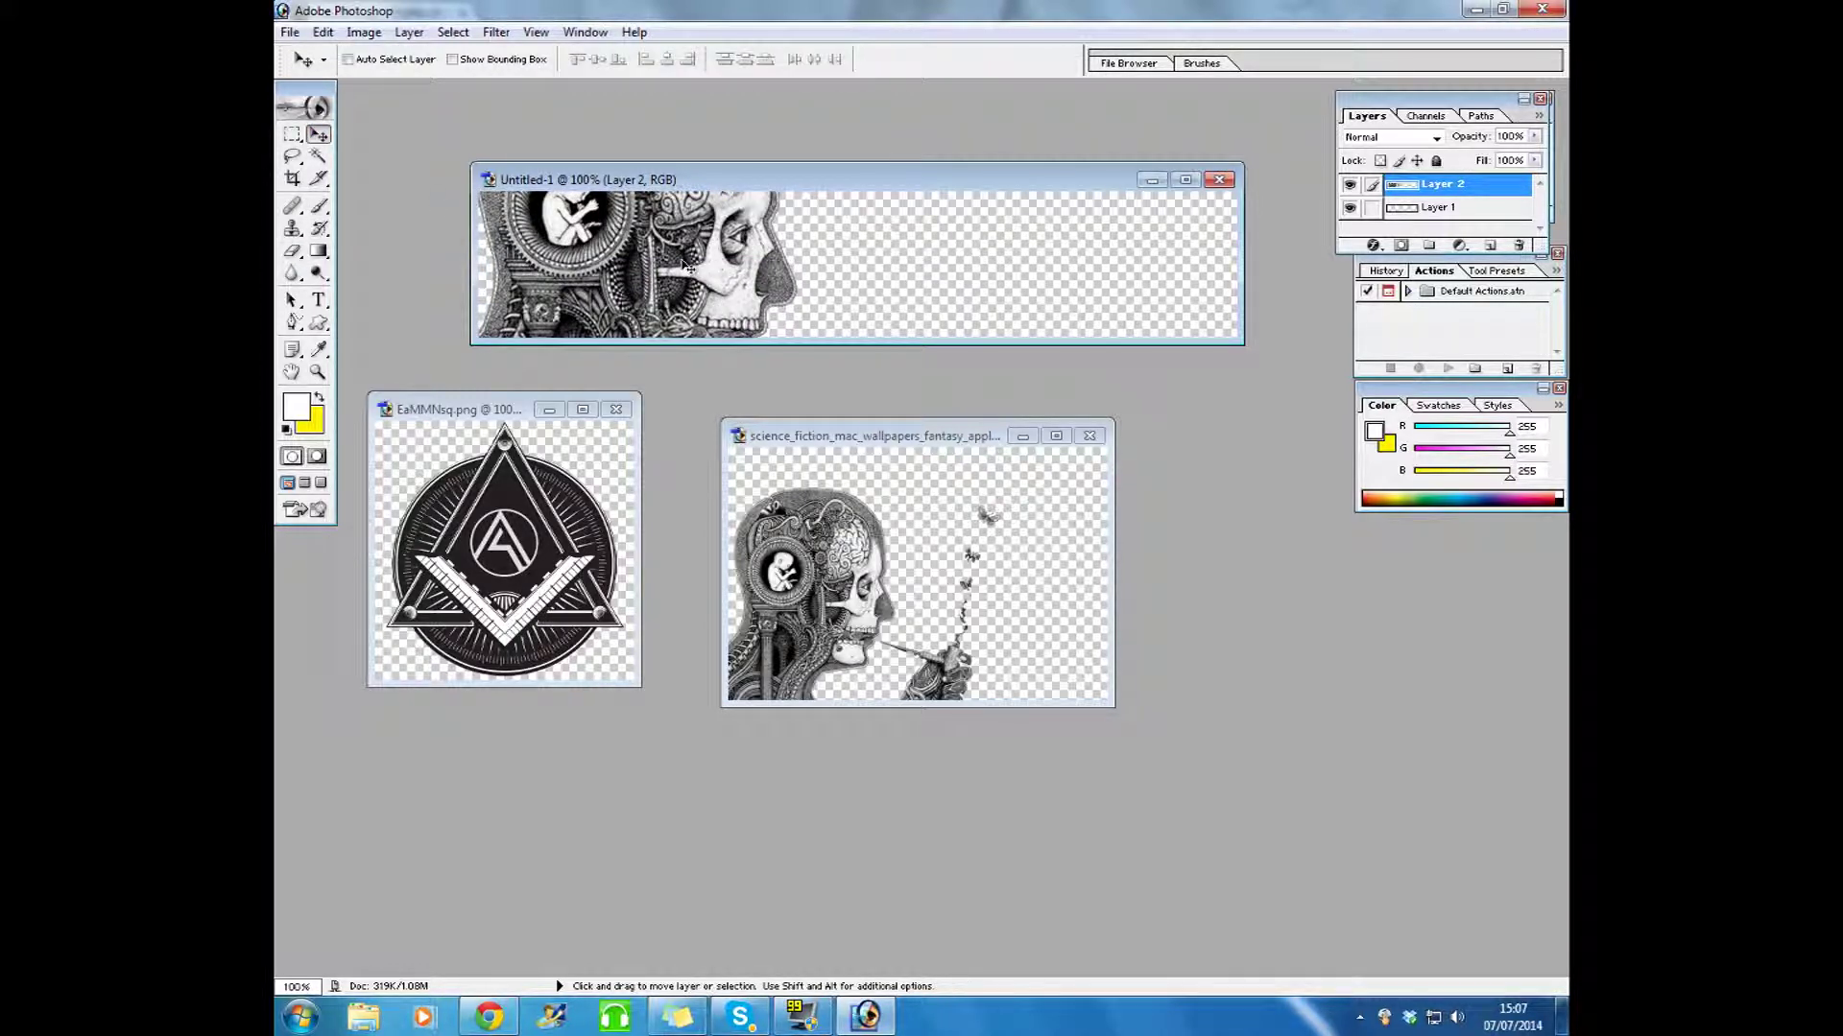
{"action": "left_click_drag", "start_coordinate": [687, 267], "coordinate": [680, 309]}
{"action": "left_click", "coordinate": [291, 250]}
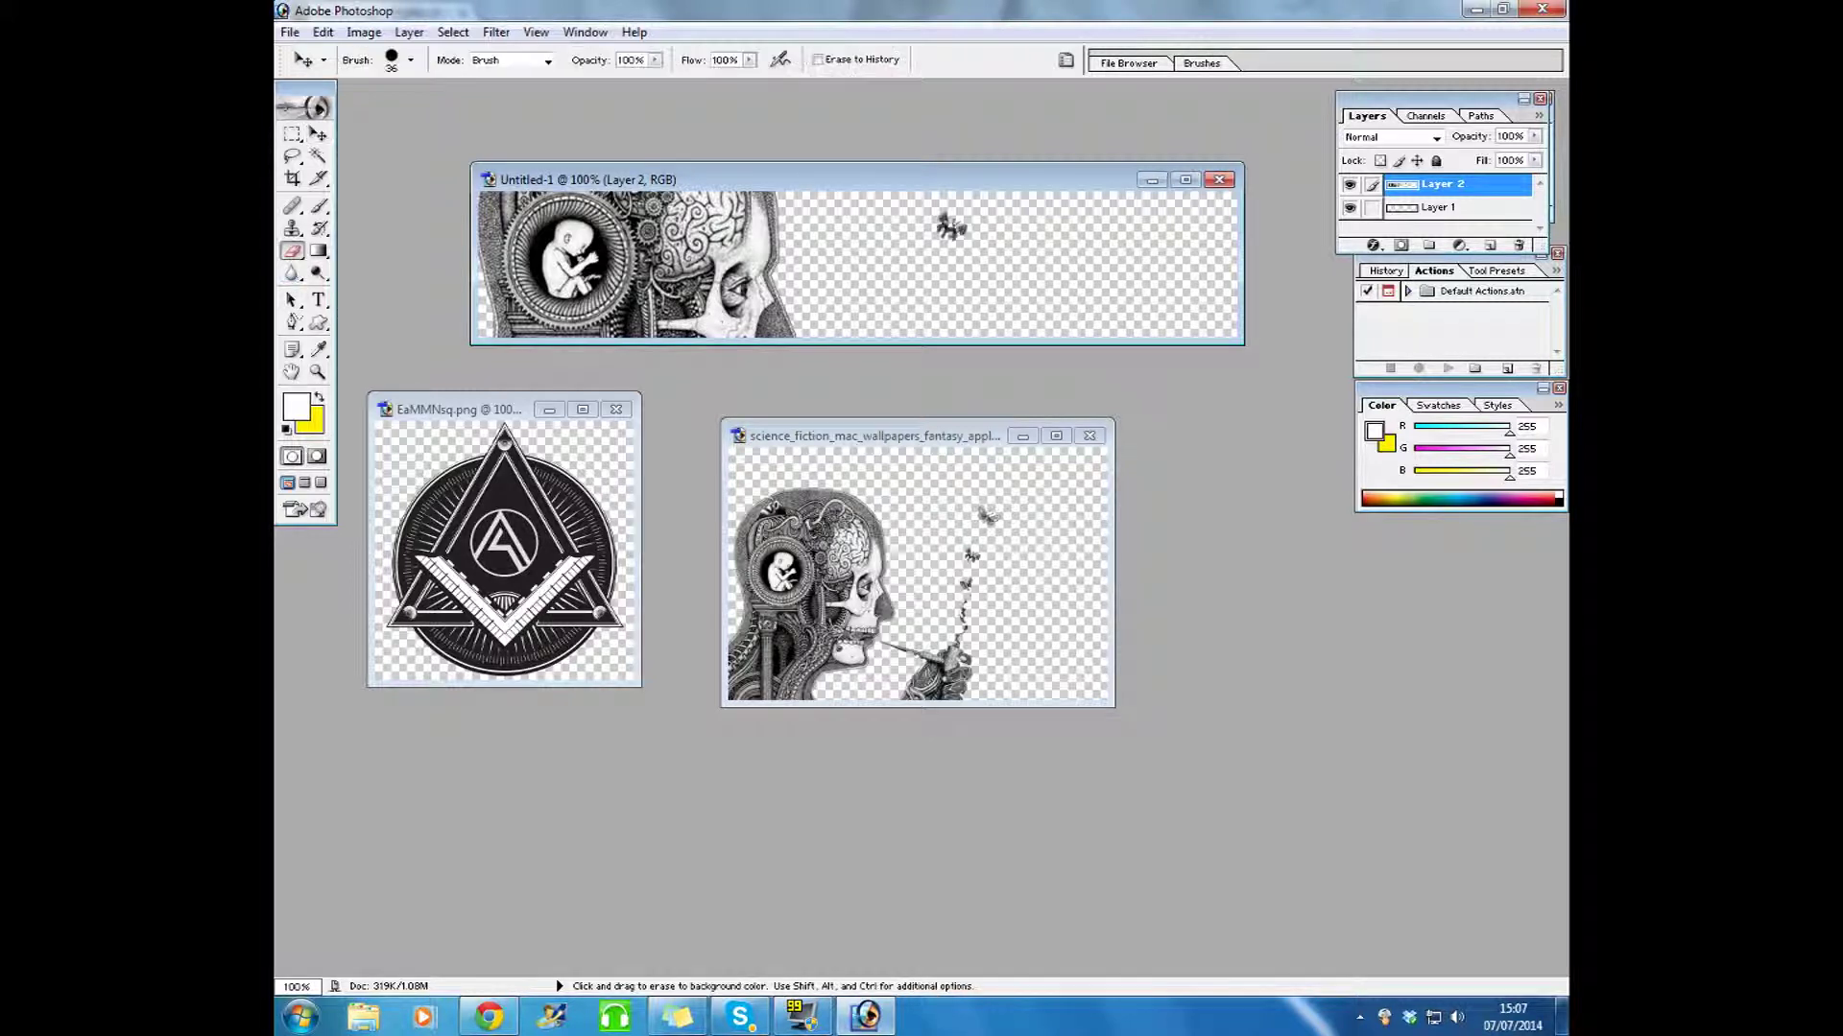
{"action": "left_click_drag", "start_coordinate": [933, 216], "coordinate": [961, 238]}
Step: Erase the remaining speck in front of the skull and position the head at the banner's left end with the full profile showing
{"action": "left_click", "coordinate": [318, 135]}
{"action": "left_click_drag", "start_coordinate": [630, 283], "coordinate": [636, 240]}
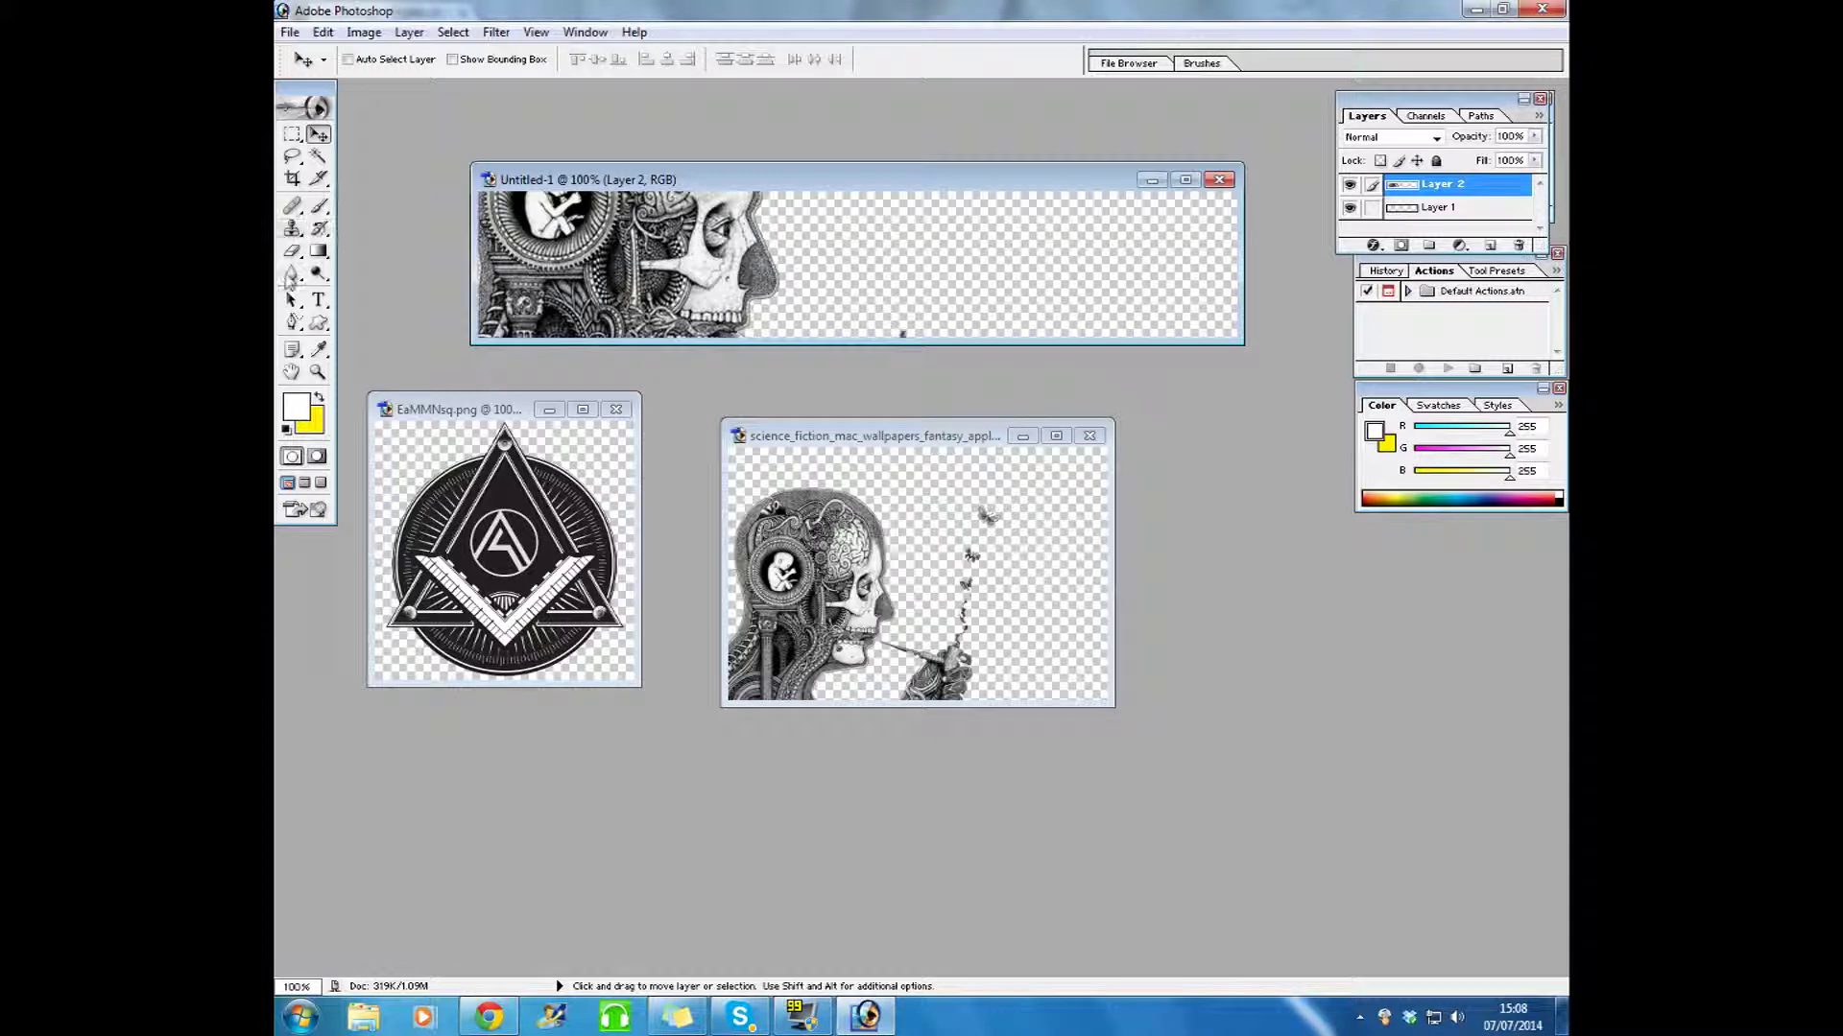
{"action": "left_click", "coordinate": [292, 251]}
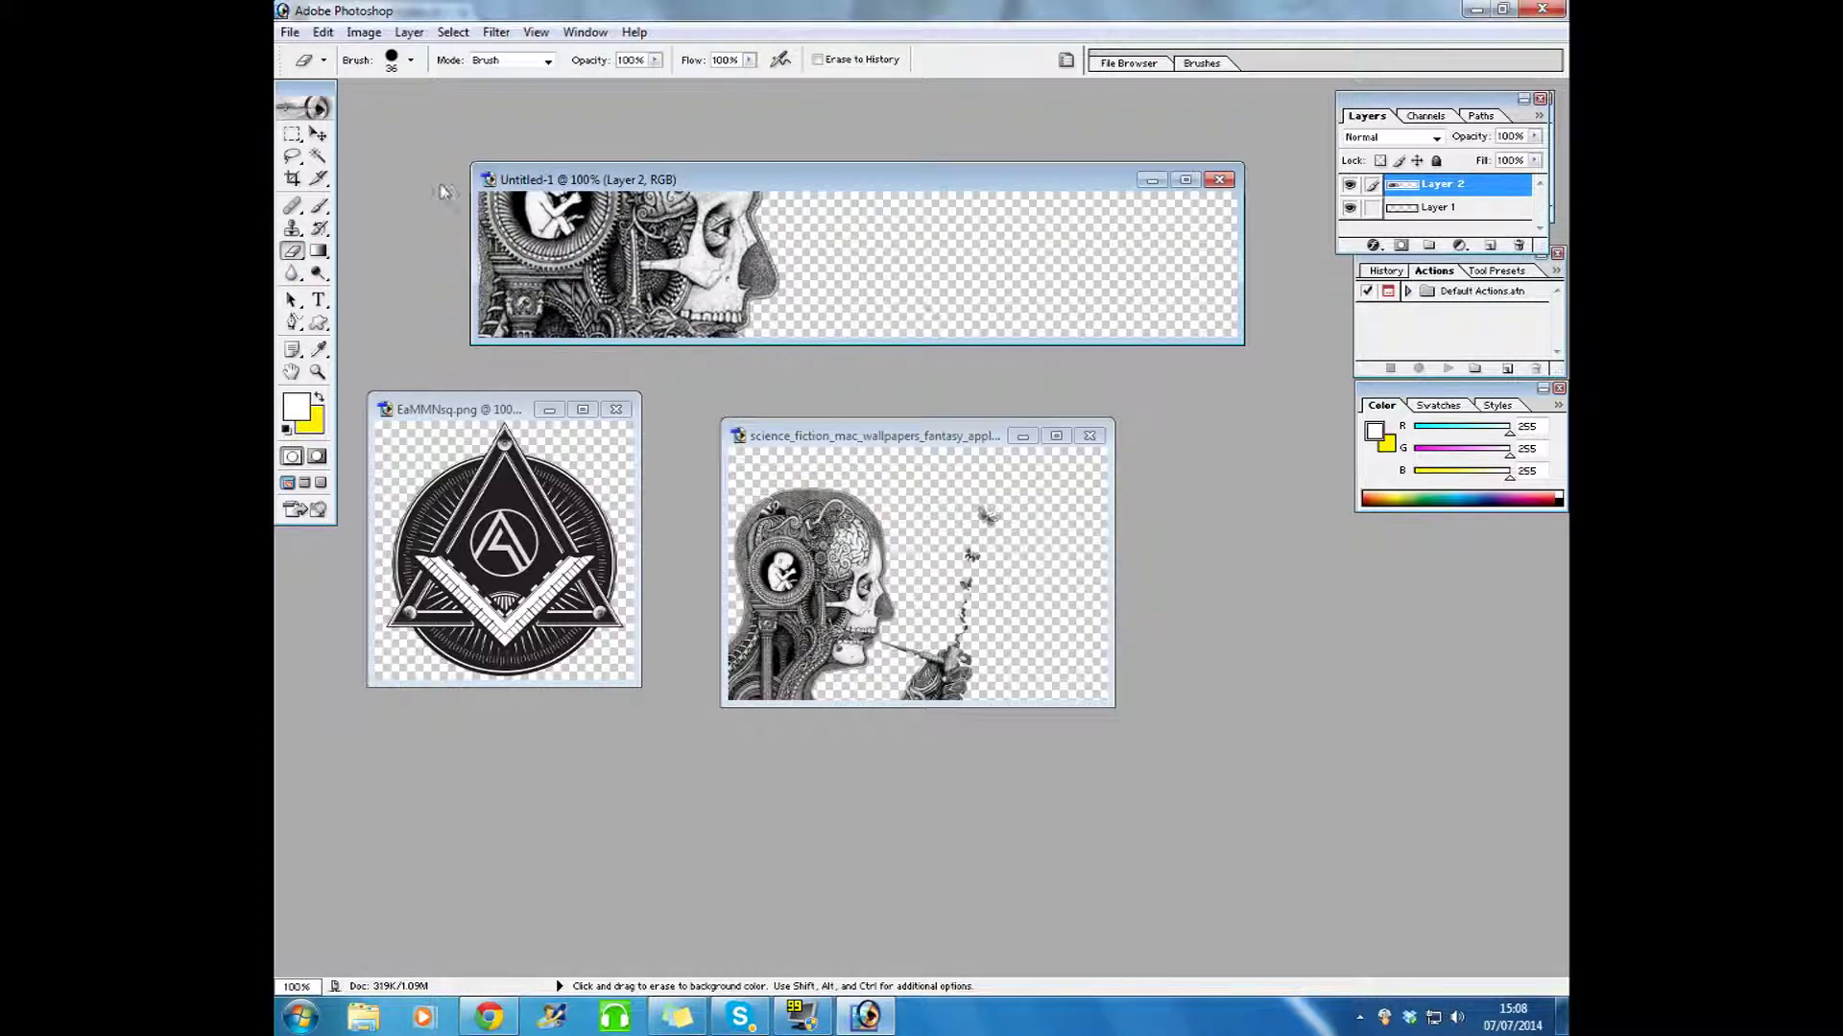
{"action": "left_click", "coordinate": [318, 134]}
{"action": "left_click_drag", "start_coordinate": [605, 257], "coordinate": [637, 257]}
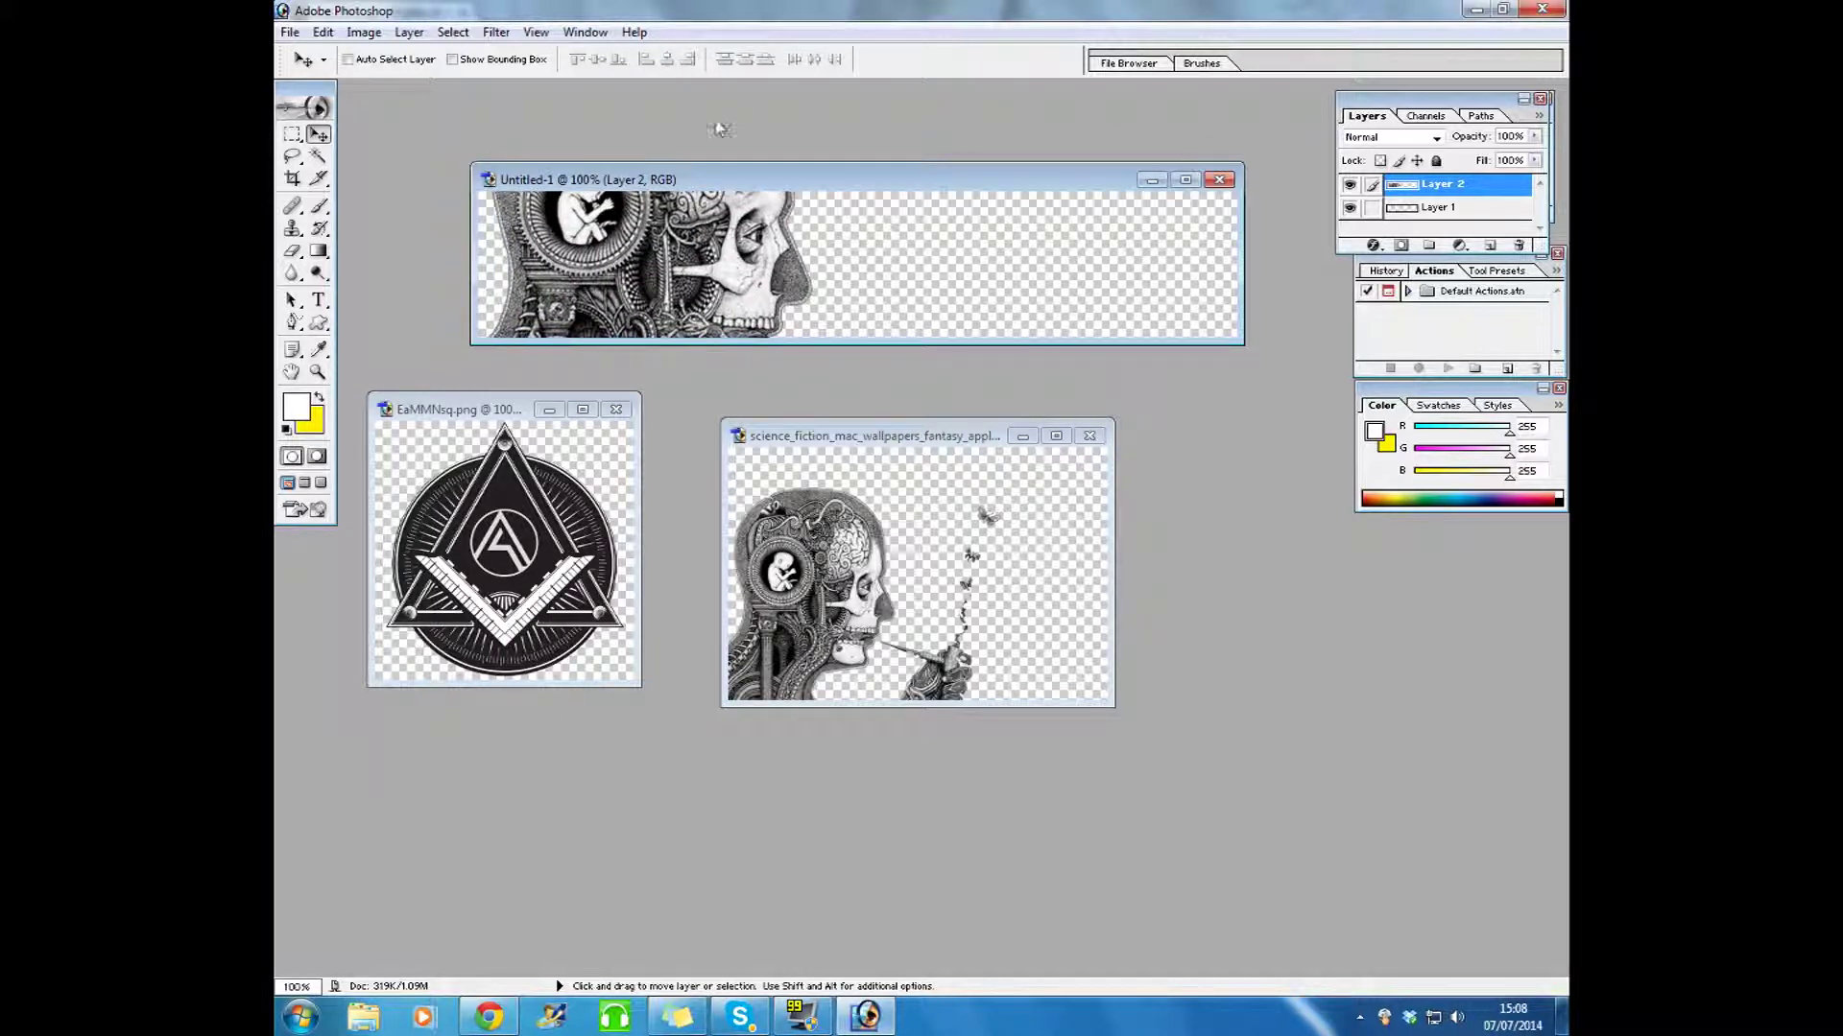
Step: Check the reference signature in Chrome, and add a solid black fill layer beneath the skull head in the Photoshop banner
{"action": "left_click", "coordinate": [476, 1003]}
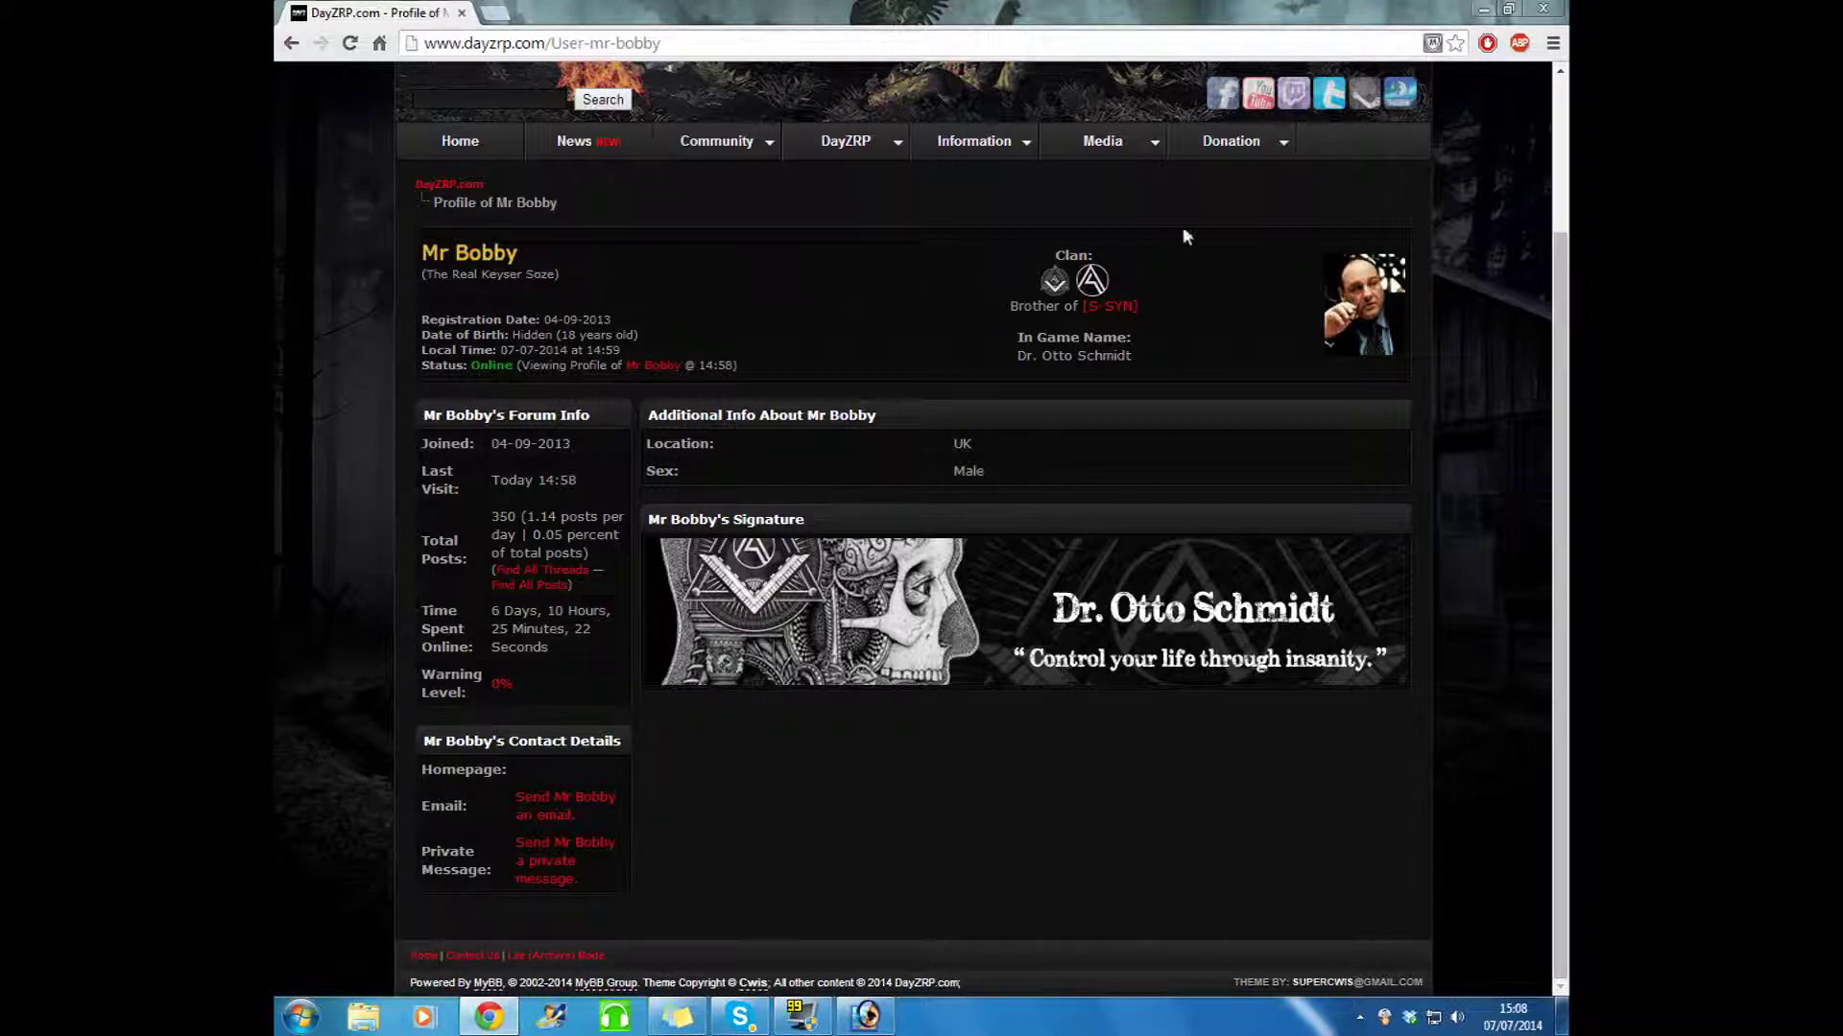
{"action": "left_click", "coordinate": [865, 1013]}
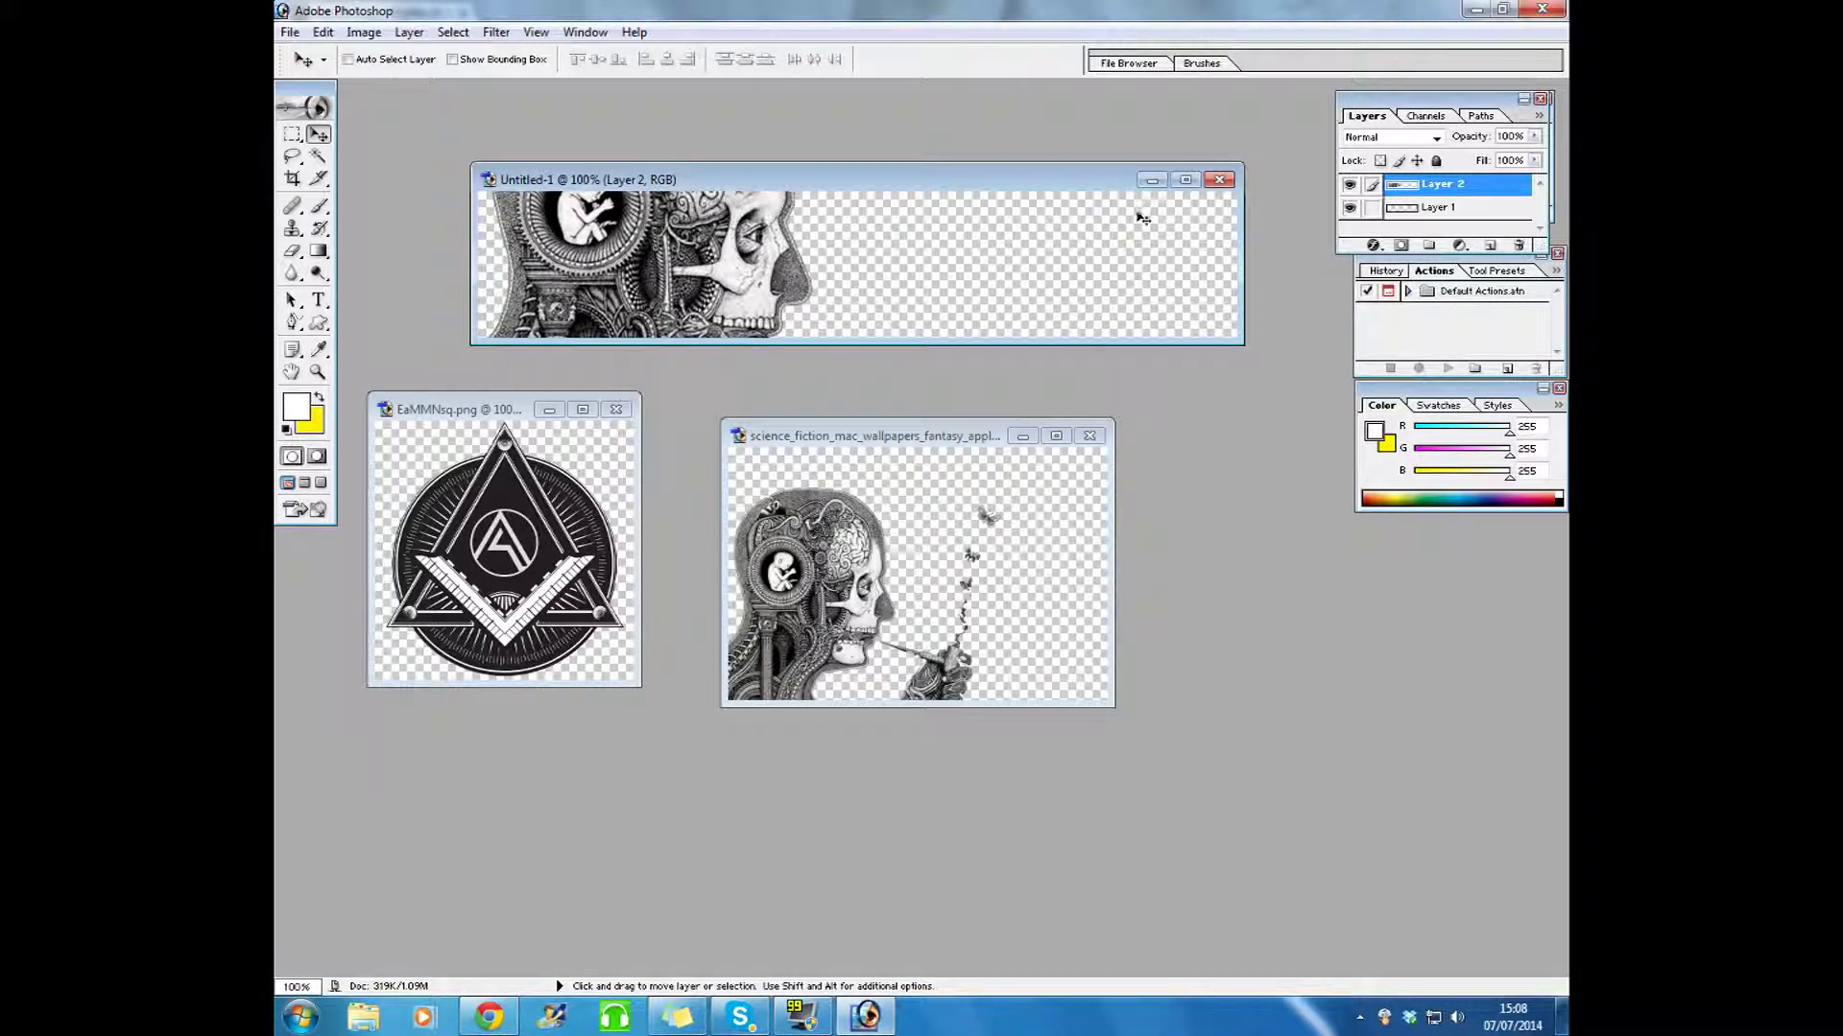
{"action": "left_click", "coordinate": [1450, 210]}
{"action": "left_click", "coordinate": [1460, 246]}
{"action": "left_click", "coordinate": [1418, 273]}
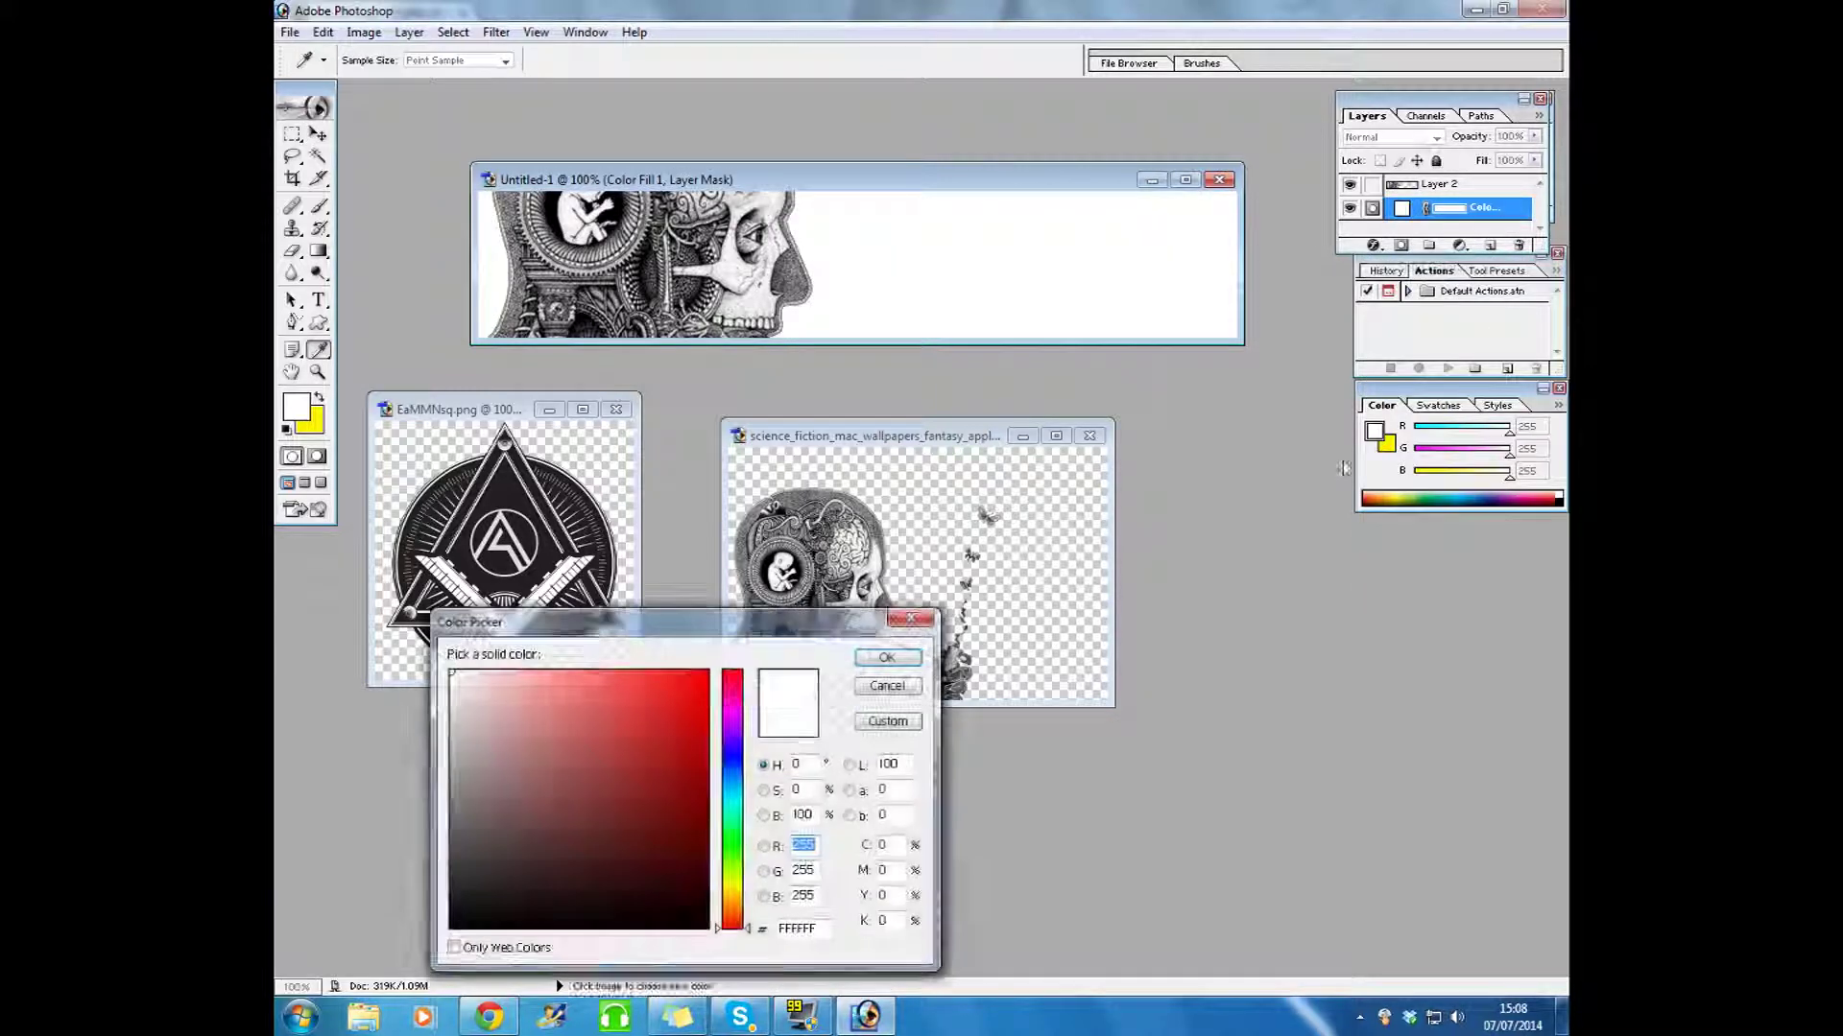
{"action": "left_click_drag", "start_coordinate": [448, 676], "coordinate": [451, 927]}
{"action": "left_click", "coordinate": [885, 658]}
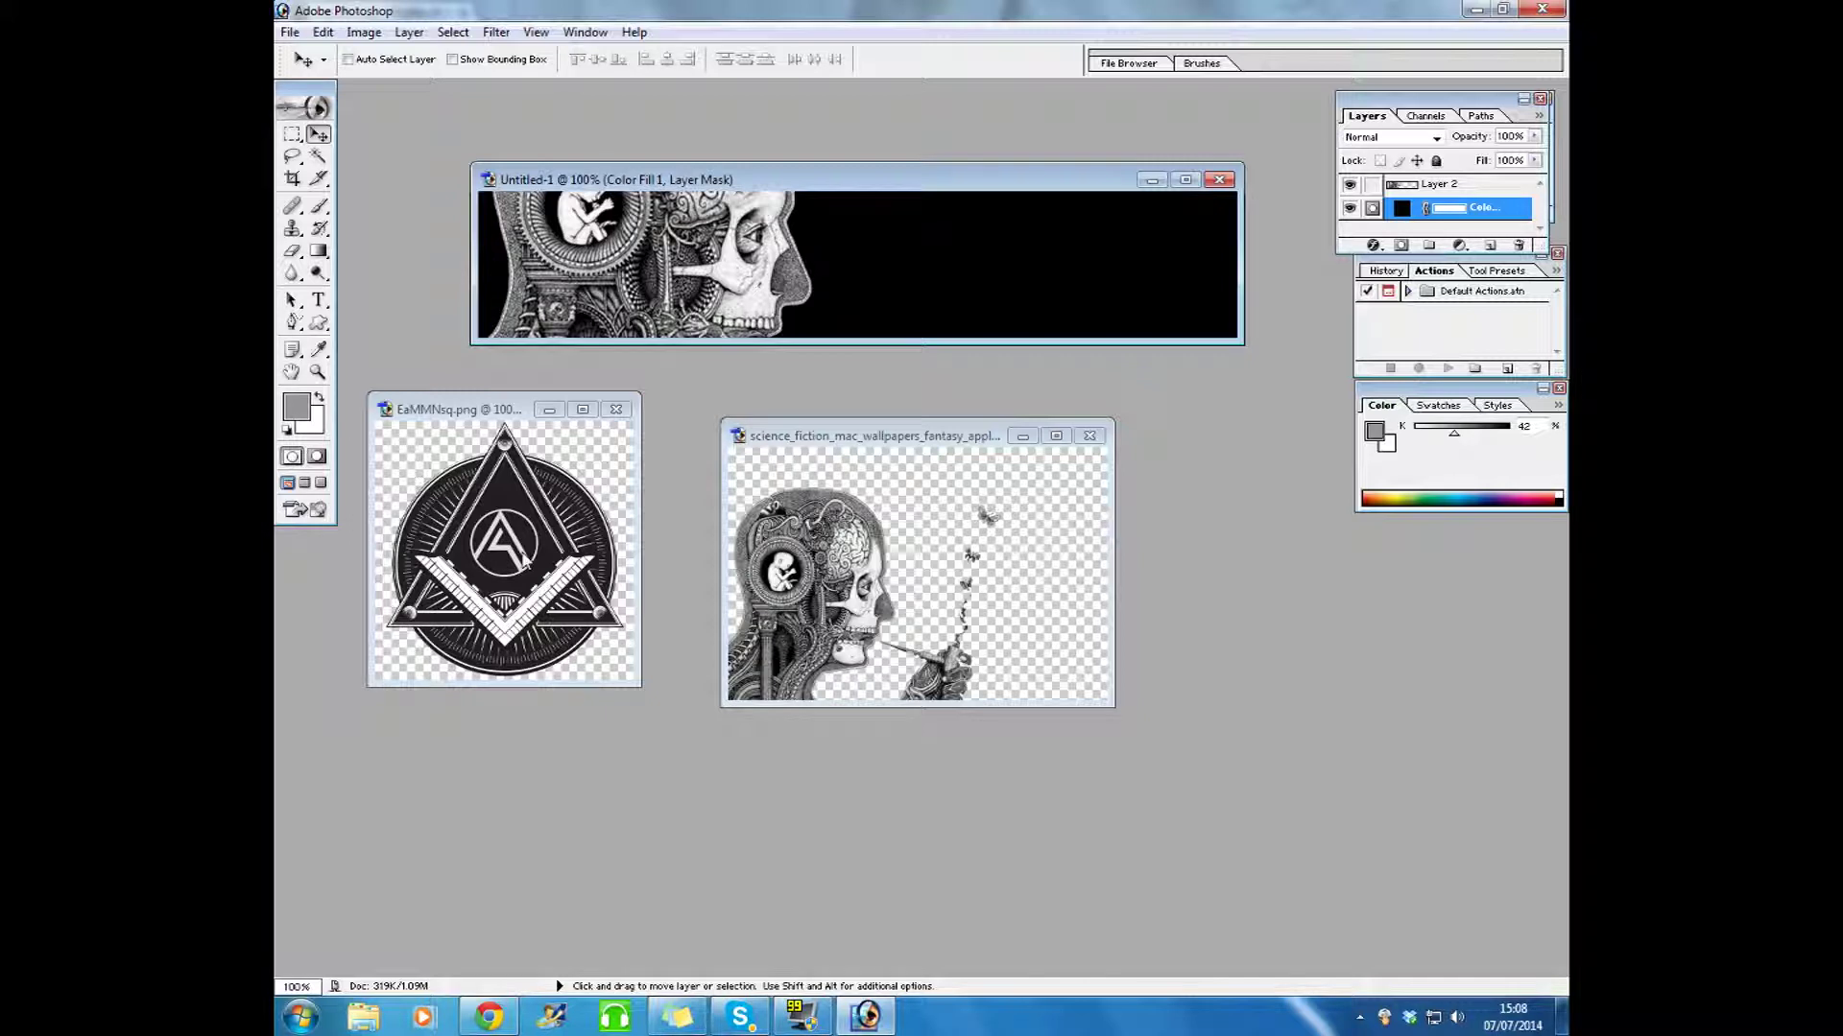
Step: Copy the clan logo into the banner's black area in front of the skull and place its layer above Layer 2
{"action": "left_click", "coordinate": [560, 462]}
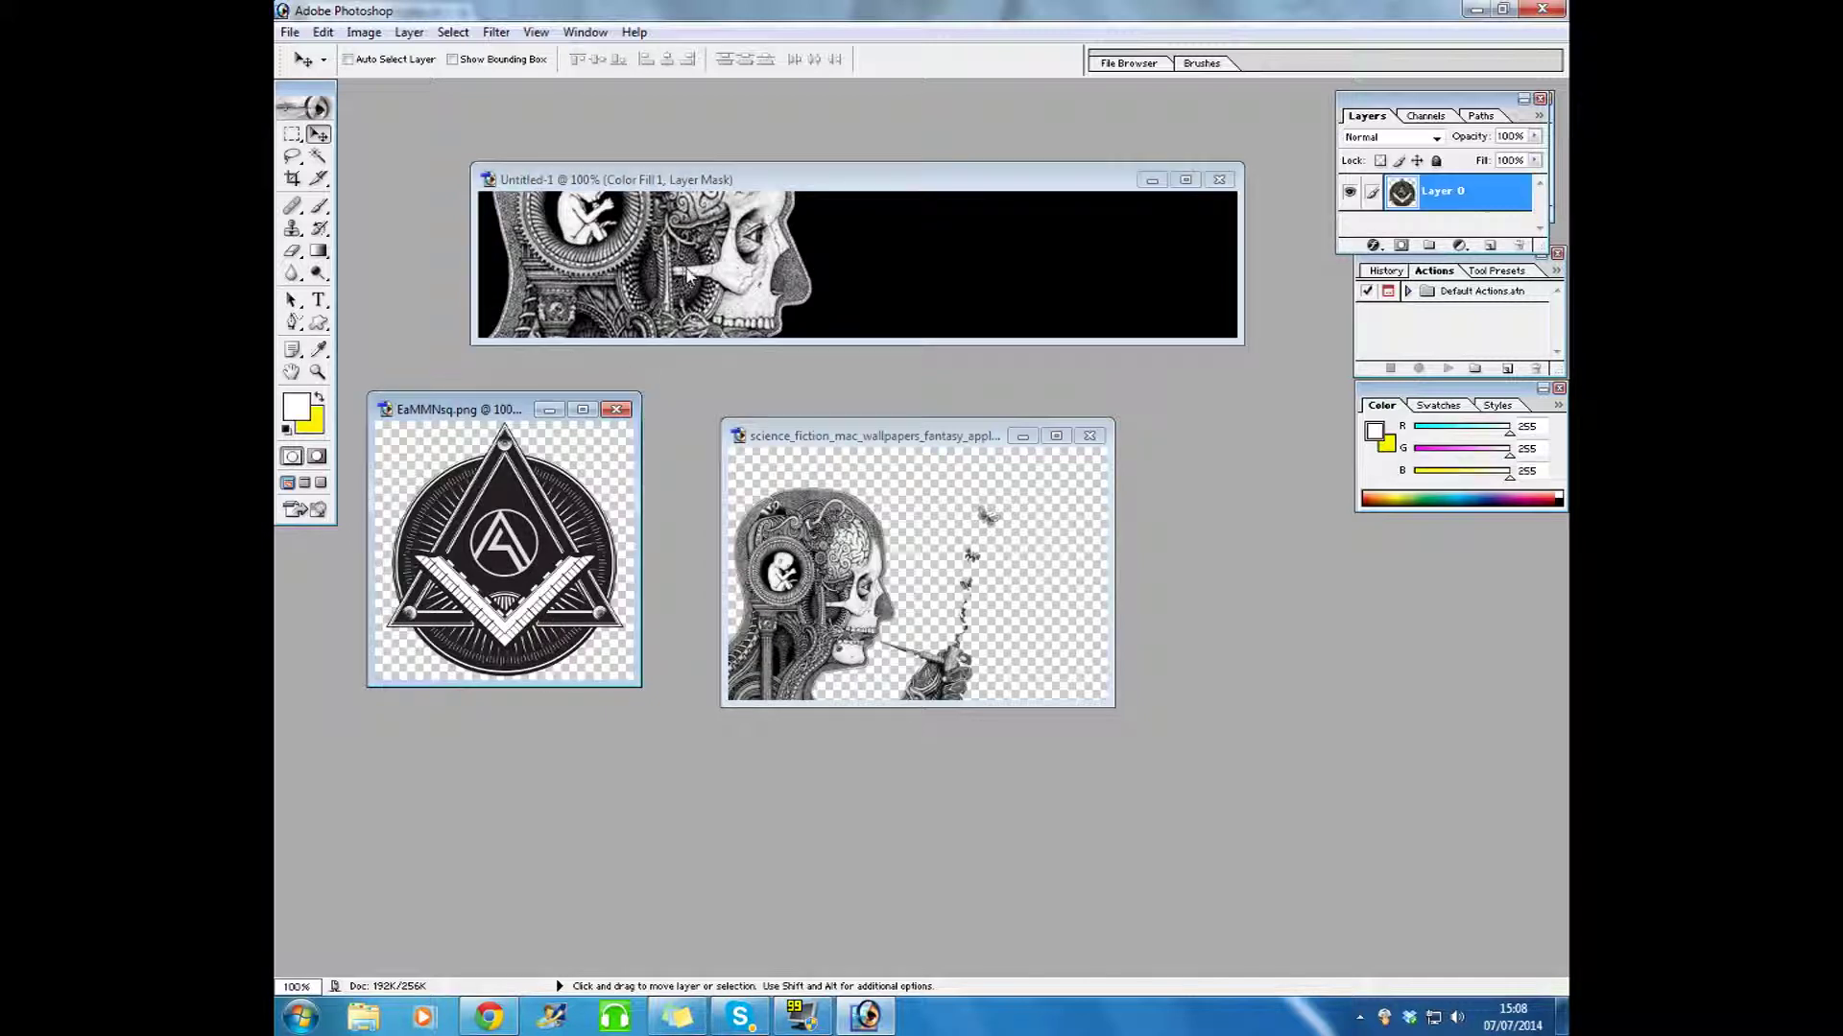
{"action": "left_click_drag", "start_coordinate": [503, 556], "coordinate": [1020, 280]}
{"action": "mouse_move", "coordinate": [1437, 213]}
{"action": "left_mouse_down"}
{"action": "mouse_move", "coordinate": [1442, 169]}
{"action": "mouse_move", "coordinate": [1444, 204]}
{"action": "mouse_move", "coordinate": [1434, 190]}
{"action": "left_mouse_up"}
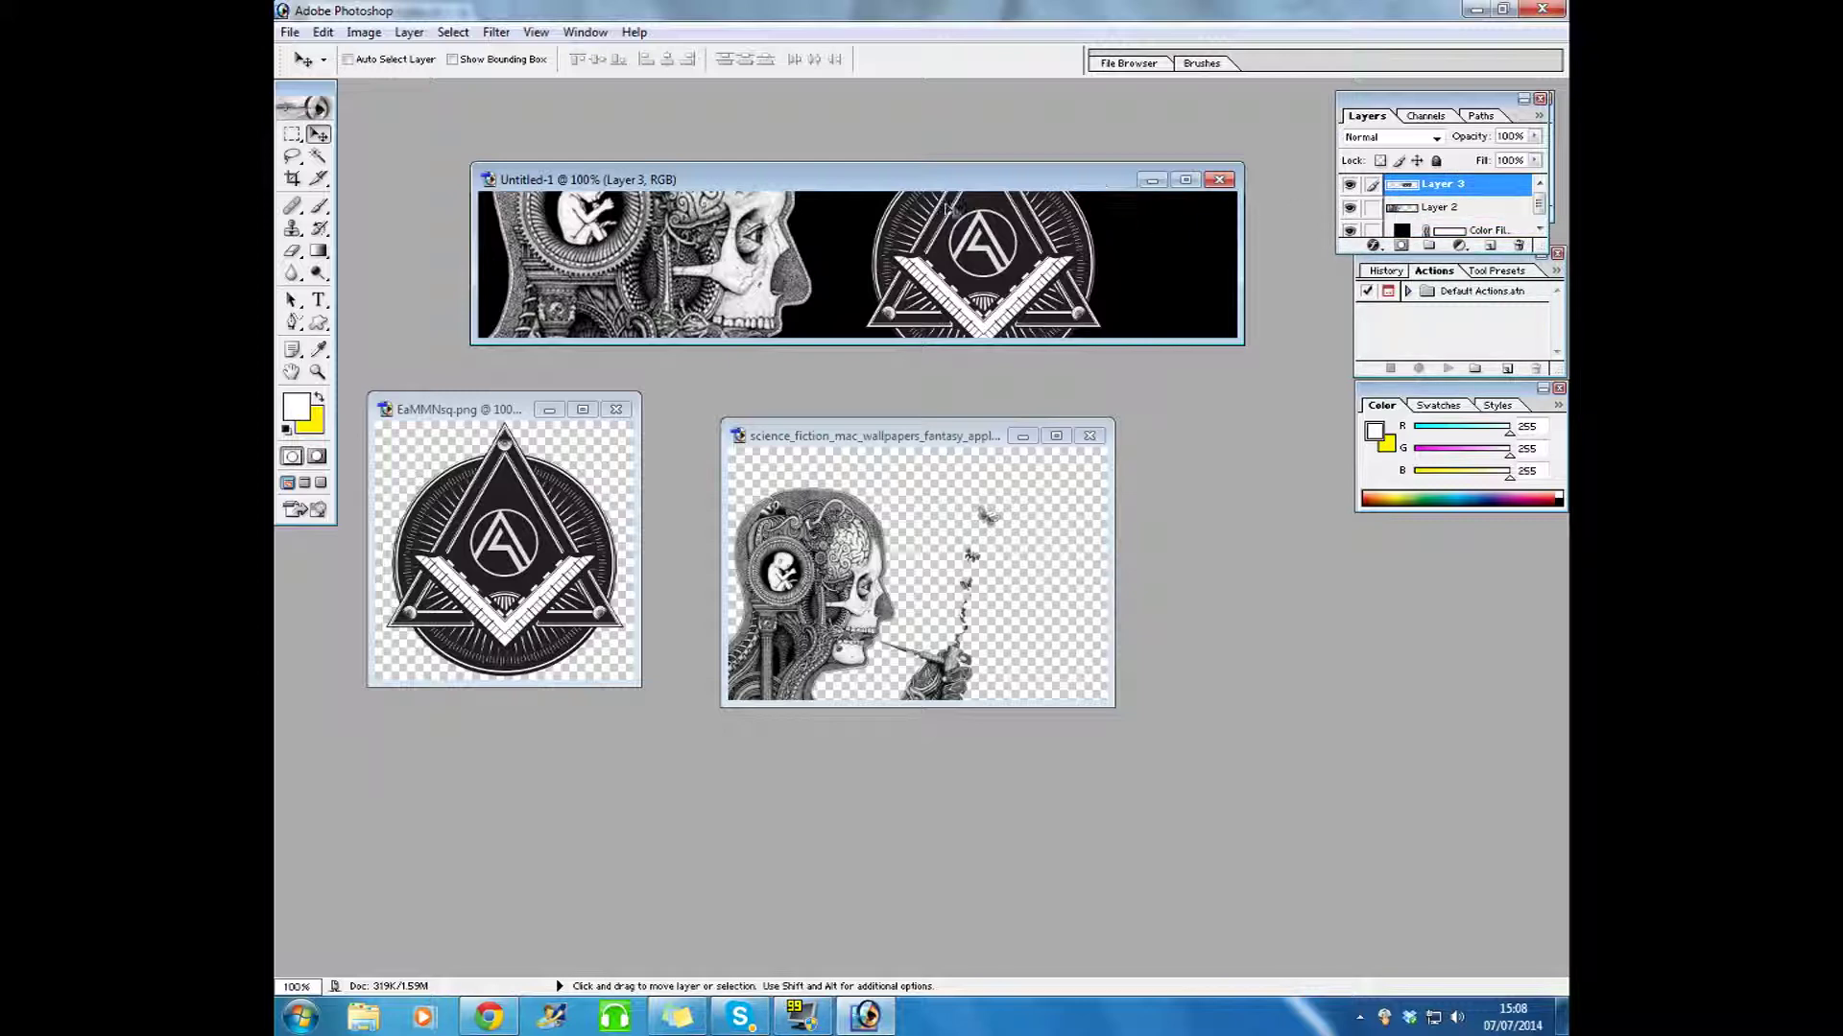
Step: Move the clan logo on Layer 3 over the skull head and scale it down to about 76%, placing it over the face
{"action": "left_click_drag", "start_coordinate": [857, 264], "coordinate": [582, 265]}
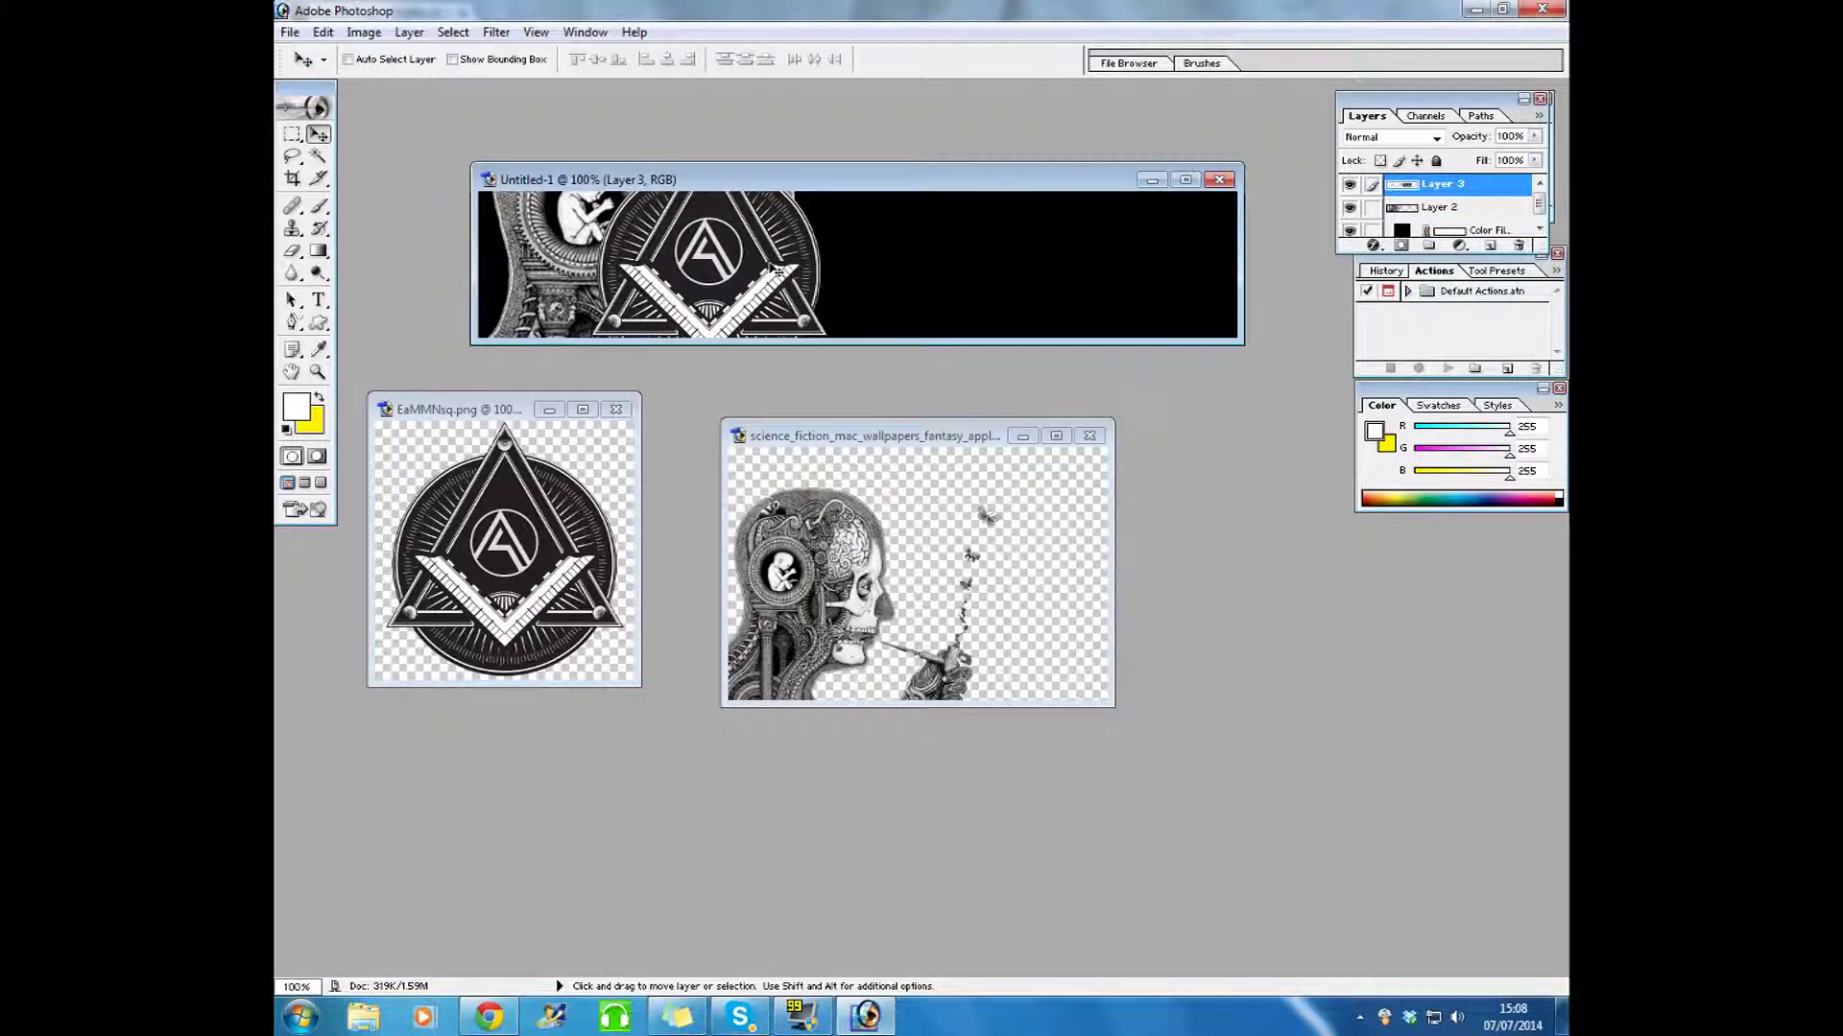
{"action": "left_click", "coordinate": [1185, 180]}
{"action": "left_click_drag", "start_coordinate": [744, 512], "coordinate": [726, 557]}
{"action": "key", "text": "ctrl+t"}
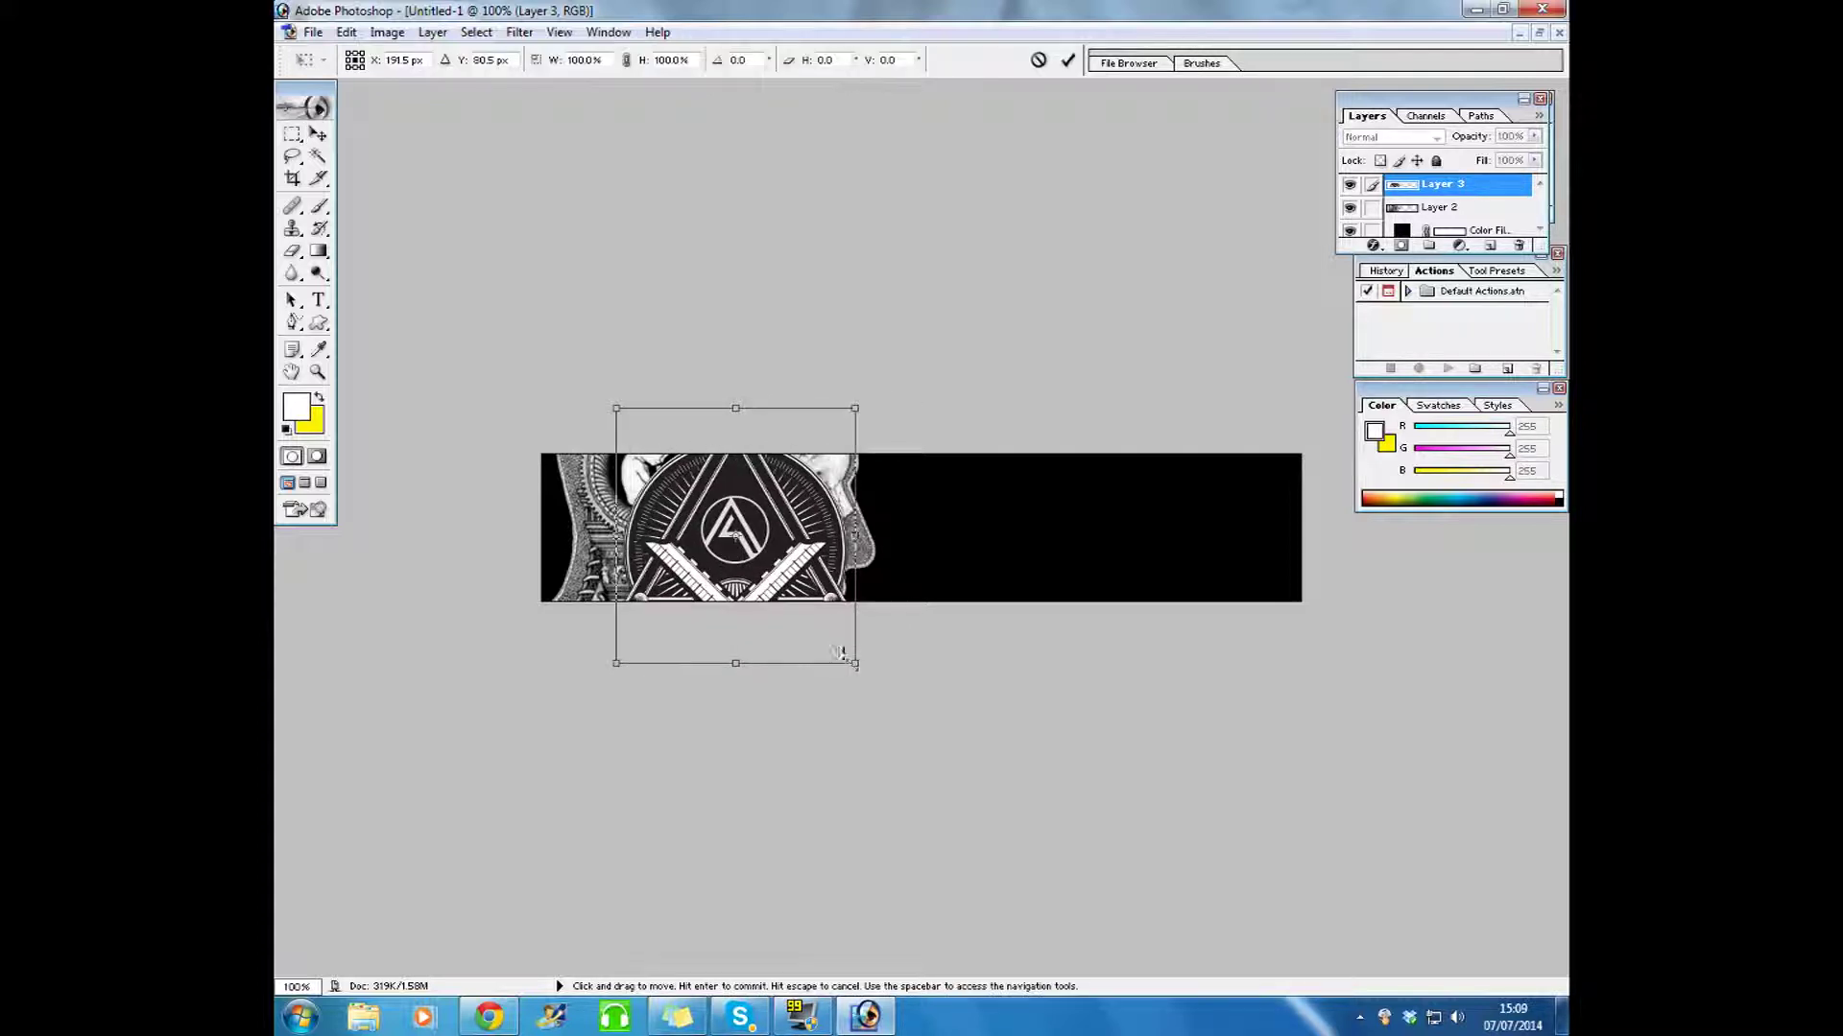
{"action": "left_click_drag", "start_coordinate": [836, 653], "coordinate": [780, 591]}
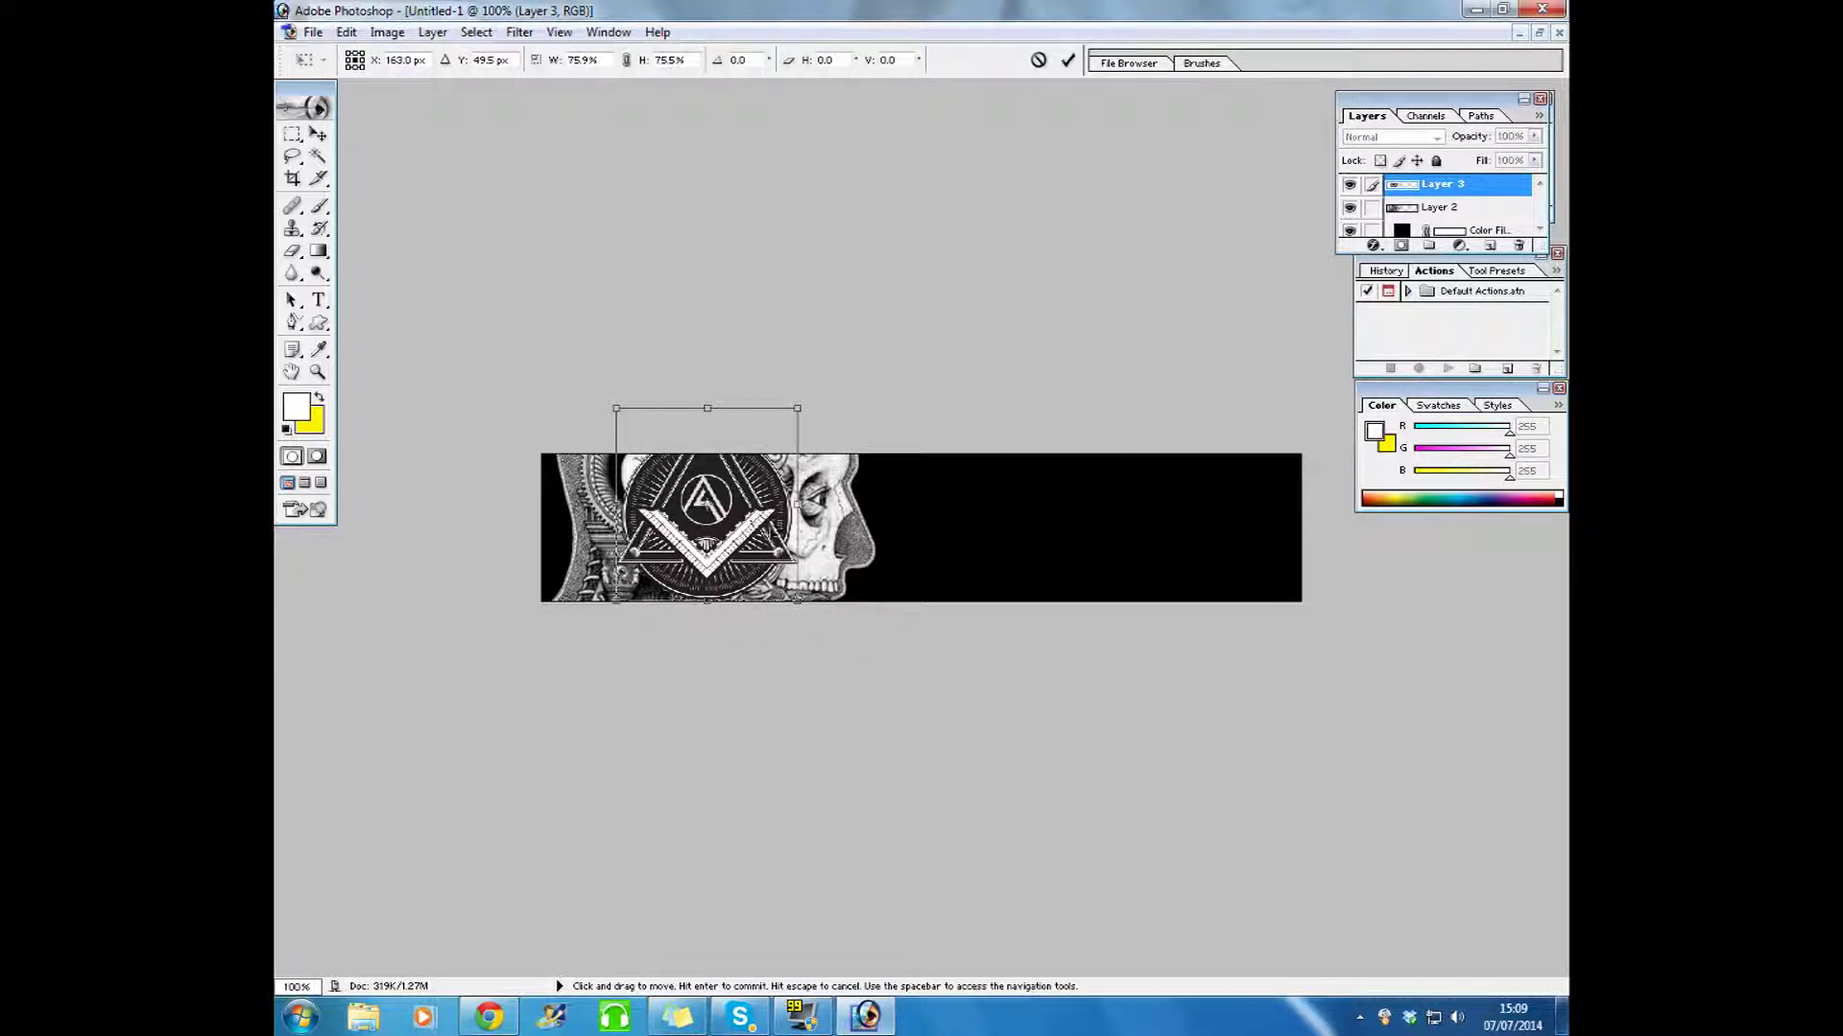
{"action": "left_click_drag", "start_coordinate": [739, 528], "coordinate": [853, 561]}
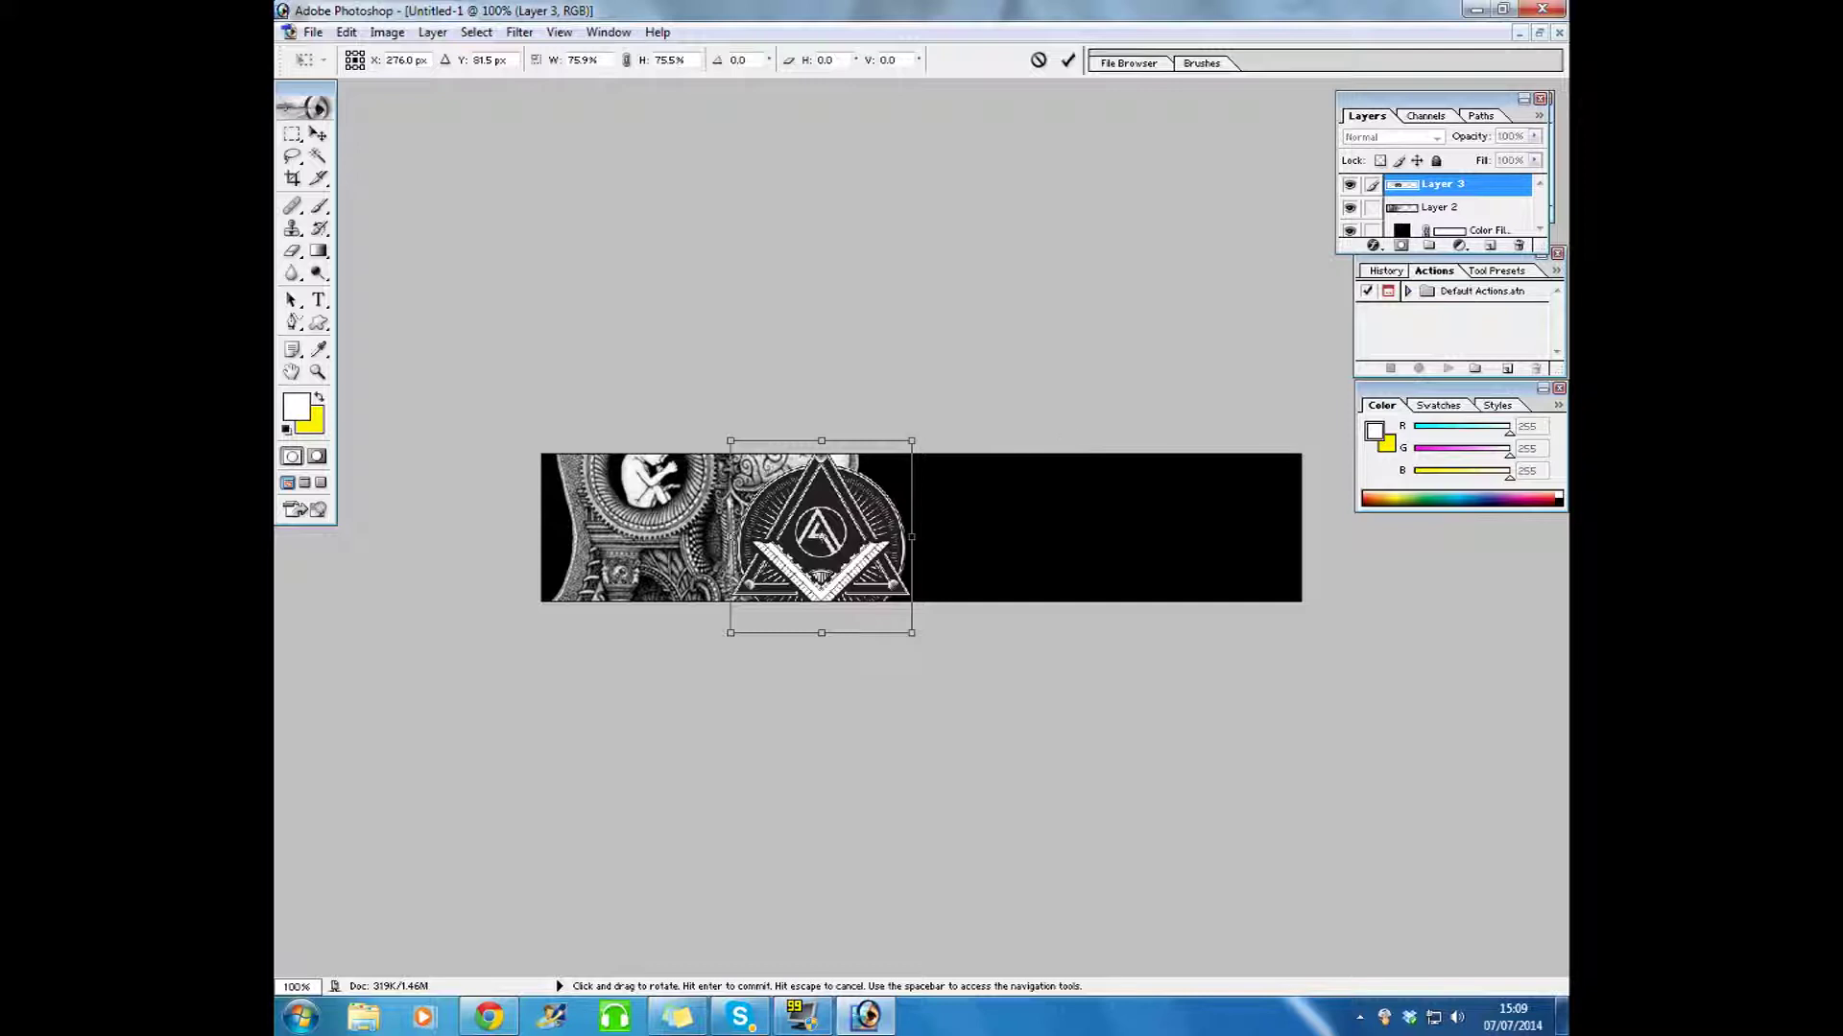
{"action": "left_click", "coordinate": [317, 135]}
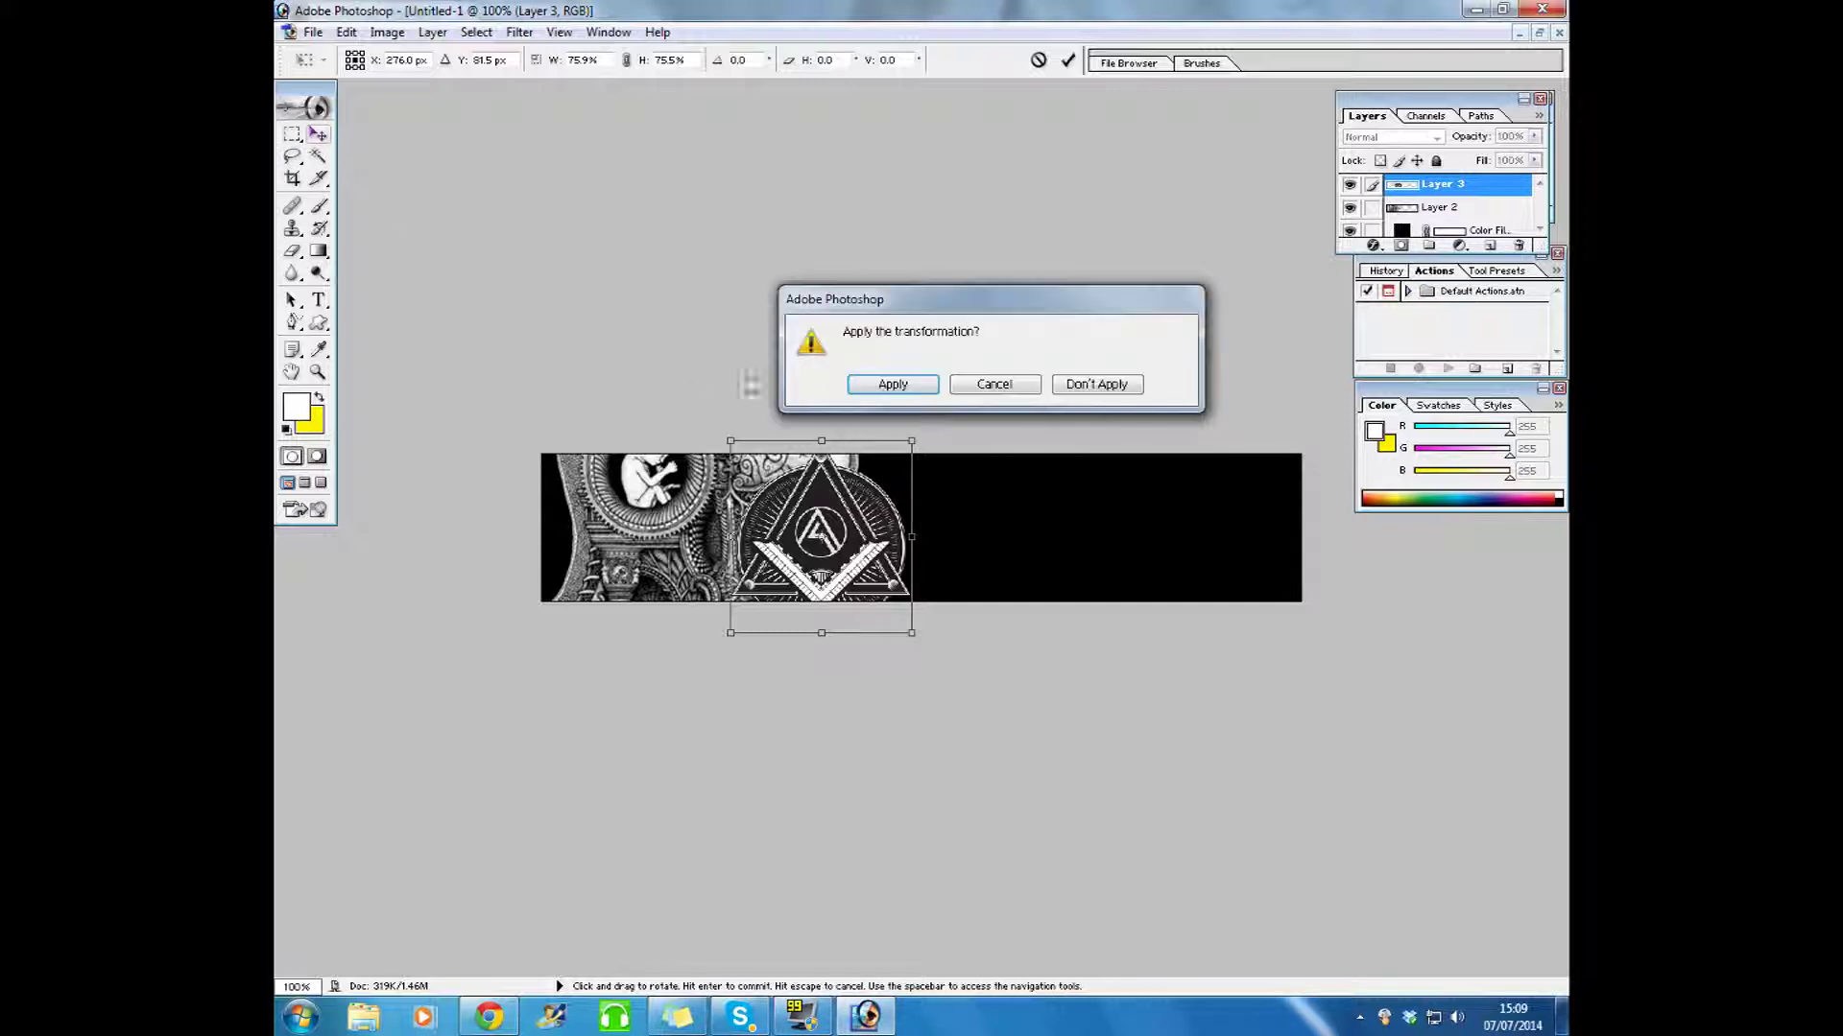
{"action": "left_click", "coordinate": [881, 385]}
Step: Shift the skull on Layer 2 down to expose the fetus circle, then cover that circle with the logo, scaled to about 85%
{"action": "left_click", "coordinate": [1459, 213]}
{"action": "left_click_drag", "start_coordinate": [683, 498], "coordinate": [708, 559]}
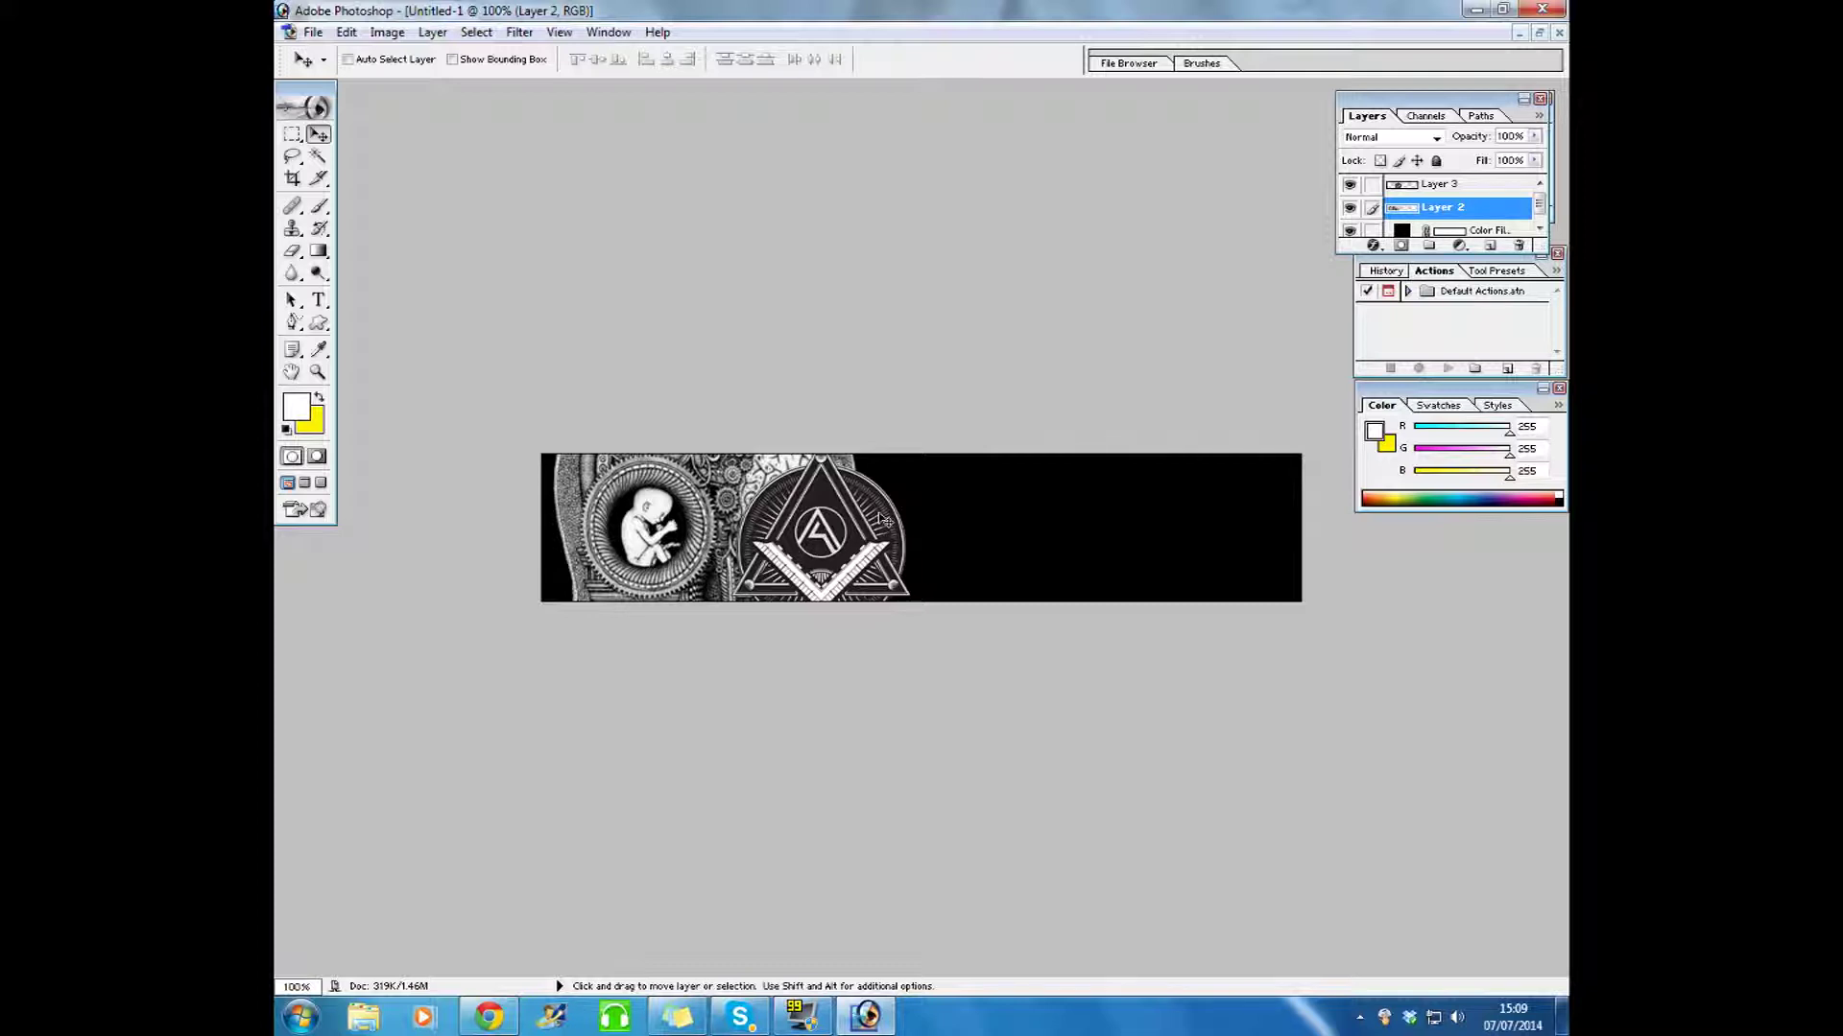
{"action": "left_click", "coordinate": [1424, 191]}
{"action": "left_click_drag", "start_coordinate": [842, 540], "coordinate": [674, 526]}
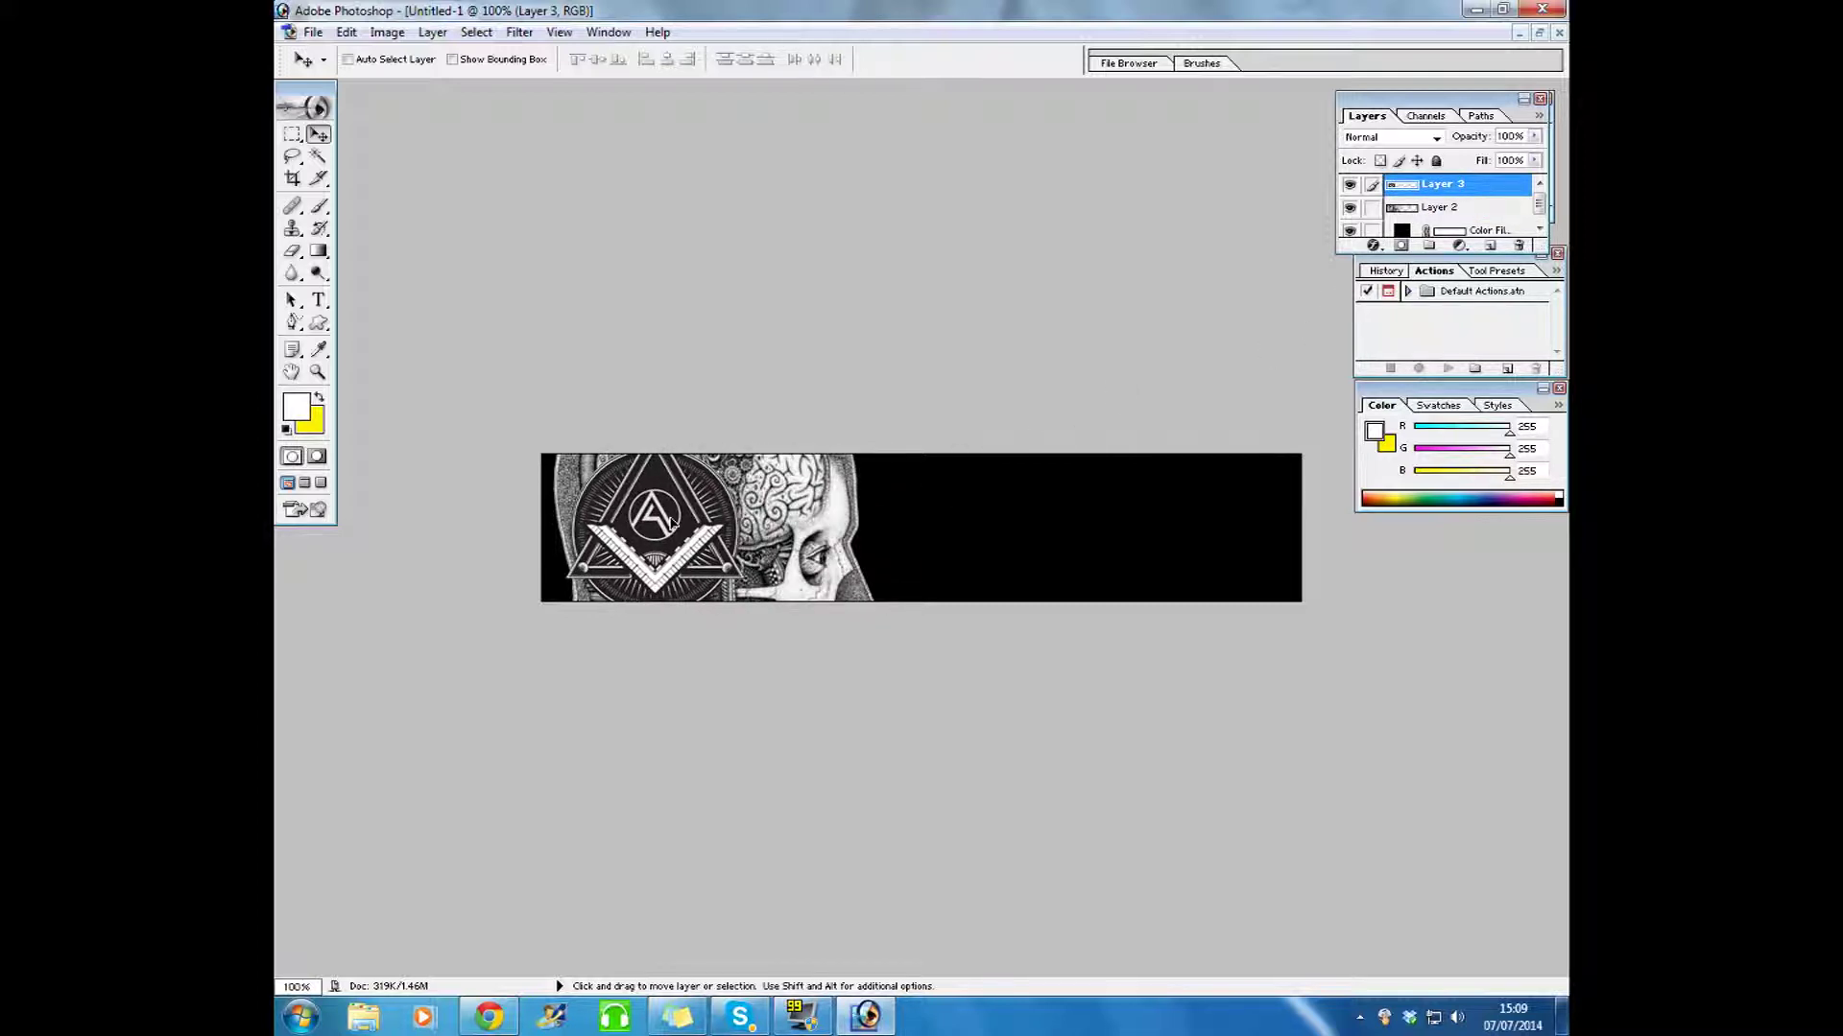
{"action": "key", "text": "ctrl+t"}
{"action": "left_click_drag", "start_coordinate": [746, 595], "coordinate": [695, 547]}
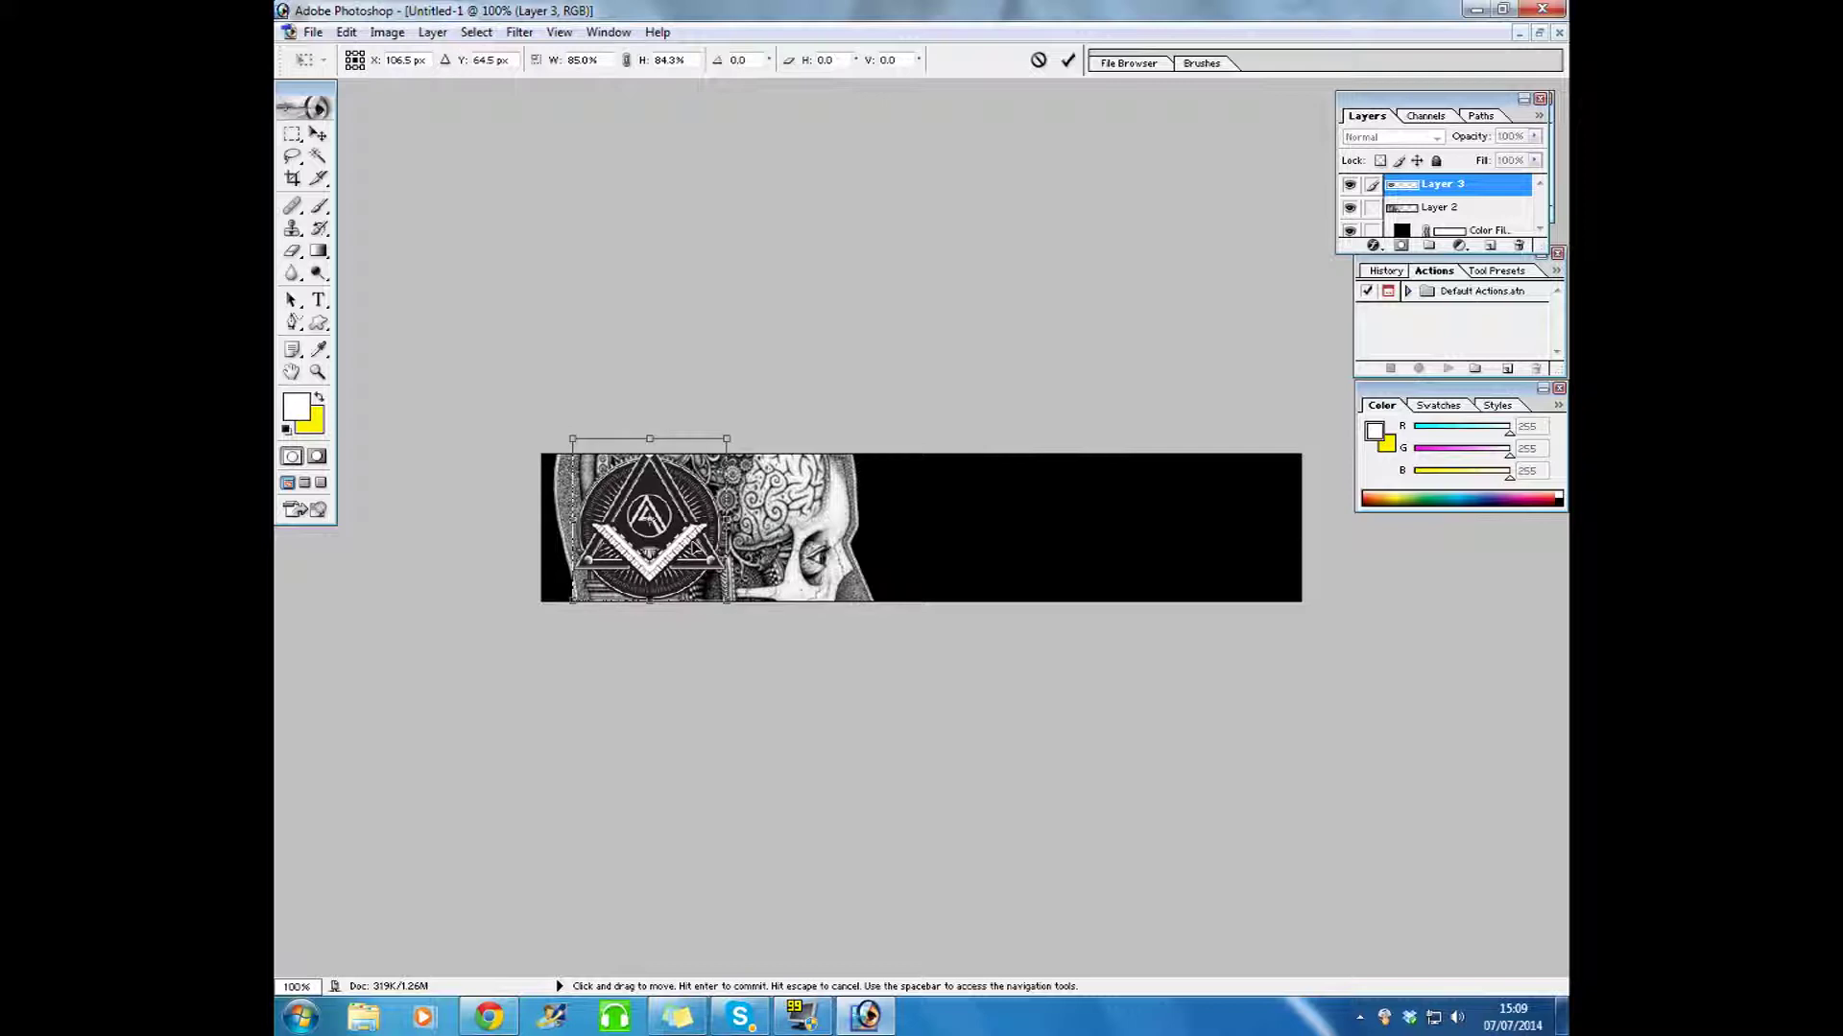
{"action": "left_click", "coordinate": [316, 135]}
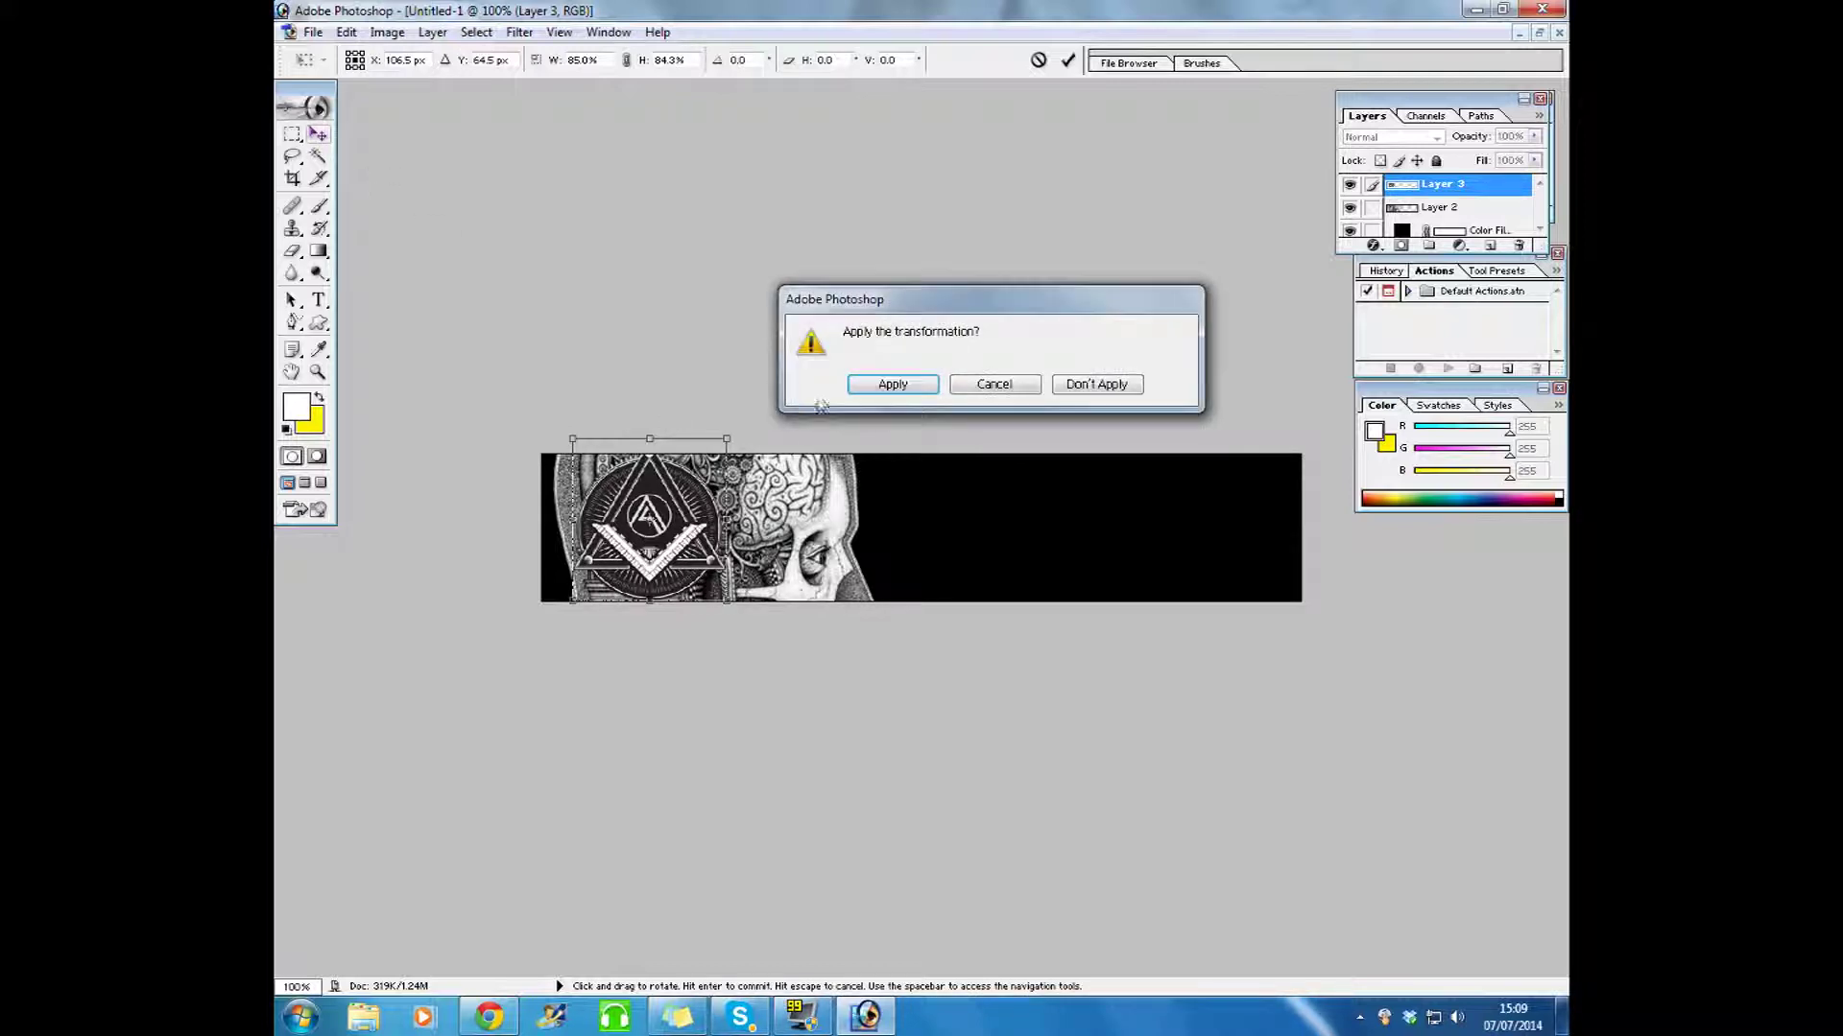
{"action": "left_click", "coordinate": [863, 387]}
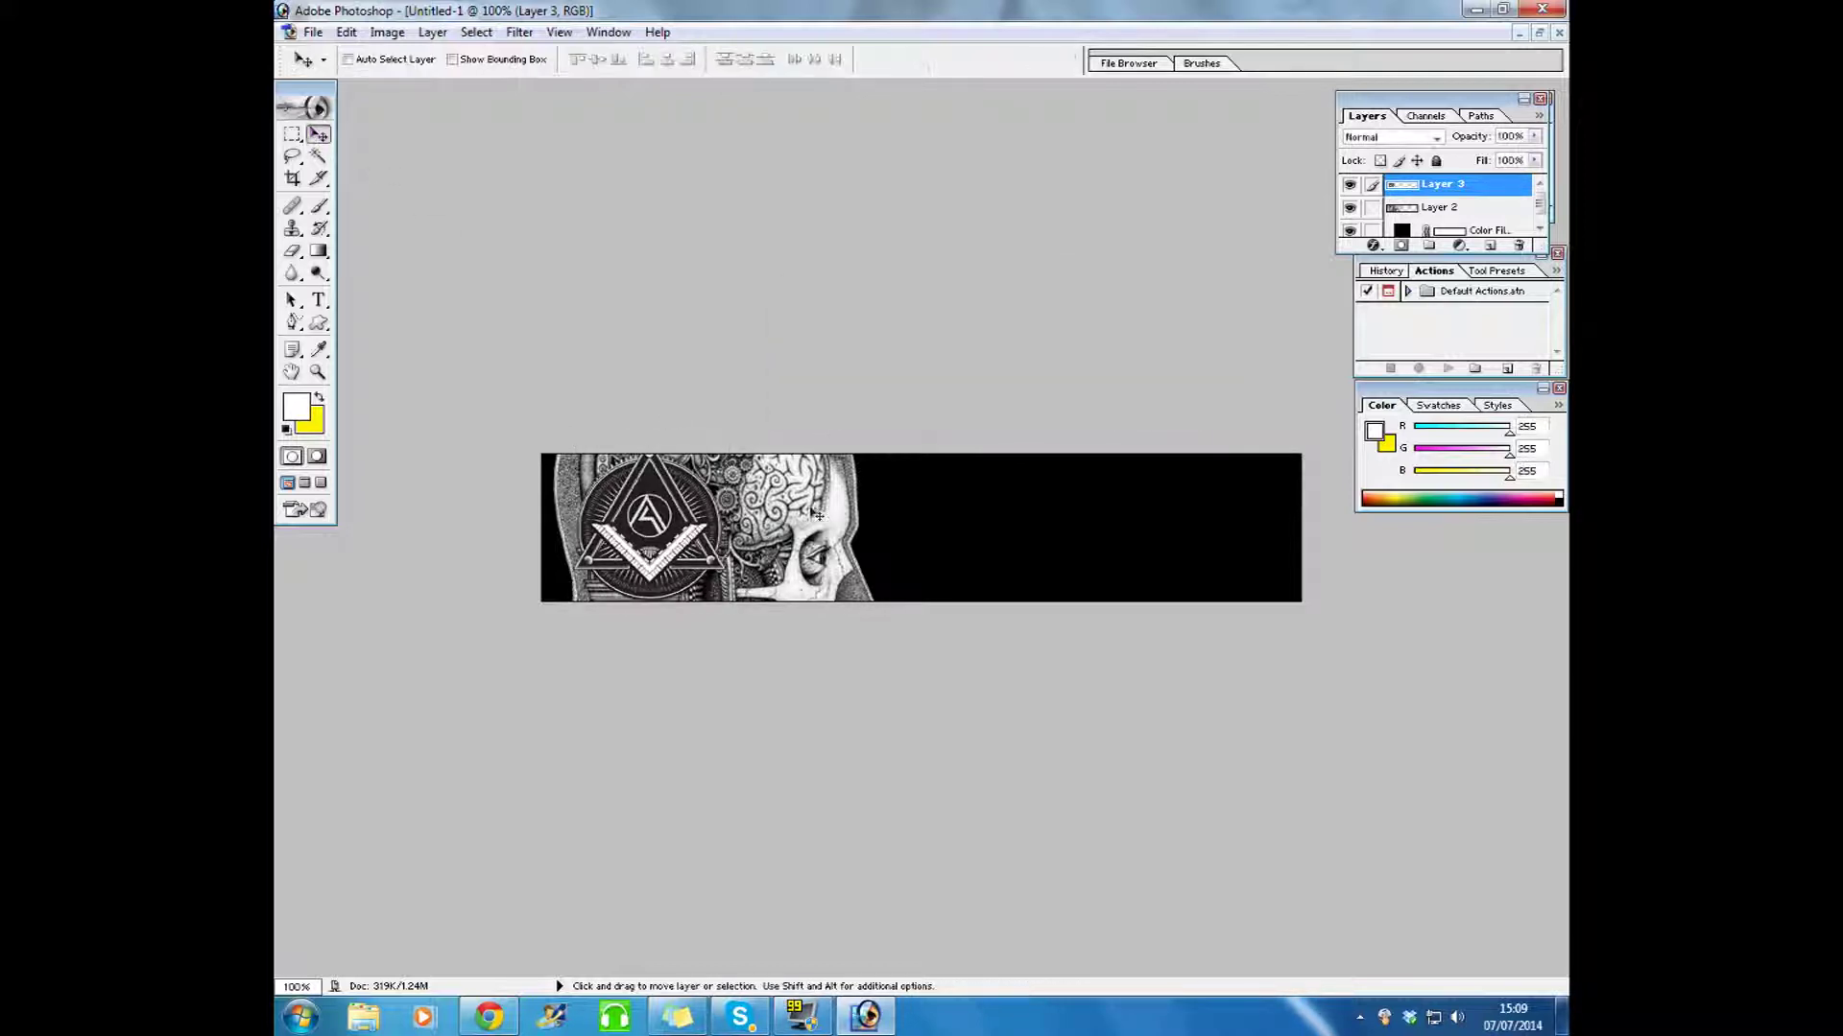
Step: Move the skull head back up so the face shows down to the teeth, and raise the logo to cover the fetus circle again
{"action": "left_click", "coordinate": [1399, 211]}
{"action": "left_click_drag", "start_coordinate": [853, 515], "coordinate": [848, 466]}
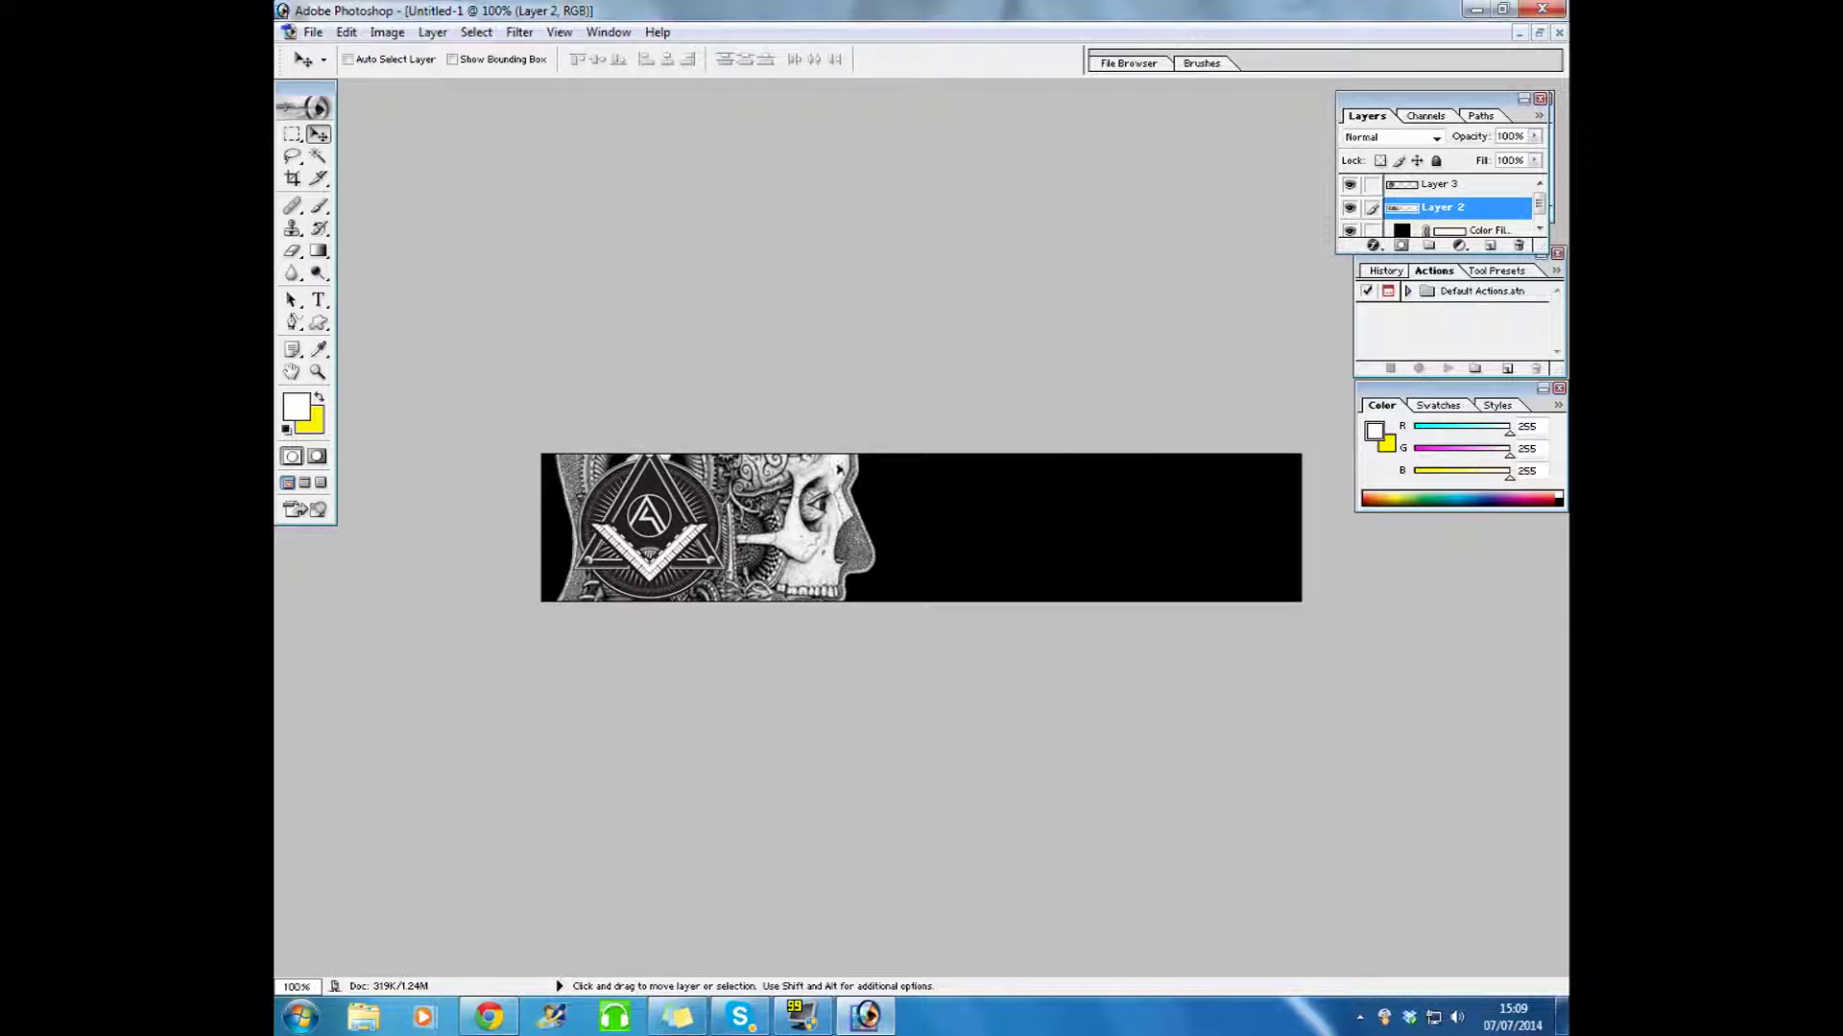
{"action": "left_click", "coordinate": [1401, 185]}
{"action": "mouse_move", "coordinate": [686, 514]}
{"action": "left_mouse_down"}
{"action": "mouse_move", "coordinate": [684, 445]}
{"action": "mouse_move", "coordinate": [689, 477]}
{"action": "left_mouse_up"}
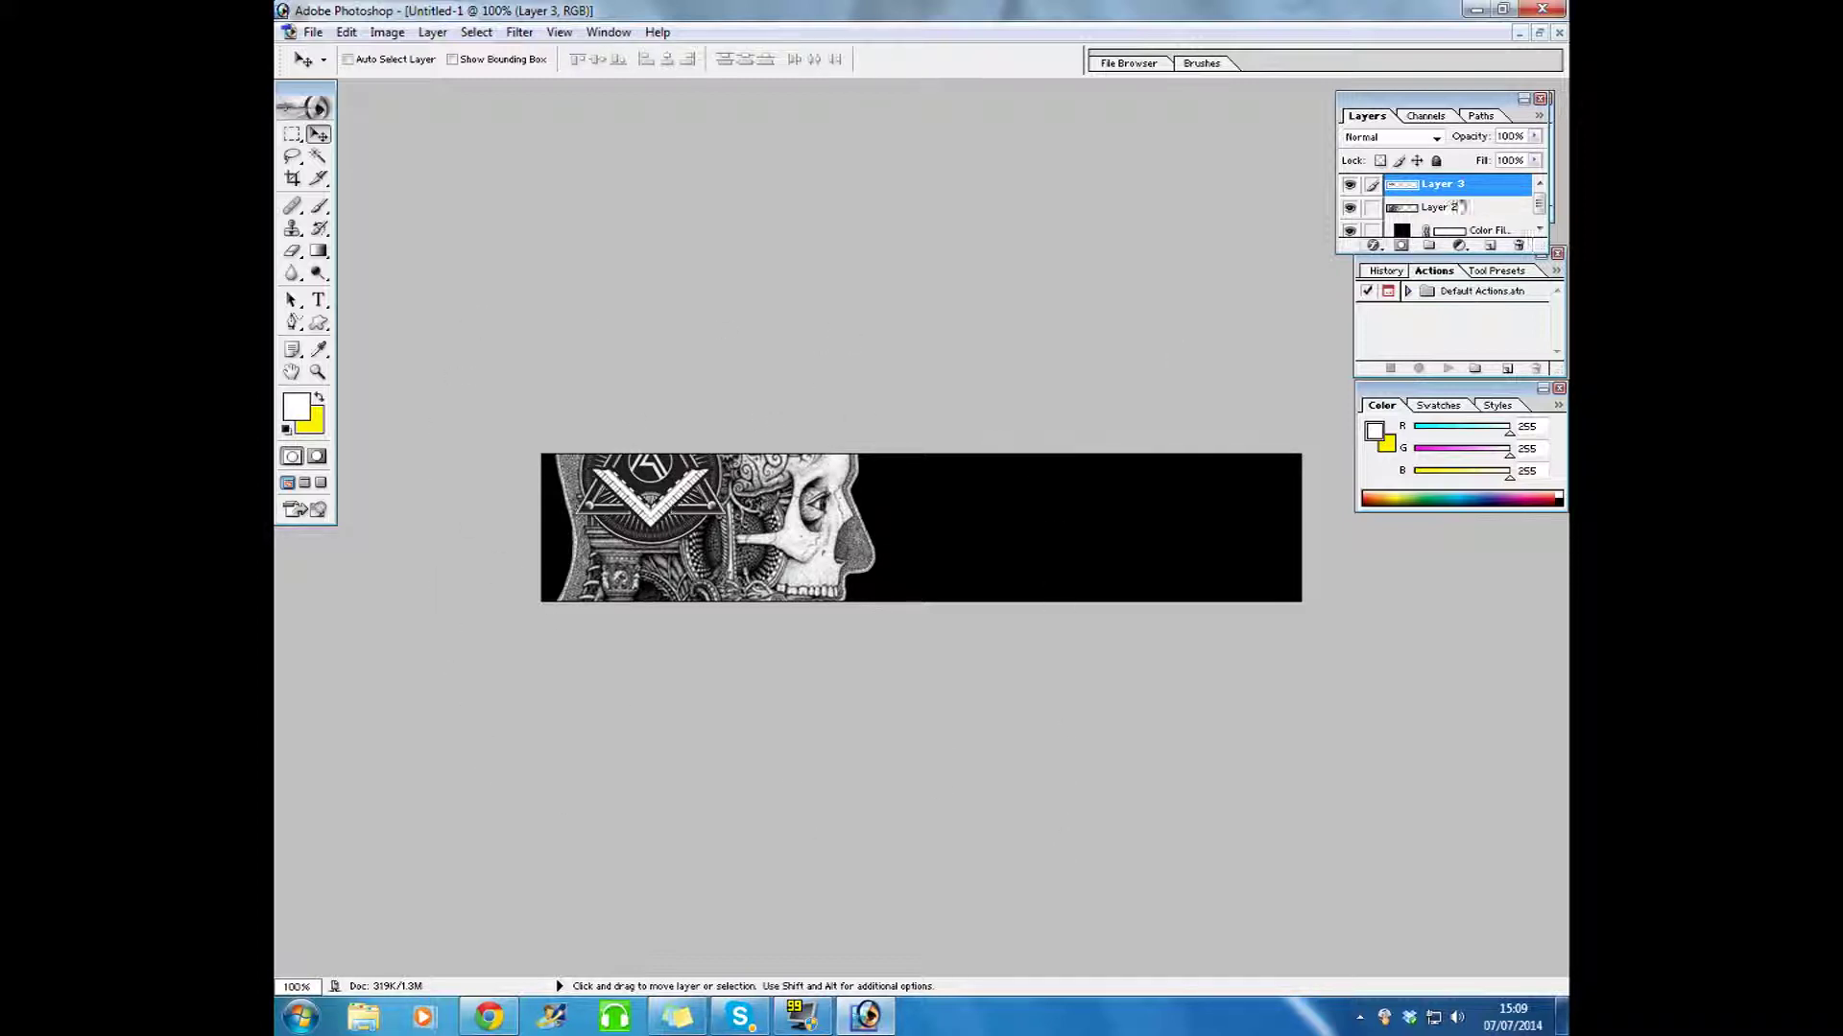
Step: Set the opacity of the small logo on Layer 3 to 80%
{"action": "left_click", "coordinate": [1538, 33]}
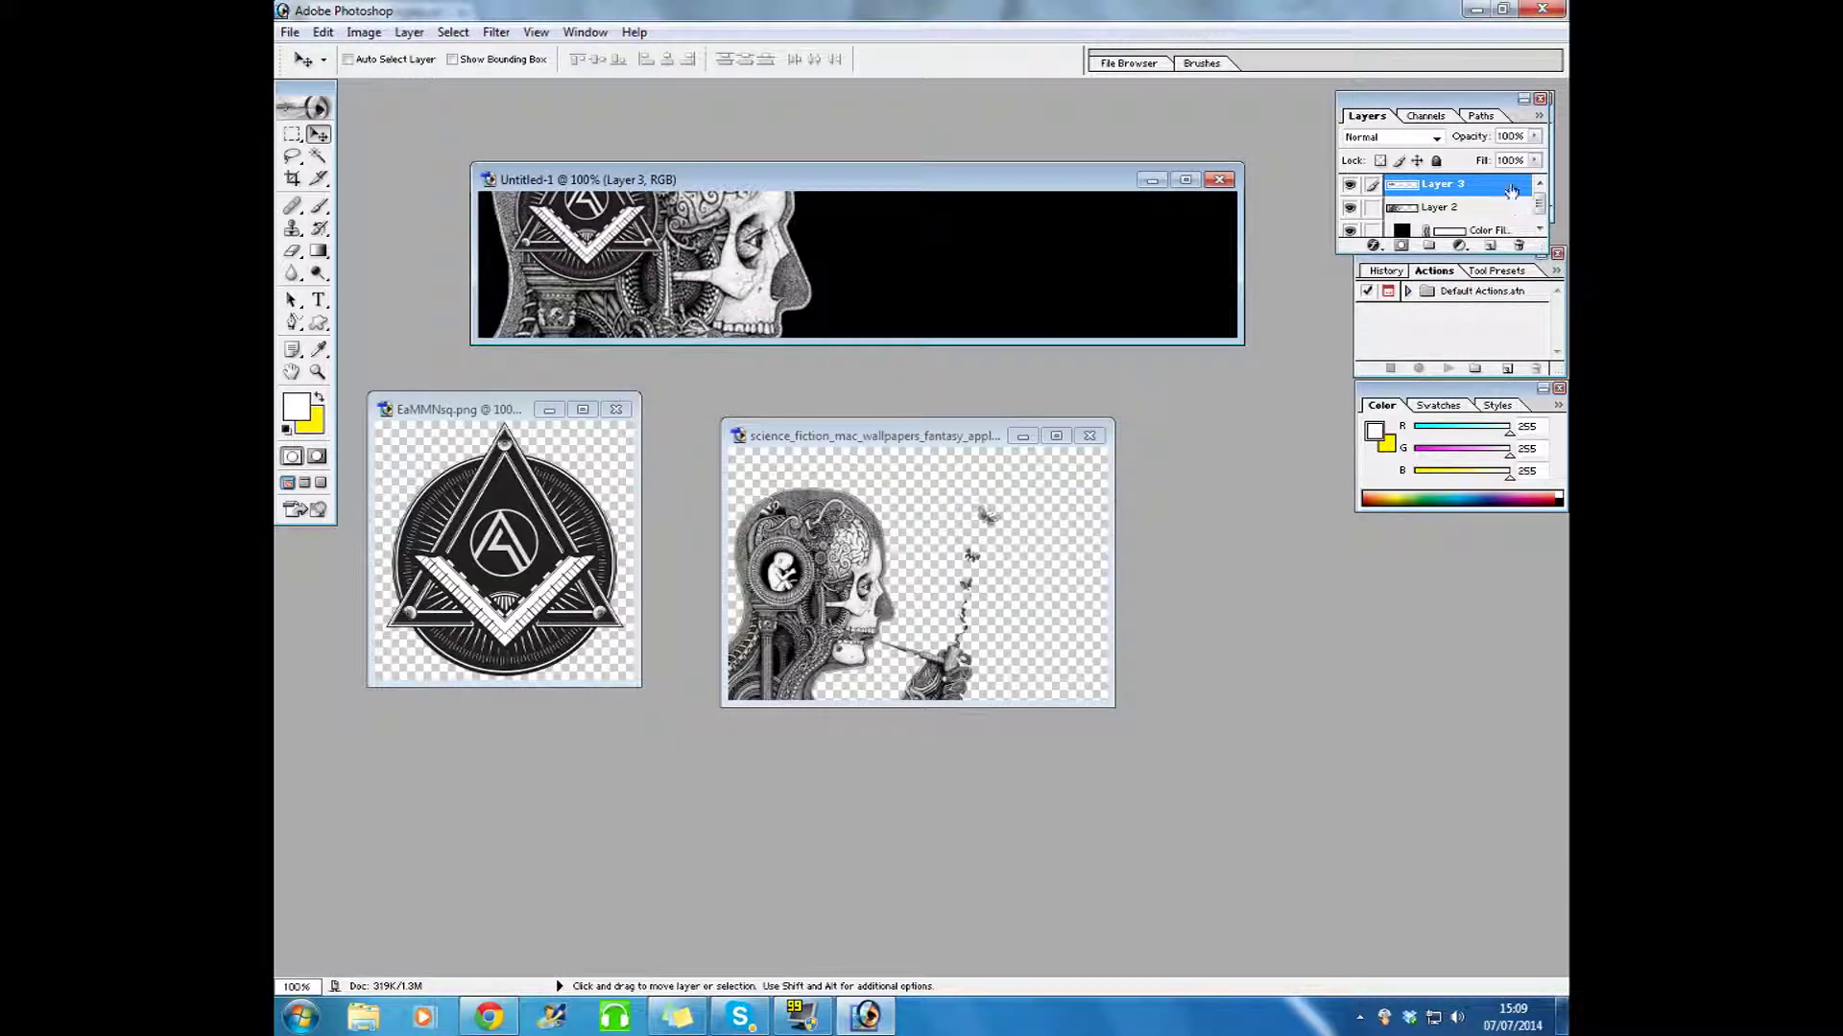
{"action": "left_click", "coordinate": [1535, 139]}
{"action": "left_click_drag", "start_coordinate": [1525, 164], "coordinate": [1520, 165]}
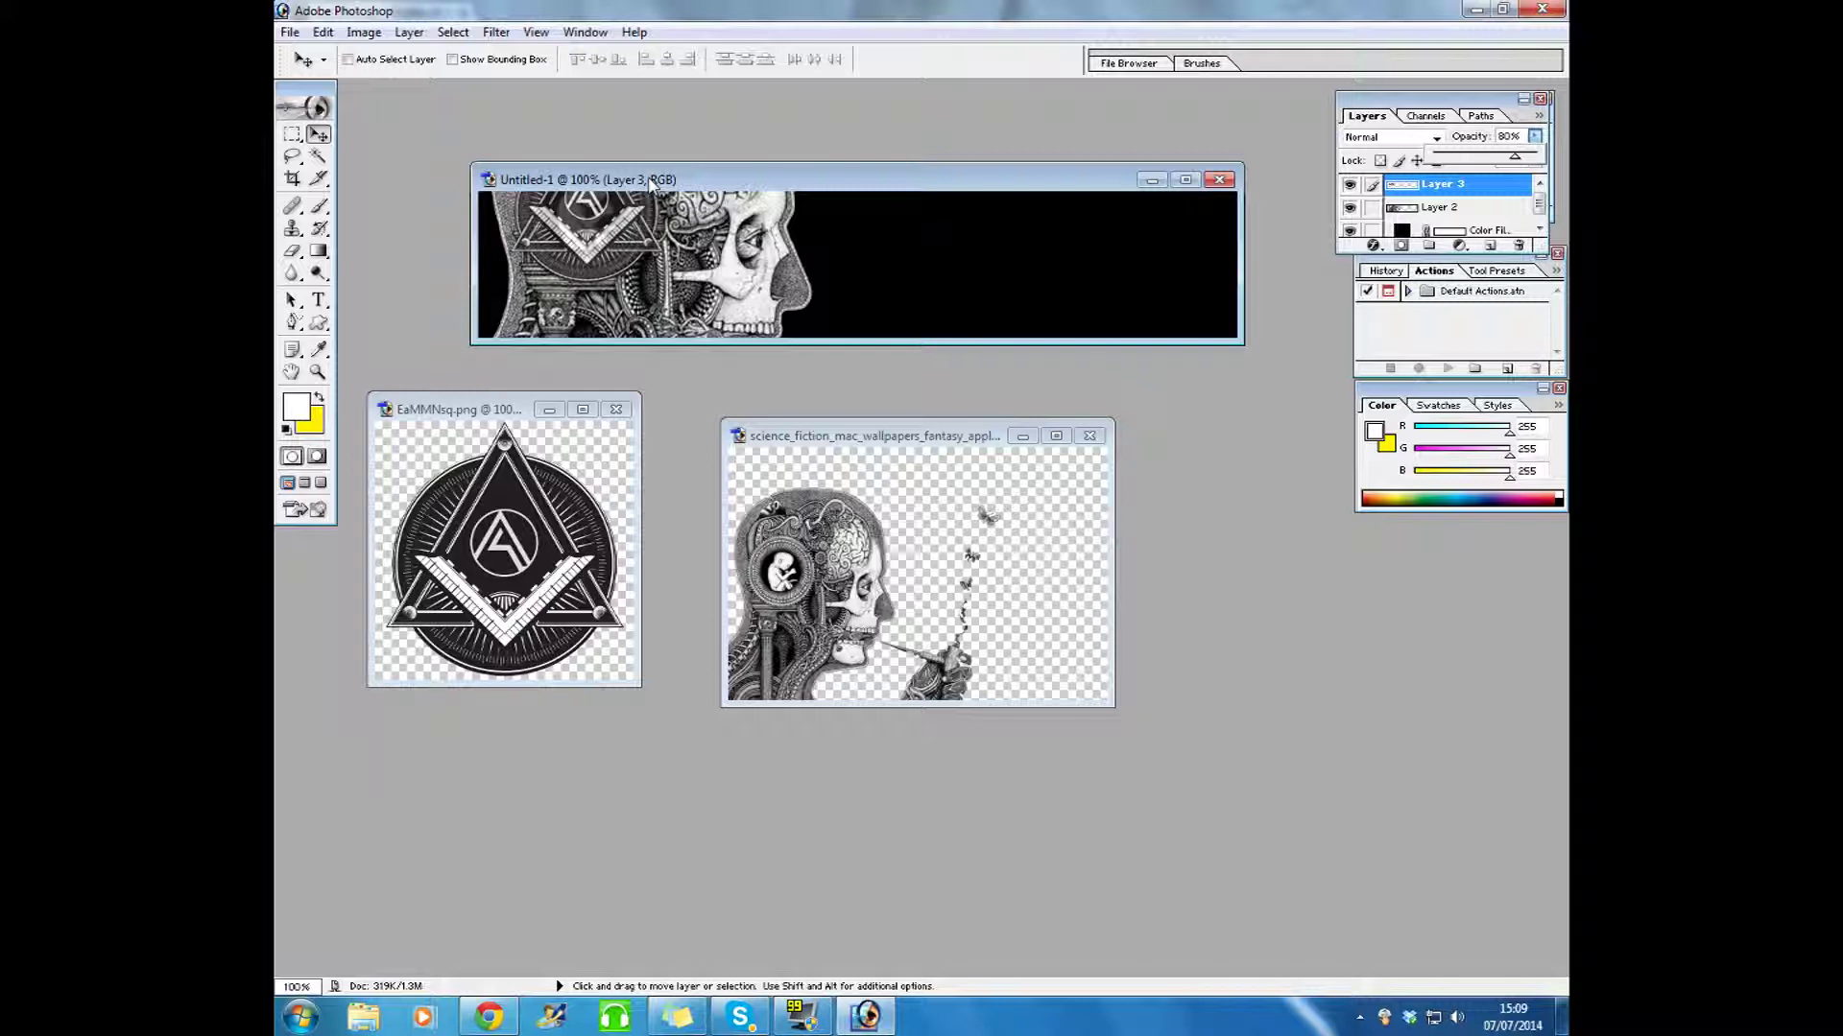
Step: Copy the clan logo into the banner again, place its layer beneath Layer 2 and move it close to the skull's face
{"action": "left_click", "coordinate": [489, 544]}
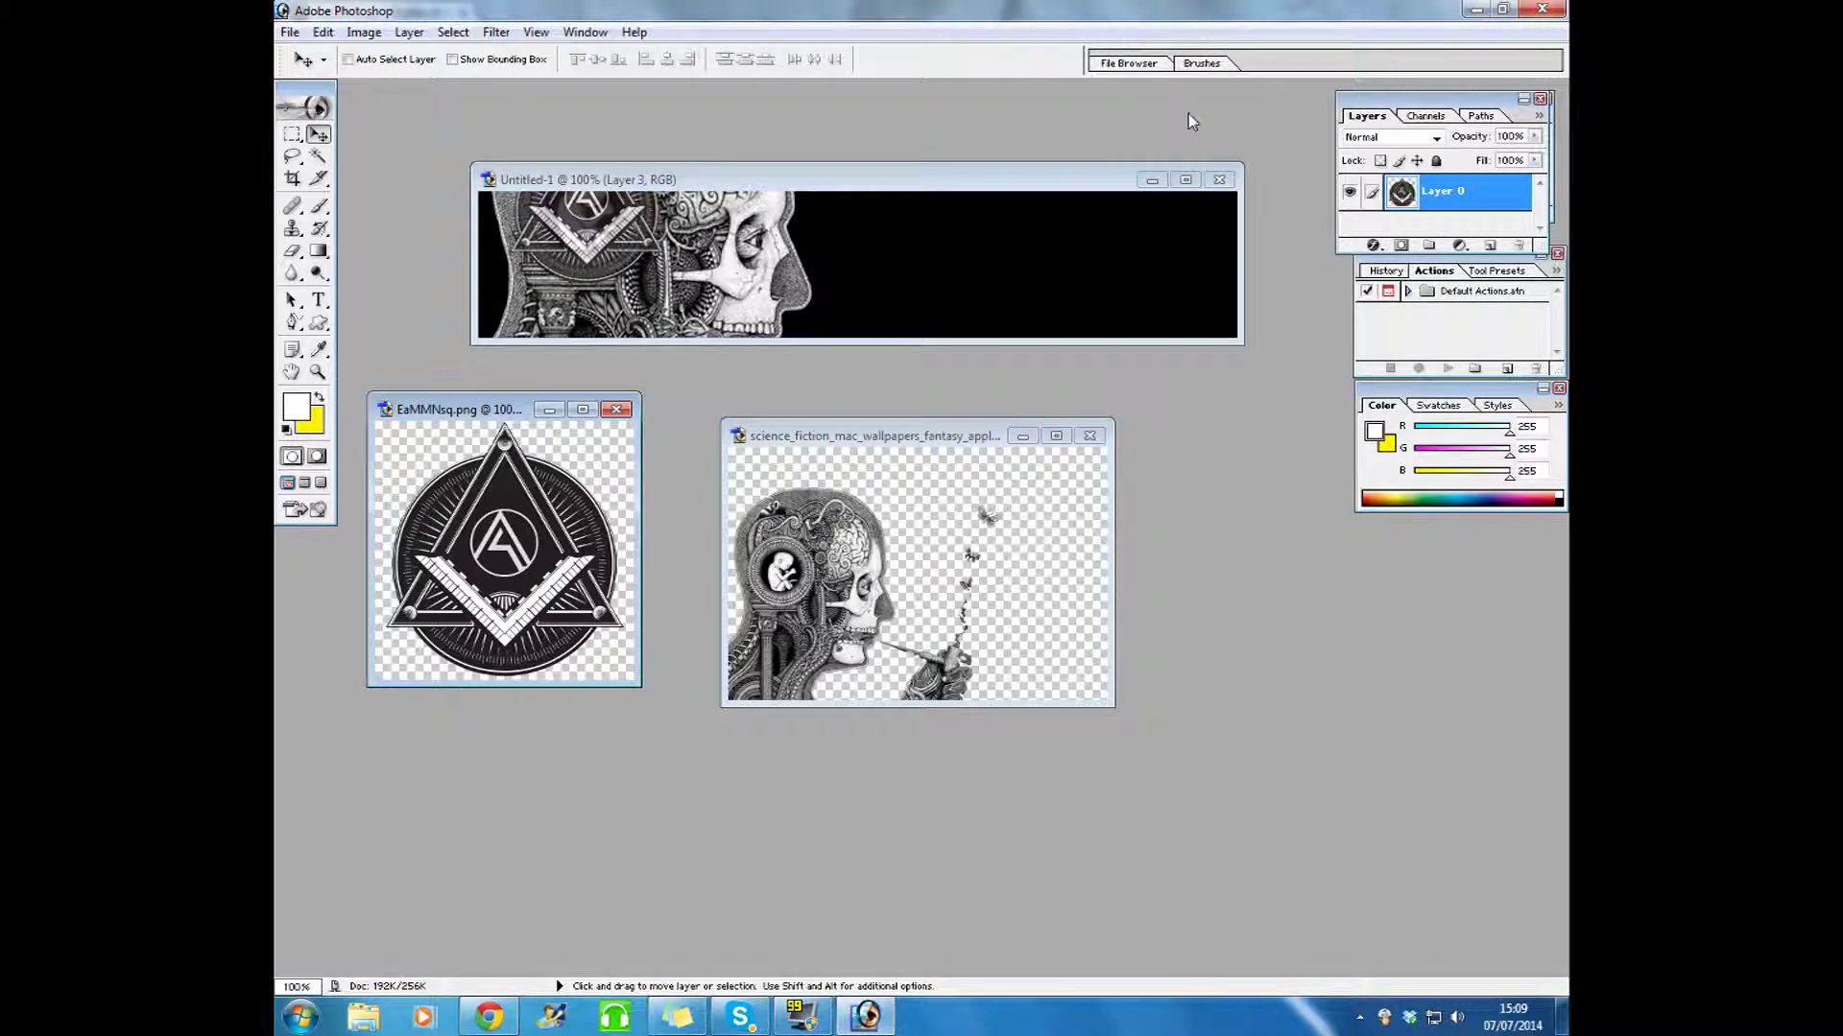
{"action": "left_click_drag", "start_coordinate": [538, 526], "coordinate": [1003, 252]}
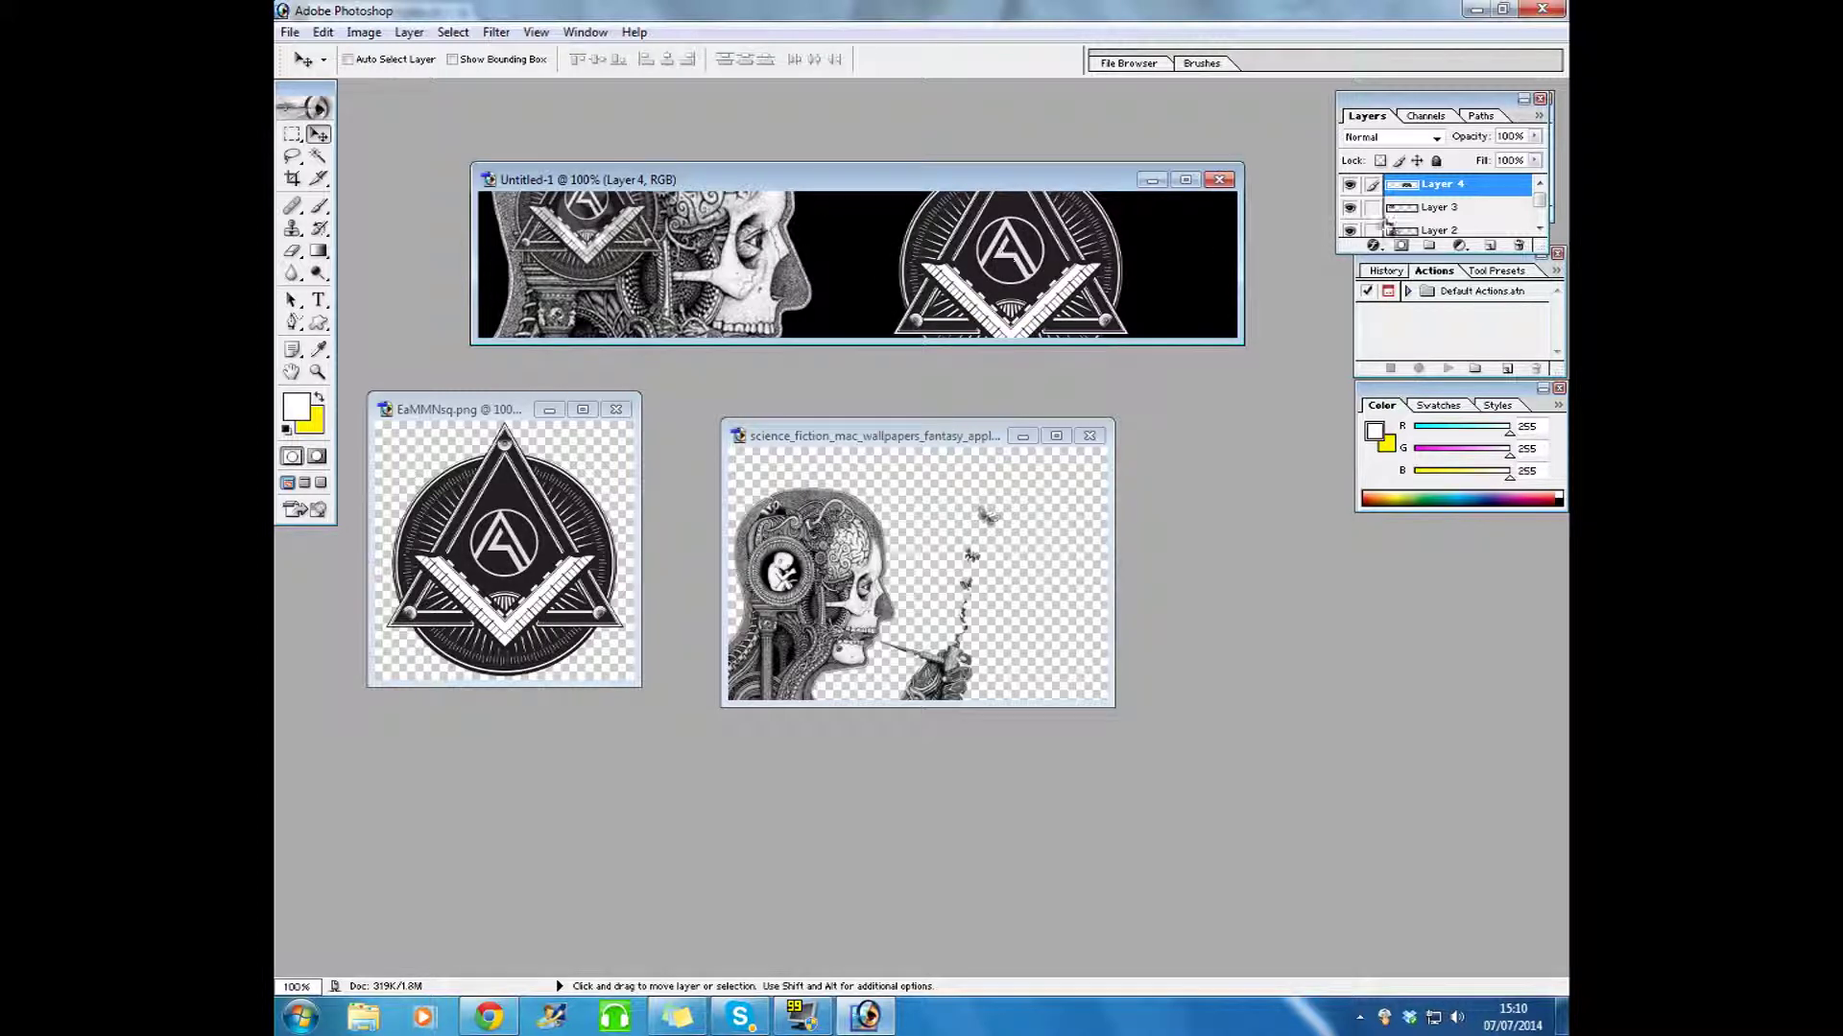
{"action": "left_click_drag", "start_coordinate": [1461, 192], "coordinate": [1457, 230]}
{"action": "left_click_drag", "start_coordinate": [1024, 283], "coordinate": [976, 281]}
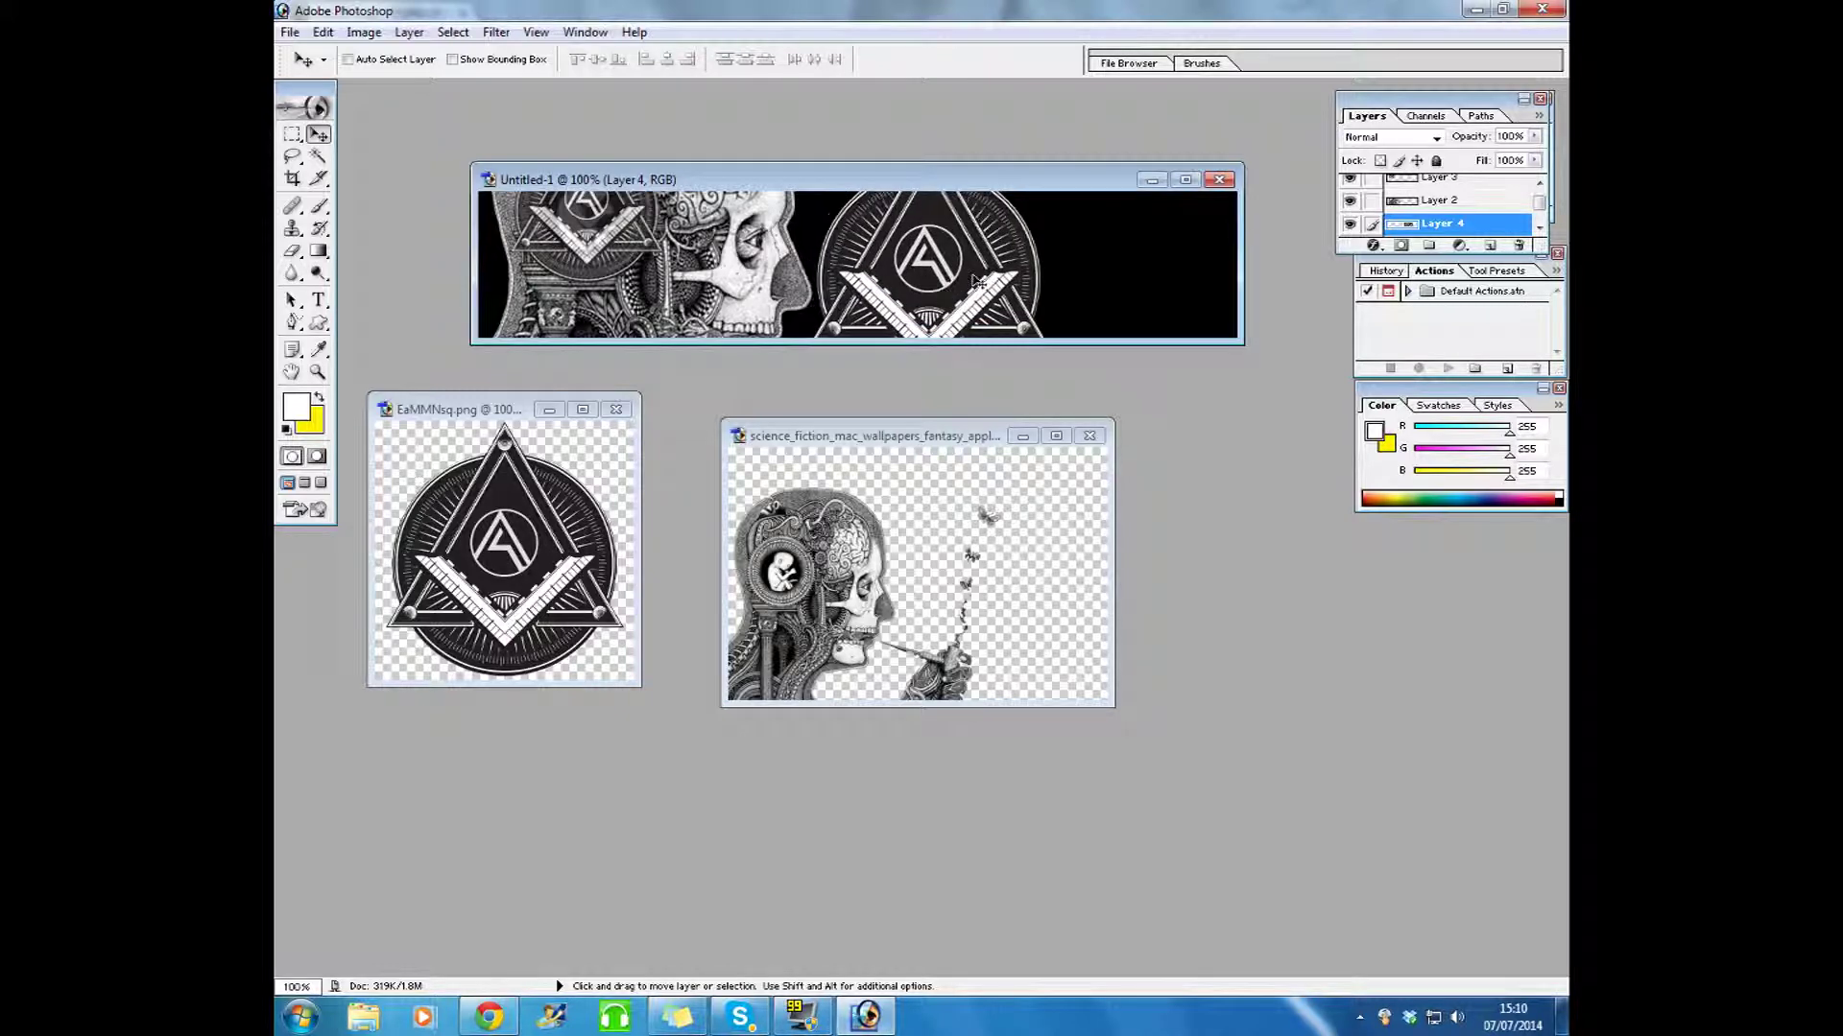
Step: Enlarge the second logo to about 196% wide and 182% high, and position it to fill the black area beside the face
{"action": "left_click", "coordinate": [1185, 179]}
{"action": "left_click_drag", "start_coordinate": [965, 526], "coordinate": [1041, 596]}
{"action": "key", "text": "ctrl+t"}
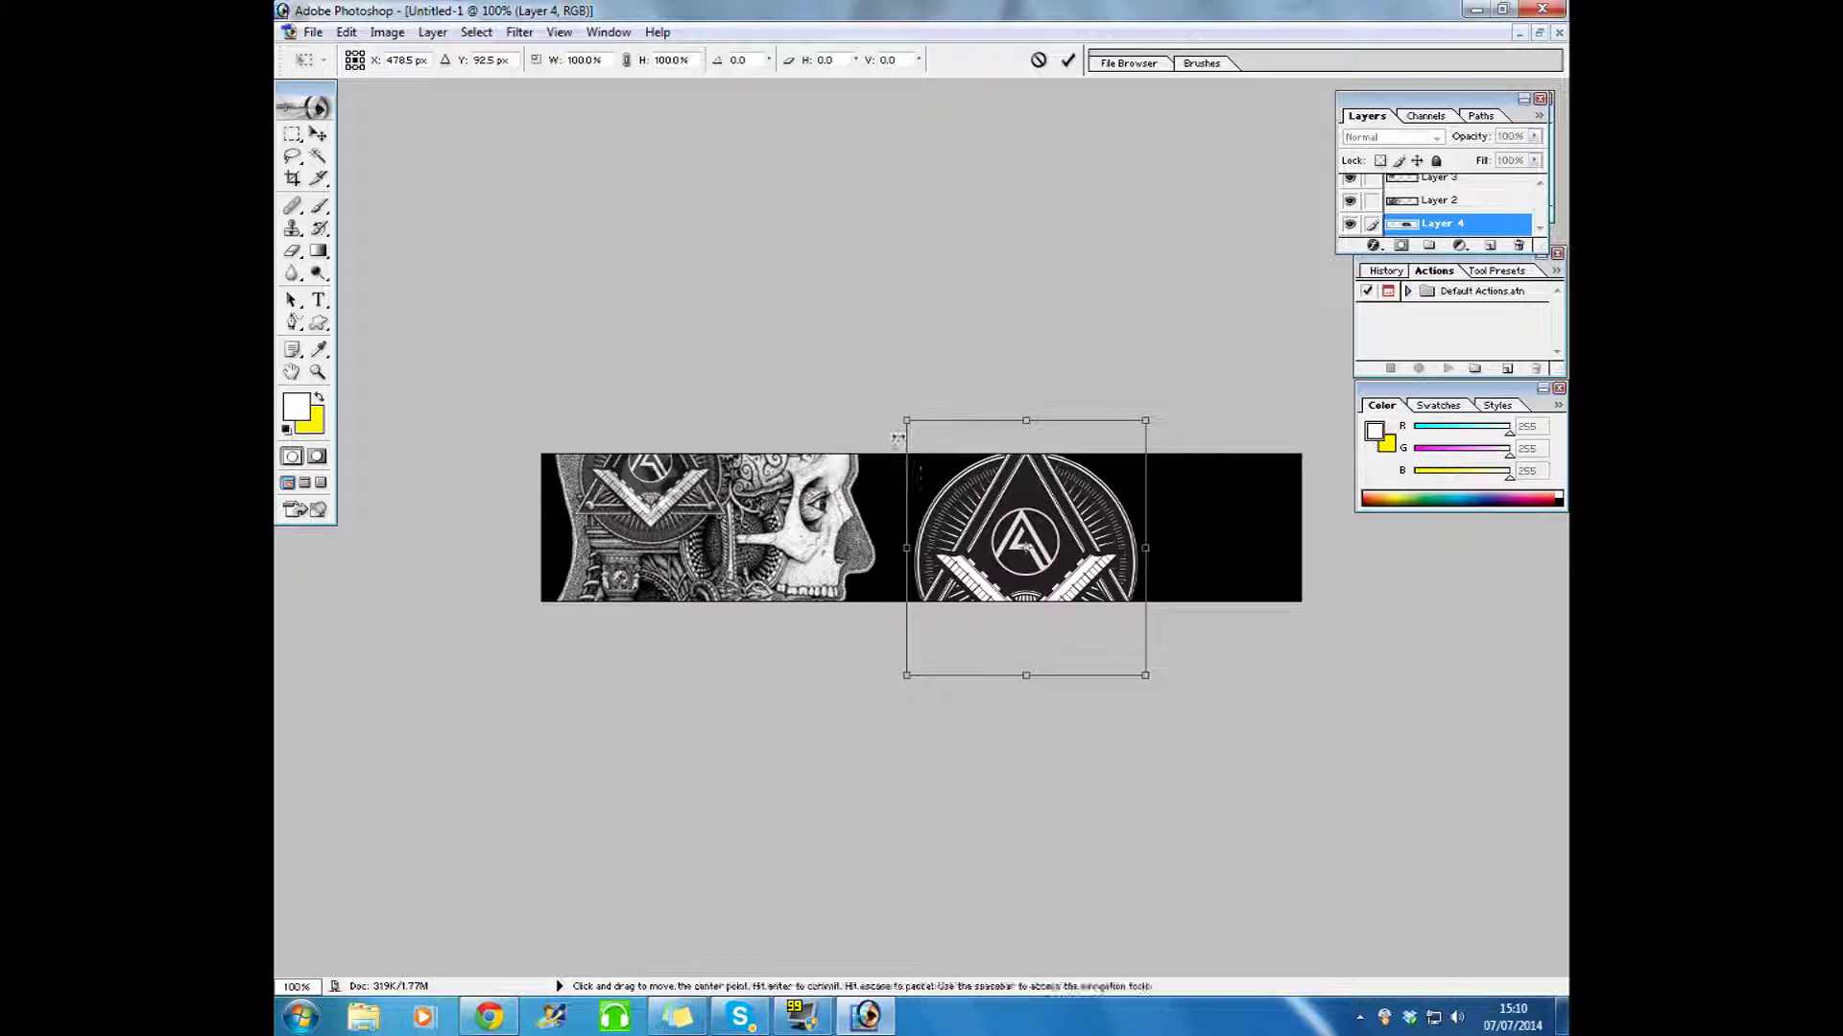
{"action": "left_click_drag", "start_coordinate": [906, 422], "coordinate": [762, 271]}
{"action": "left_click_drag", "start_coordinate": [945, 526], "coordinate": [1038, 592]}
{"action": "left_click_drag", "start_coordinate": [1253, 333], "coordinate": [1330, 279]}
{"action": "mouse_move", "coordinate": [1162, 510]}
{"action": "left_mouse_down"}
{"action": "mouse_move", "coordinate": [1071, 516]}
{"action": "mouse_move", "coordinate": [1137, 527]}
{"action": "left_mouse_up"}
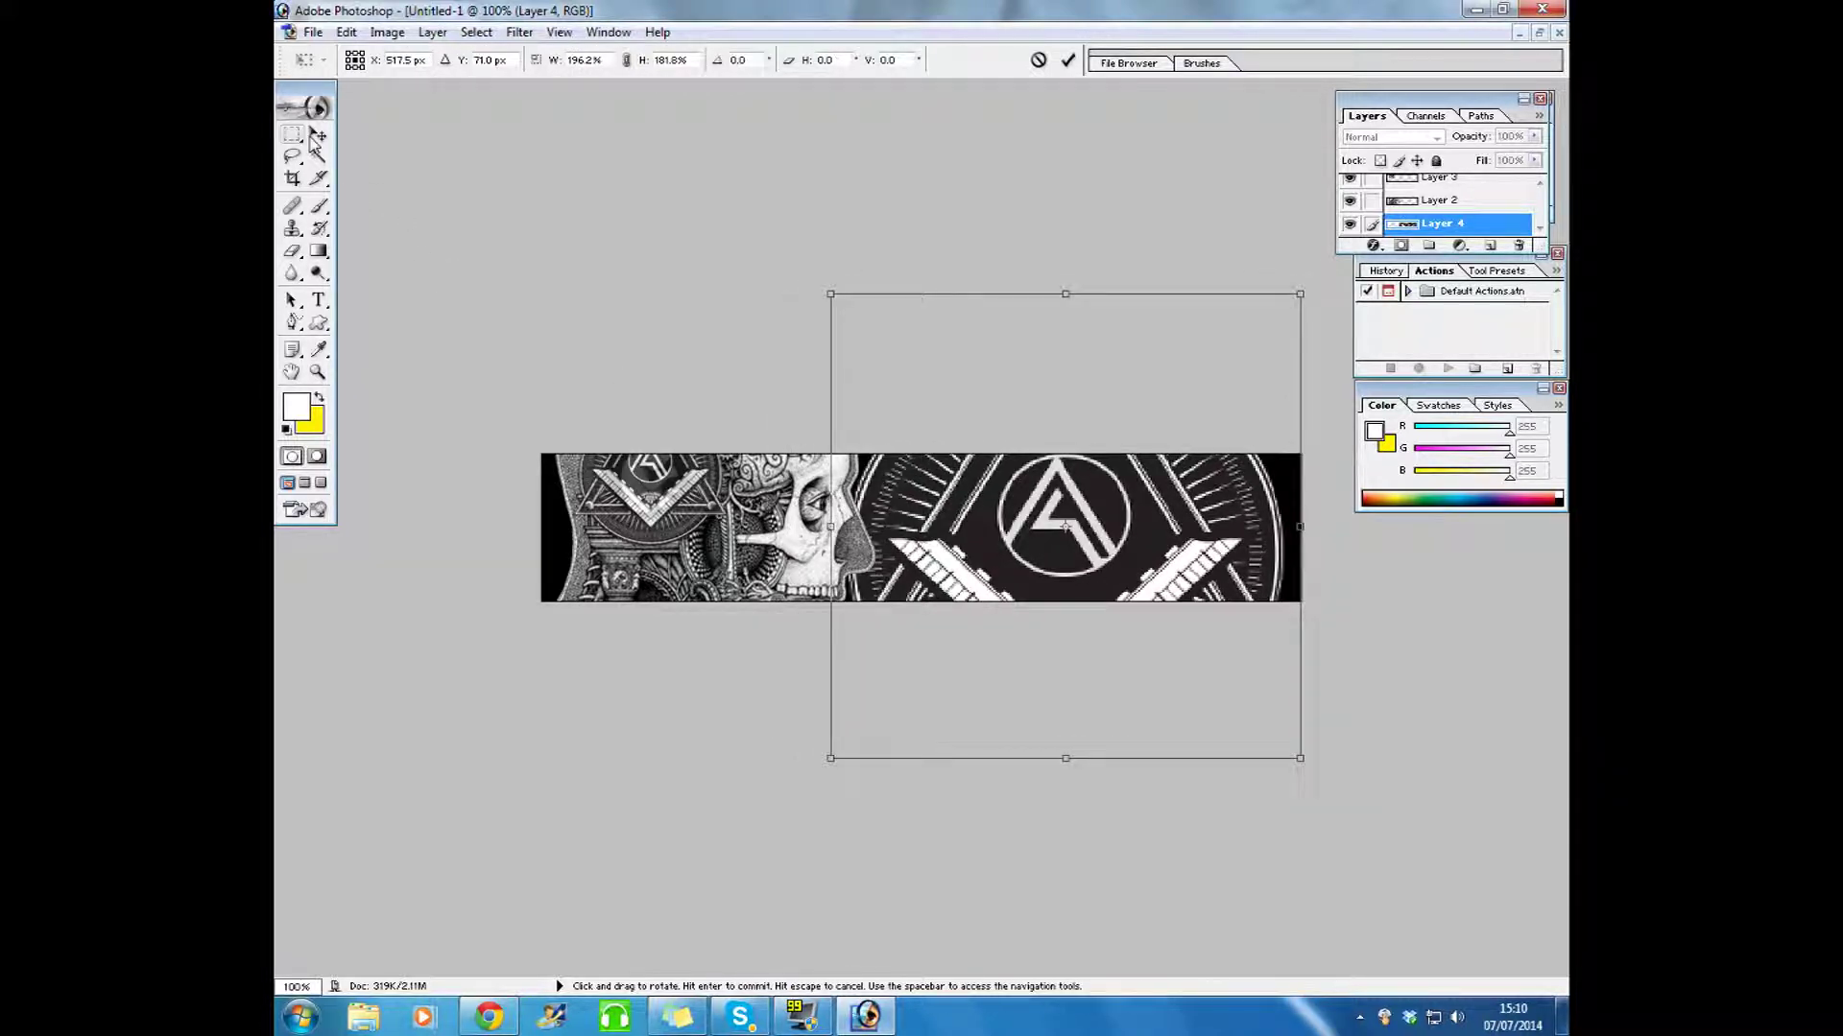
{"action": "left_click", "coordinate": [316, 136]}
{"action": "left_click", "coordinate": [875, 386]}
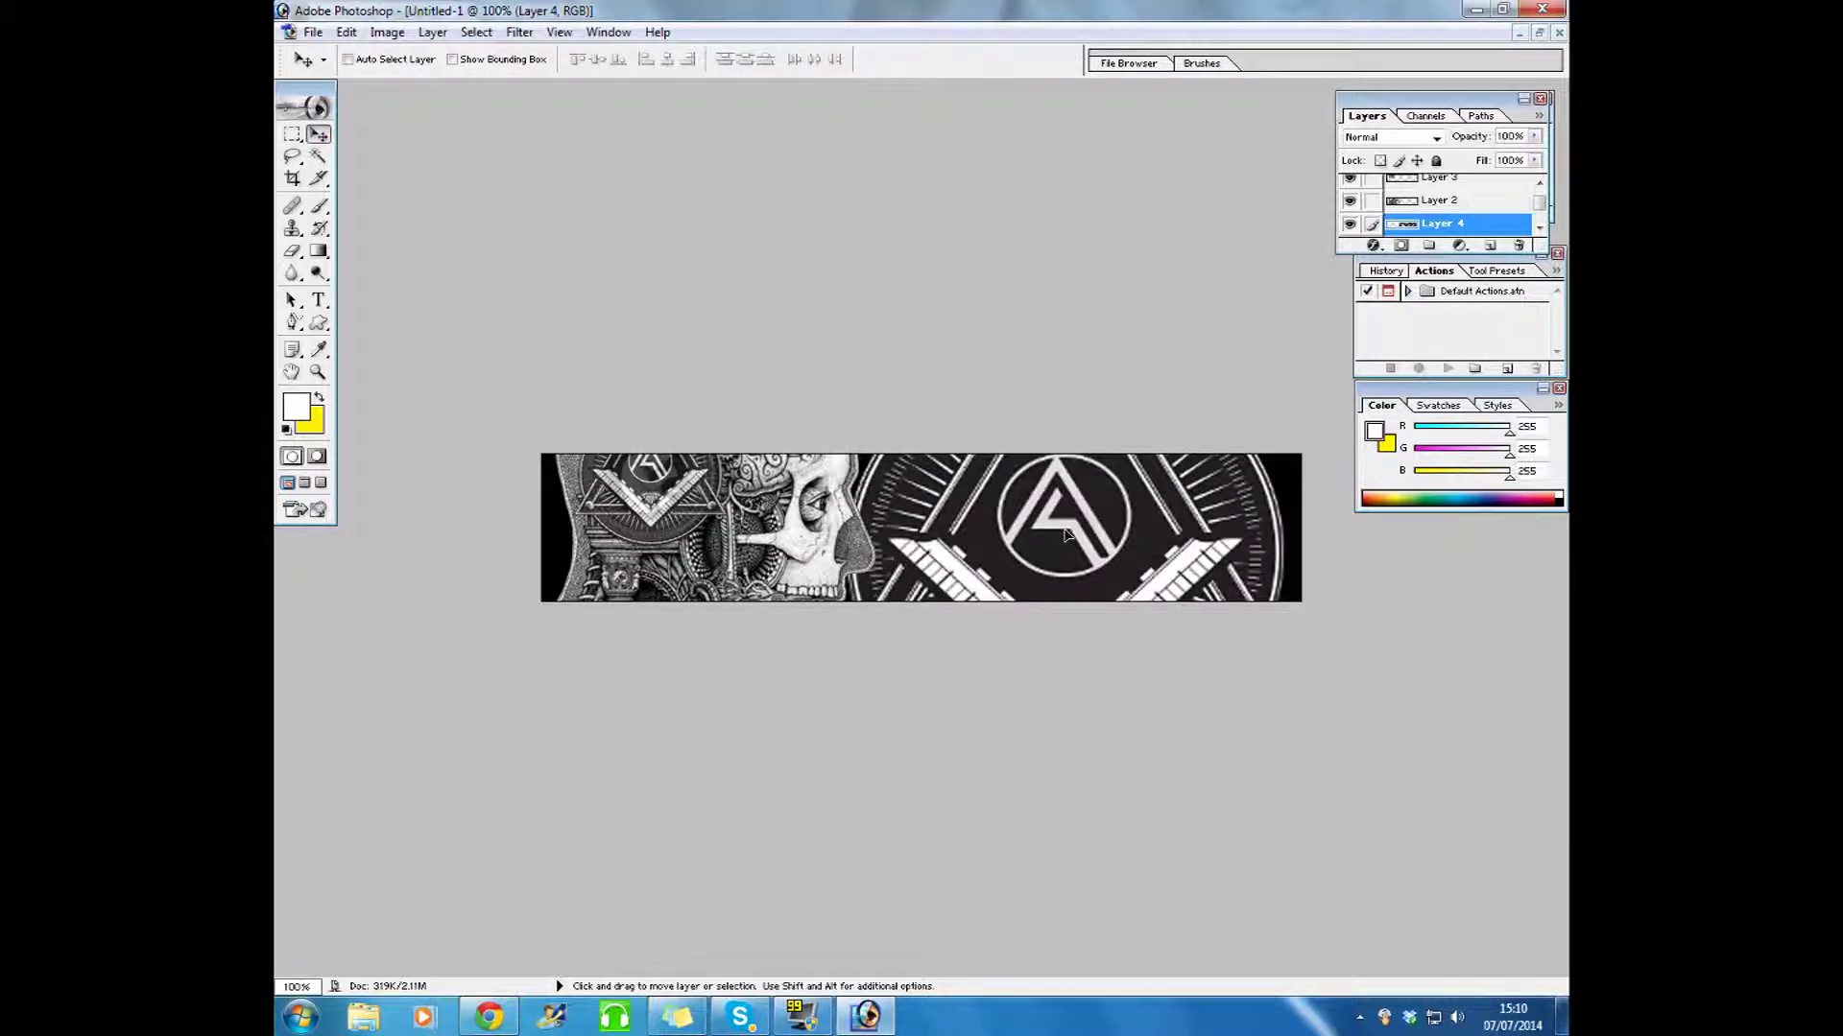
{"action": "left_click_drag", "start_coordinate": [1041, 552], "coordinate": [1056, 504]}
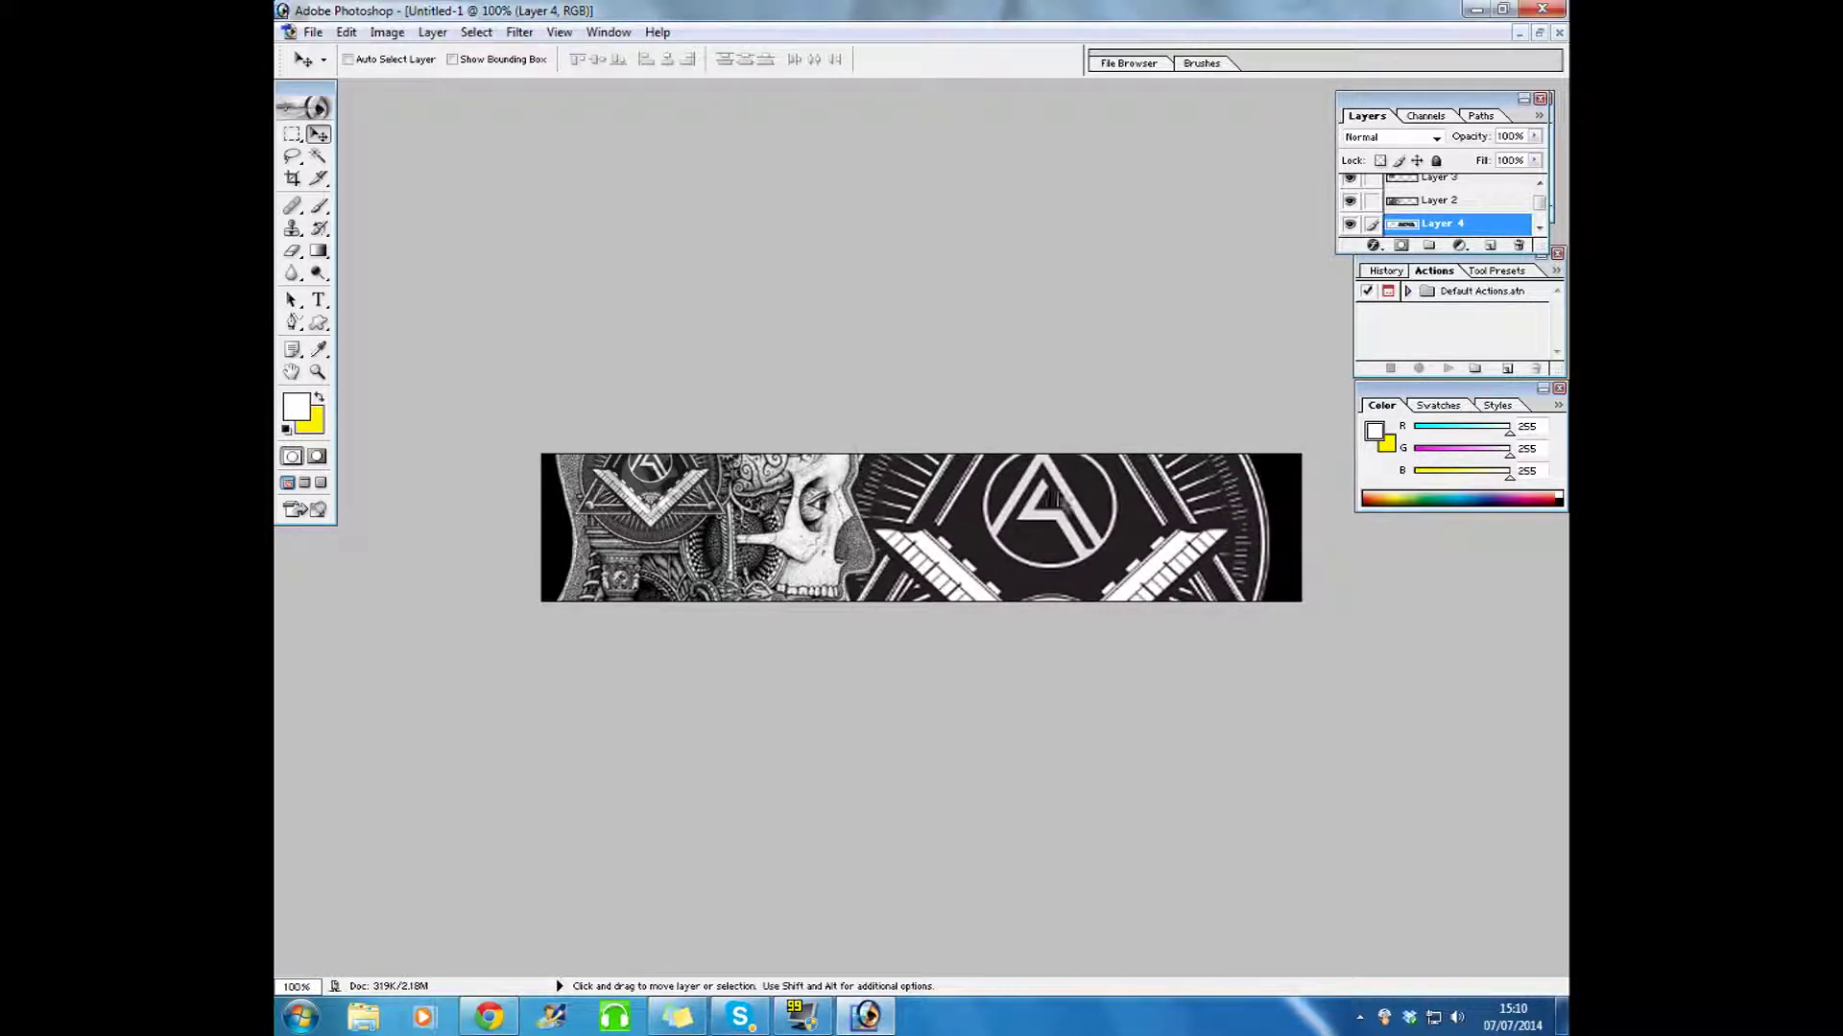
Step: Fade the large background logo to 22% opacity and nudge it so its central emblem sits mid-height in the banner
{"action": "left_click", "coordinate": [1535, 136]}
{"action": "left_click_drag", "start_coordinate": [1534, 157], "coordinate": [1458, 165]}
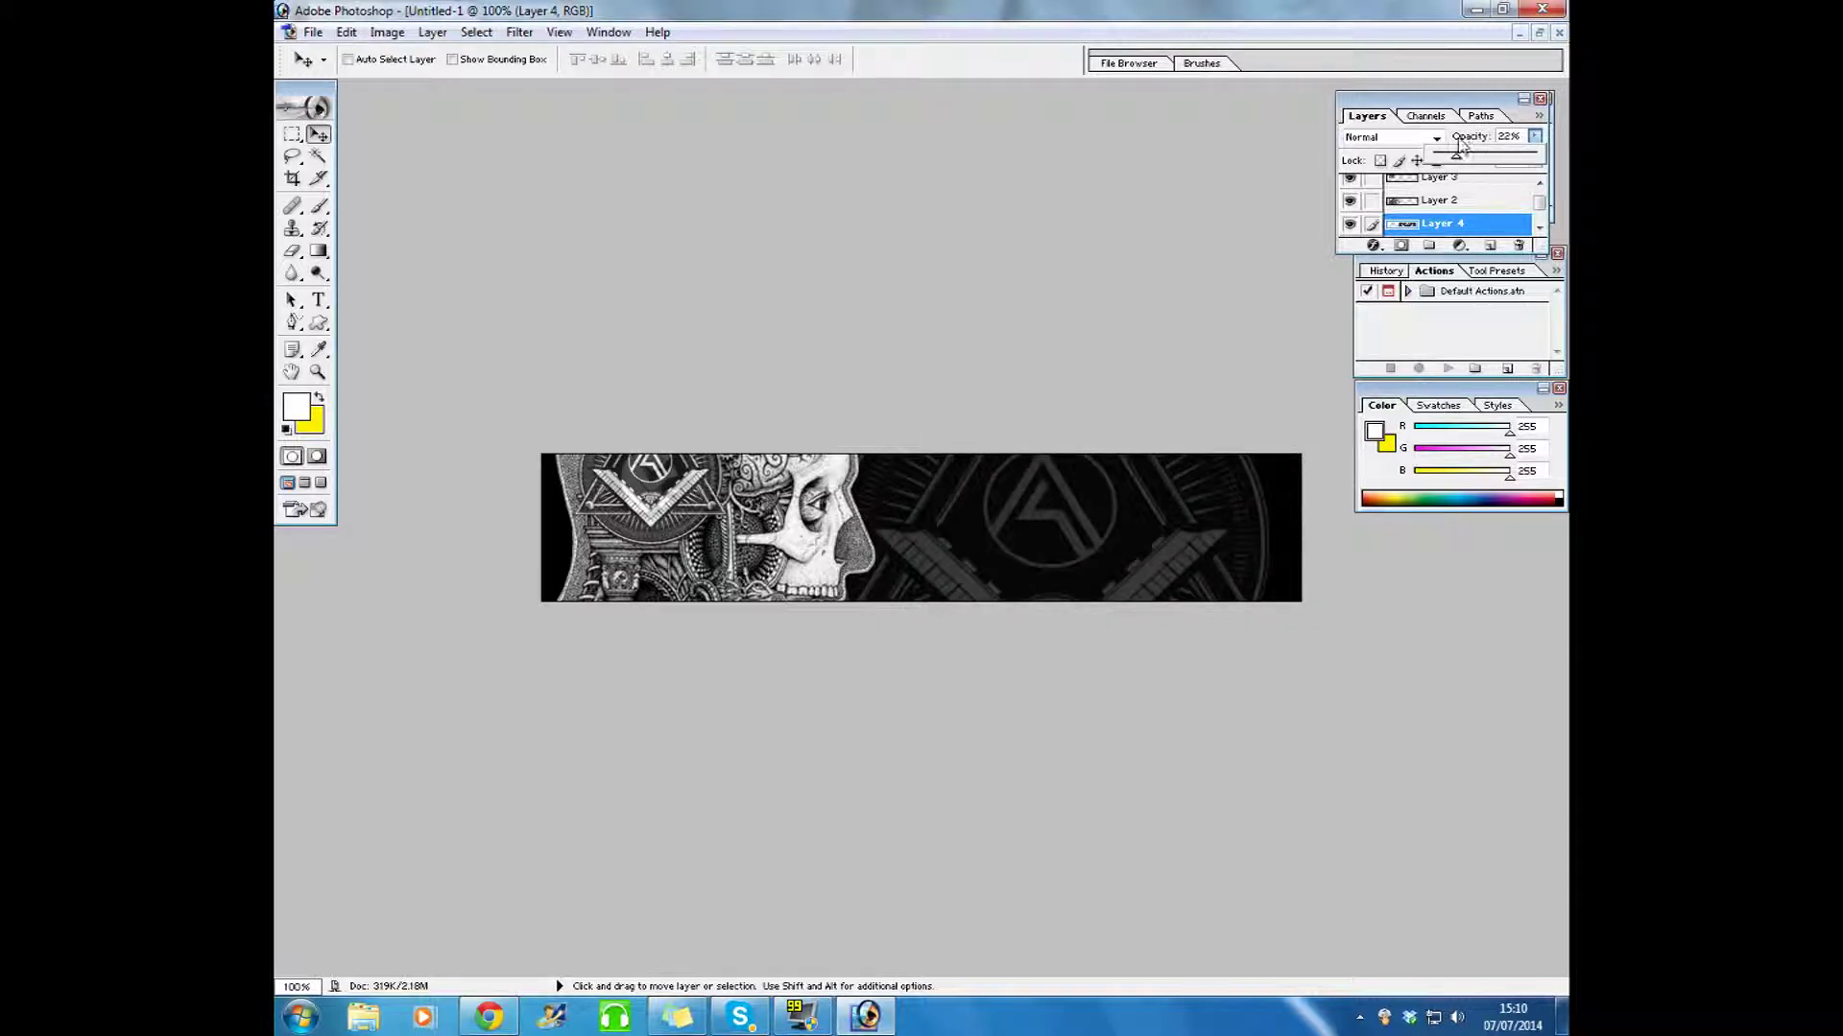
{"action": "mouse_move", "coordinate": [1060, 531]}
{"action": "left_mouse_down"}
{"action": "mouse_move", "coordinate": [1085, 520]}
{"action": "mouse_move", "coordinate": [1088, 545]}
{"action": "mouse_move", "coordinate": [1065, 545]}
{"action": "mouse_move", "coordinate": [1092, 544]}
{"action": "left_mouse_up"}
Step: Apply Bevel and Emboss with Texture to the large logo on Layer 4 and reposition it in the black area
{"action": "right_click", "coordinate": [1469, 230]}
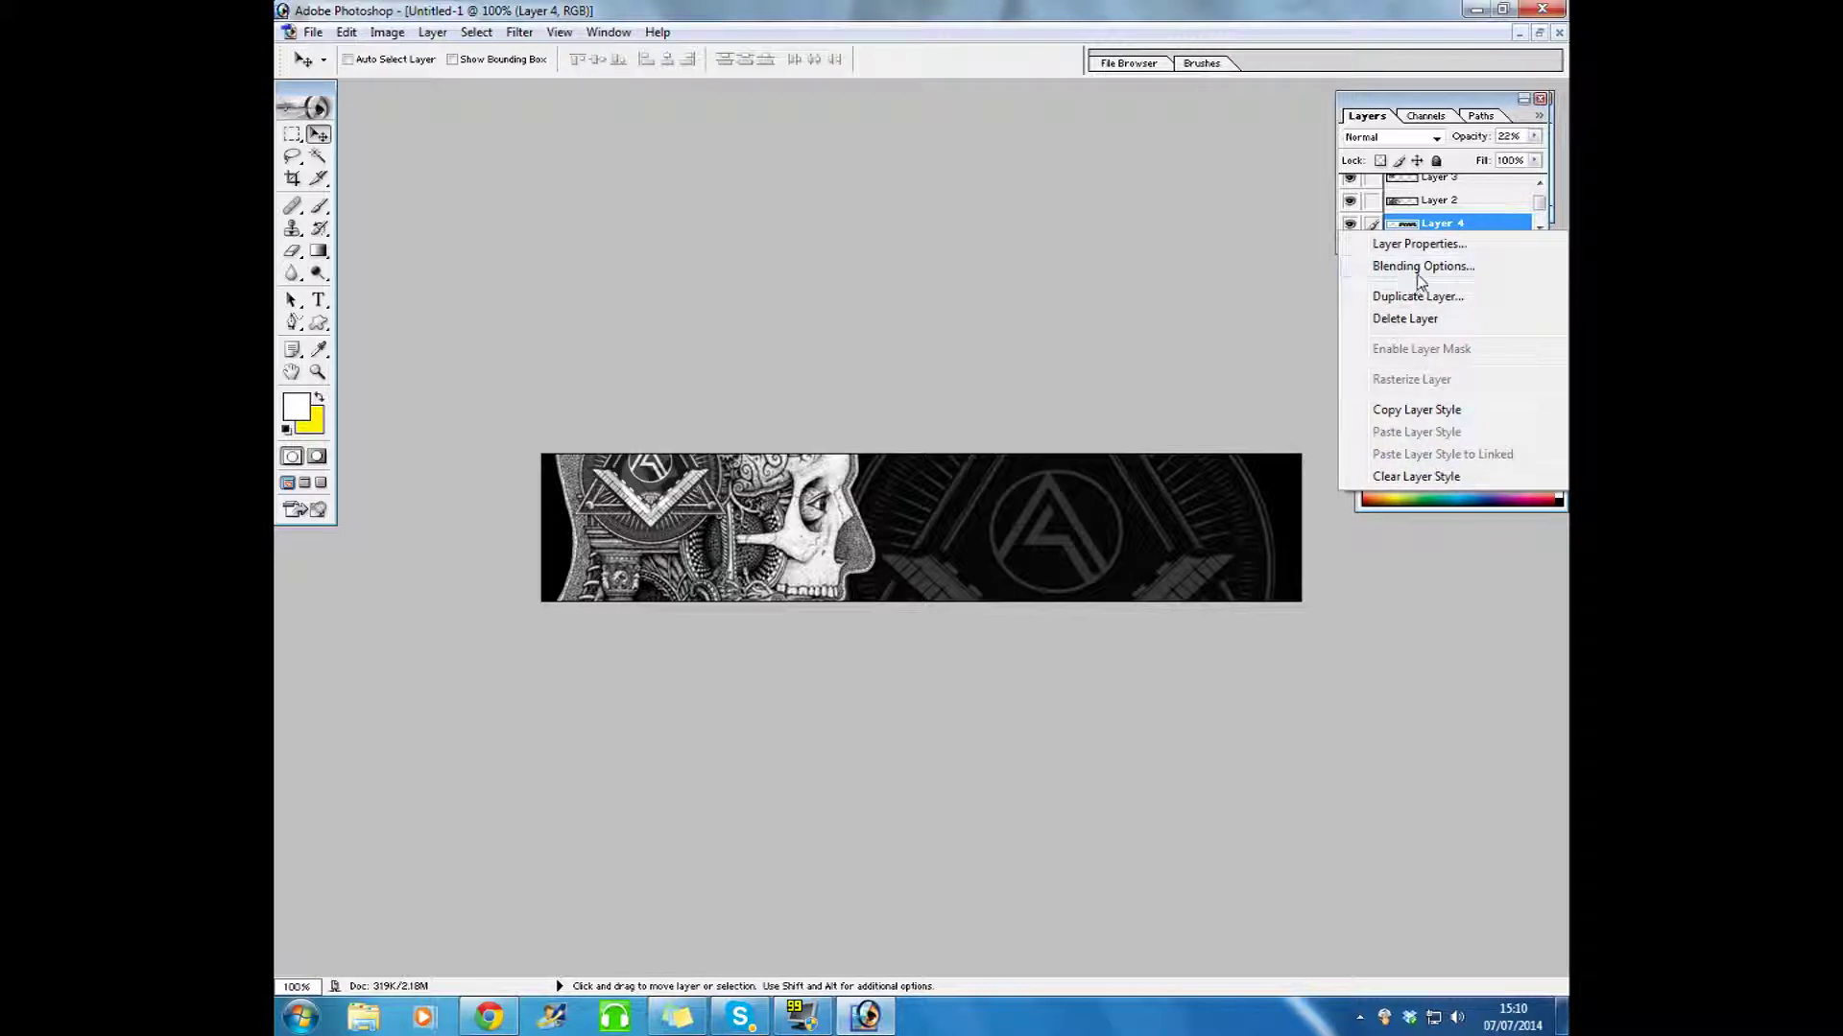
{"action": "left_click", "coordinate": [1425, 267]}
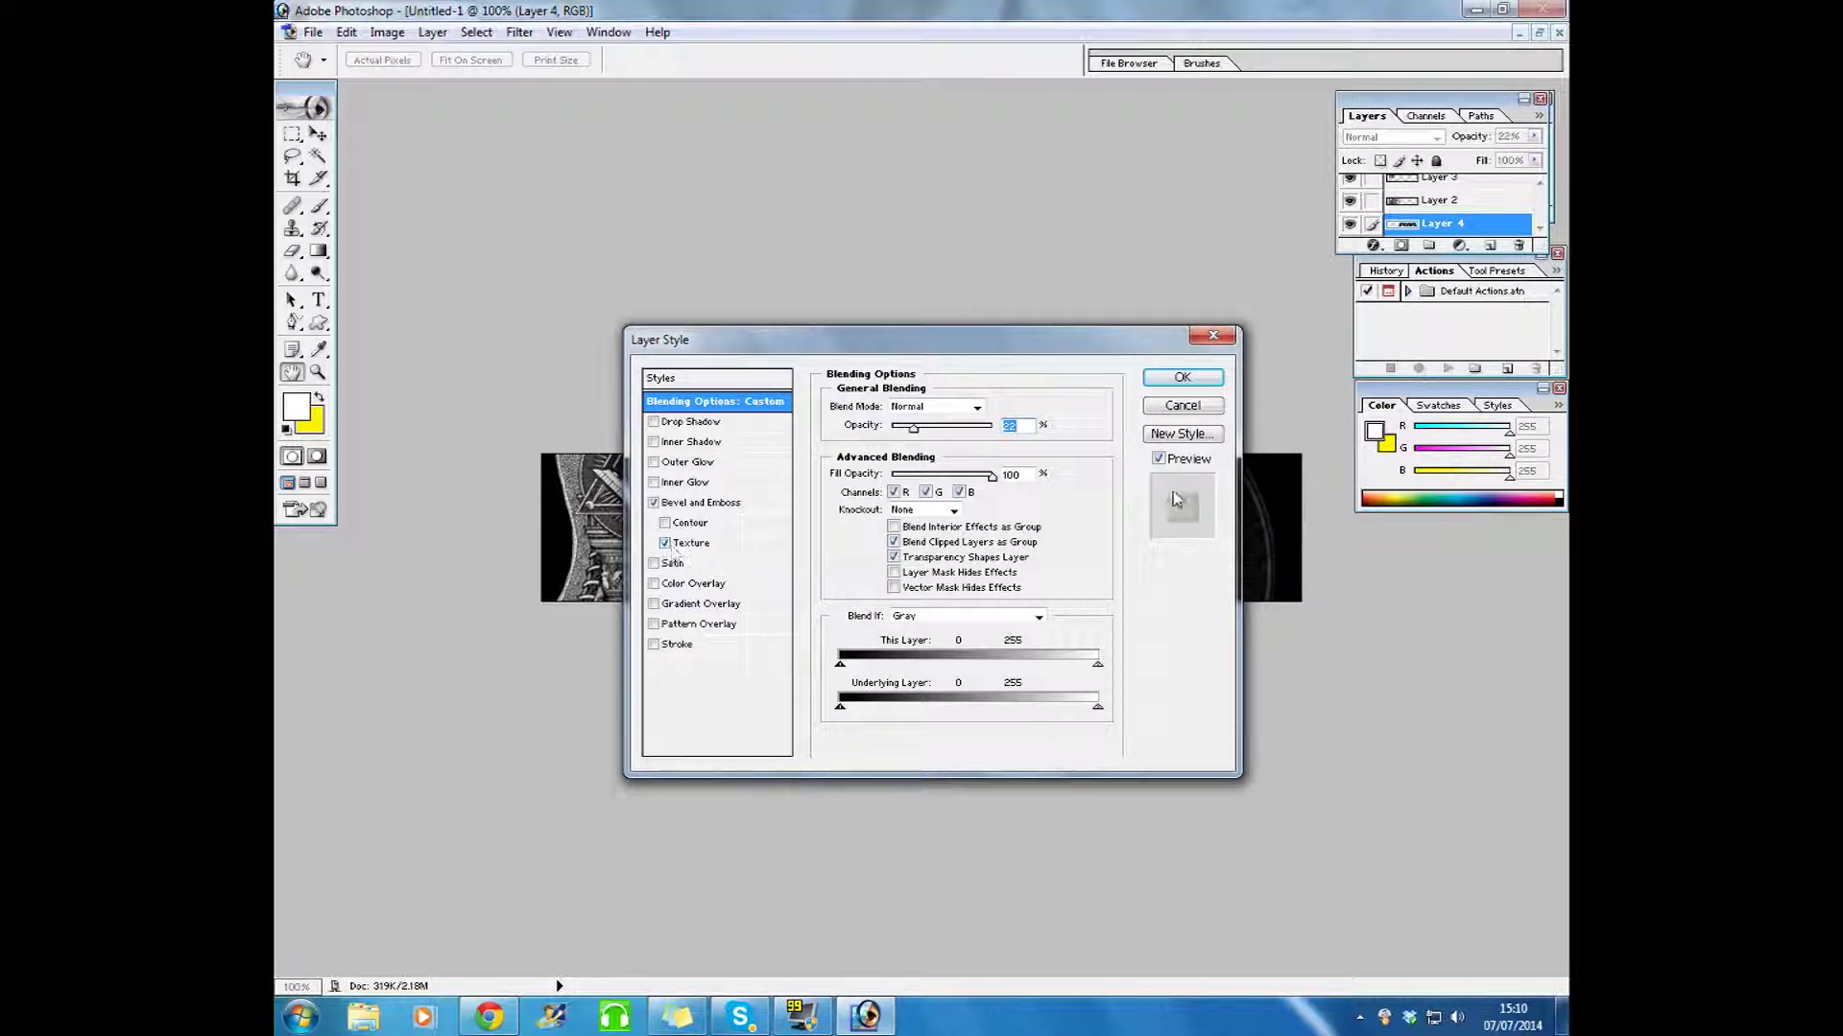
{"action": "left_click", "coordinate": [1181, 379]}
{"action": "key", "text": "v"}
{"action": "left_click_drag", "start_coordinate": [1086, 554], "coordinate": [1083, 545]}
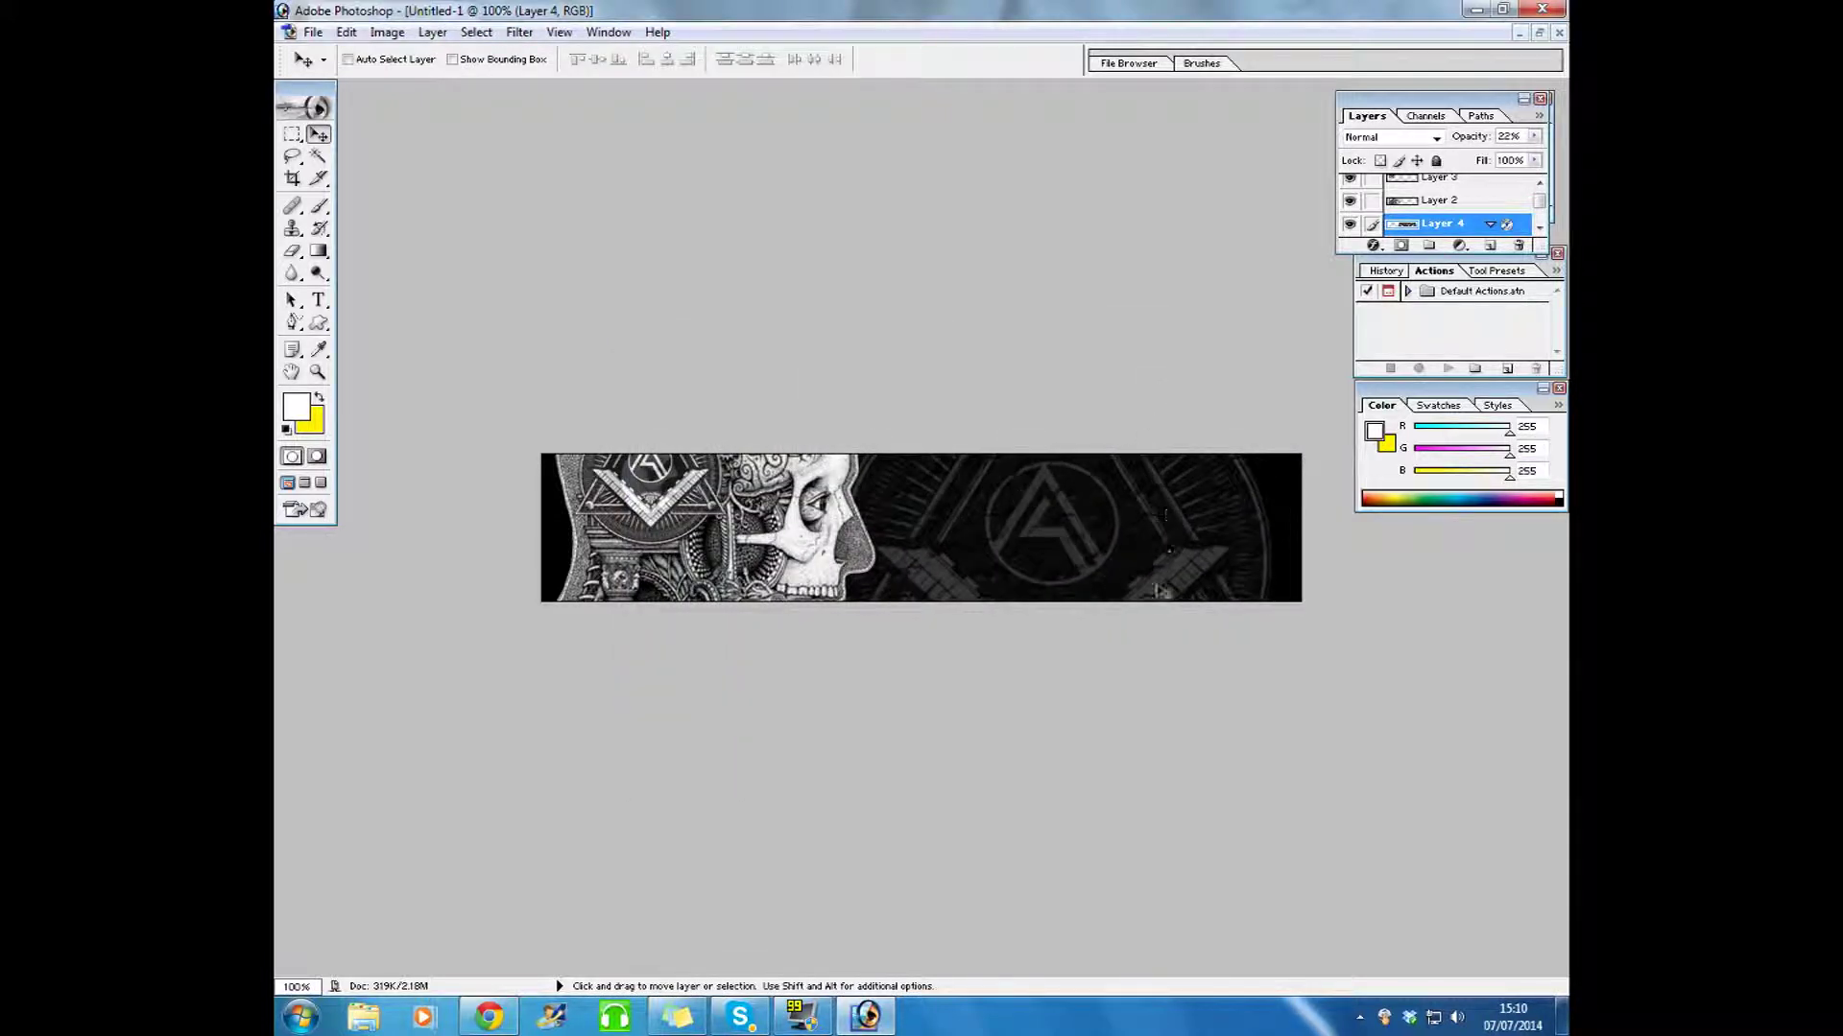
{"action": "left_click_drag", "start_coordinate": [1007, 538], "coordinate": [1049, 547]}
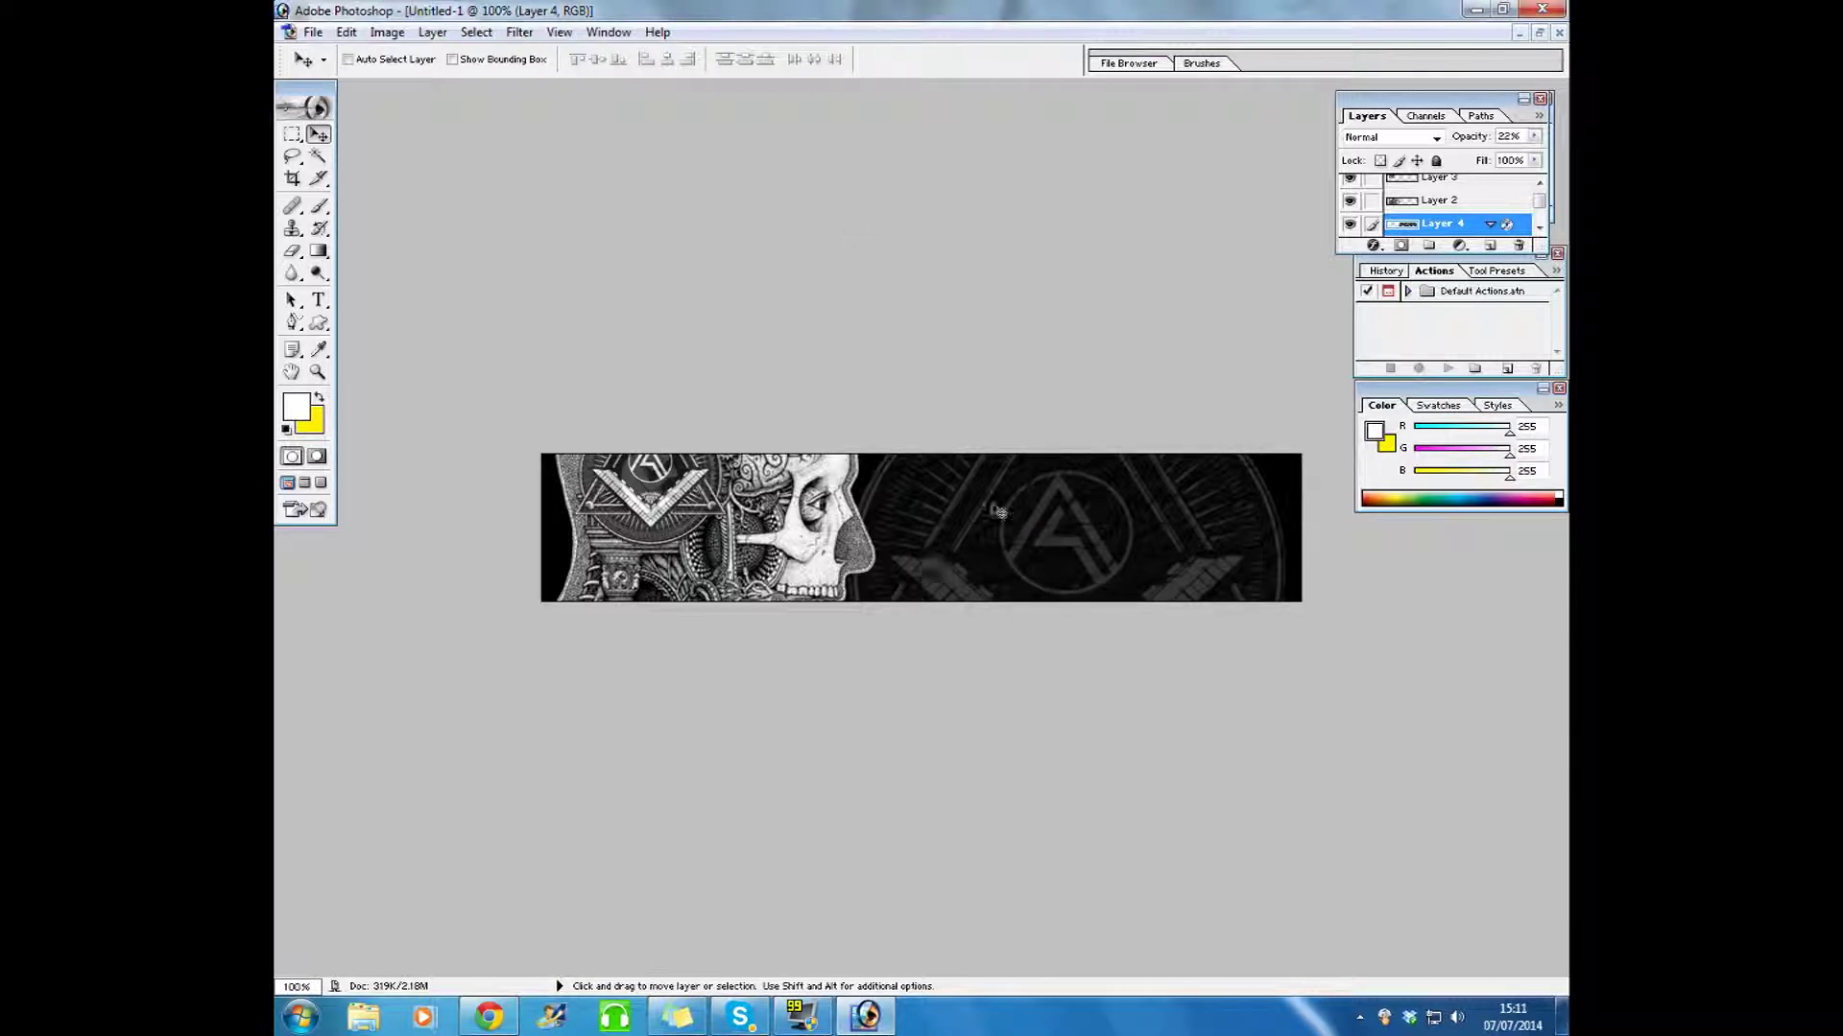
Step: Set the opacity of the large logo on Layer 4 to 18%
{"action": "left_click", "coordinate": [1535, 138]}
{"action": "left_click", "coordinate": [1505, 137]}
{"action": "type", "text": "18"}
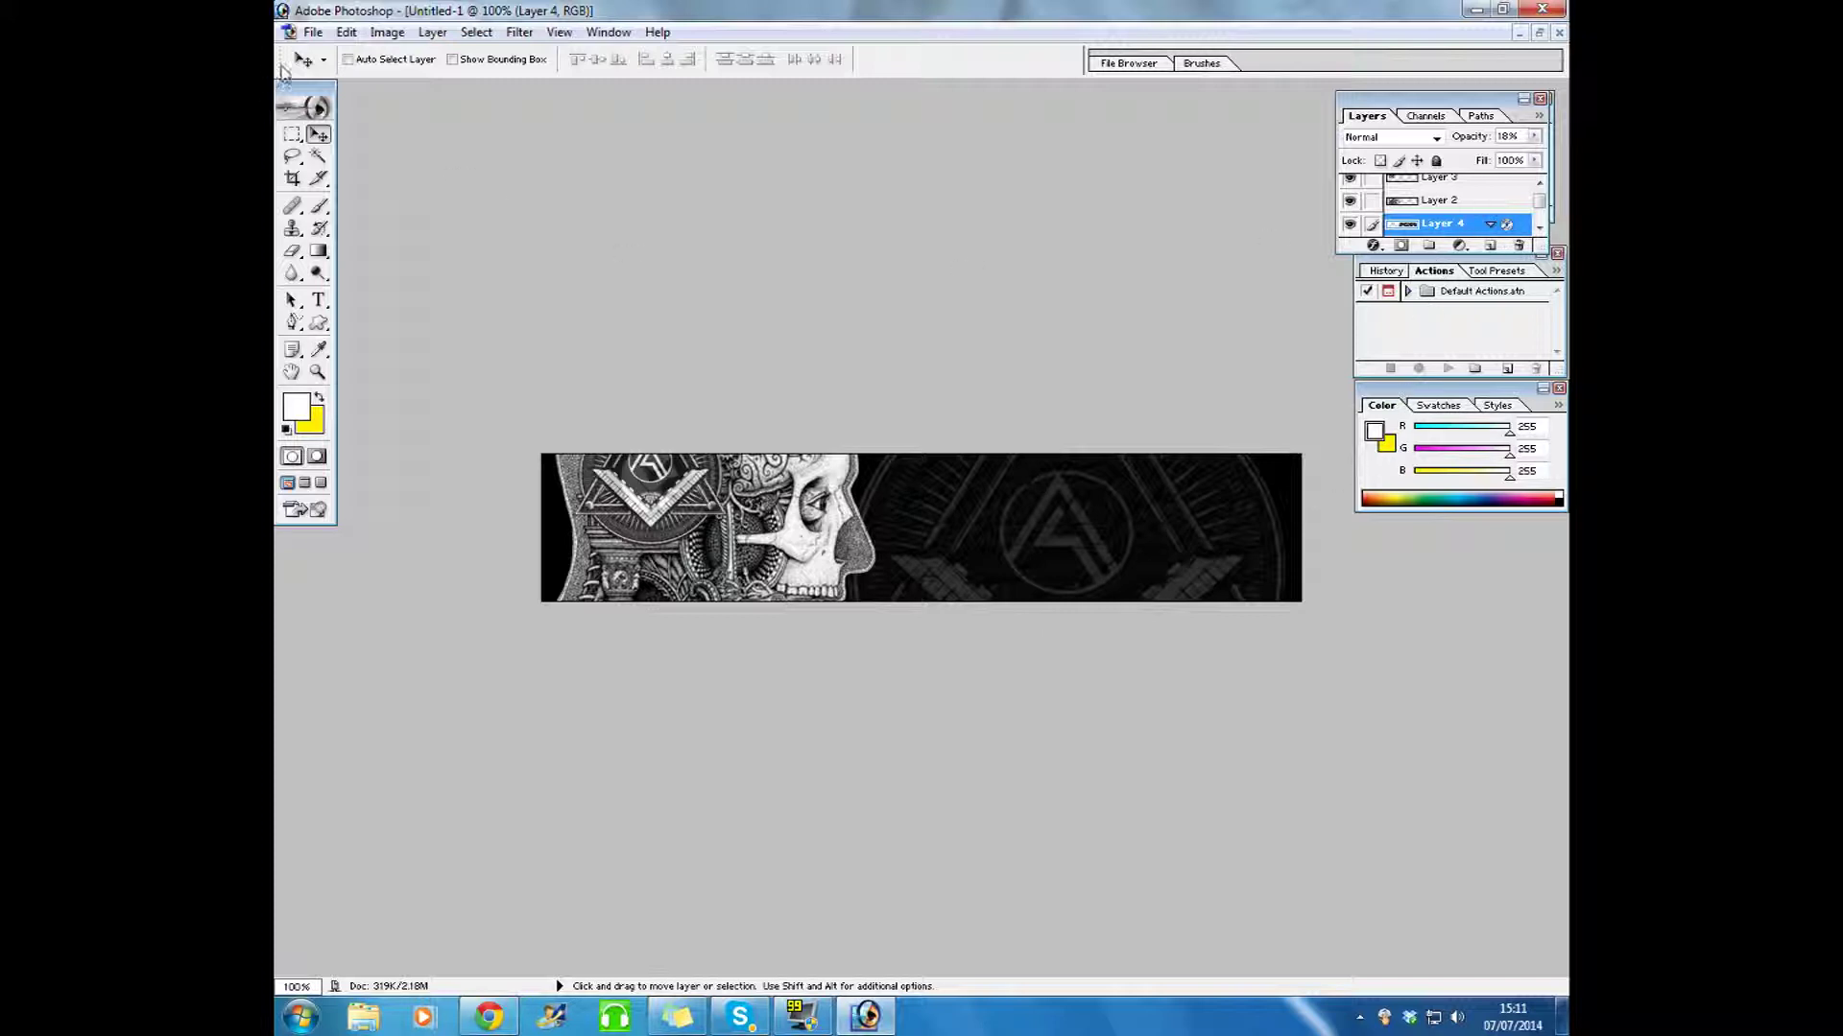
Step: Add the white text THE DOCTOR over the large logo's upper part in Subway Novella at 48 pt
{"action": "left_click", "coordinate": [318, 301]}
{"action": "left_click", "coordinate": [991, 514]}
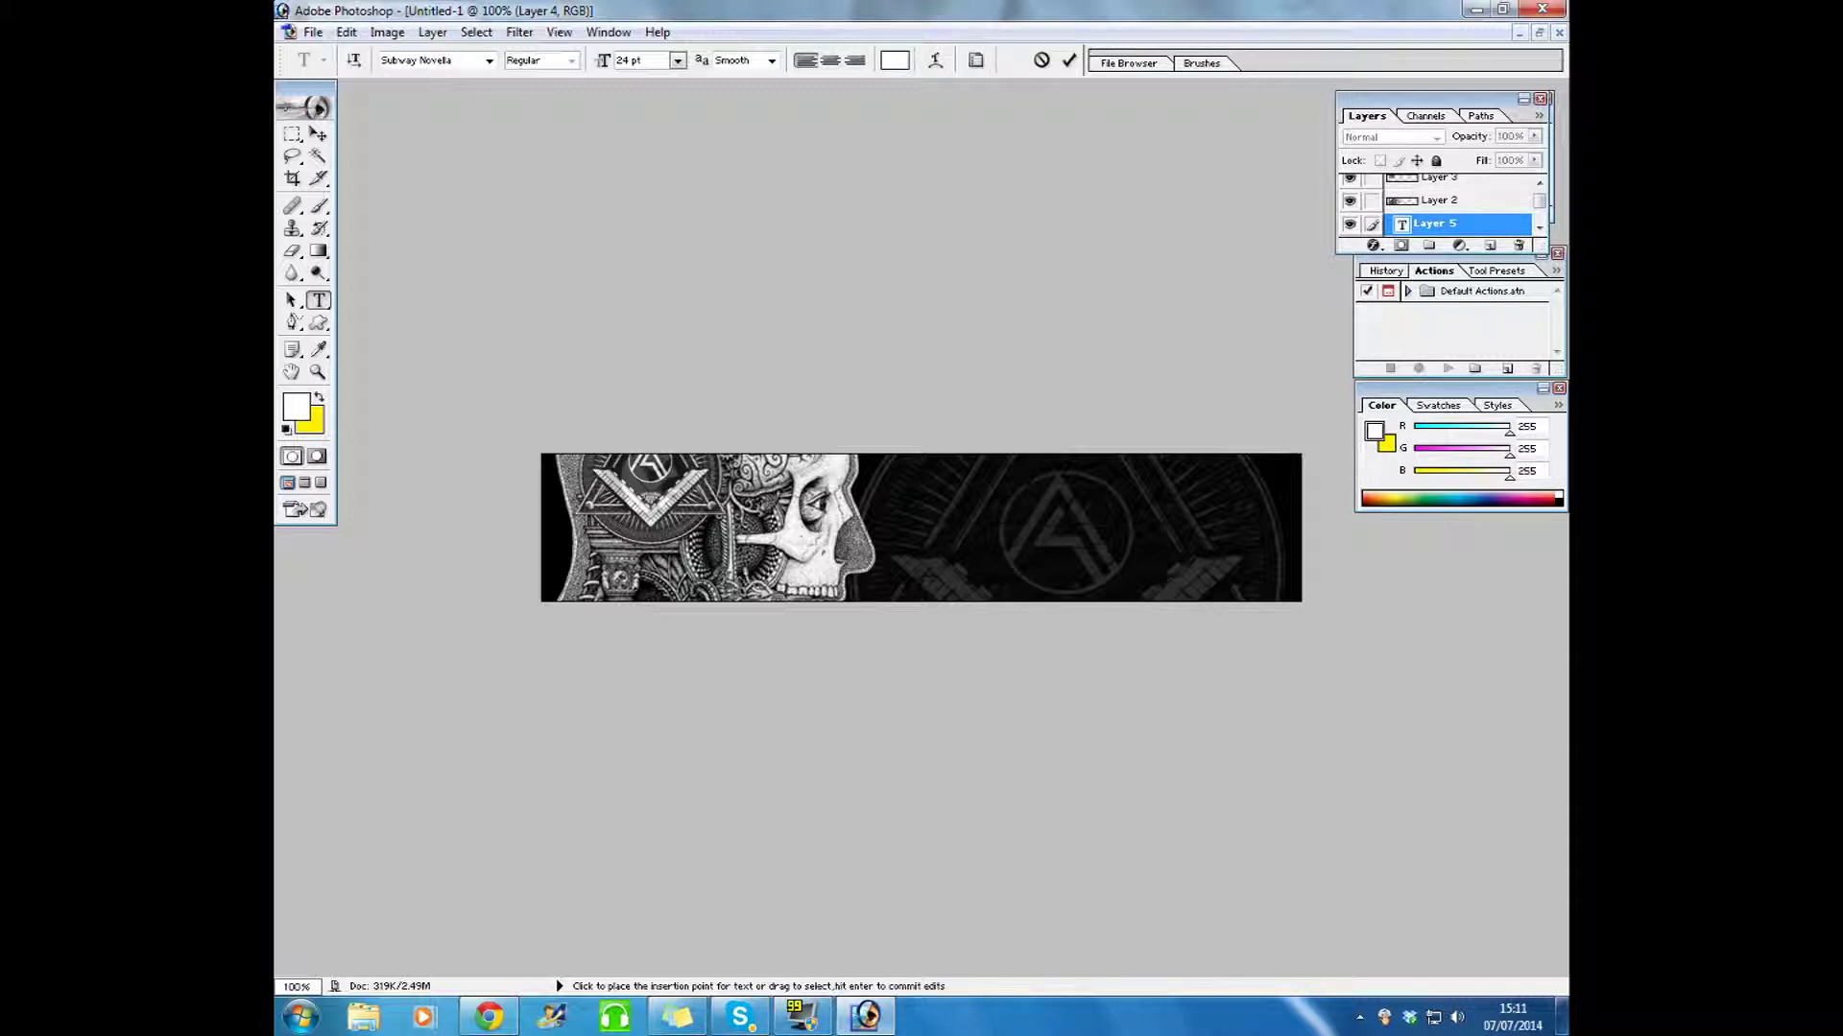
{"action": "type", "text": "THE DOCTOR"}
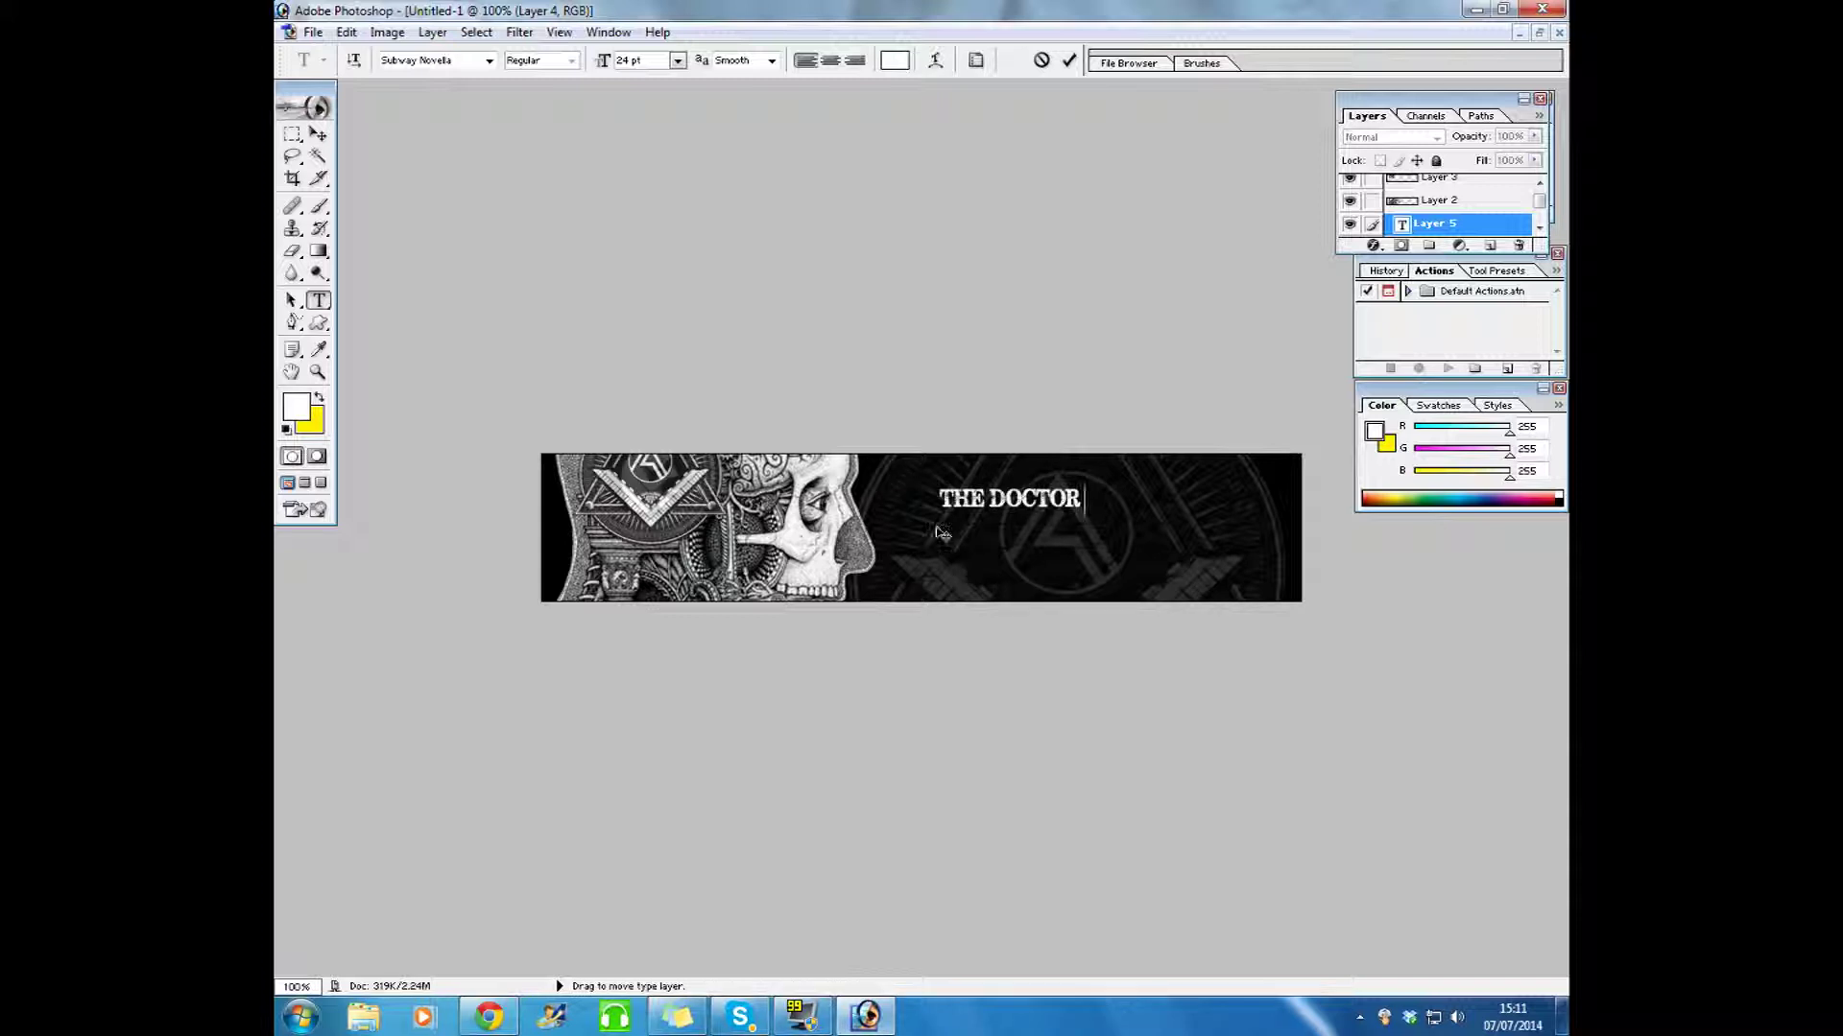
{"action": "key", "text": "ctrl+a"}
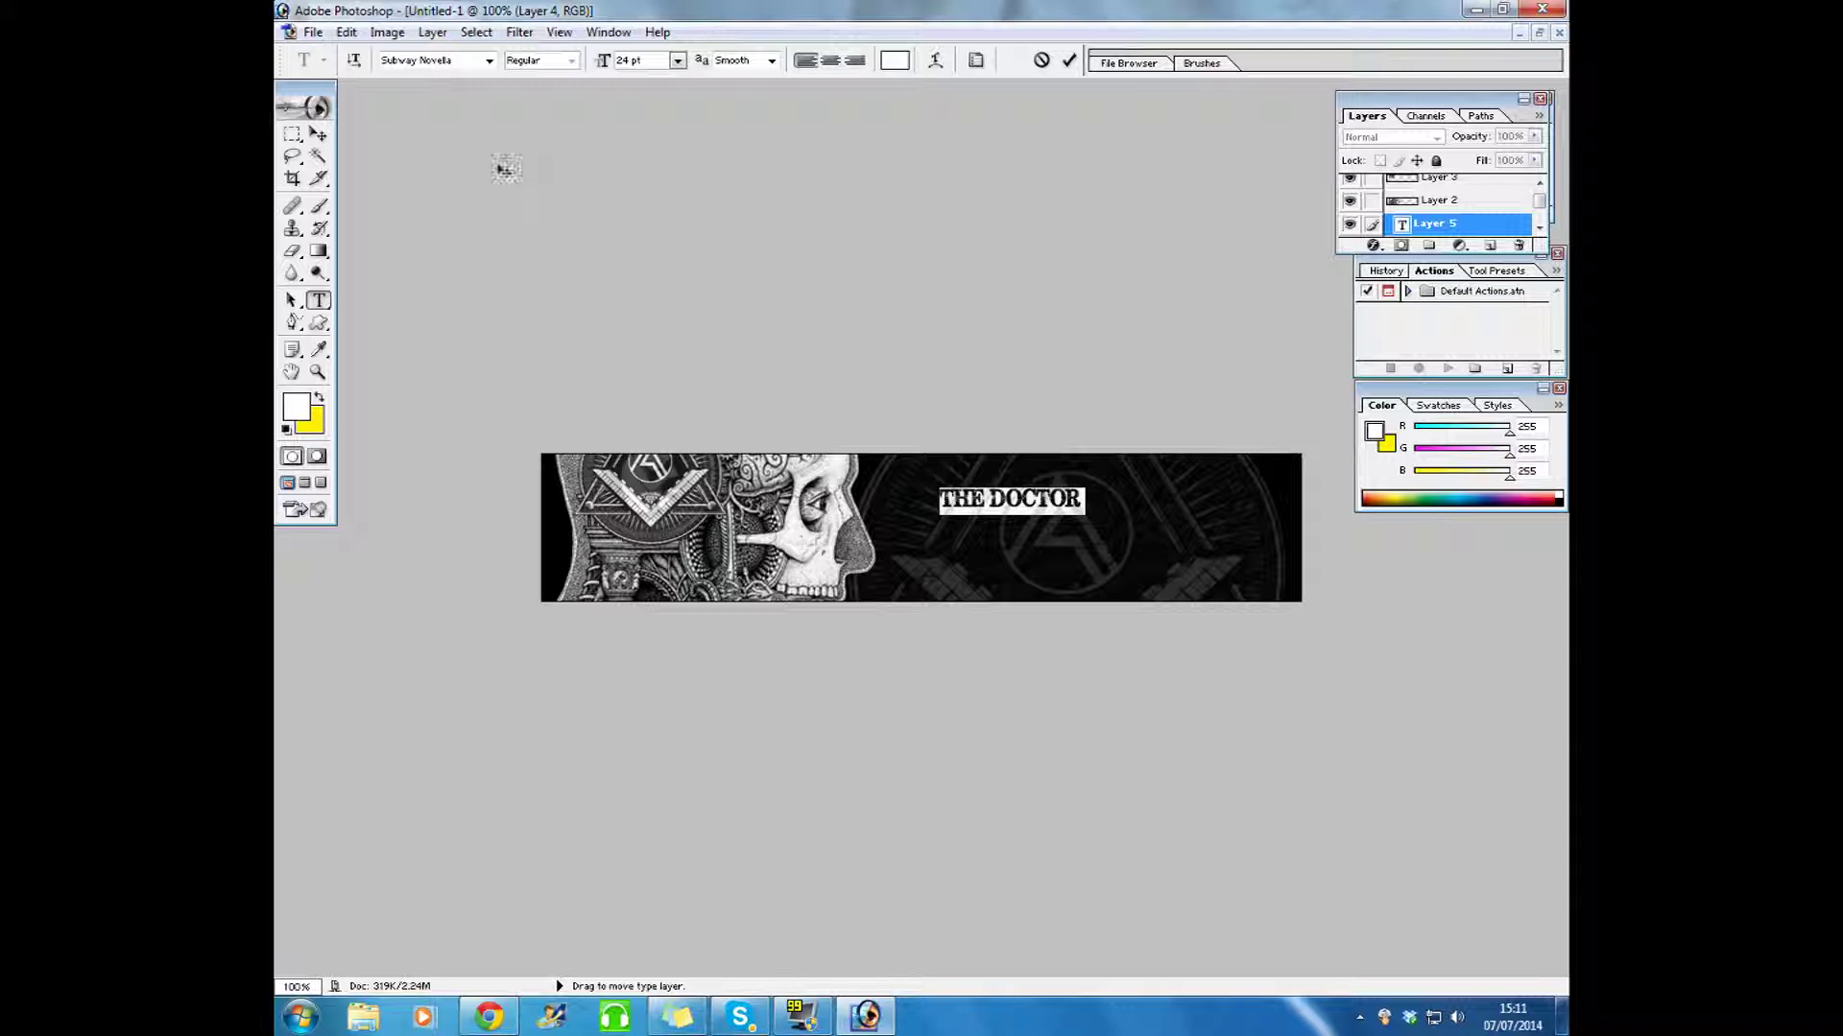
{"action": "left_click", "coordinate": [676, 62]}
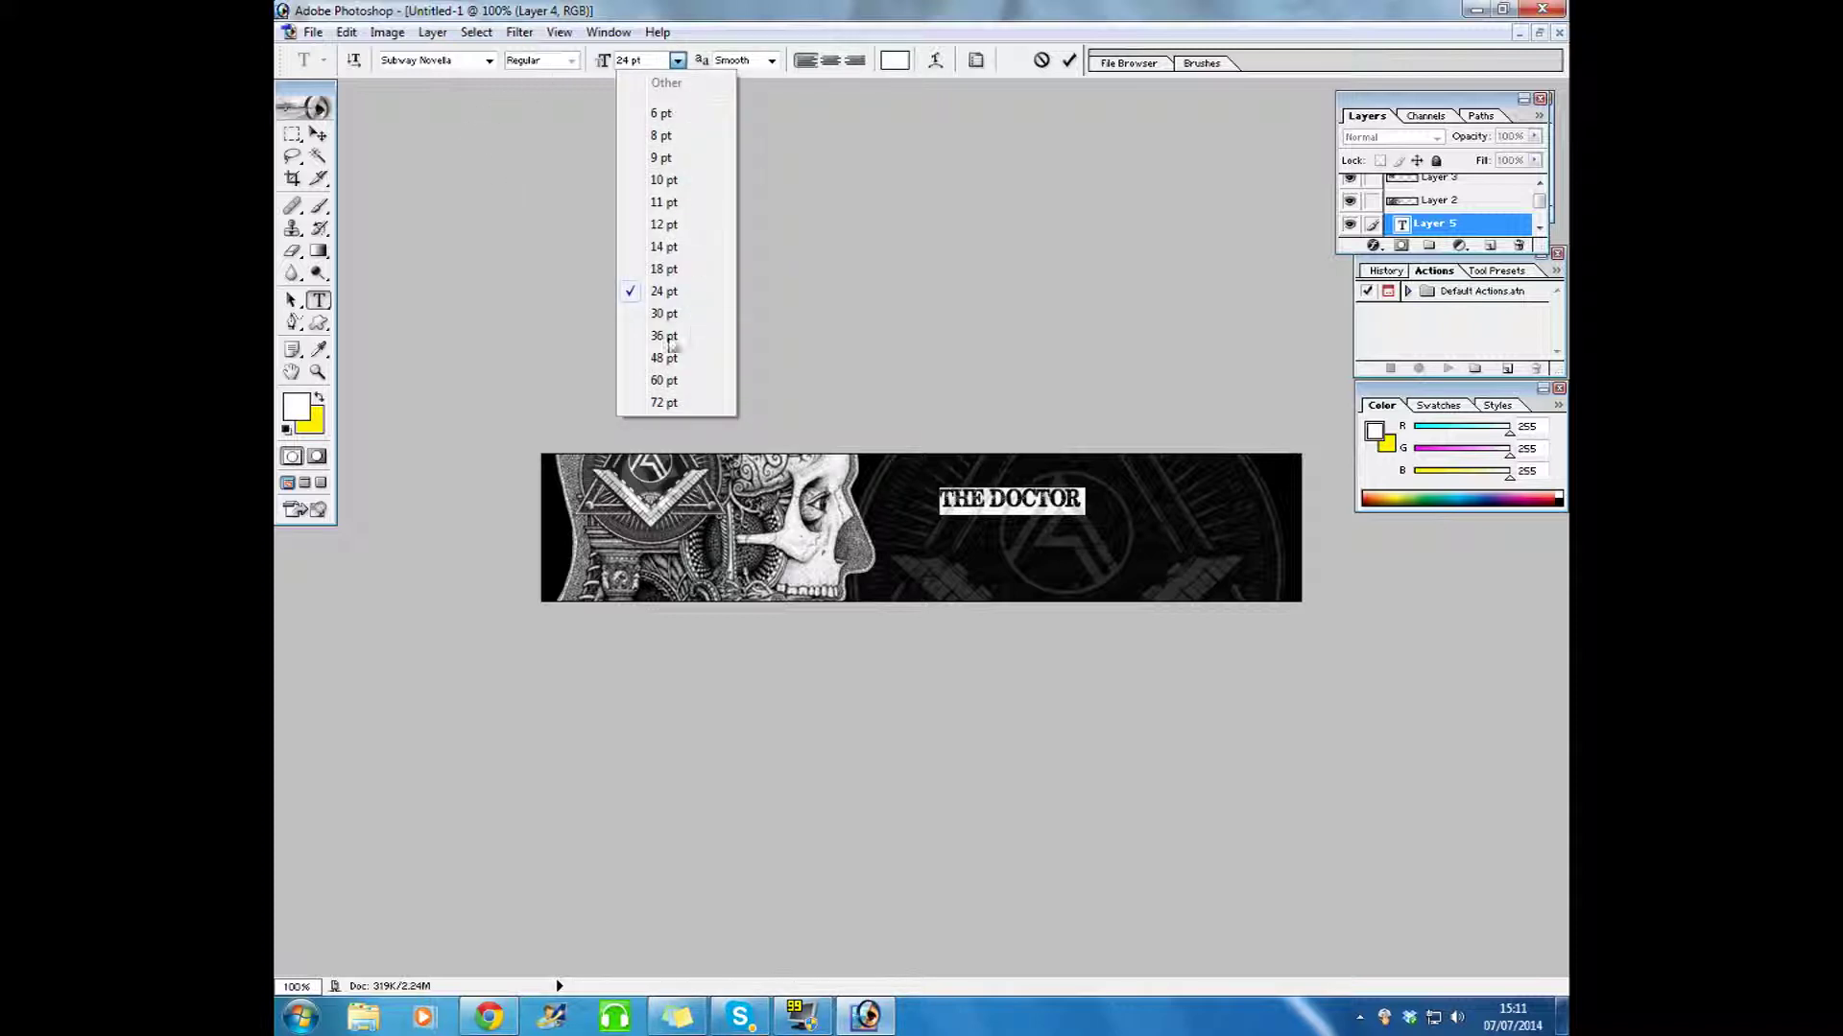
{"action": "left_click", "coordinate": [663, 359]}
{"action": "left_click", "coordinate": [1001, 495]}
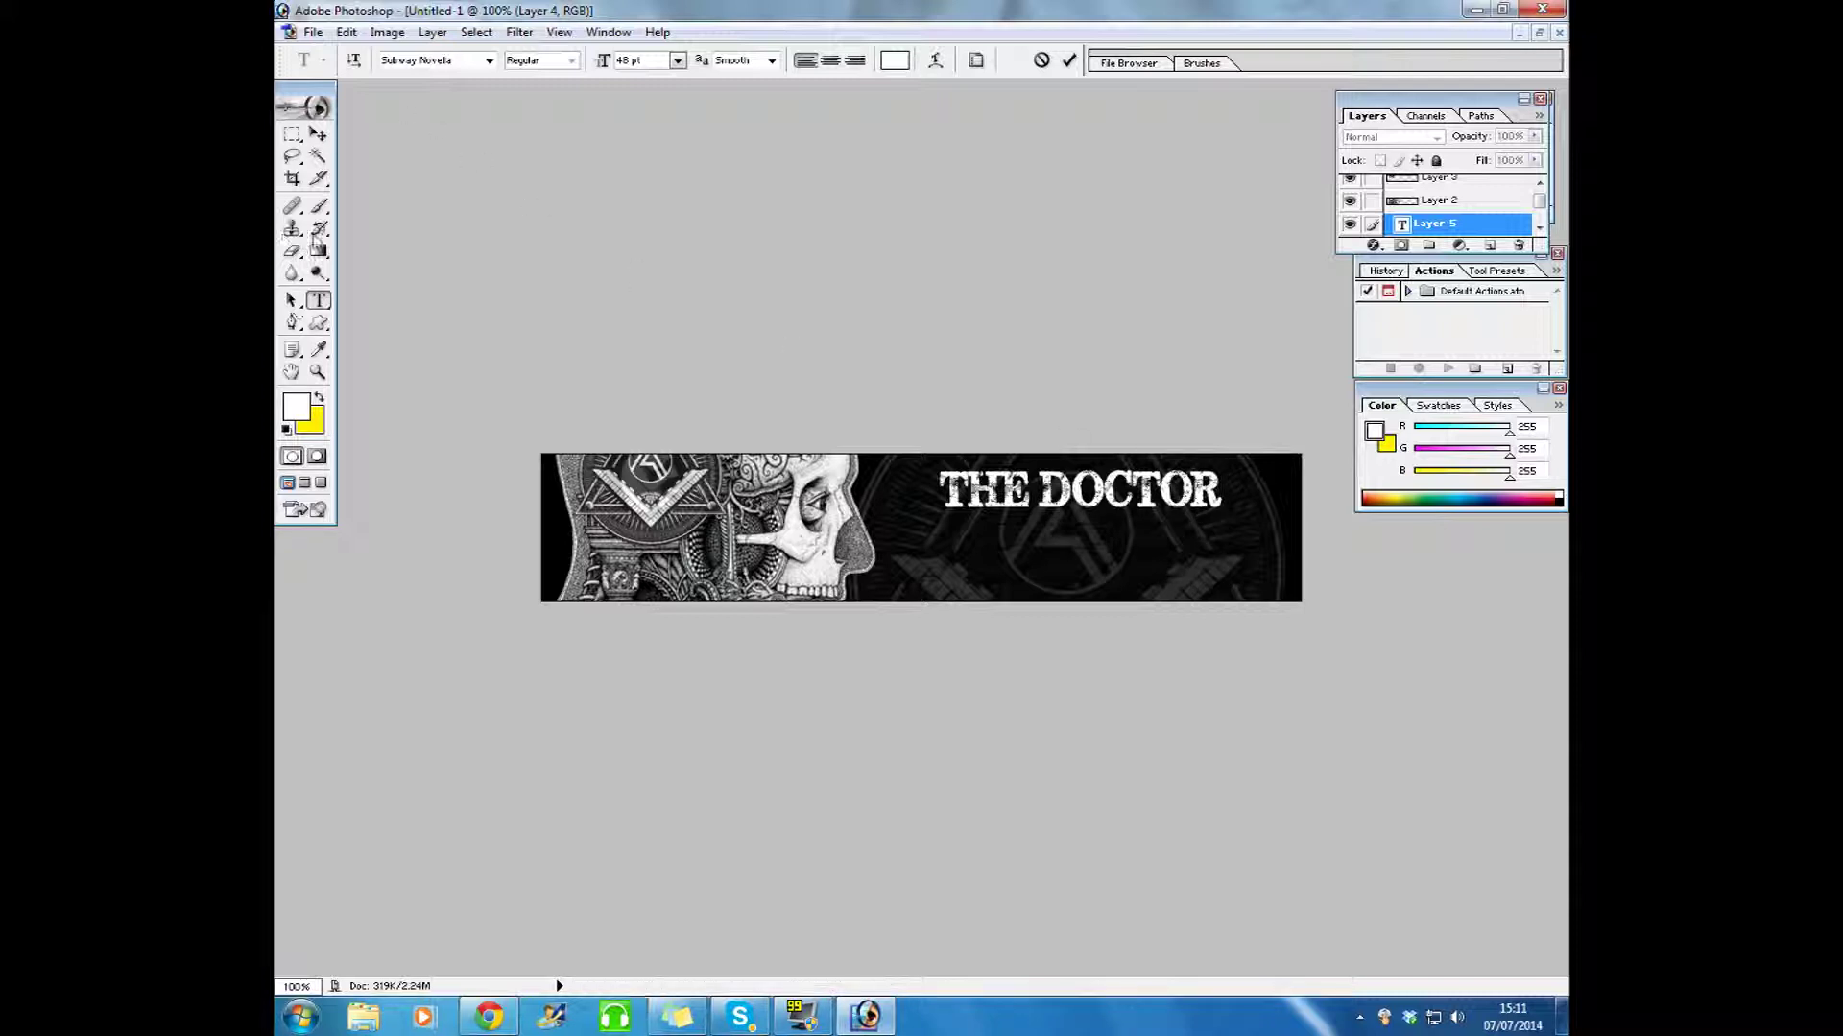
{"action": "left_click", "coordinate": [318, 135]}
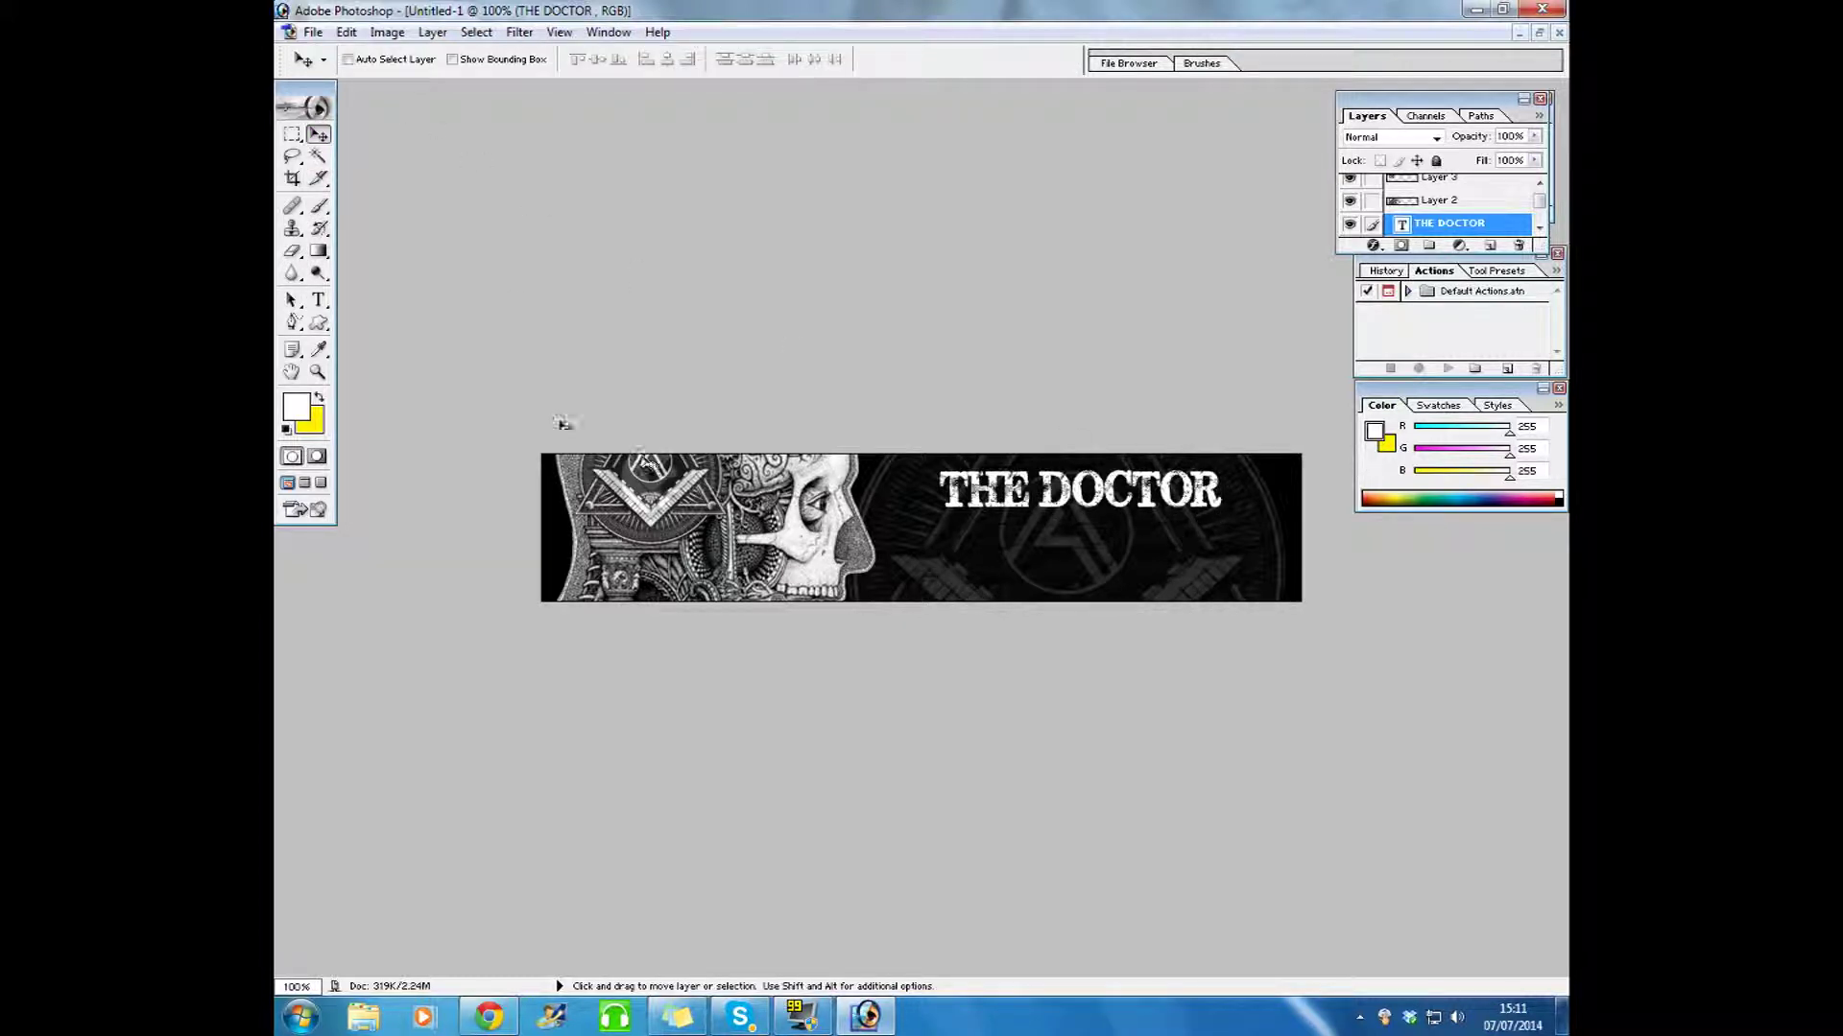
{"action": "left_click", "coordinate": [319, 300]}
{"action": "left_click", "coordinate": [939, 575]}
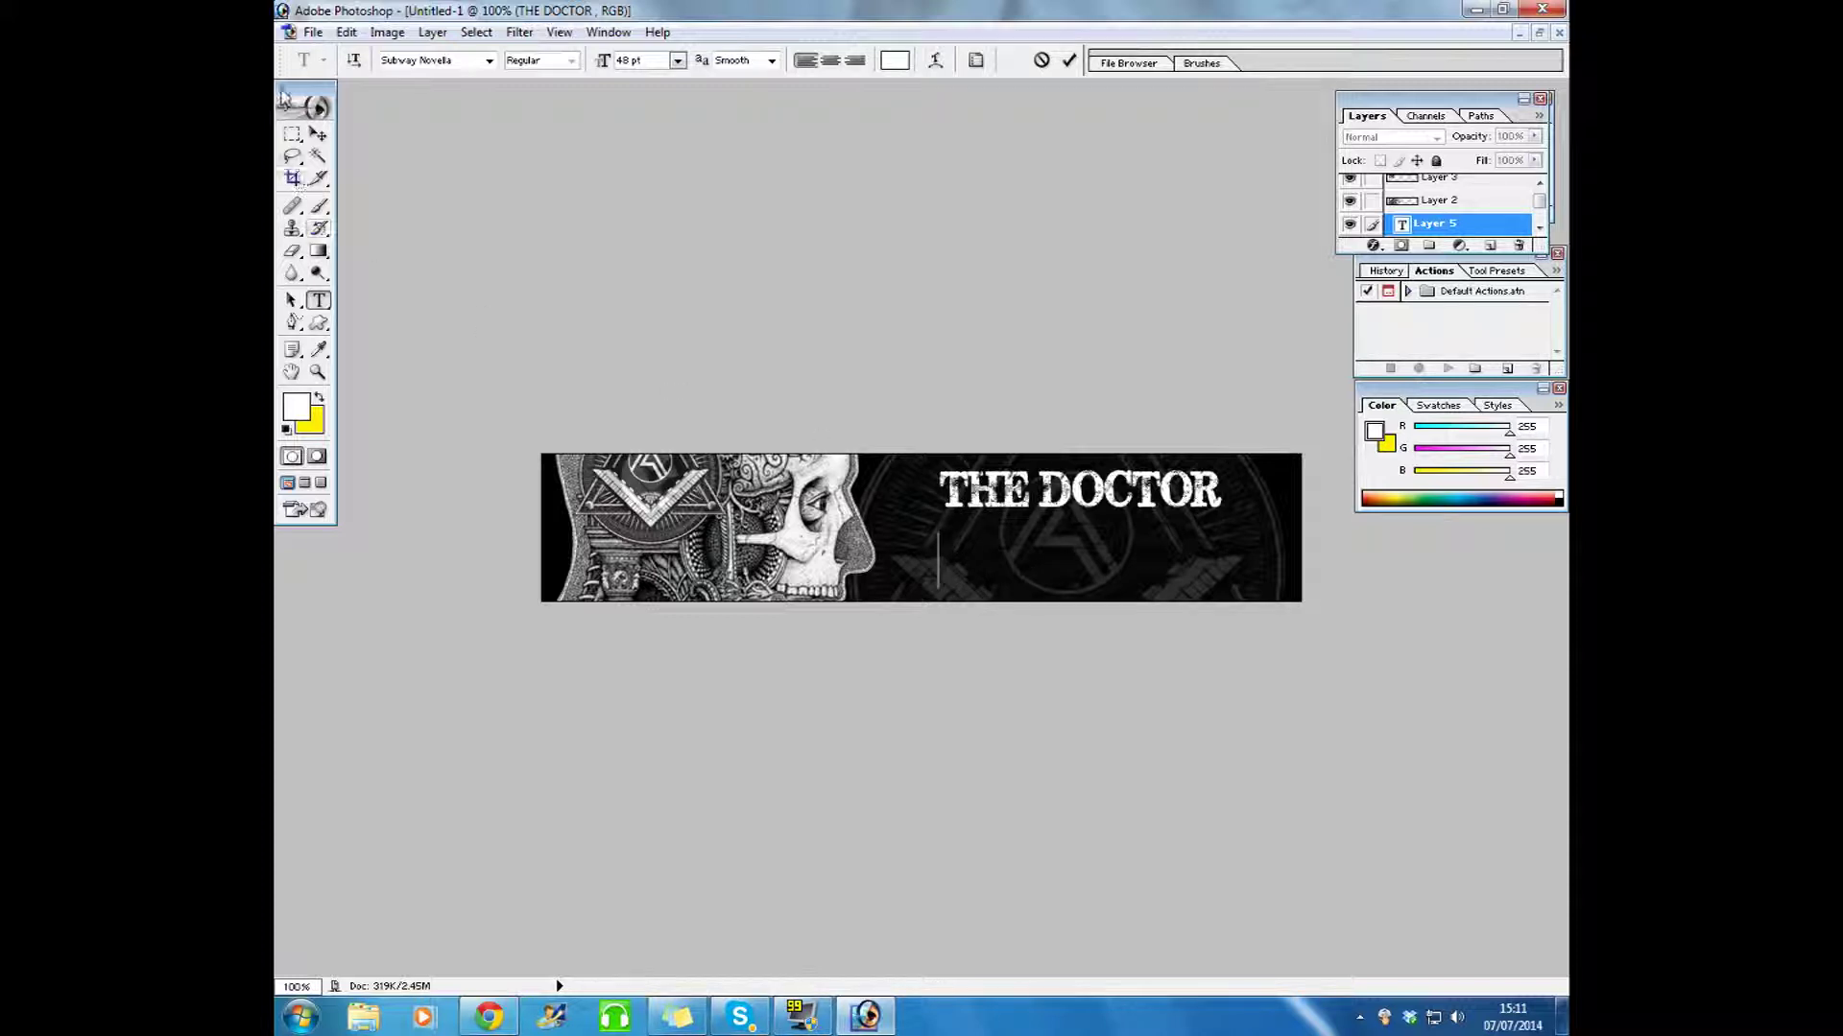
{"action": "left_click", "coordinate": [319, 134]}
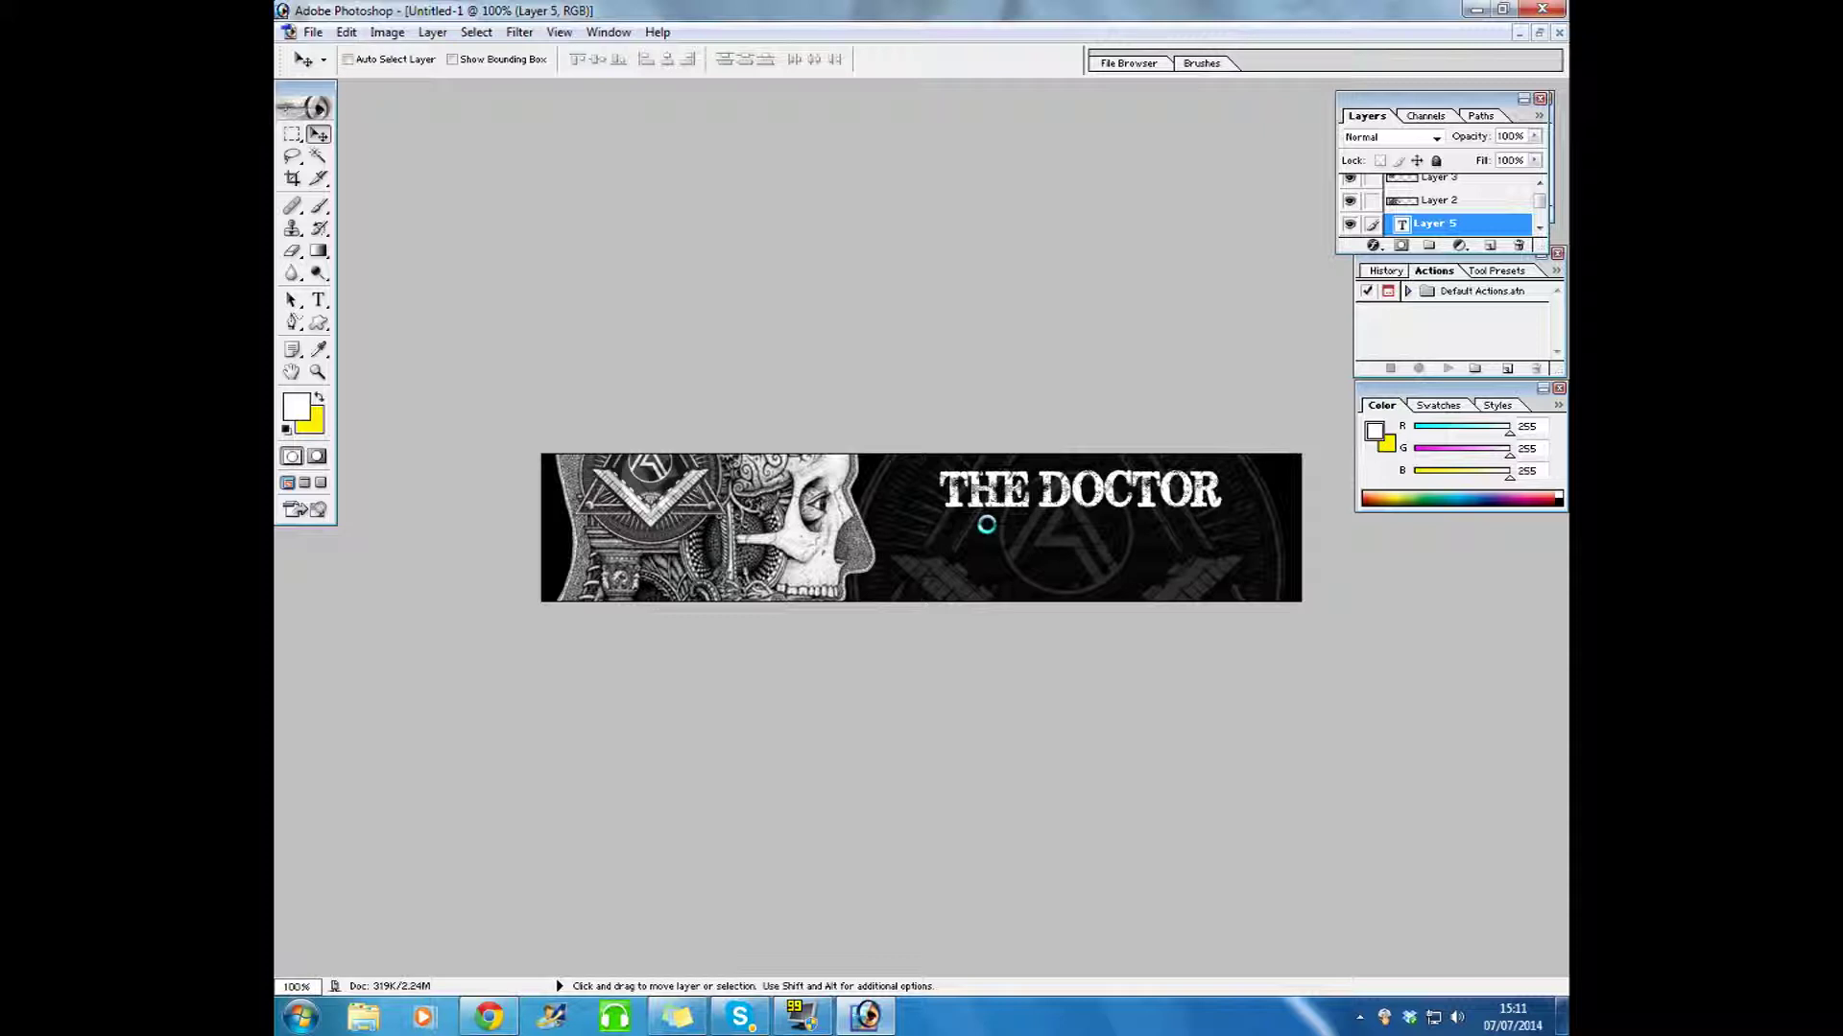
Step: Move the THE DOCTOR text slightly left over the faded large logo in the banner's black area
{"action": "right_click", "coordinate": [1487, 222]}
{"action": "left_click", "coordinate": [1390, 316]}
{"action": "left_click", "coordinate": [889, 381]}
{"action": "left_click_drag", "start_coordinate": [1083, 483], "coordinate": [986, 482]}
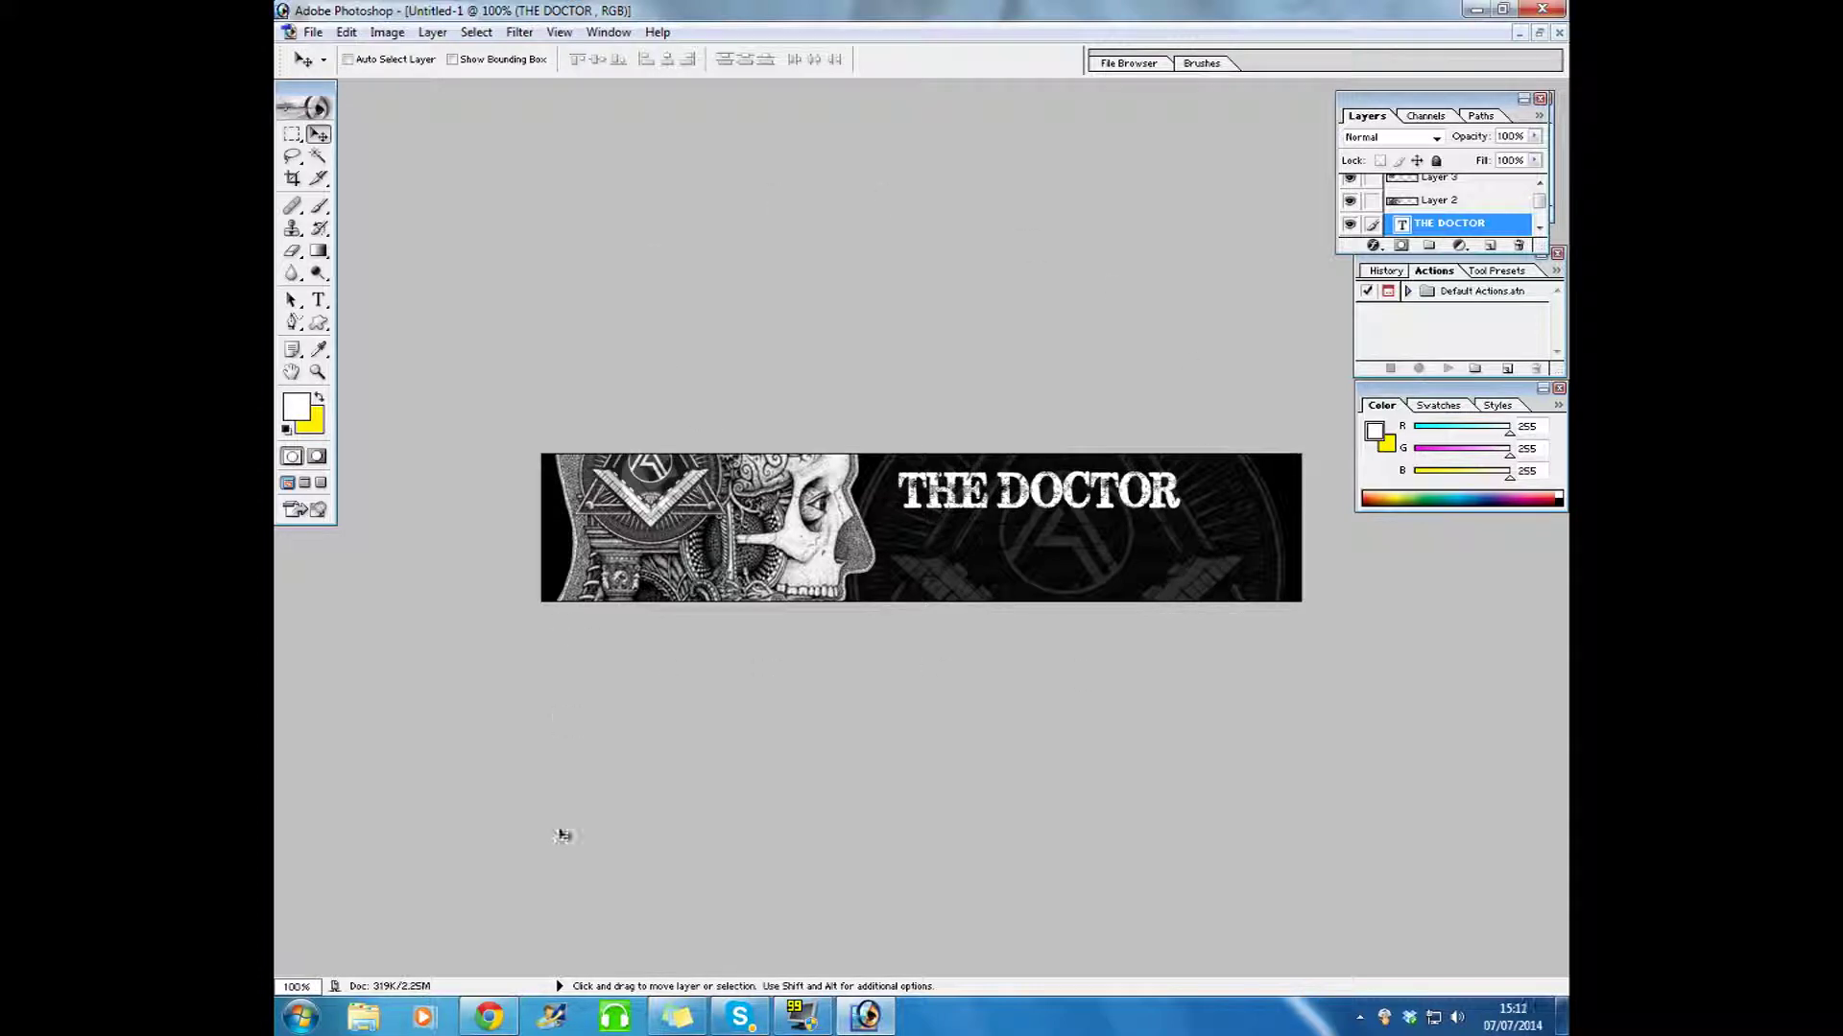
Step: Switch to Chrome to view the finished signature on the forum profile, and return to Photoshop
{"action": "left_click", "coordinate": [484, 1016]}
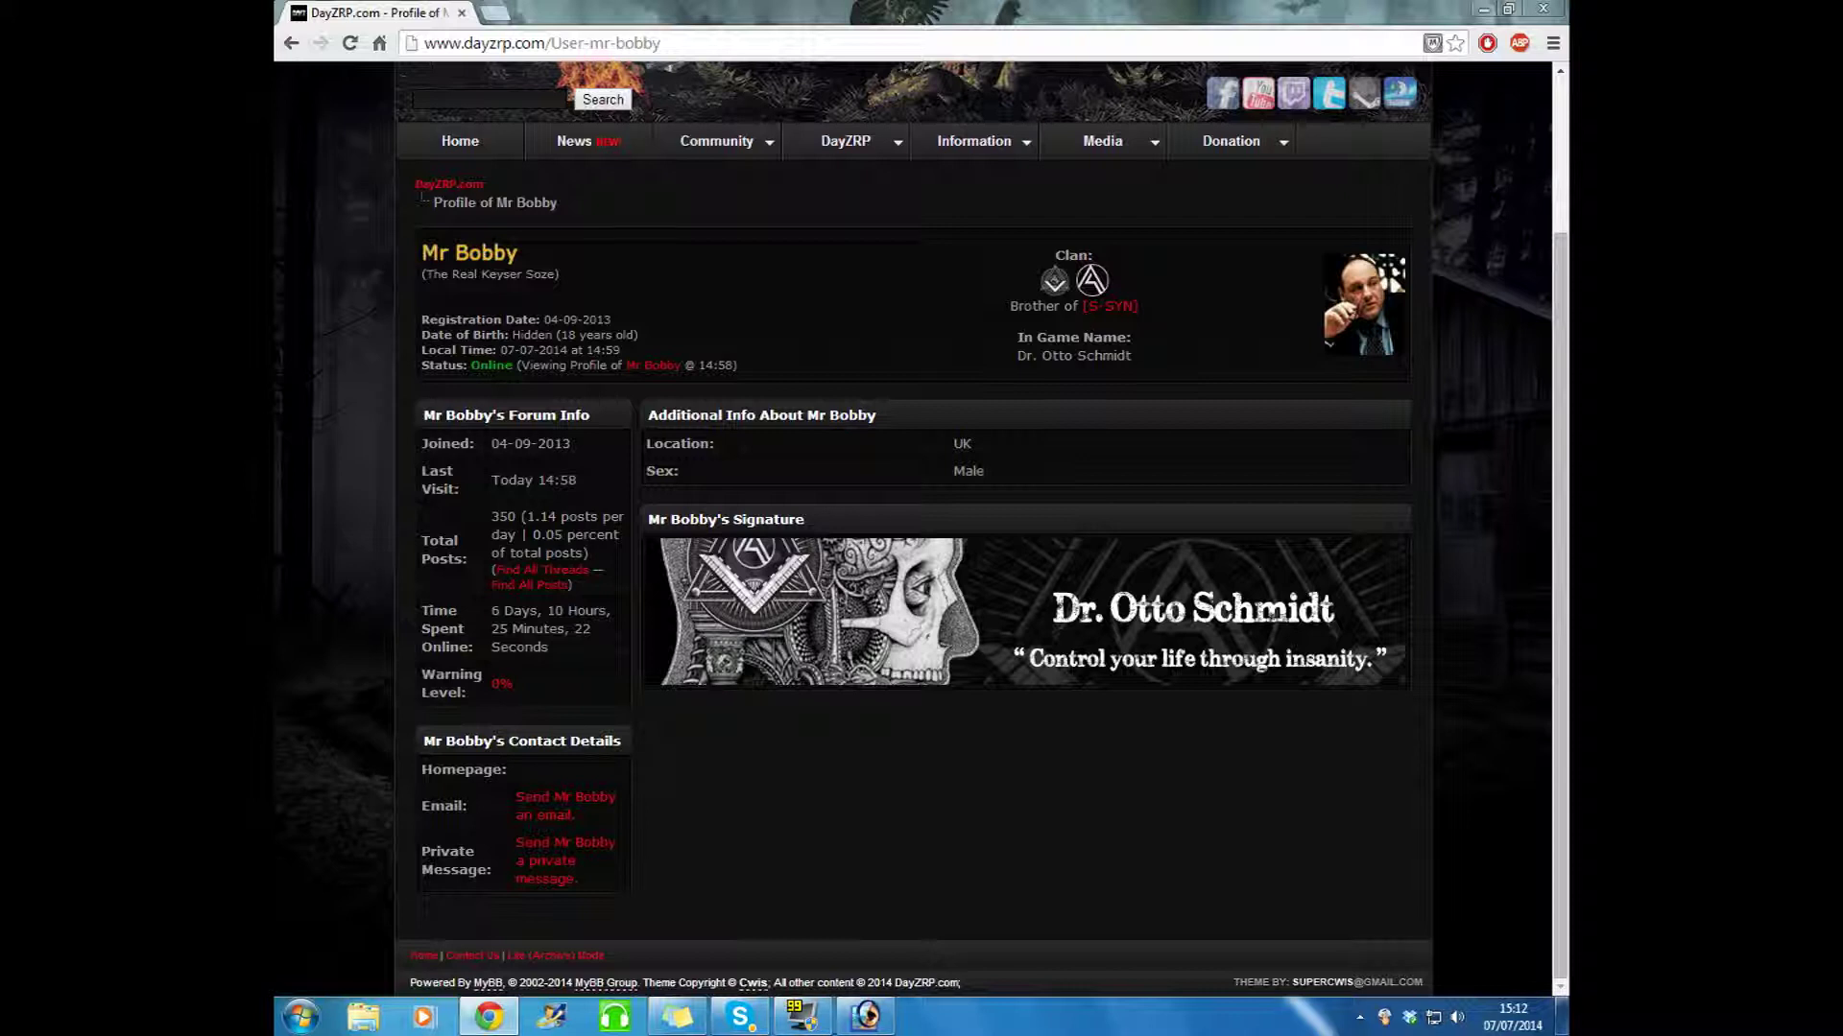
{"action": "left_click", "coordinate": [863, 1017]}
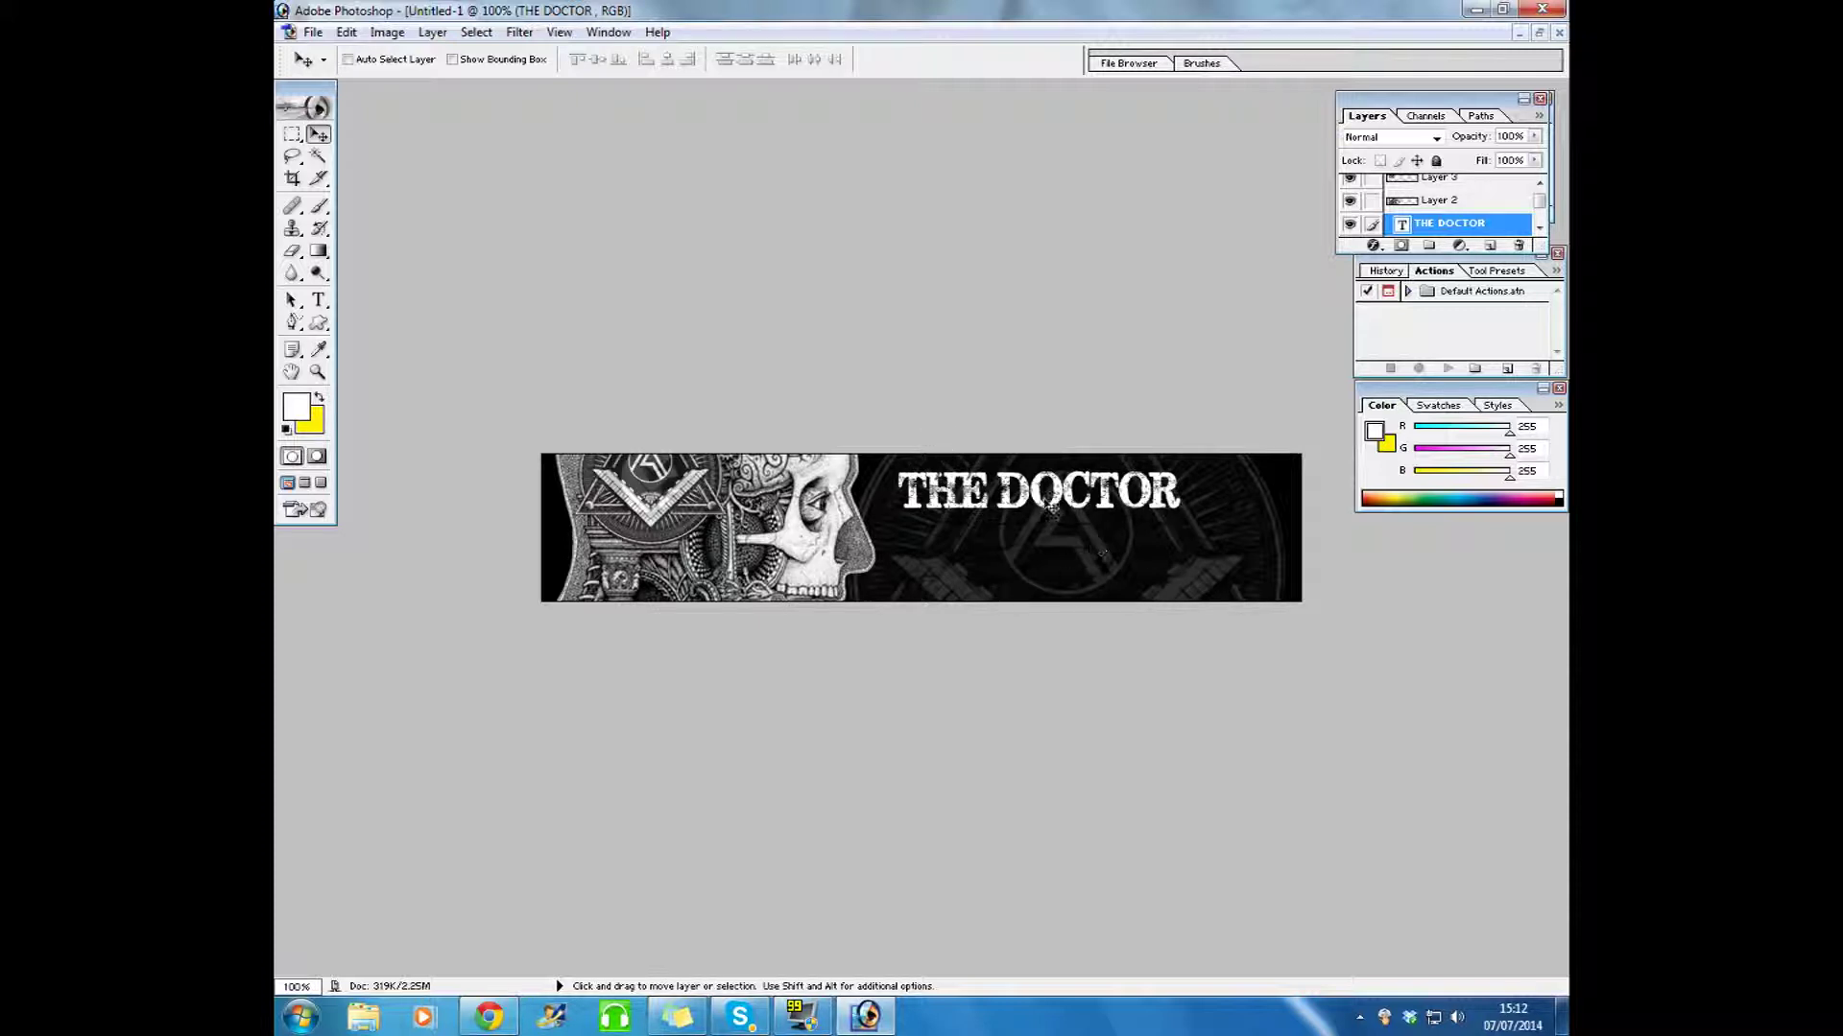
{"action": "left_click_drag", "start_coordinate": [1541, 205], "coordinate": [1490, 246]}
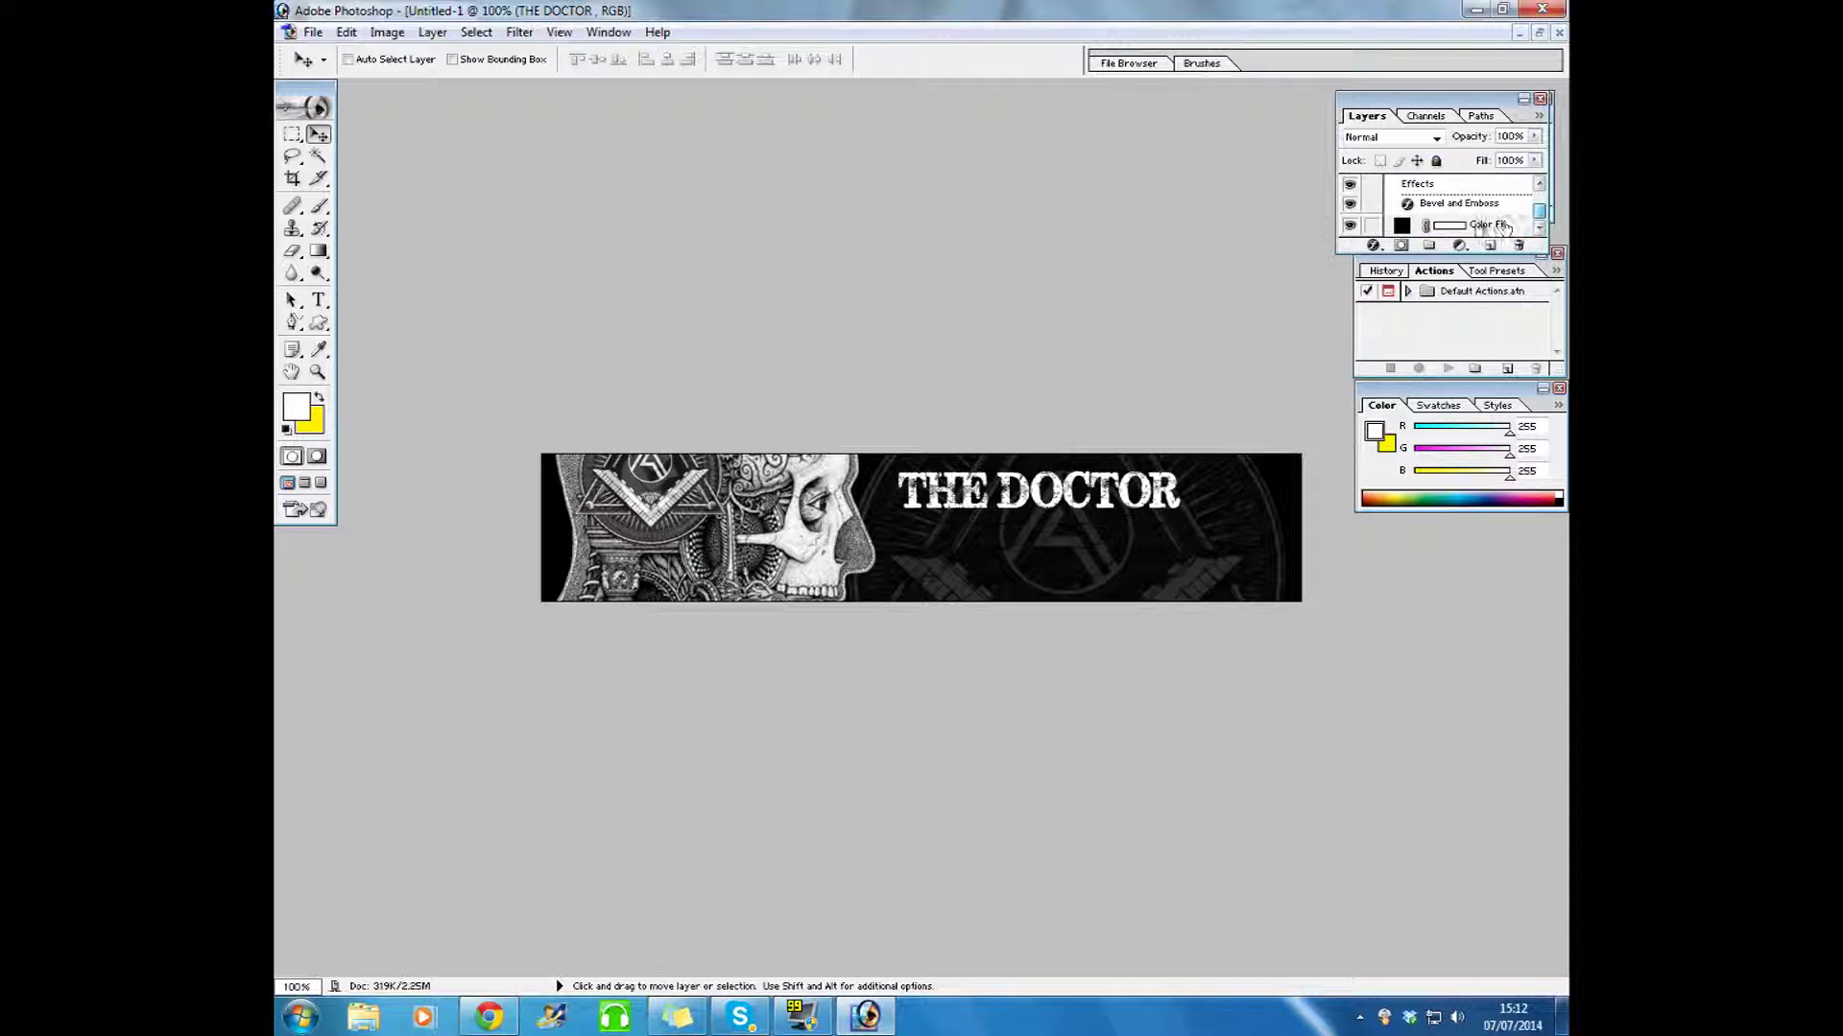
{"action": "left_click", "coordinate": [1502, 226]}
{"action": "left_click", "coordinate": [1459, 247]}
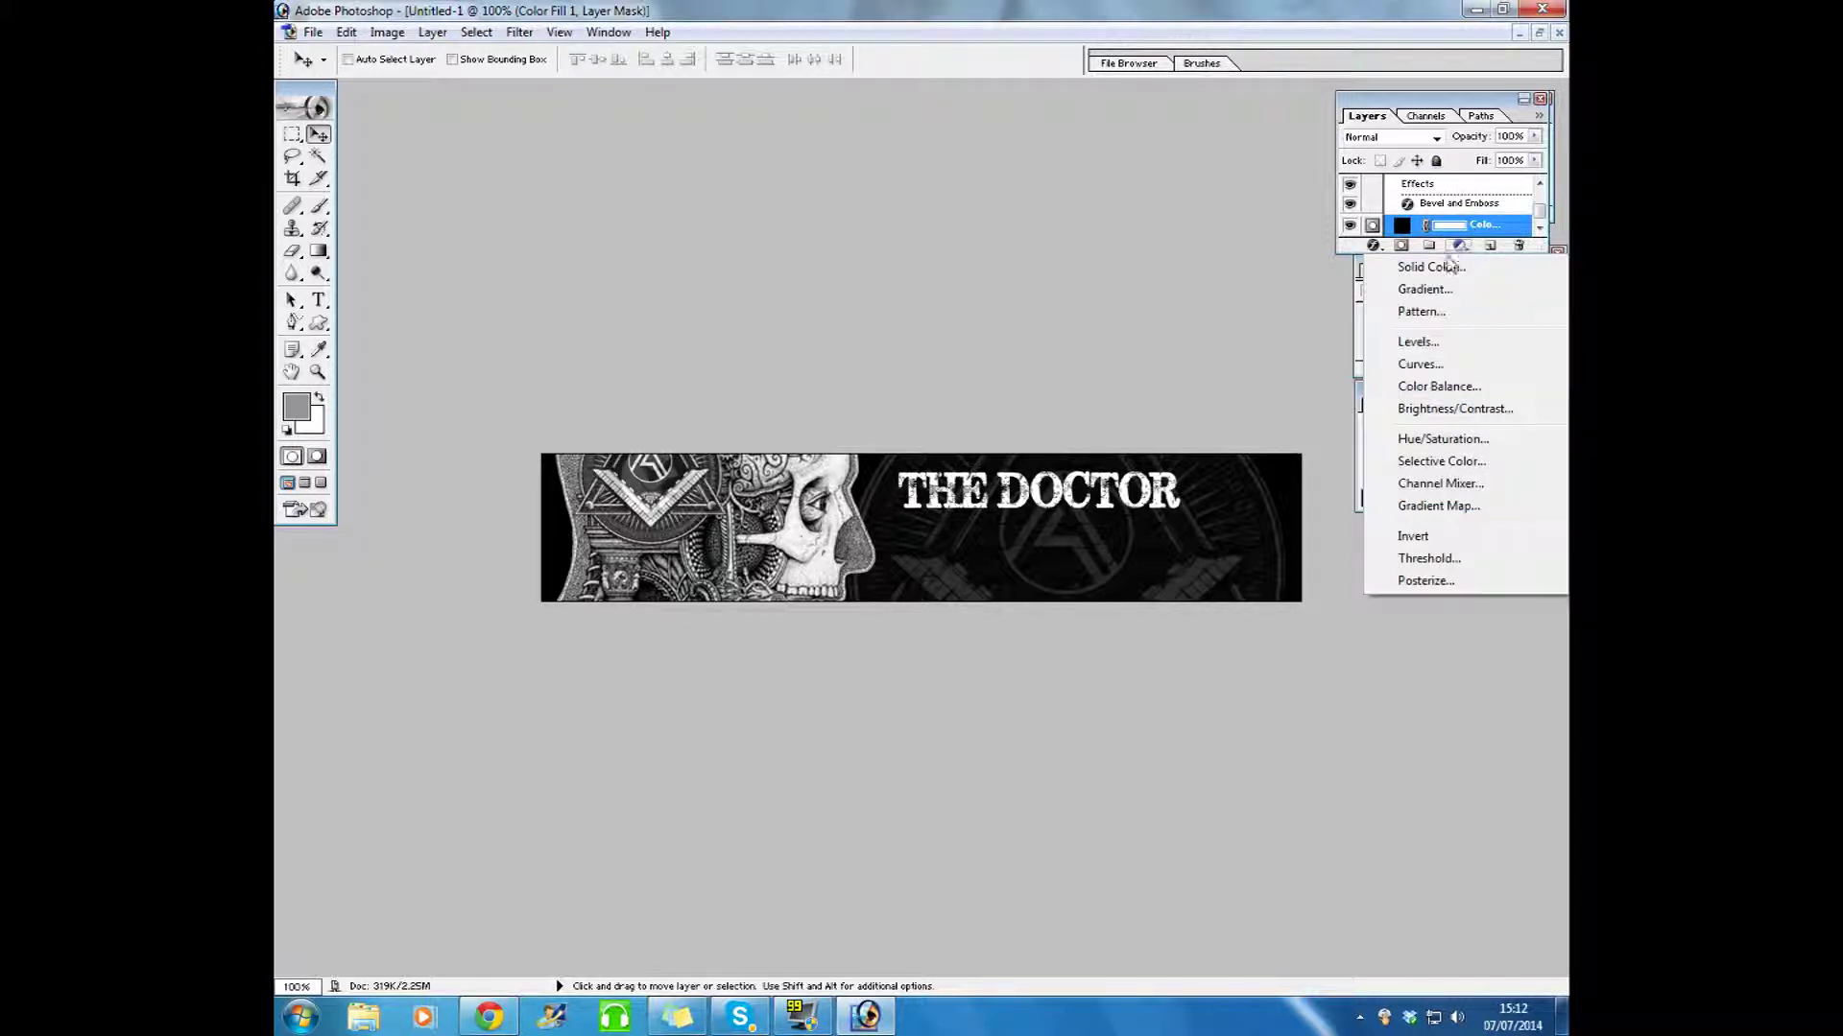
{"action": "left_click", "coordinate": [1431, 268]}
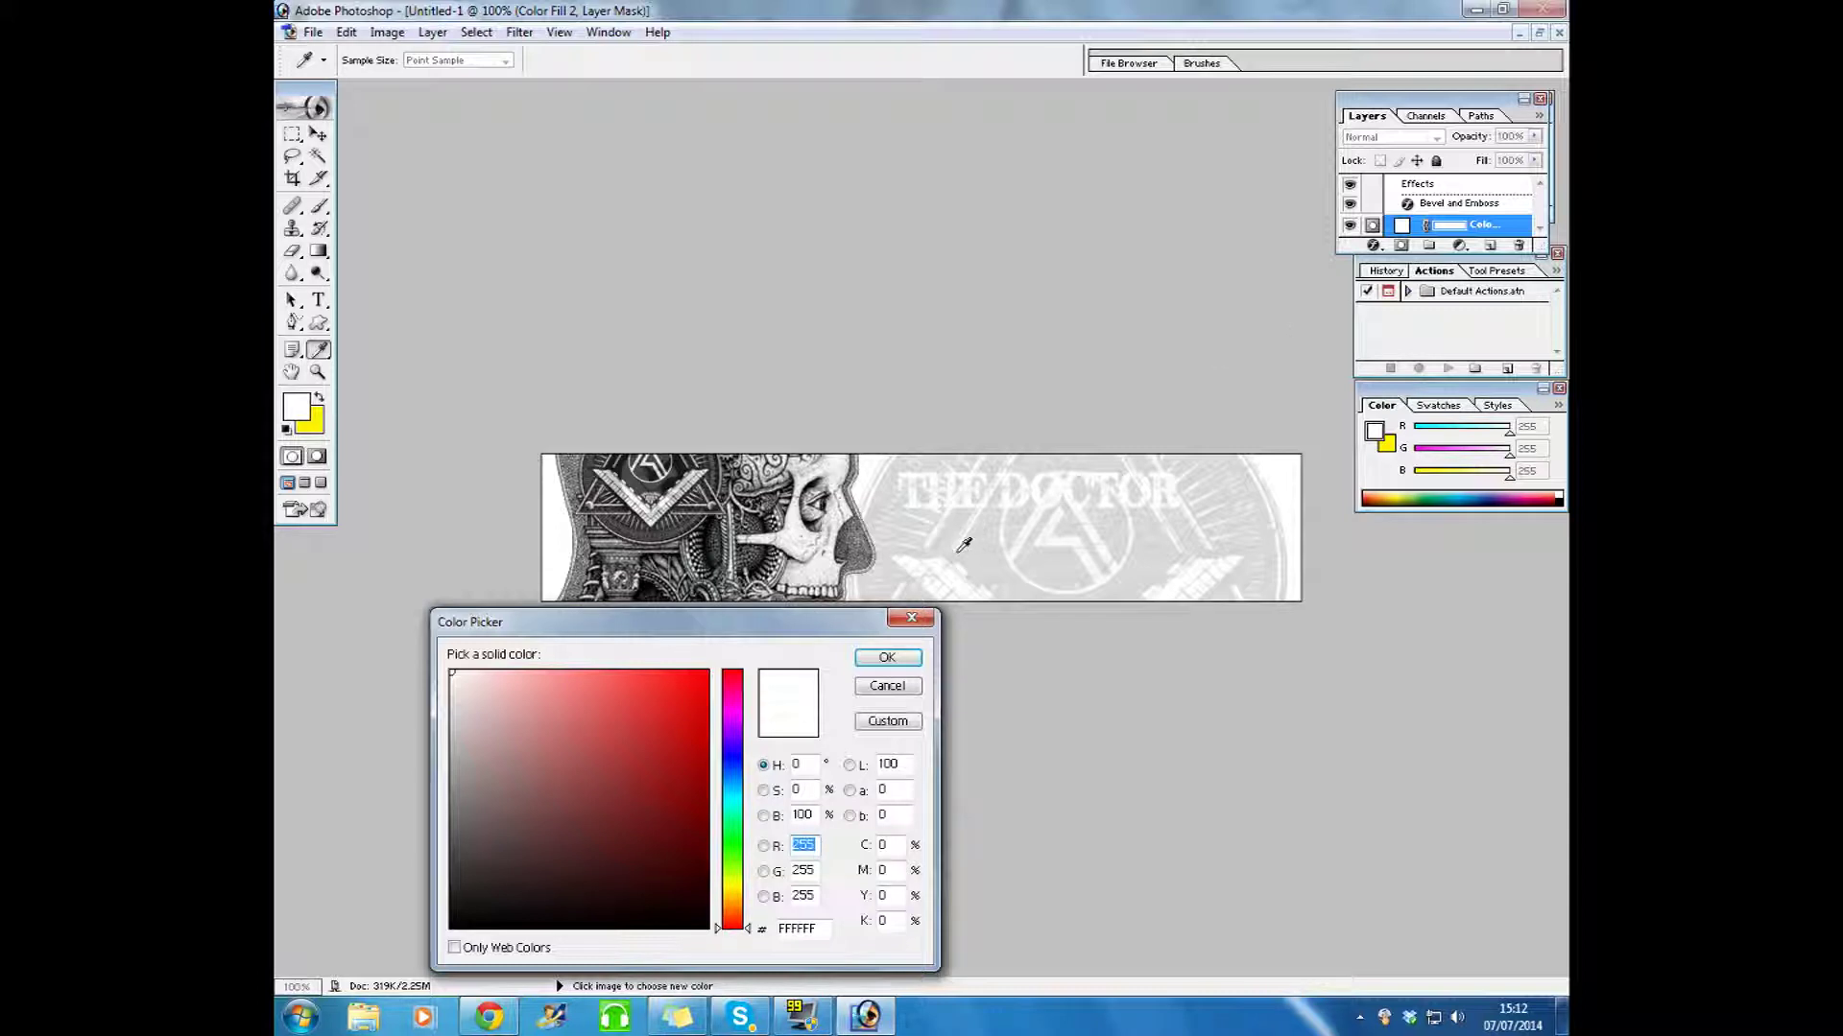
{"action": "key", "text": "Escape"}
Step: Delete the black Color Fill 1 layer from the banner
{"action": "right_click", "coordinate": [1483, 225]}
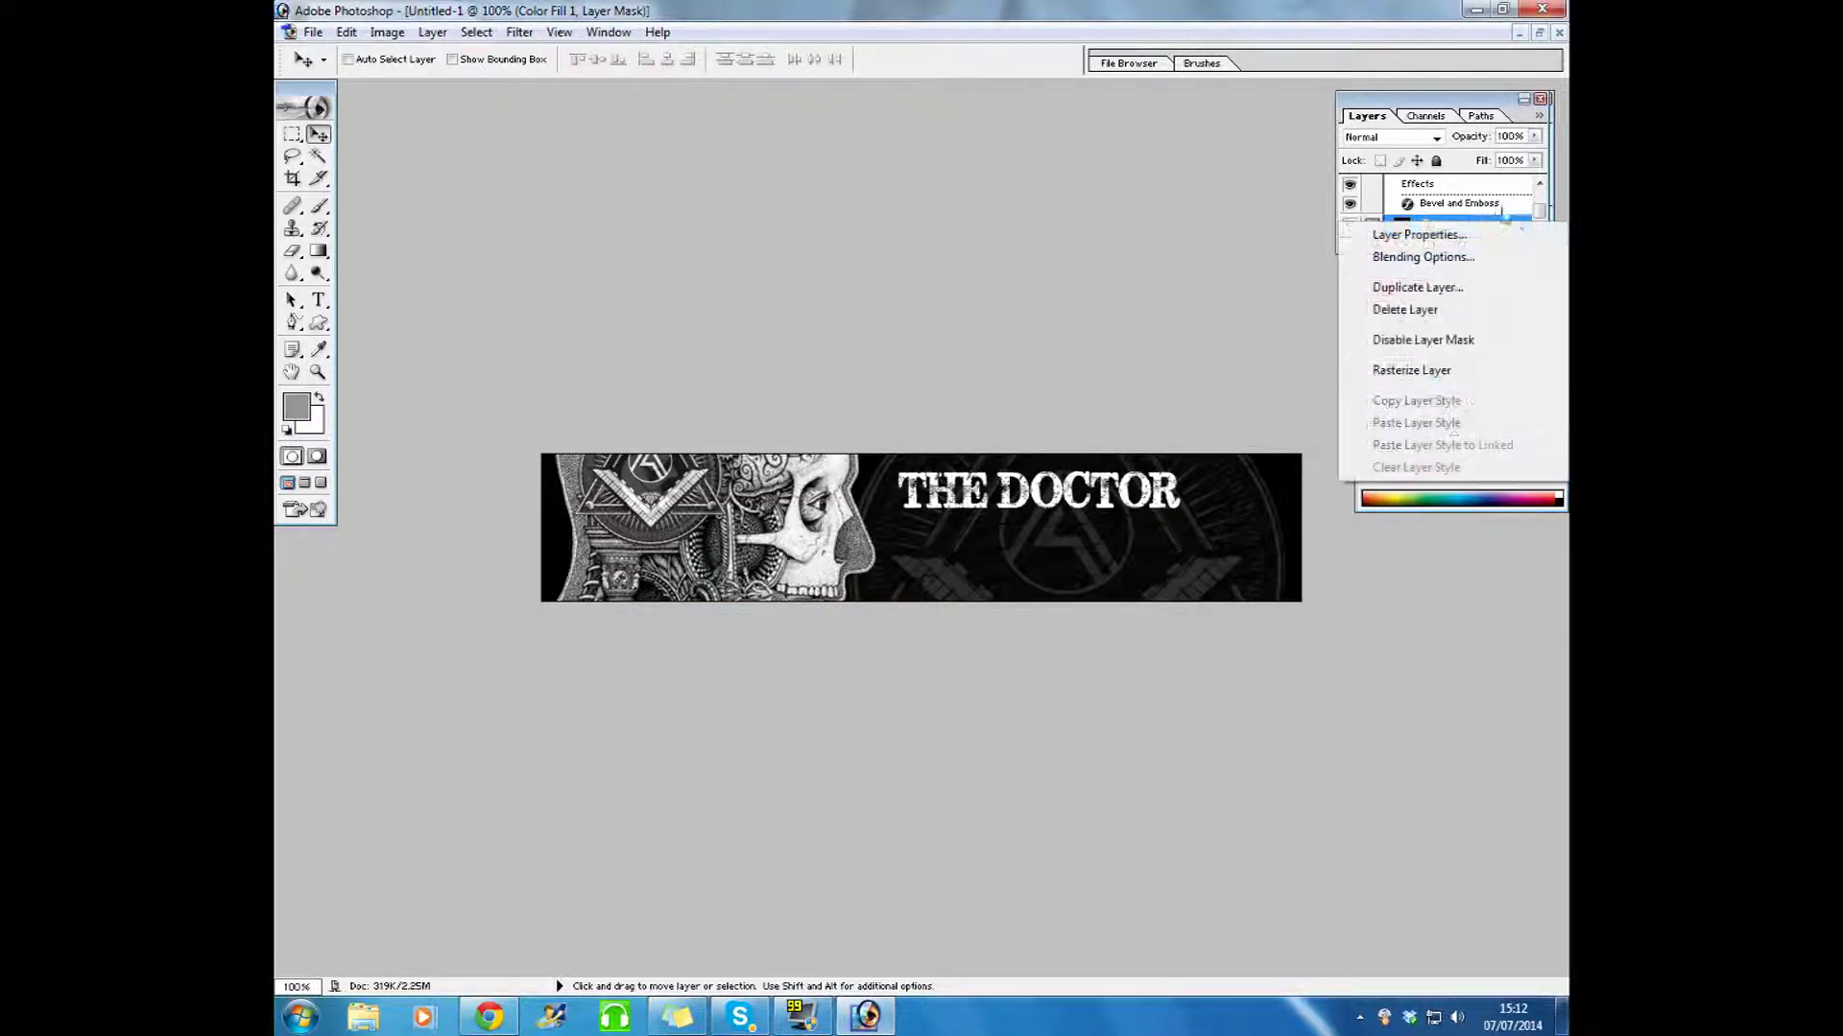
{"action": "left_click", "coordinate": [1404, 309]}
{"action": "left_click", "coordinate": [887, 385]}
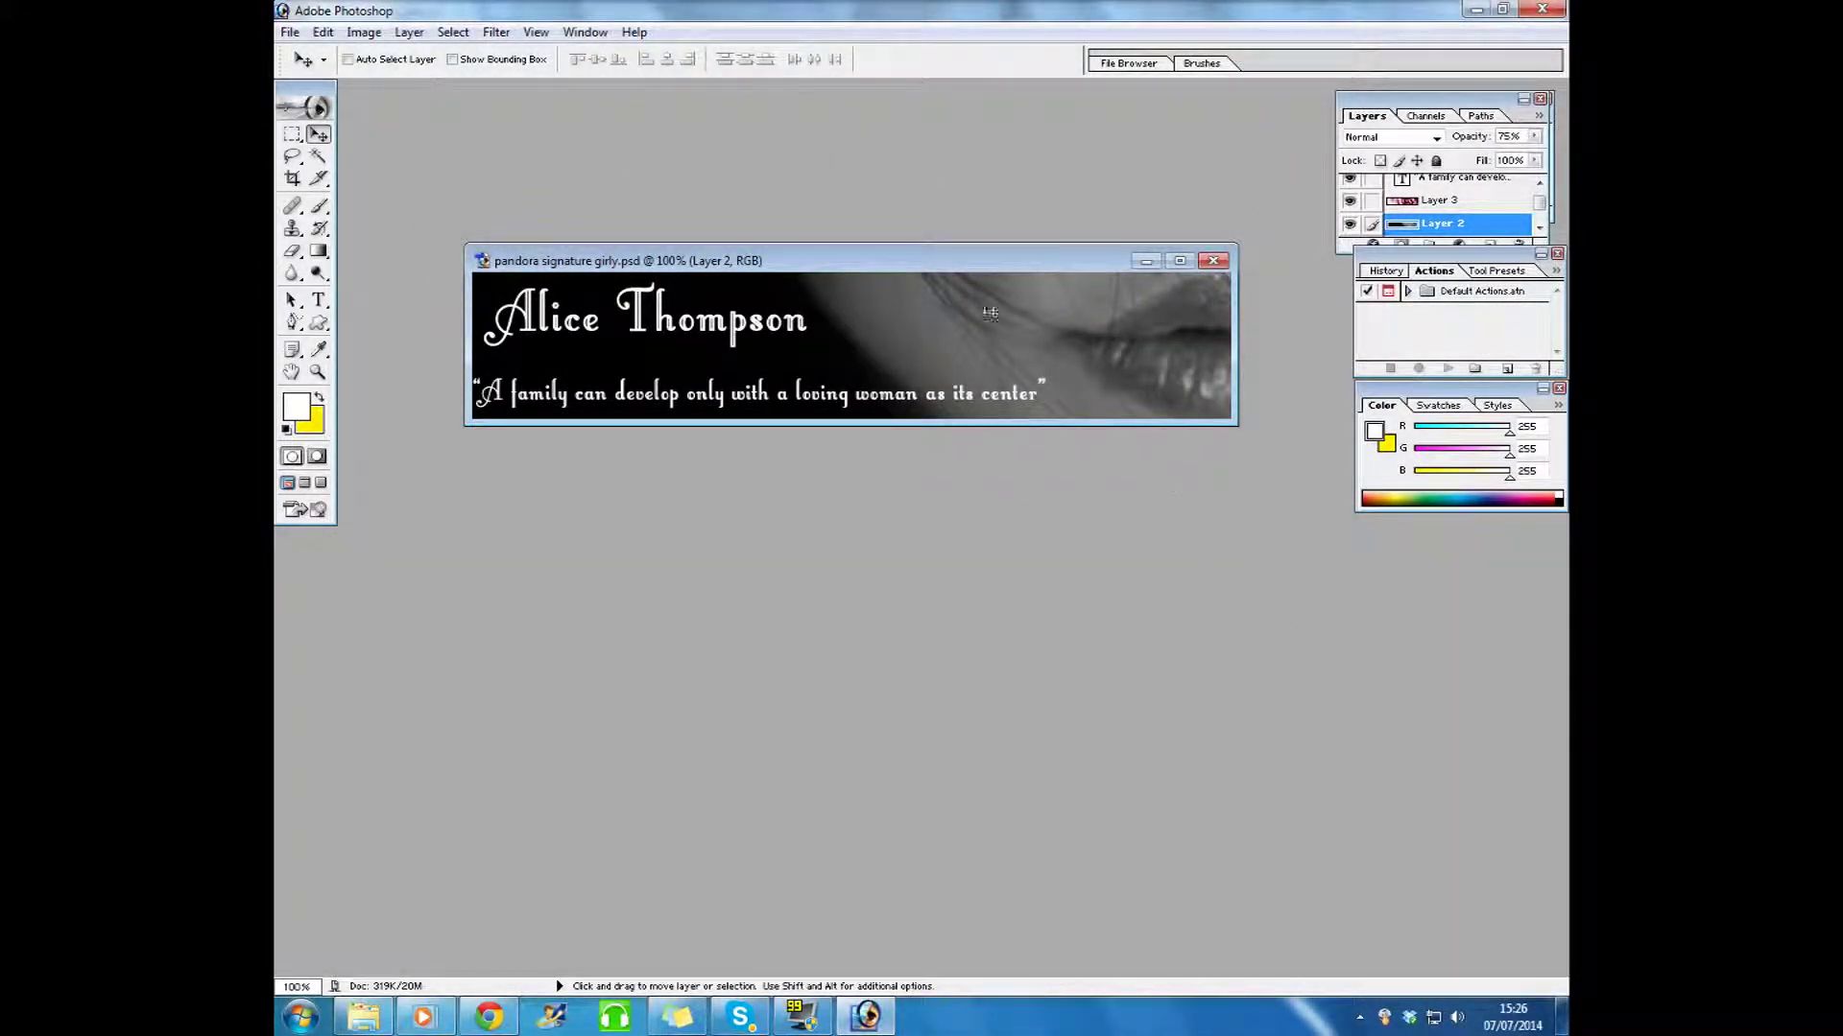
{"action": "left_click_drag", "start_coordinate": [1006, 267], "coordinate": [1000, 308]}
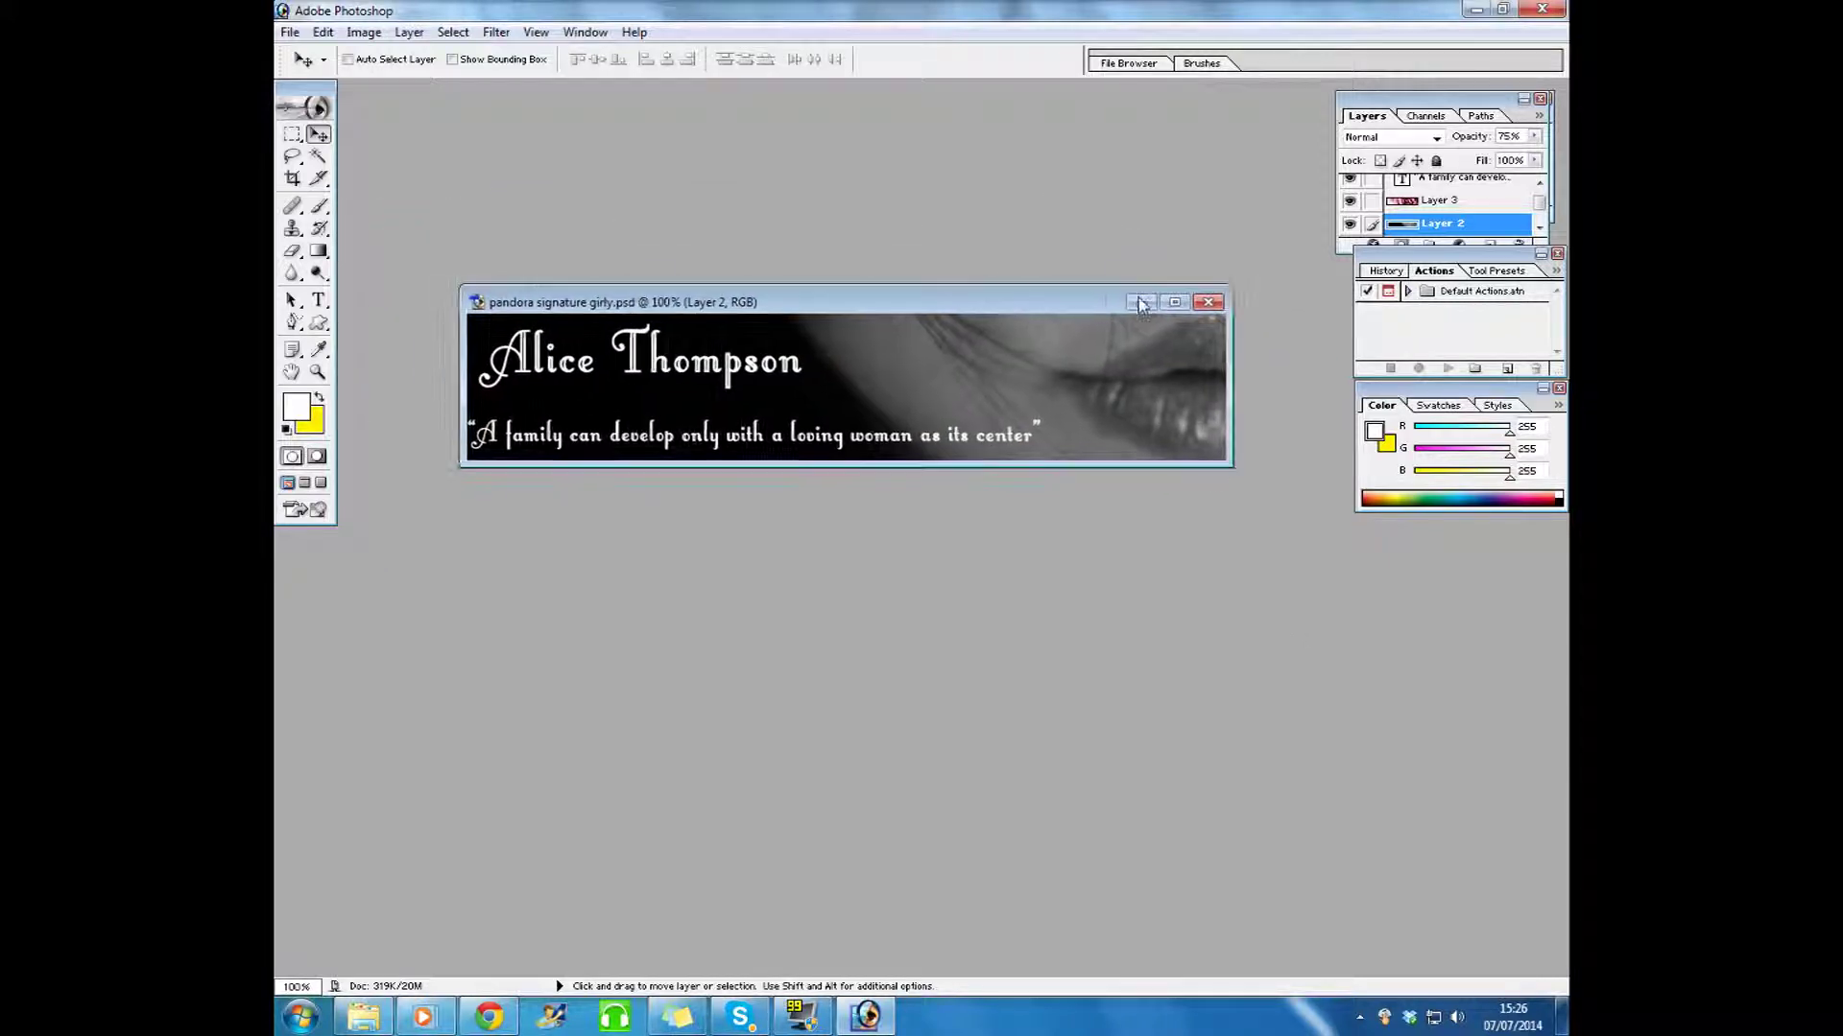
{"action": "left_click_drag", "start_coordinate": [1466, 102], "coordinate": [1211, 103]}
{"action": "left_click", "coordinate": [1206, 246]}
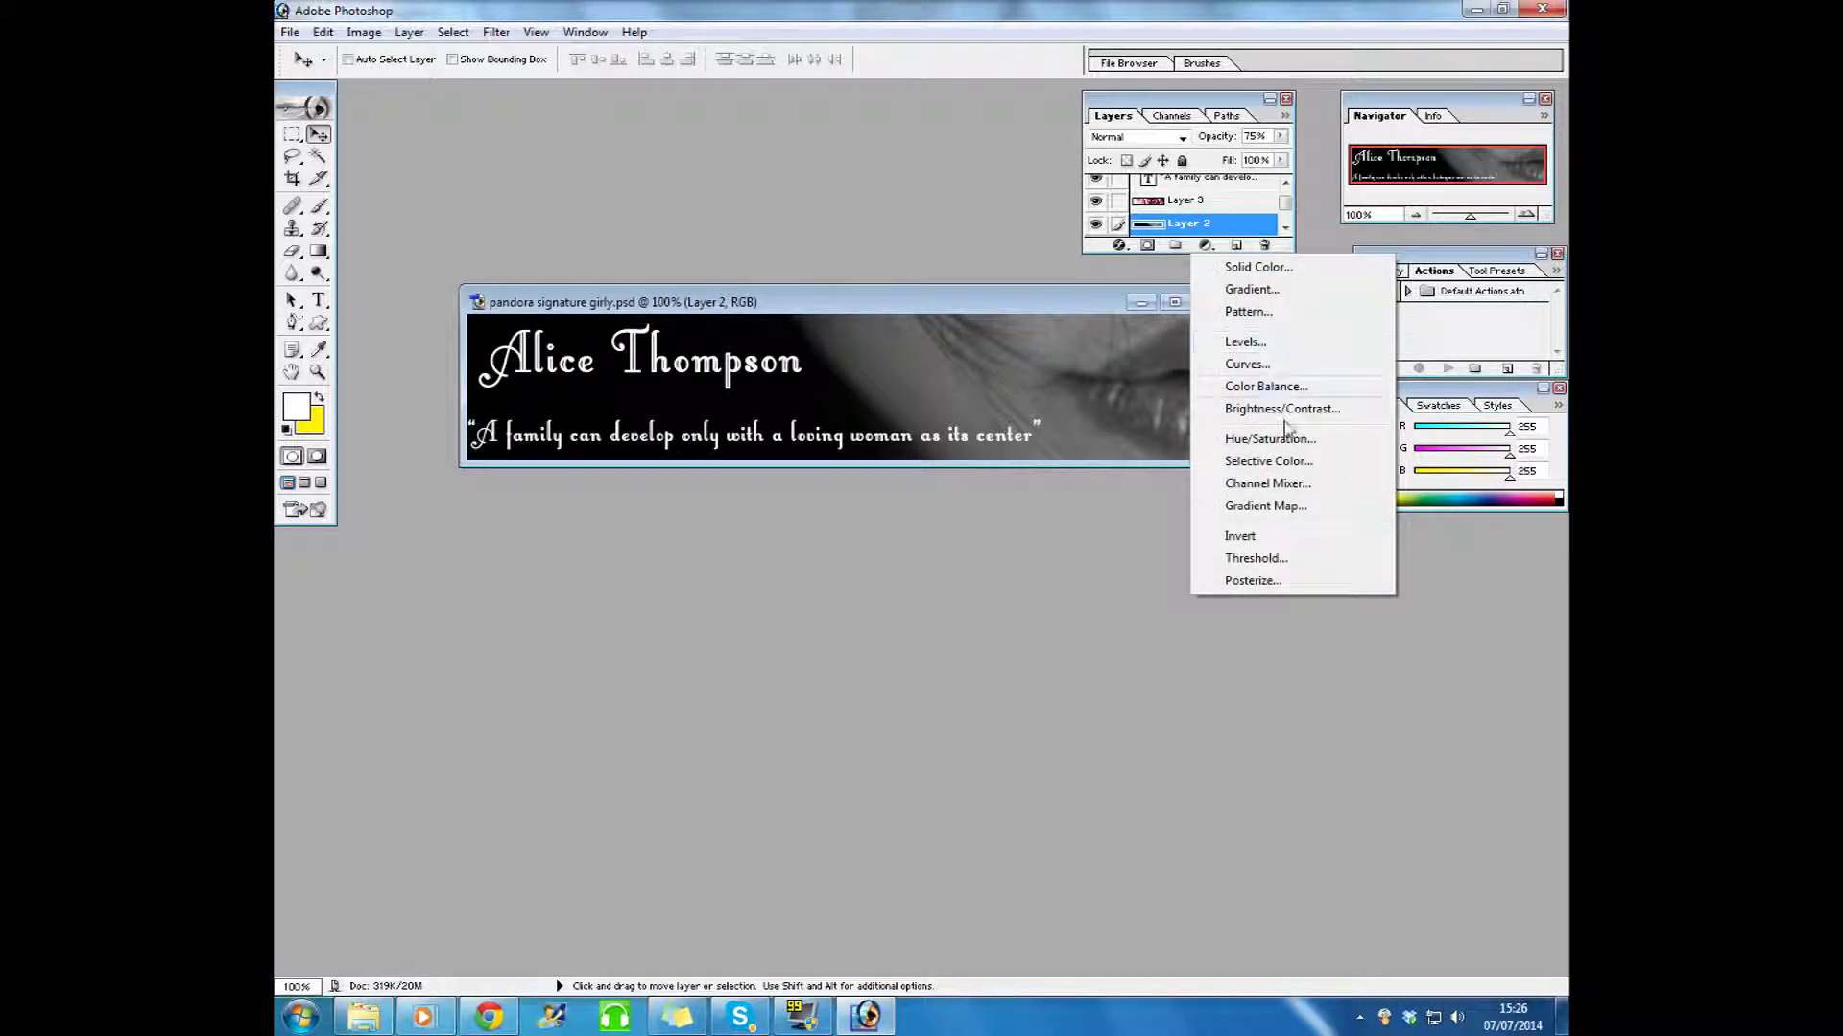
{"action": "left_click", "coordinate": [1248, 365]}
{"action": "mouse_move", "coordinate": [1150, 727]}
{"action": "left_mouse_down"}
{"action": "mouse_move", "coordinate": [1115, 684]}
{"action": "mouse_move", "coordinate": [1090, 693]}
{"action": "mouse_move", "coordinate": [1146, 729]}
{"action": "left_mouse_up"}
{"action": "left_click", "coordinate": [1312, 660]}
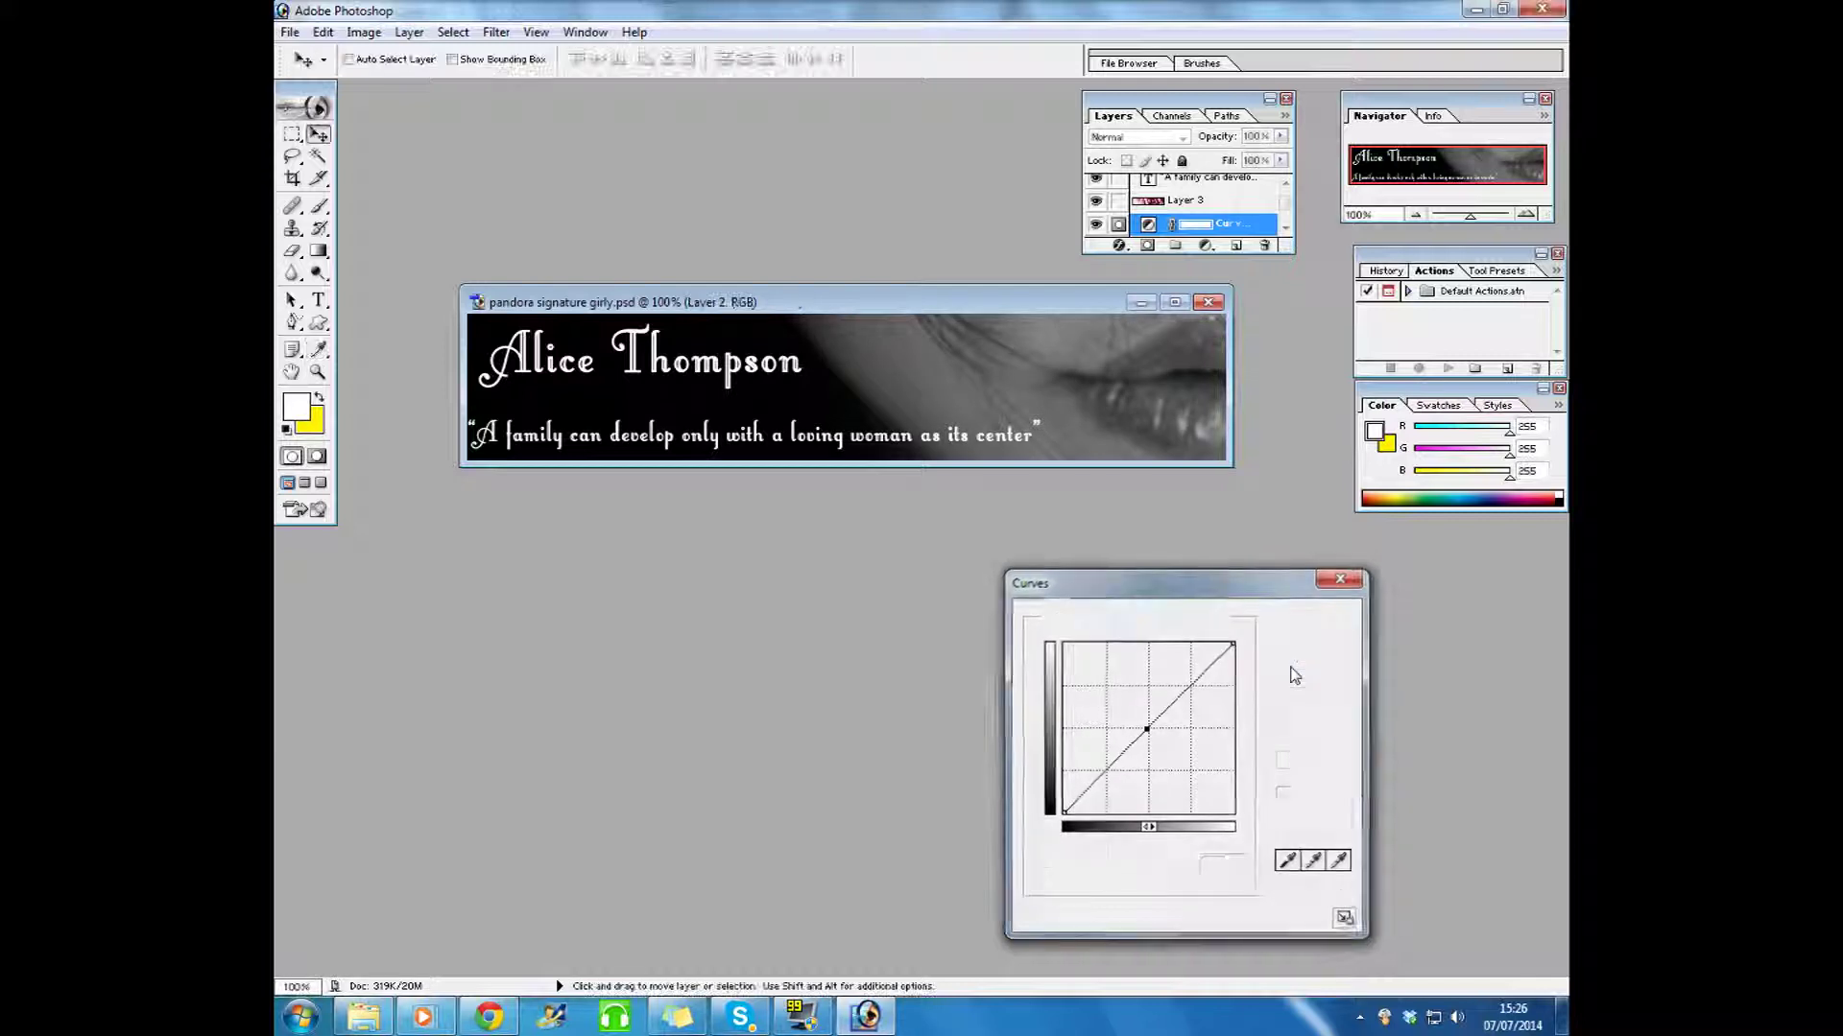
Step: Examine the maroon, white and black color fill layers beneath Layer 2 and their opacity settings
{"action": "left_click", "coordinate": [1286, 229]}
{"action": "left_click", "coordinate": [1286, 229]}
{"action": "left_click", "coordinate": [1286, 228]}
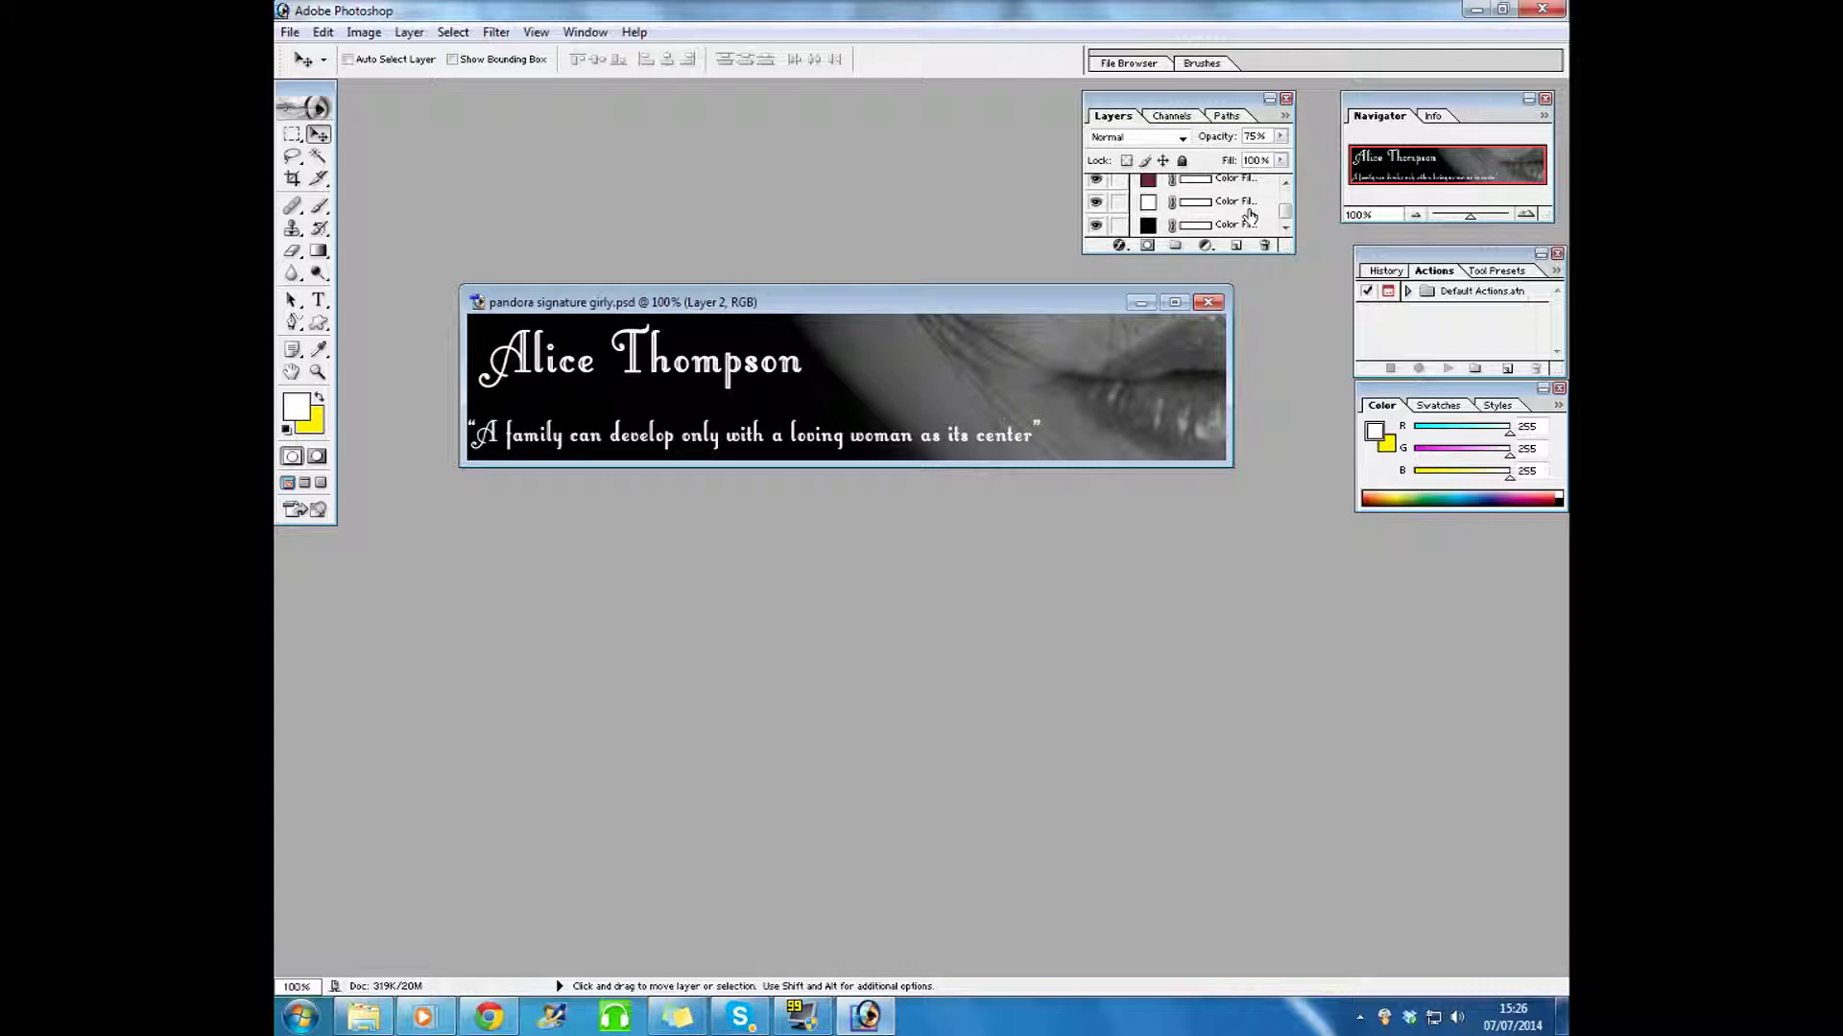
{"action": "left_click", "coordinate": [1243, 202]}
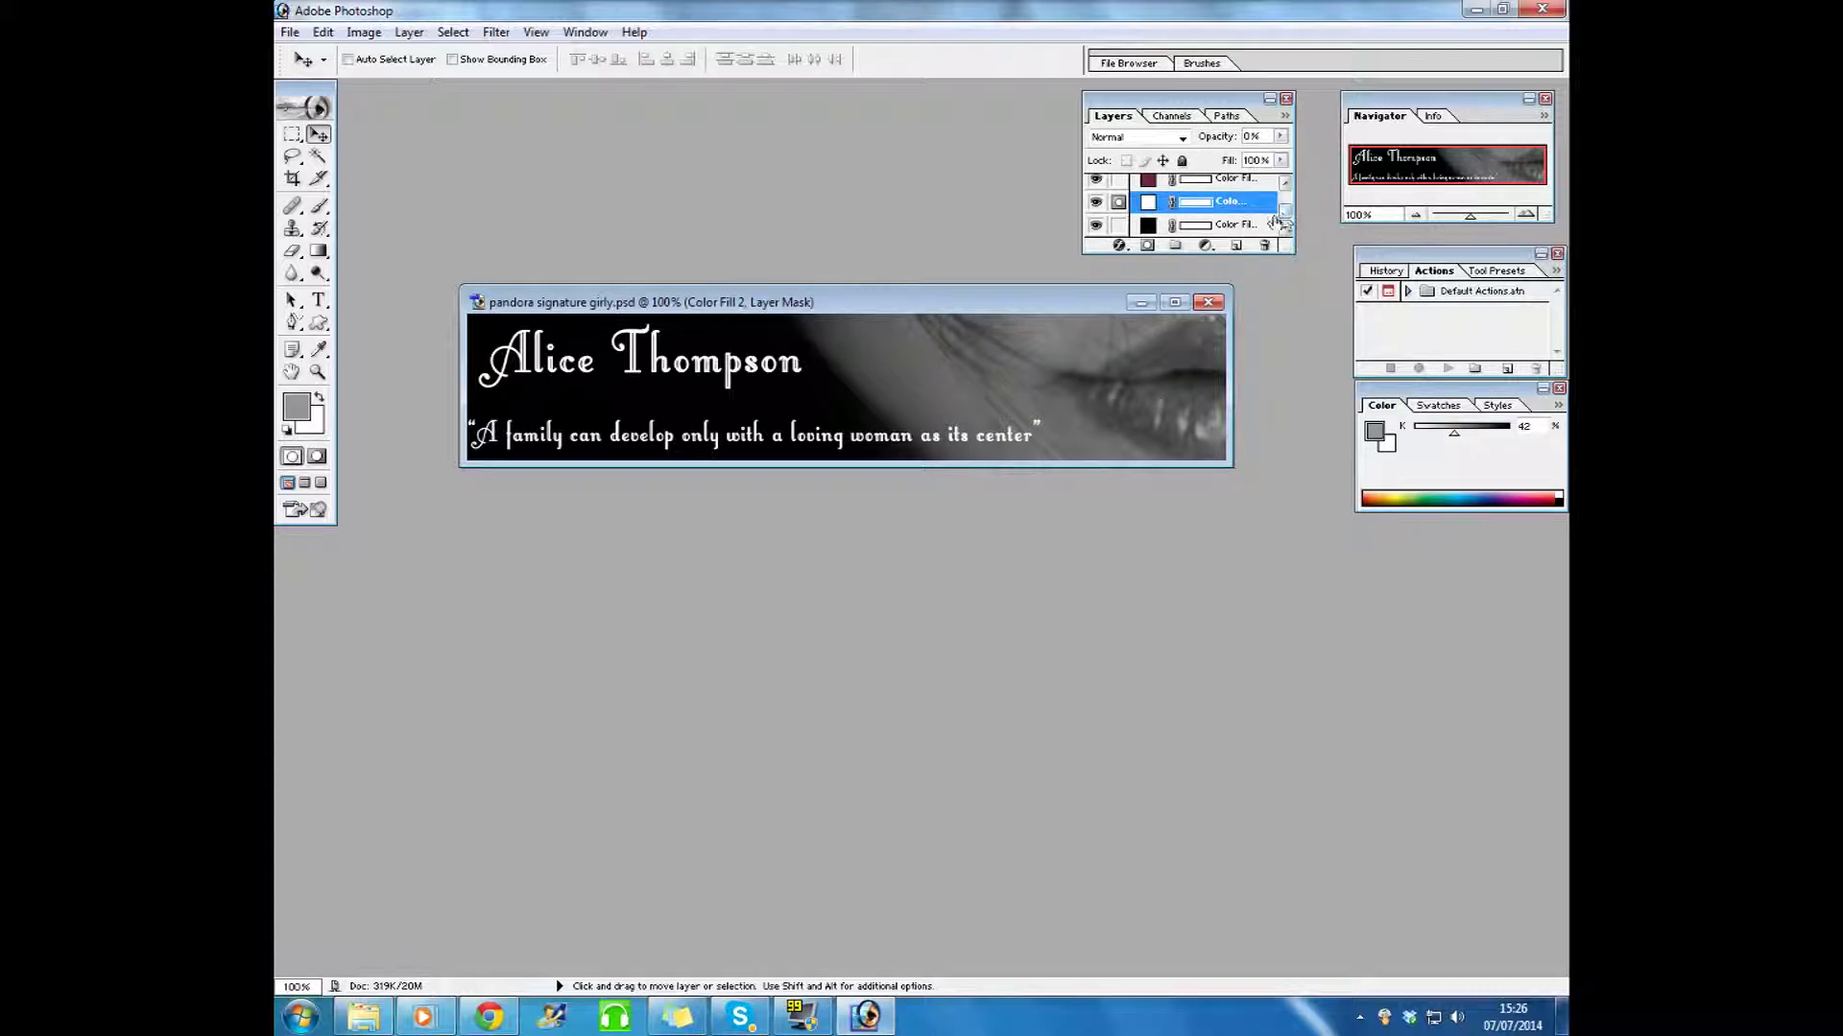
{"action": "left_click", "coordinate": [1248, 227]}
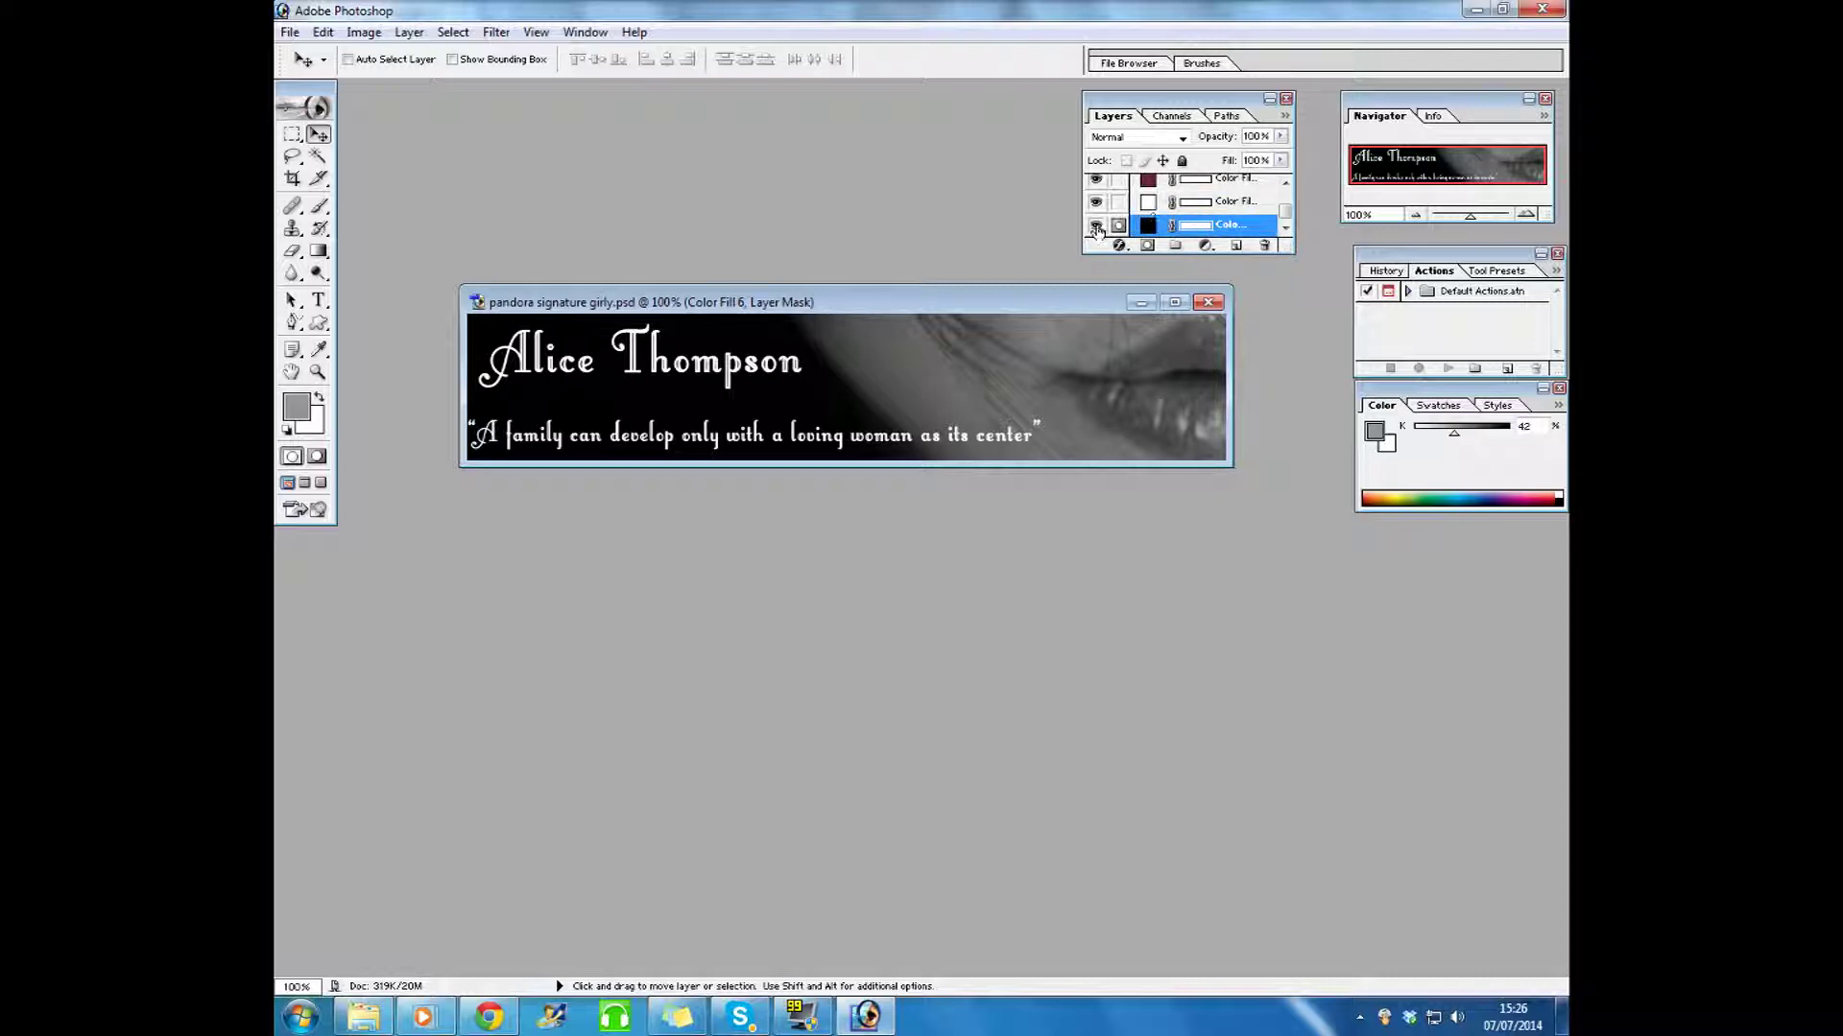
{"action": "left_click", "coordinate": [1219, 204]}
{"action": "left_click", "coordinate": [1231, 182]}
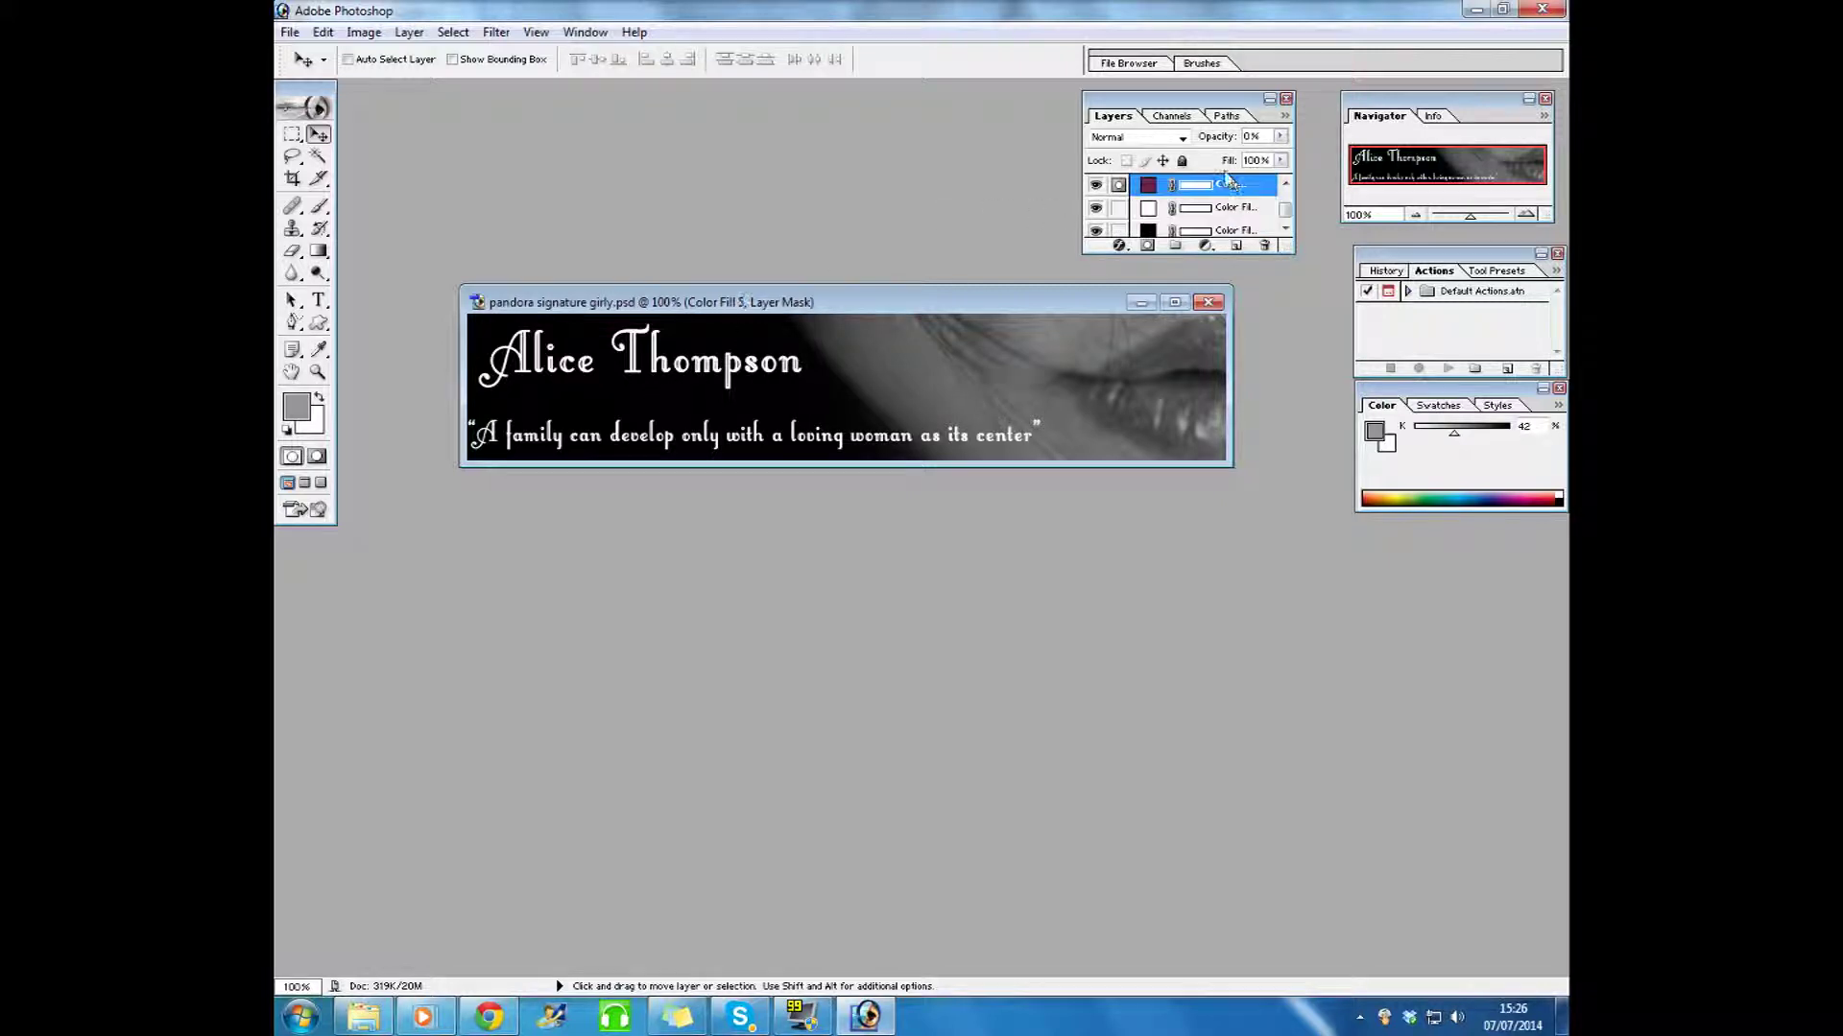
{"action": "left_click", "coordinate": [1228, 230]}
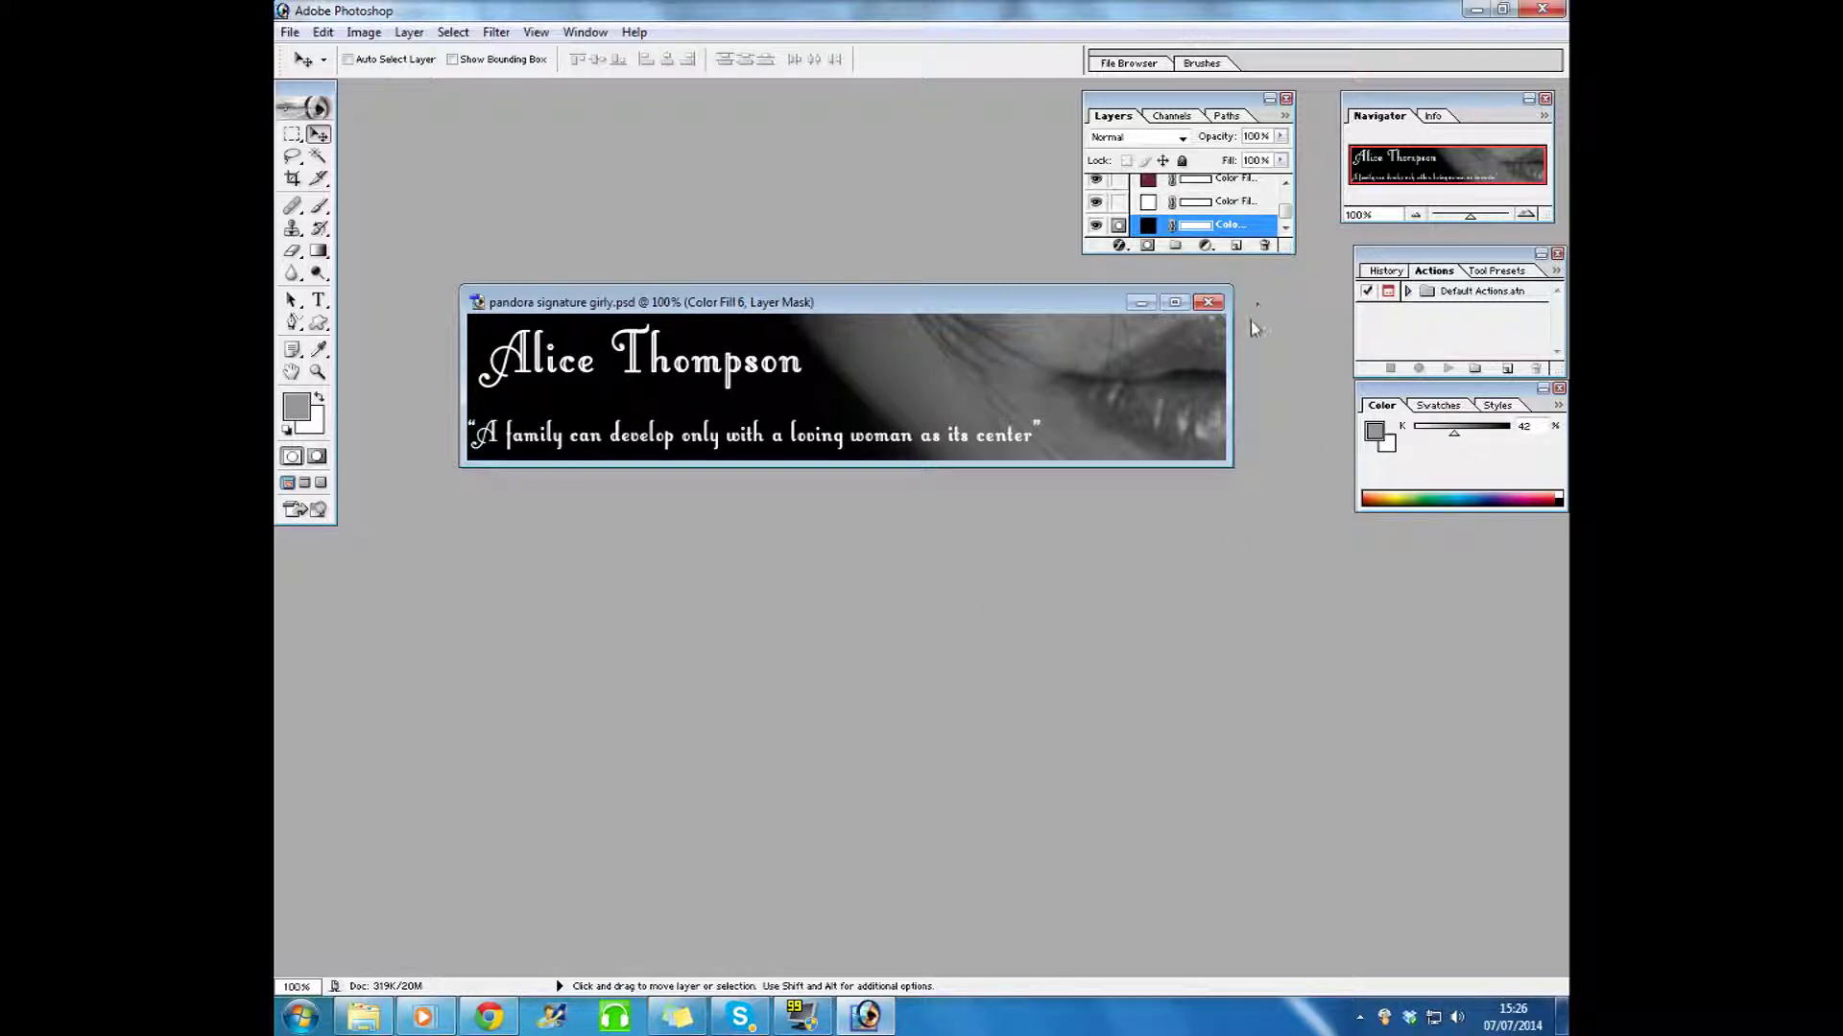
{"action": "scroll", "coordinate": [1235, 332], "scroll_direction": "down", "scroll_amount": 1}
{"action": "scroll", "coordinate": [1205, 377], "scroll_direction": "up", "scroll_amount": 1}
{"action": "left_click_drag", "start_coordinate": [1286, 212], "coordinate": [1286, 182]}
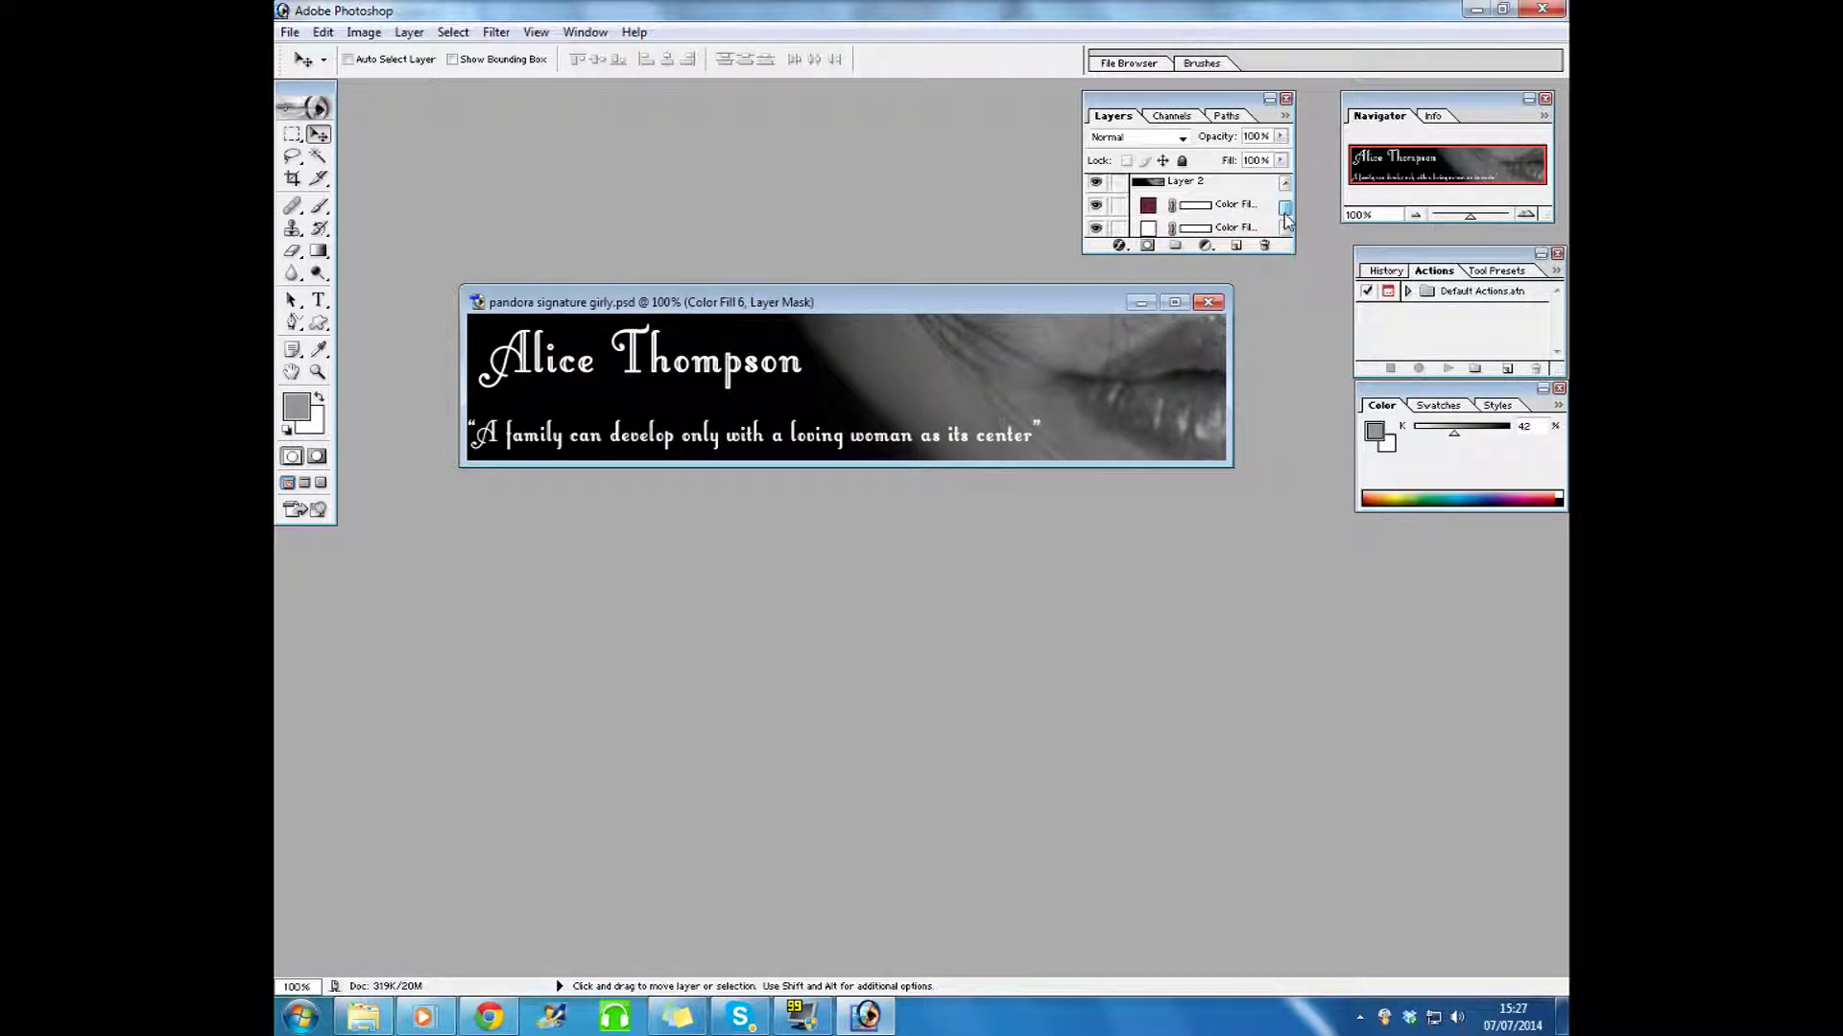
Step: Set the opacity of the face image on Layer 2 to 77%
{"action": "left_click", "coordinate": [1200, 183]}
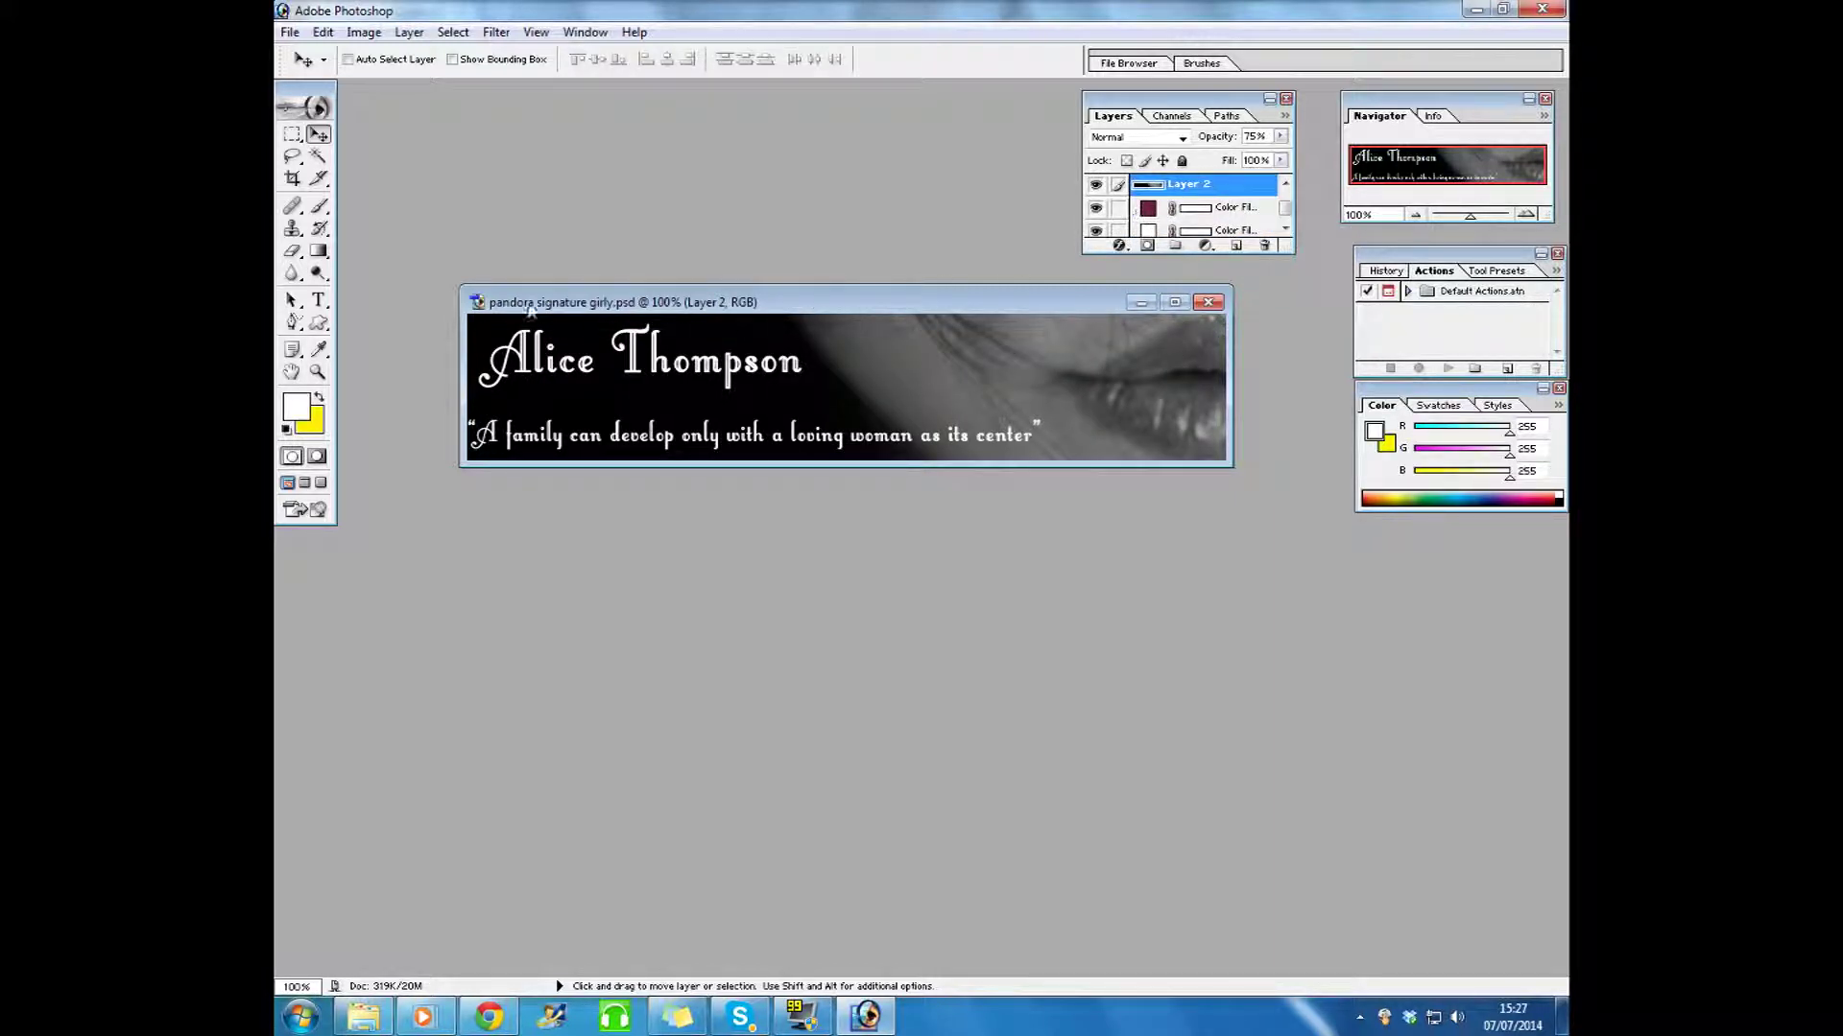
{"action": "left_click", "coordinate": [1280, 138]}
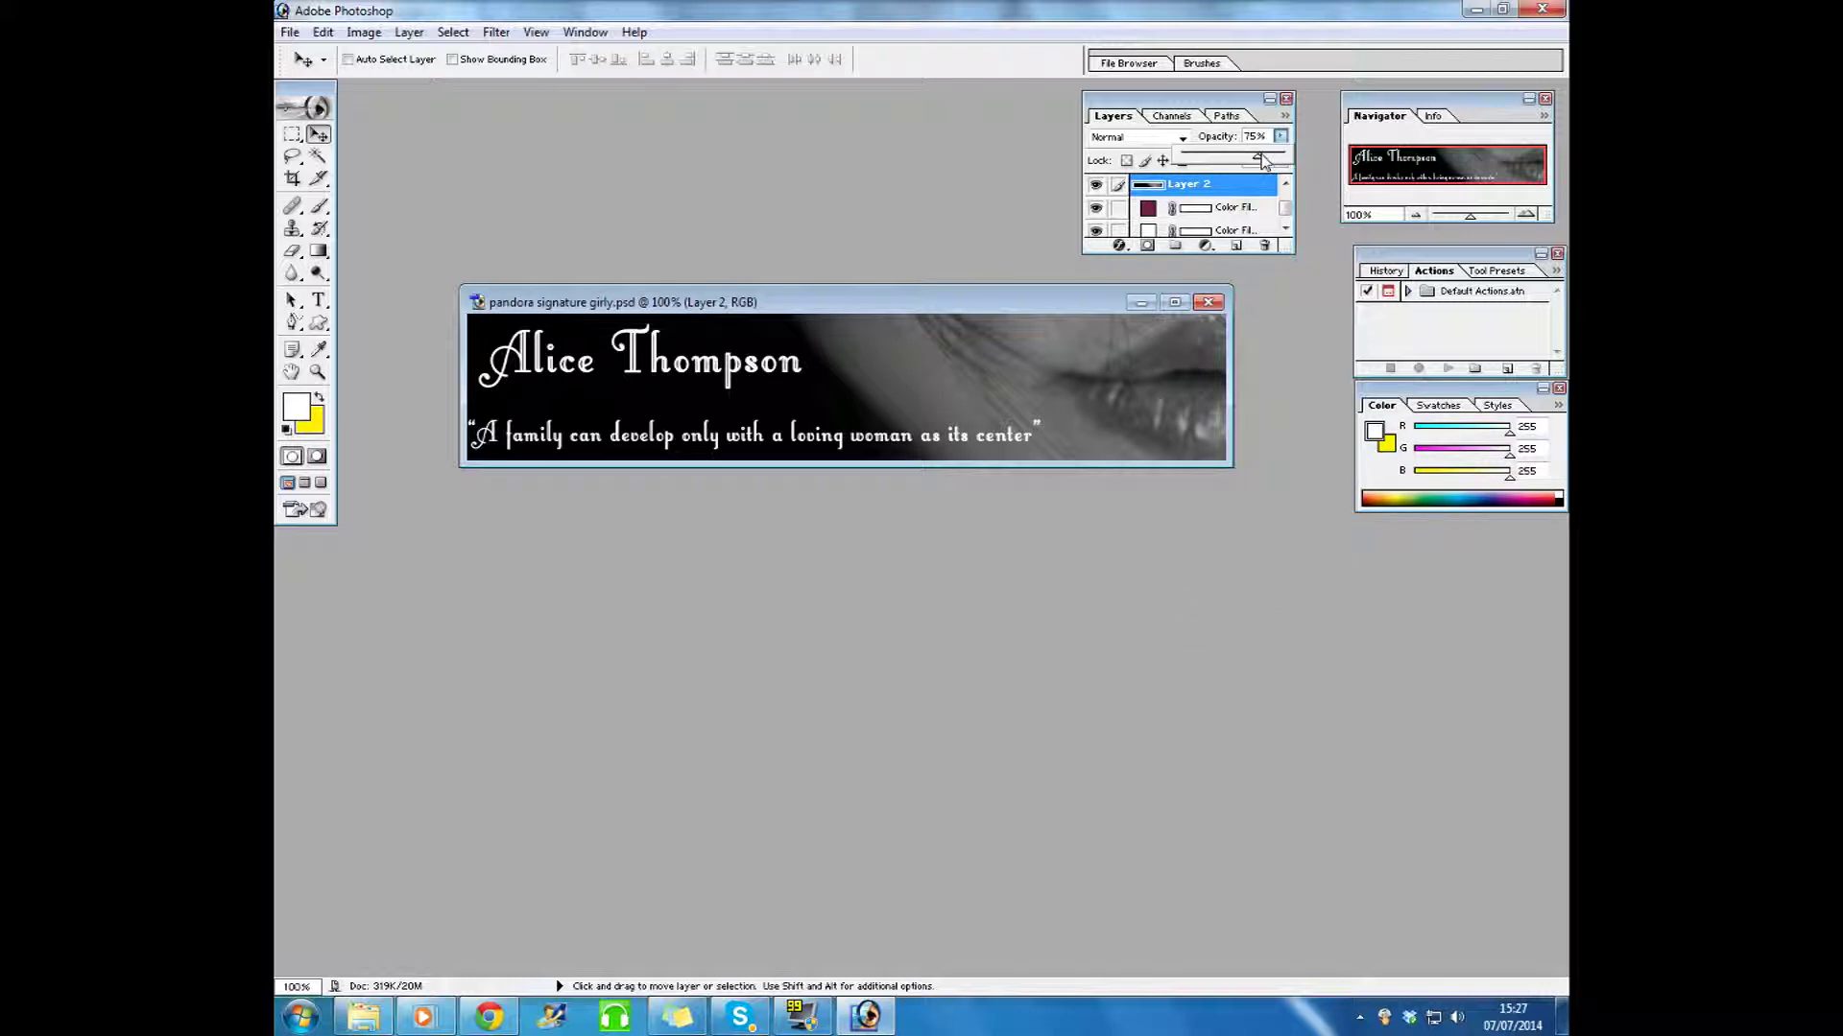
{"action": "mouse_move", "coordinate": [1257, 161]}
{"action": "left_mouse_down"}
{"action": "mouse_move", "coordinate": [1212, 168]}
{"action": "mouse_move", "coordinate": [1287, 166]}
{"action": "mouse_move", "coordinate": [1263, 171]}
{"action": "left_mouse_up"}
Step: Set the opacity of the white Color Fill 2 layer to 100%
{"action": "left_click", "coordinate": [1238, 231]}
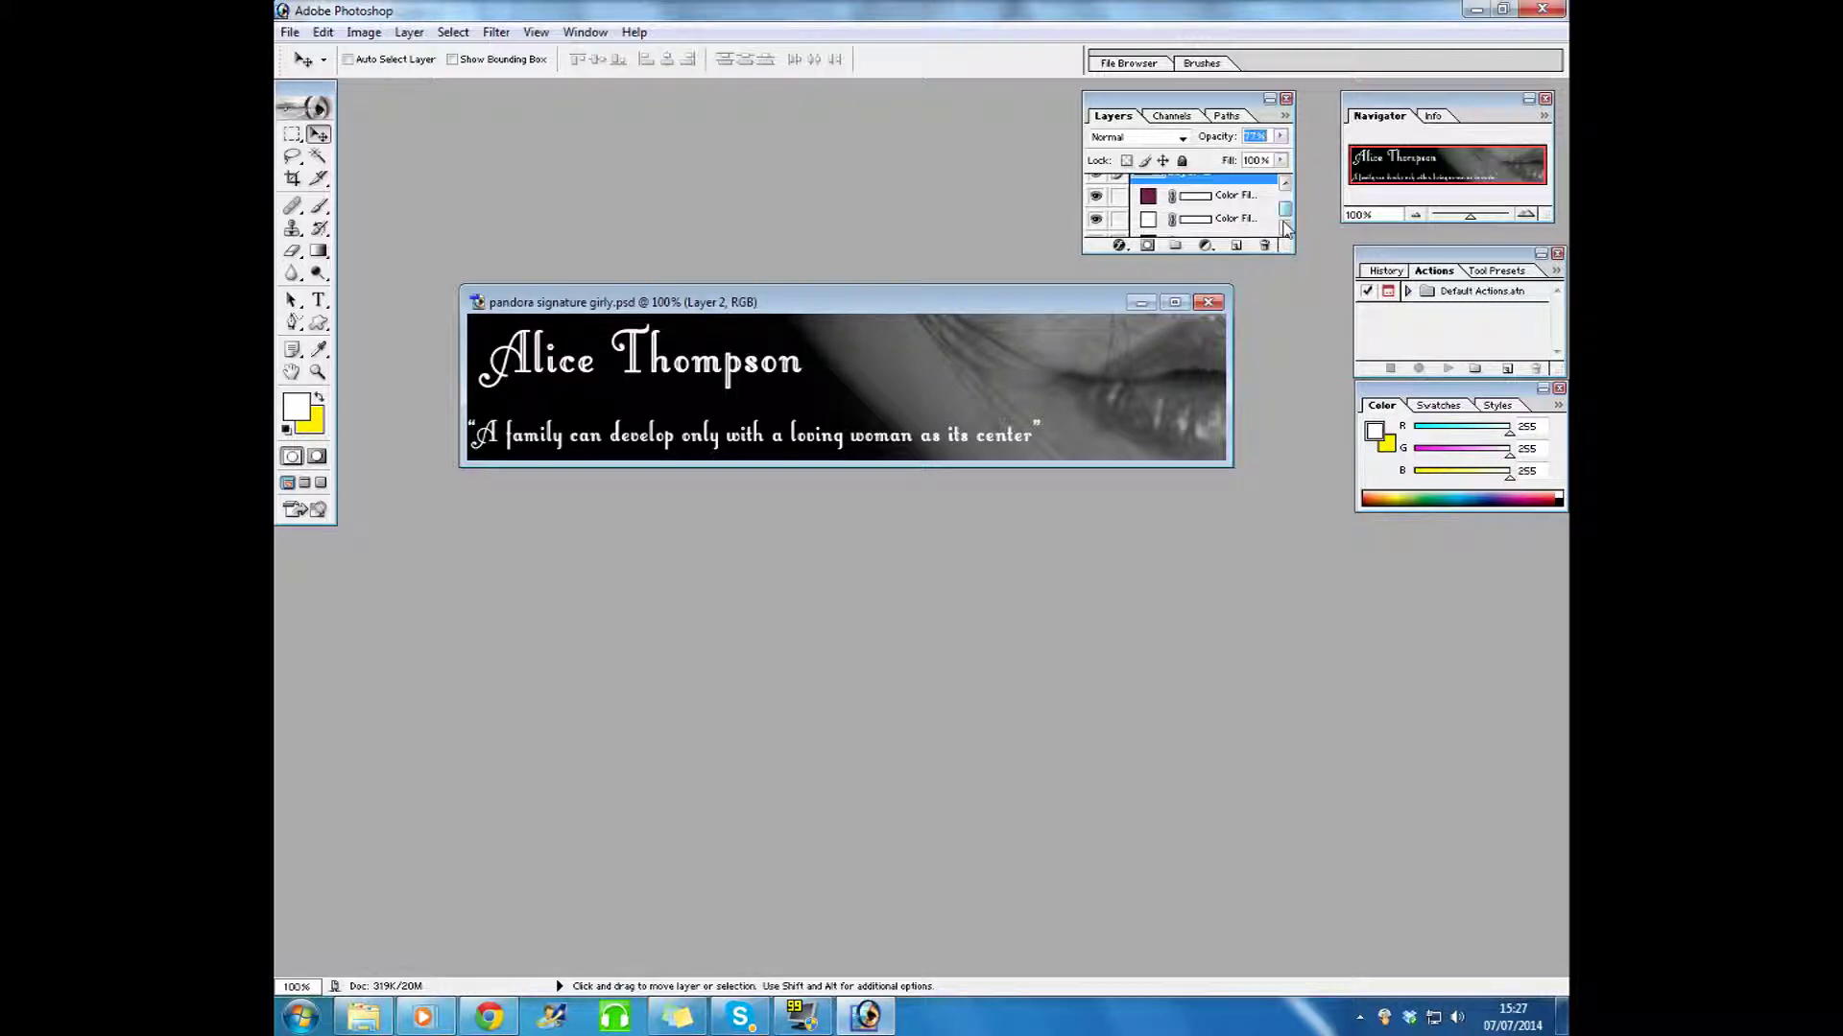
{"action": "mouse_move", "coordinate": [1281, 135]}
{"action": "left_mouse_down"}
{"action": "mouse_move", "coordinate": [1177, 159]}
{"action": "mouse_move", "coordinate": [1297, 161]}
{"action": "left_mouse_up"}
Step: Set the opacity of the face image on Layer 2 to 74% over the white fill
{"action": "scroll", "coordinate": [1292, 201], "scroll_direction": "up", "scroll_amount": 2}
{"action": "scroll", "coordinate": [1292, 201], "scroll_direction": "down", "scroll_amount": 4}
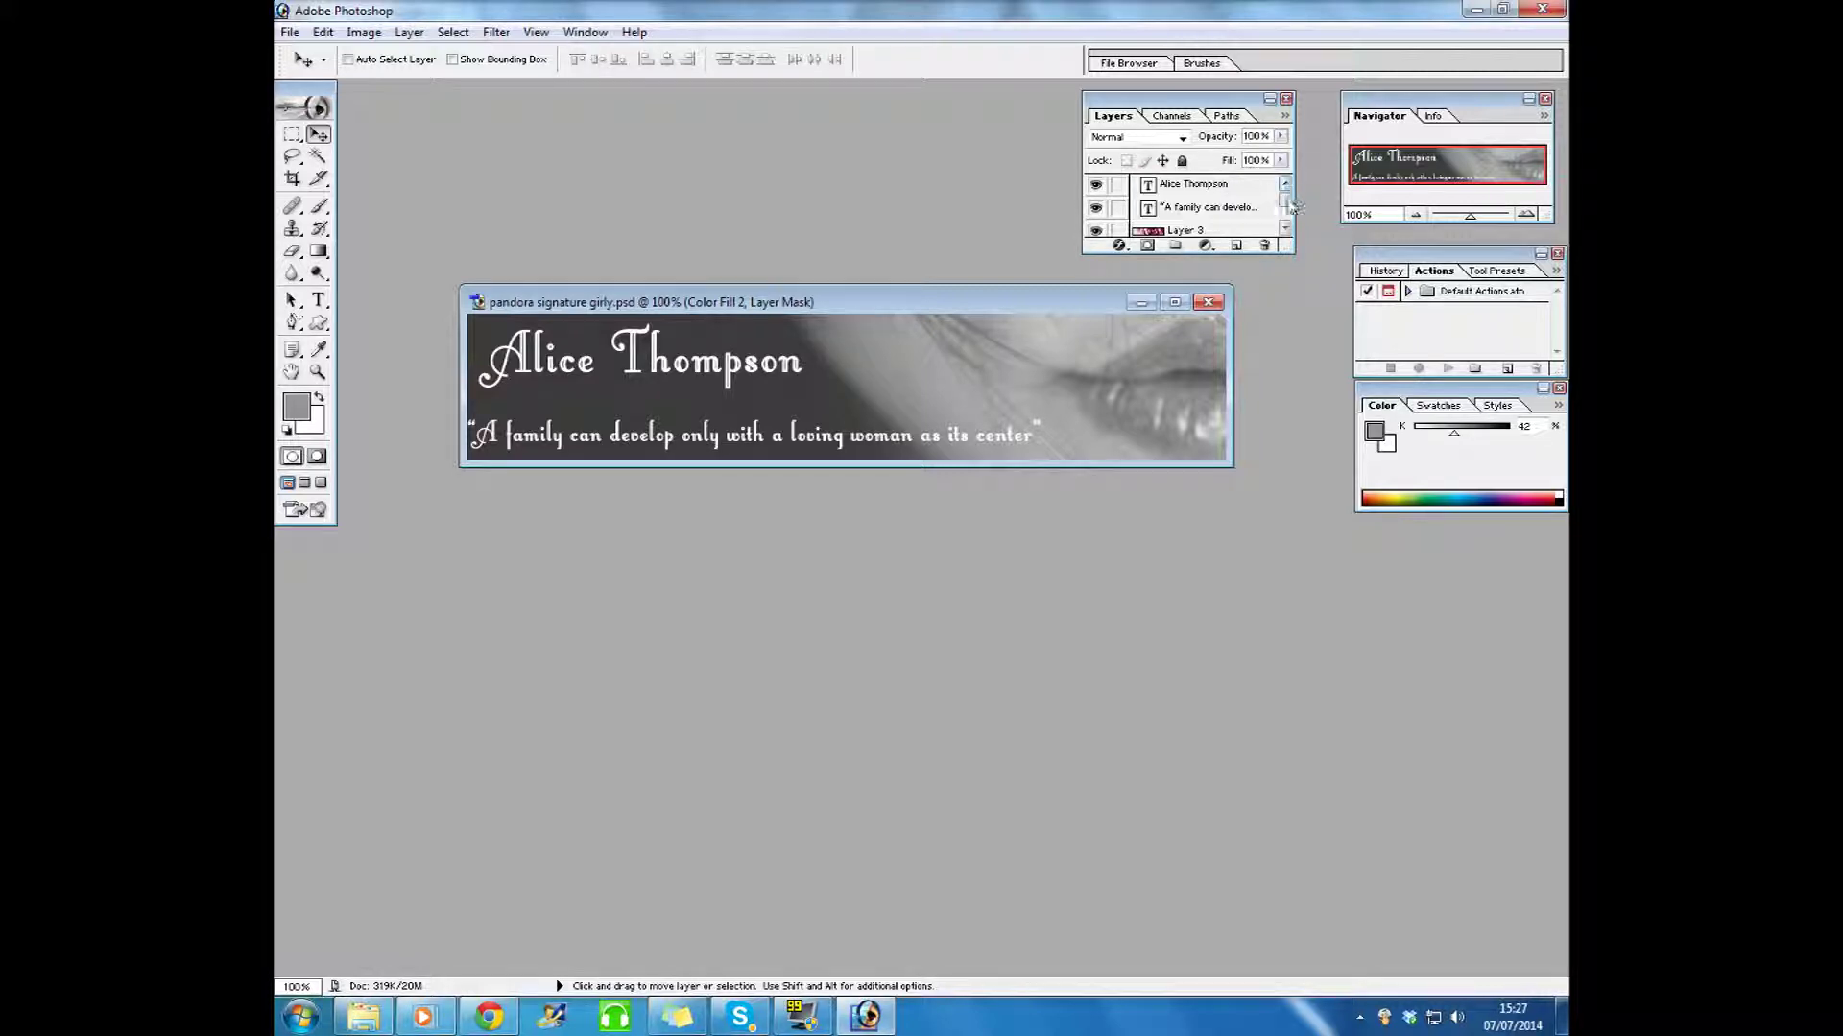
{"action": "left_click", "coordinate": [1244, 204]}
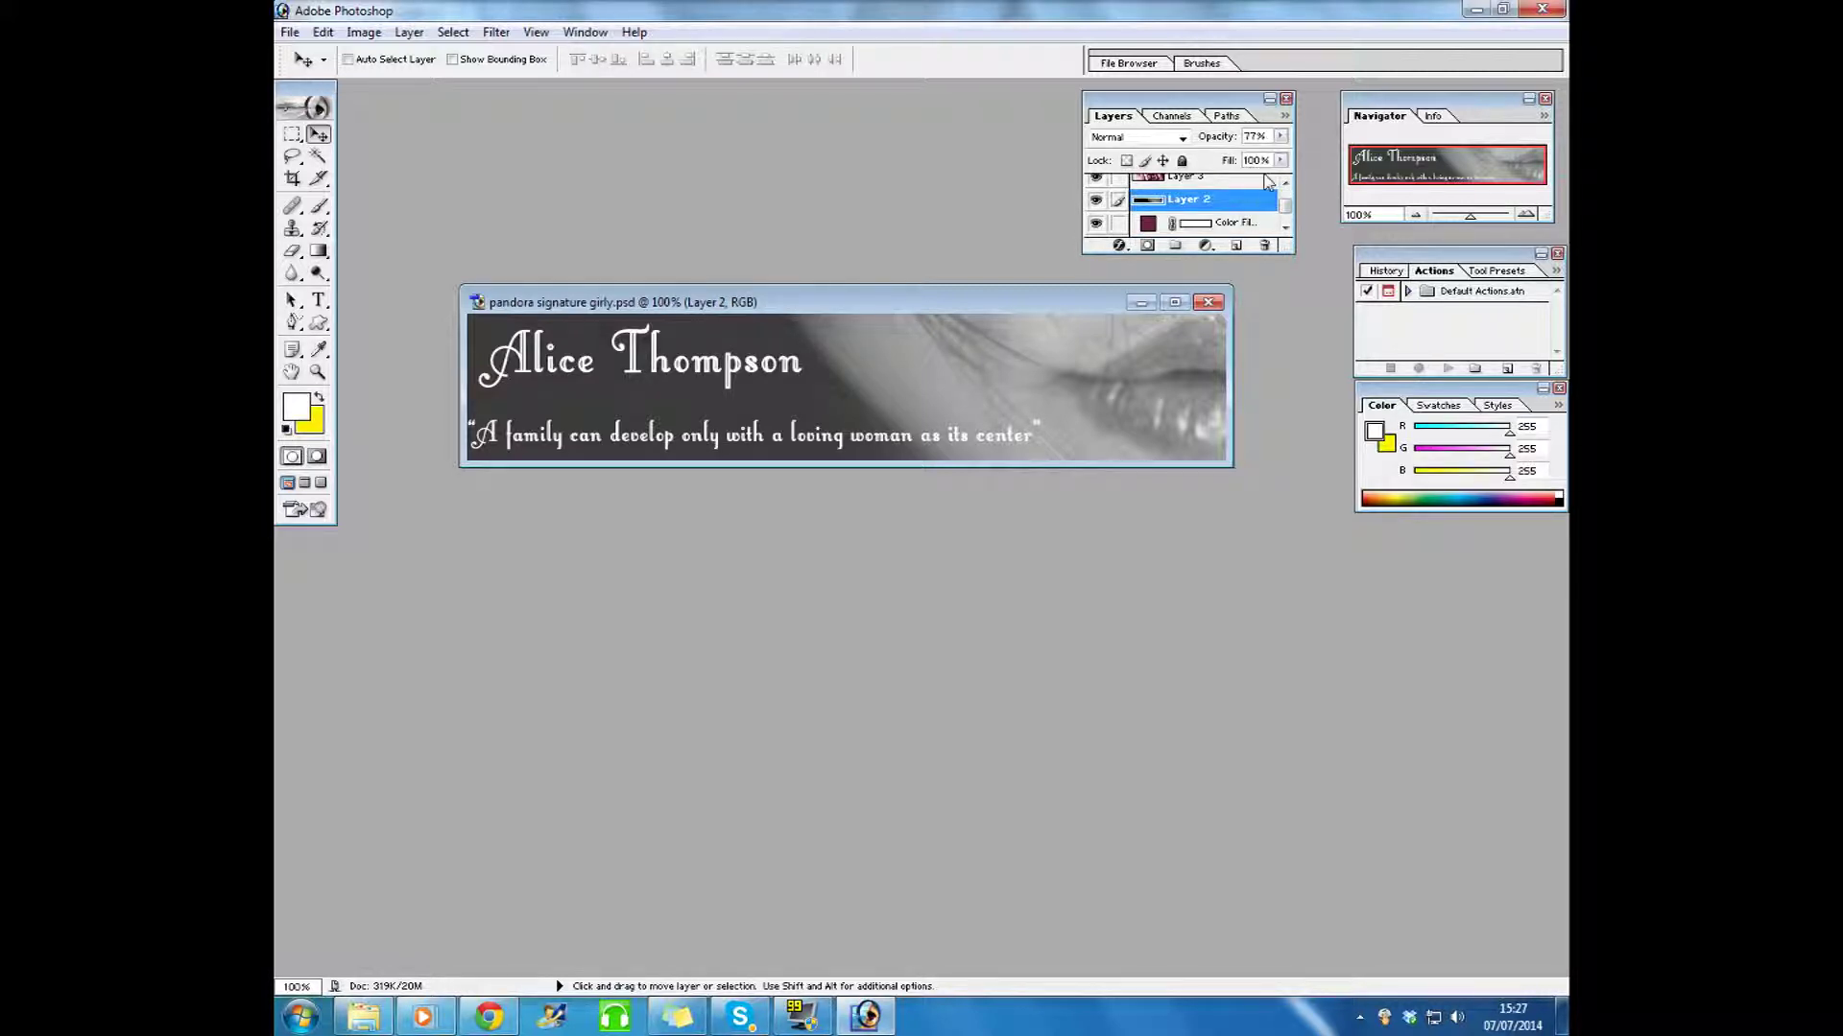
{"action": "left_click", "coordinate": [1280, 136]}
{"action": "mouse_move", "coordinate": [1263, 161]}
{"action": "left_mouse_down"}
{"action": "mouse_move", "coordinate": [1284, 165]}
{"action": "mouse_move", "coordinate": [1213, 178]}
{"action": "mouse_move", "coordinate": [1260, 166]}
{"action": "left_mouse_up"}
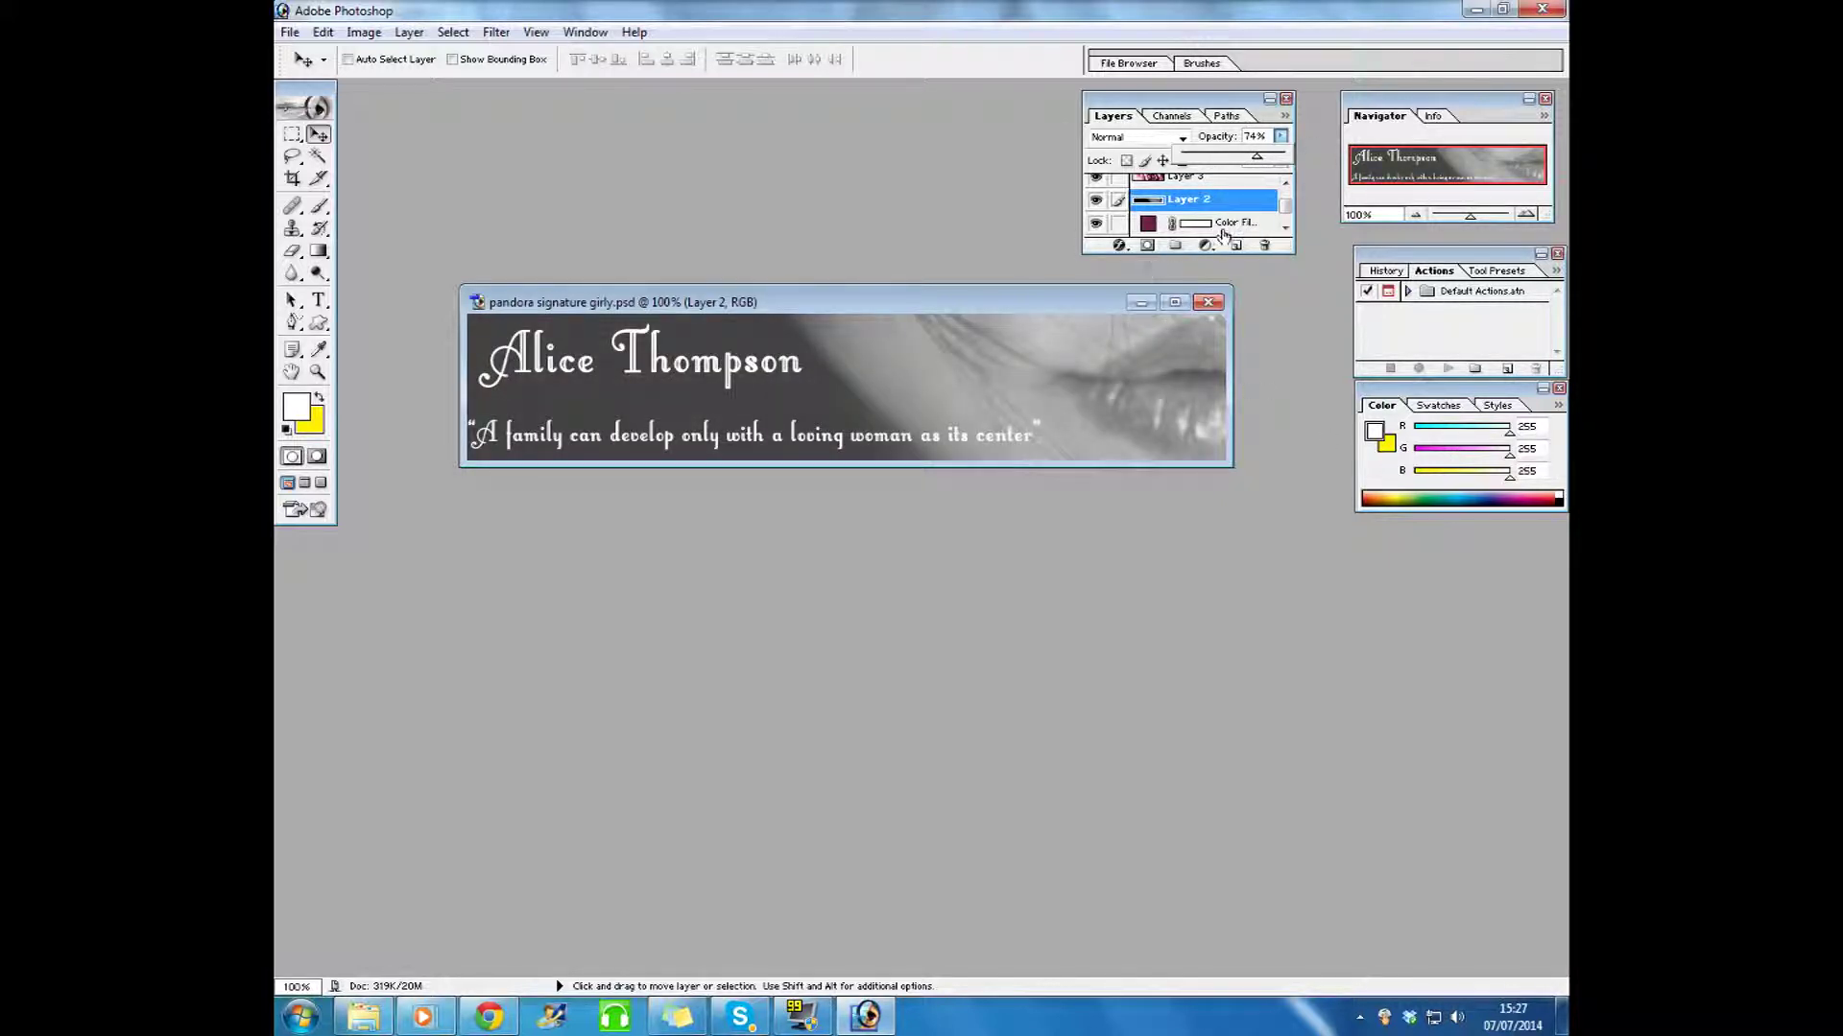
Step: Set the opacity of the maroon Color Fill 5 layer beneath Layer 2 to 100%
{"action": "left_click", "coordinate": [1288, 216]}
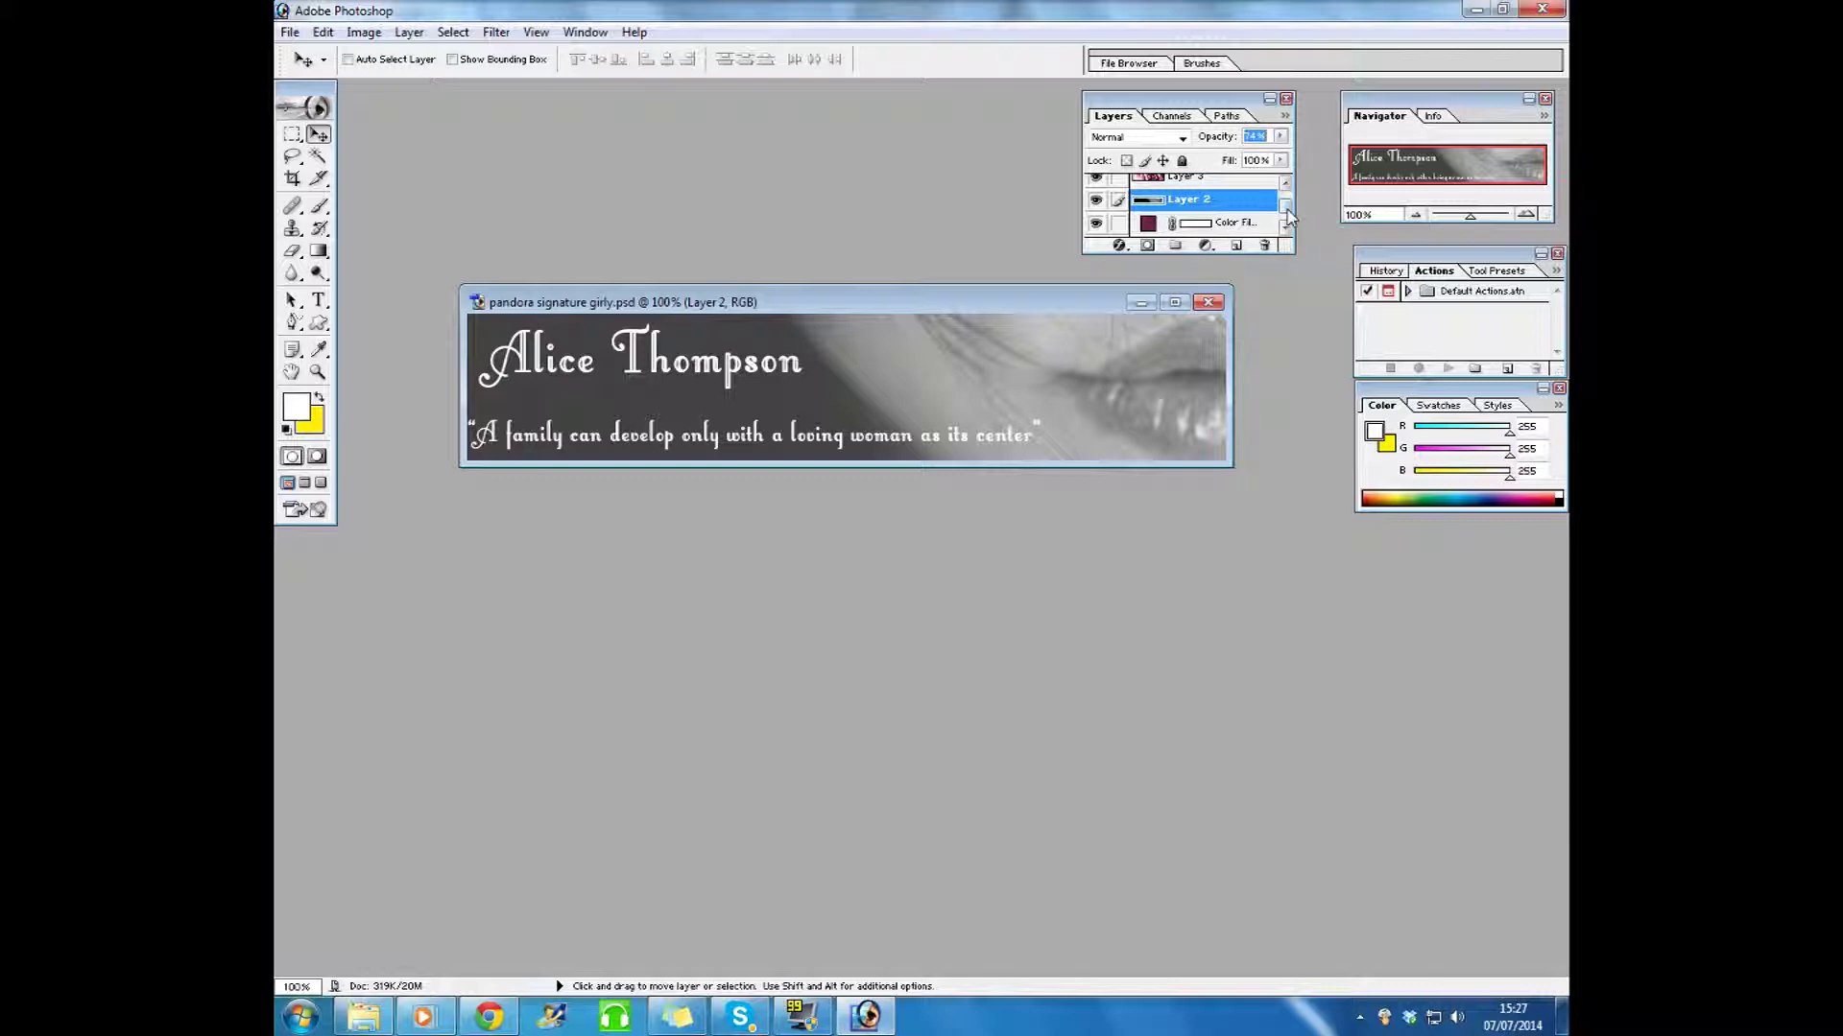
{"action": "left_click", "coordinate": [1285, 182]}
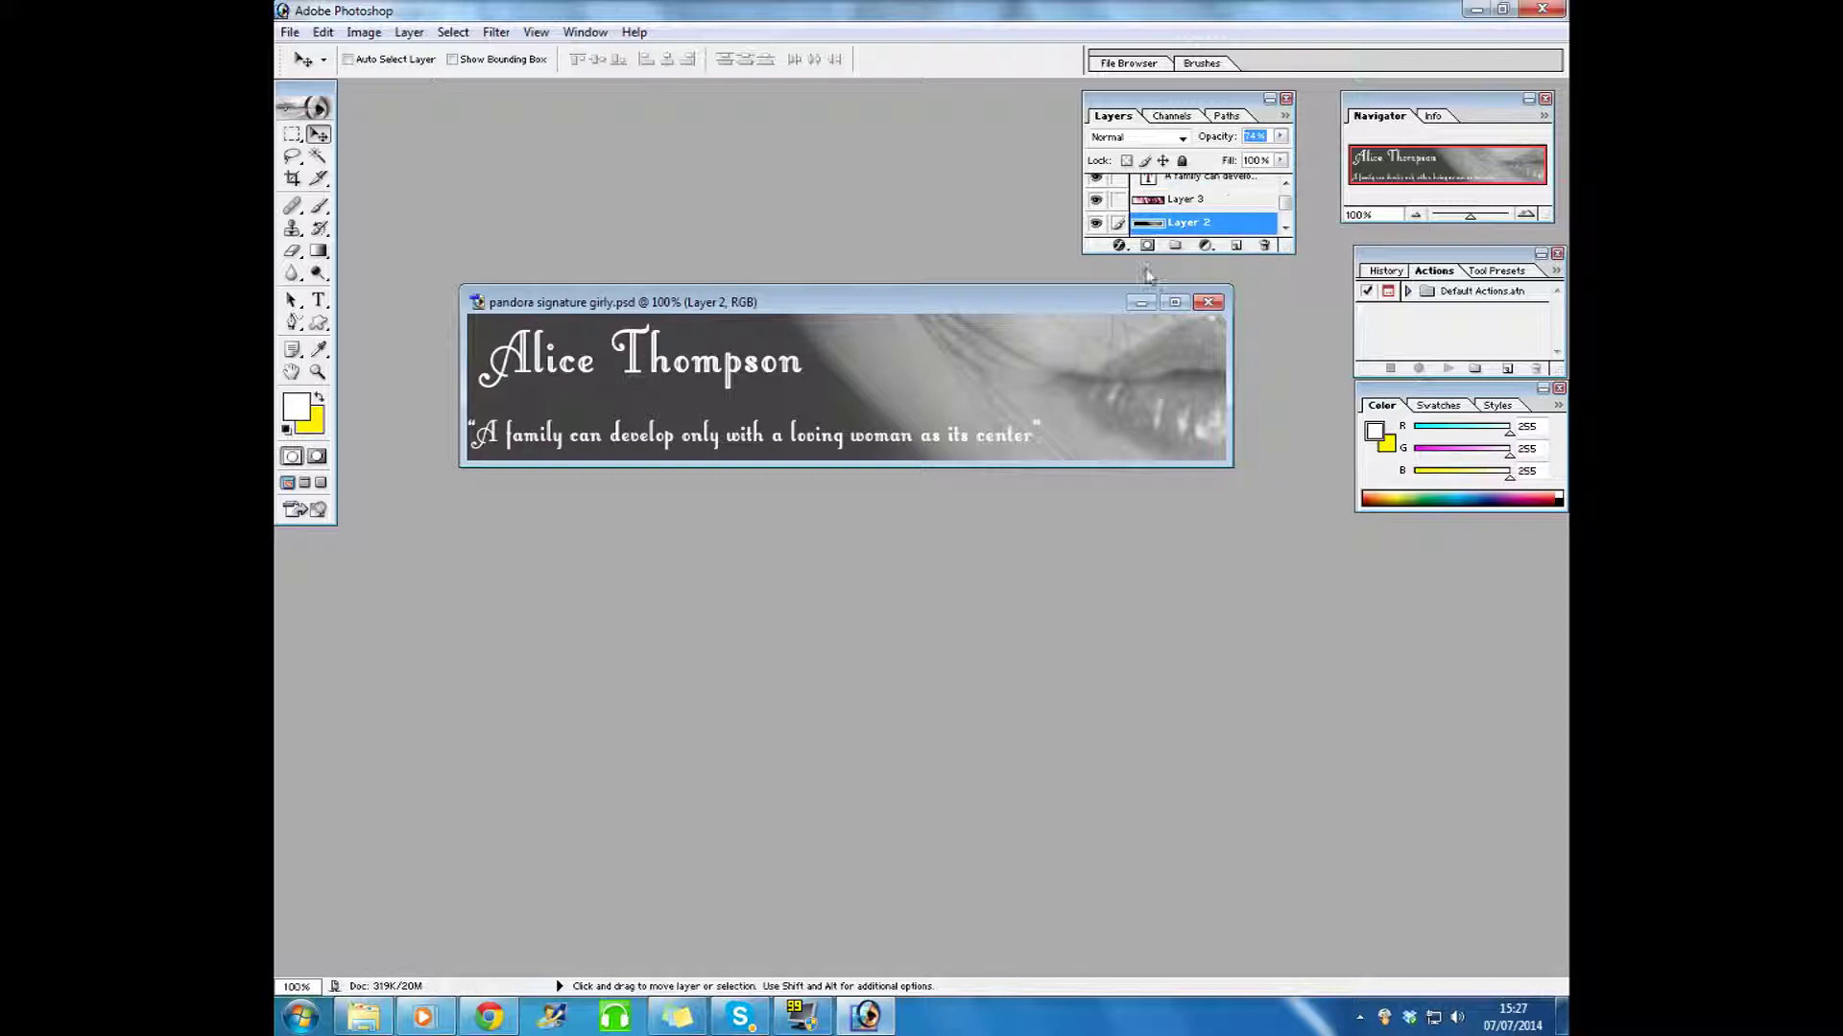
{"action": "scroll", "coordinate": [1218, 233], "scroll_direction": "down", "scroll_amount": 2}
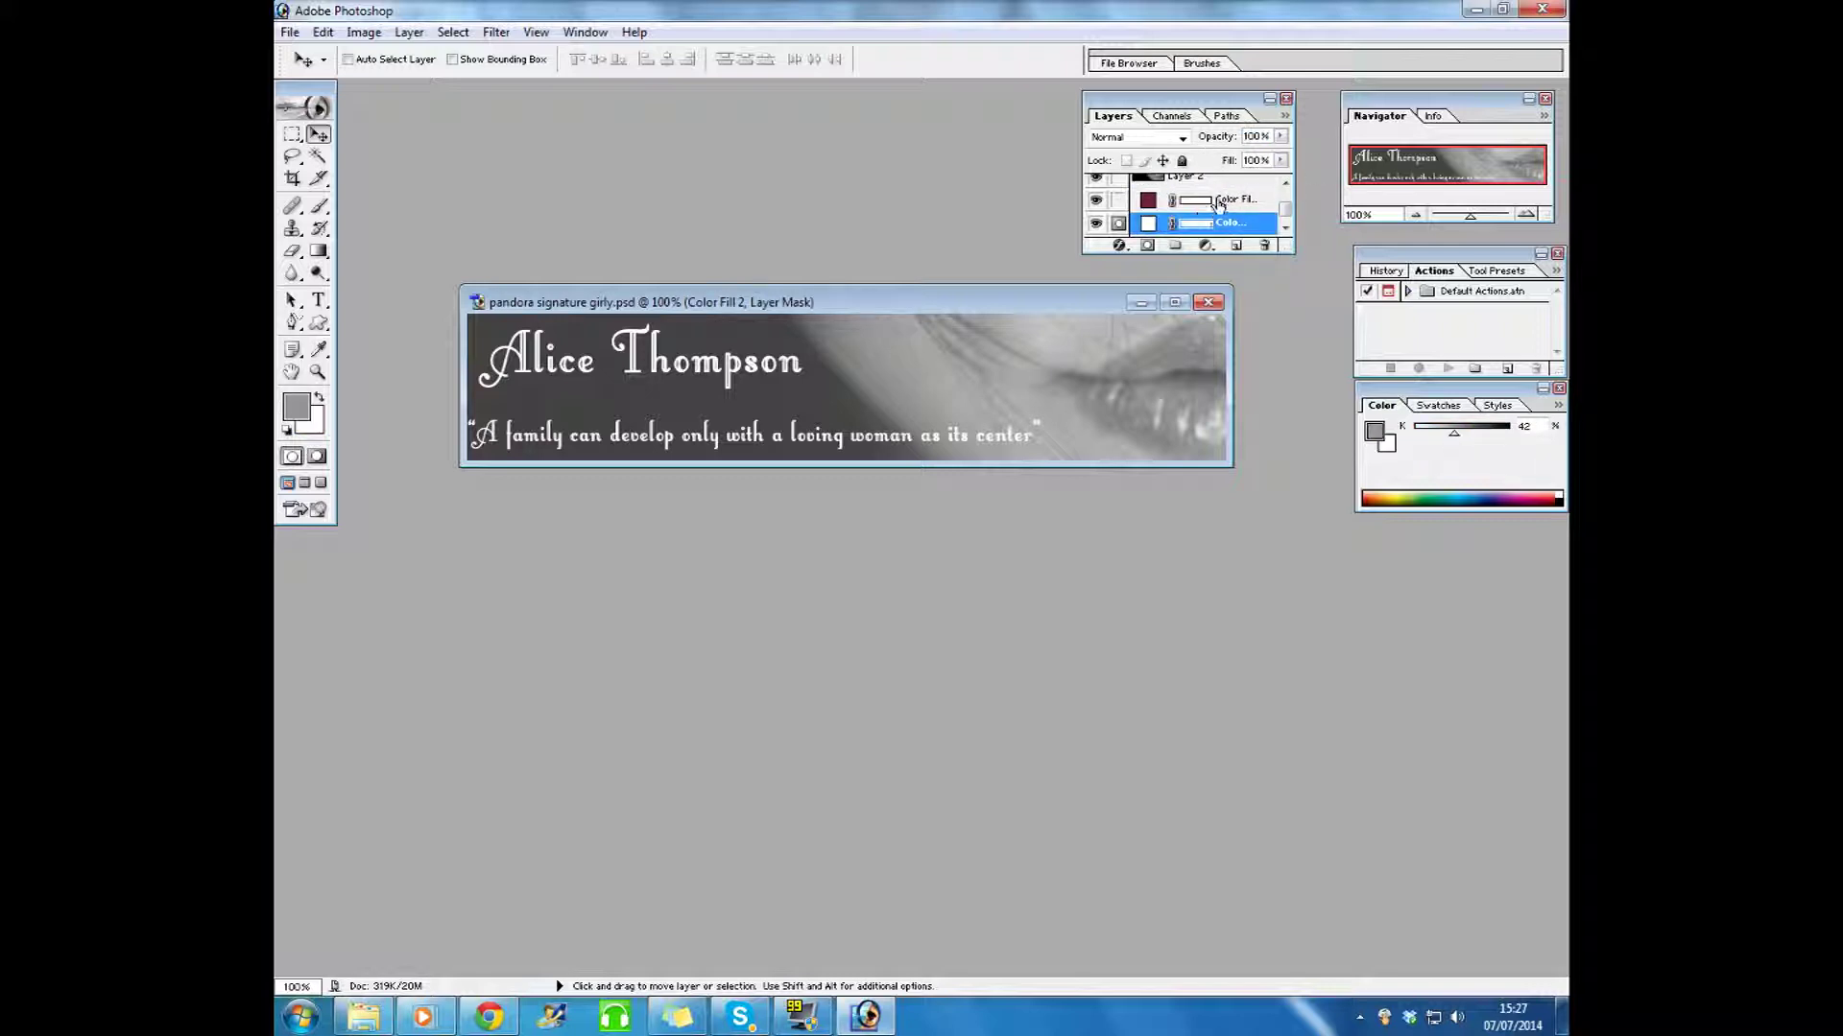
{"action": "left_click", "coordinate": [1195, 199]}
{"action": "left_click", "coordinate": [1281, 137]}
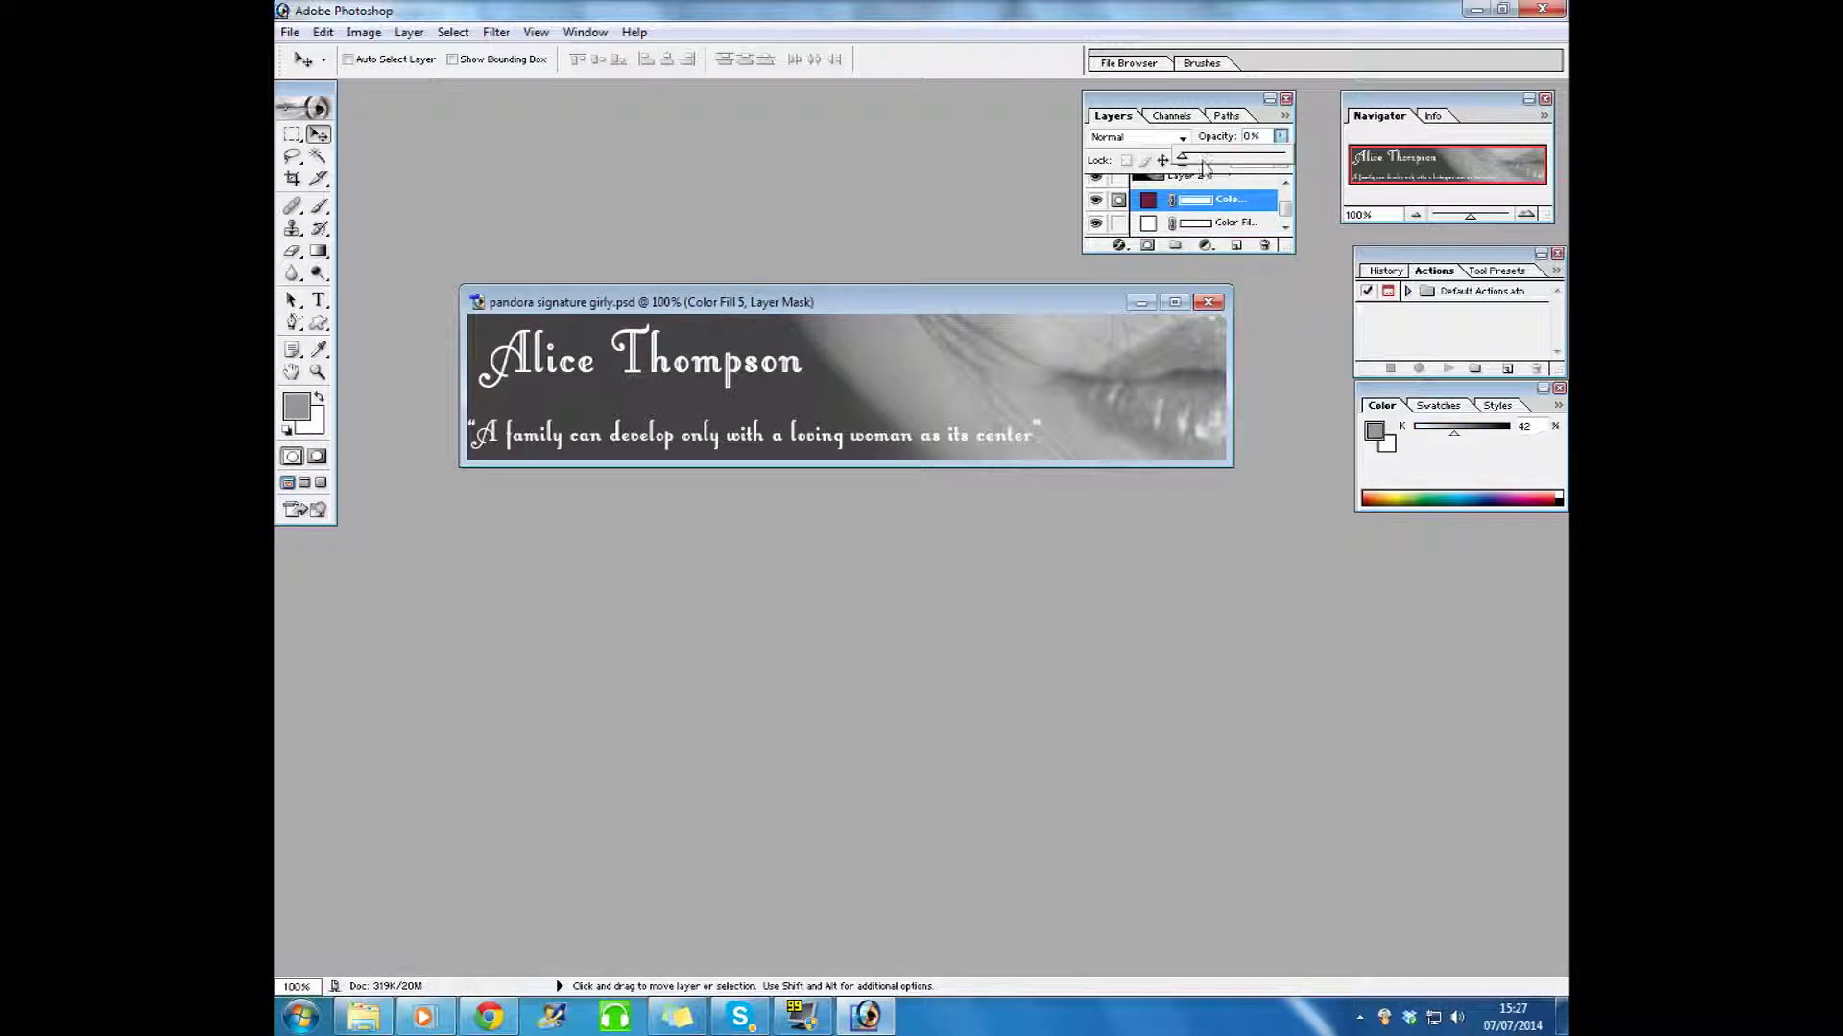
{"action": "left_click_drag", "start_coordinate": [1182, 156], "coordinate": [1291, 153]}
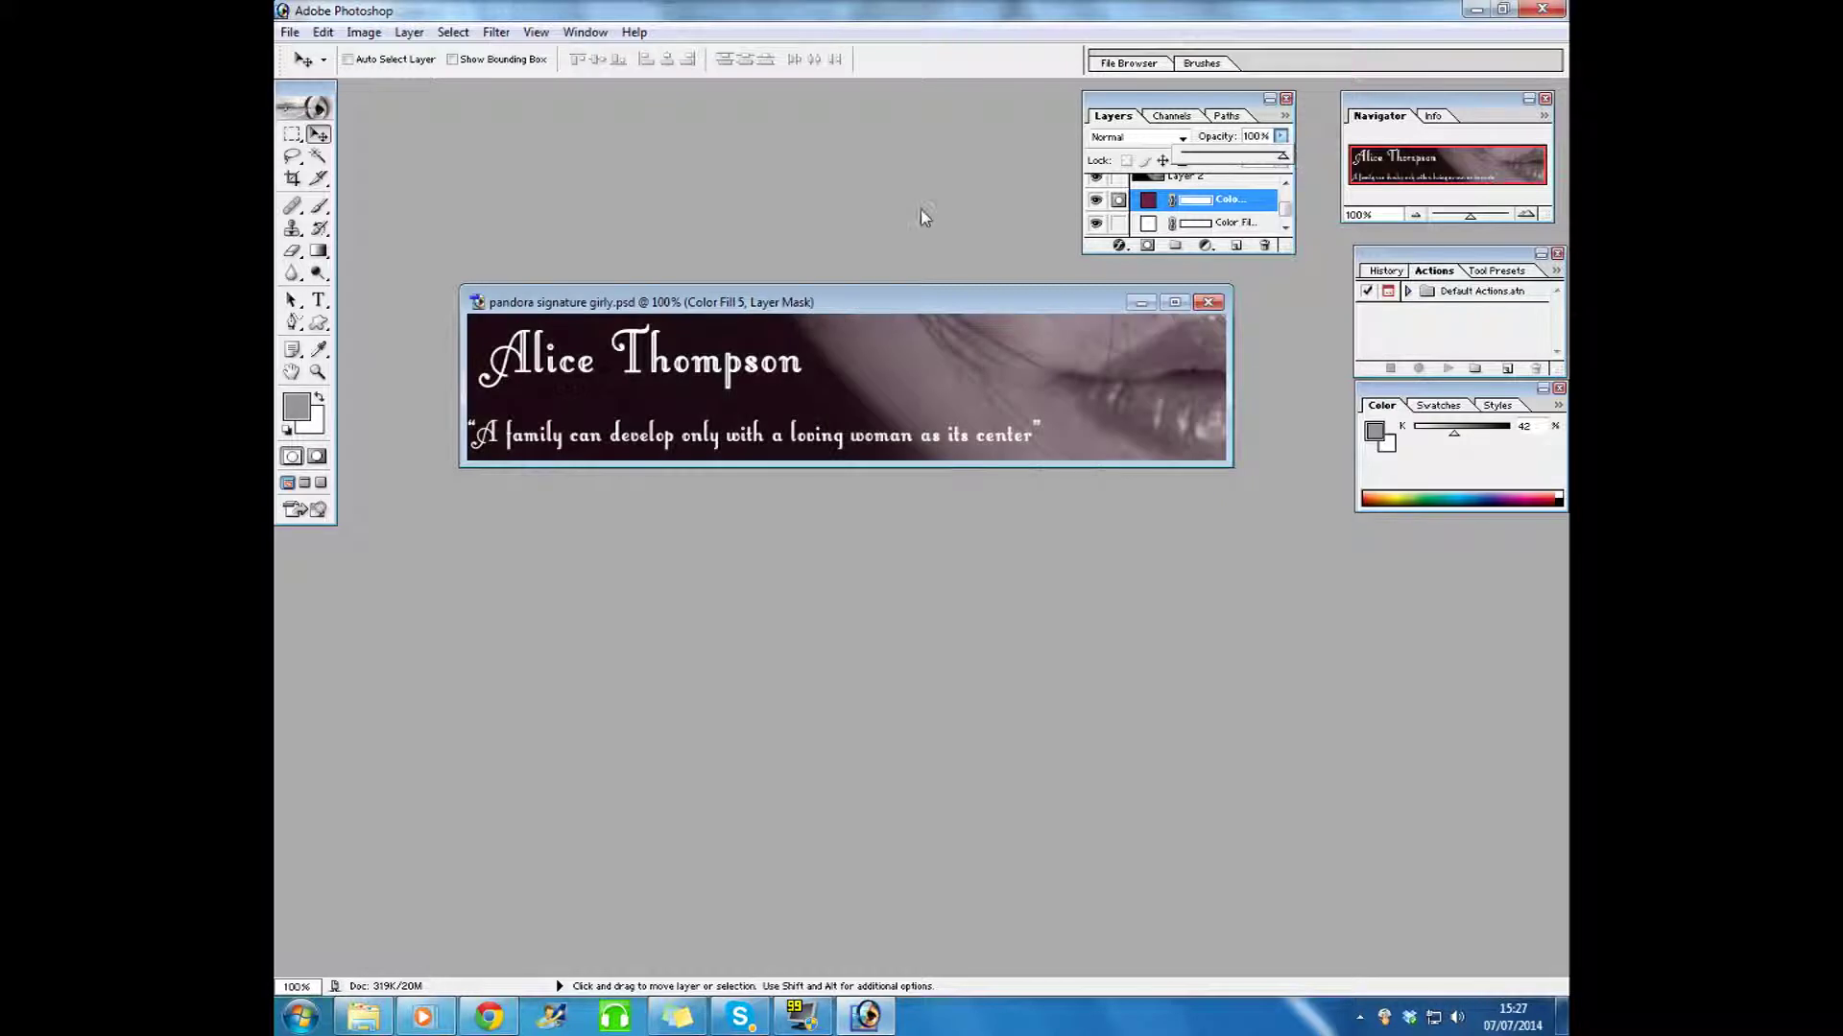
Step: Set Layer 2's opacity to 77% over the maroon fill
{"action": "left_click", "coordinate": [1218, 180]}
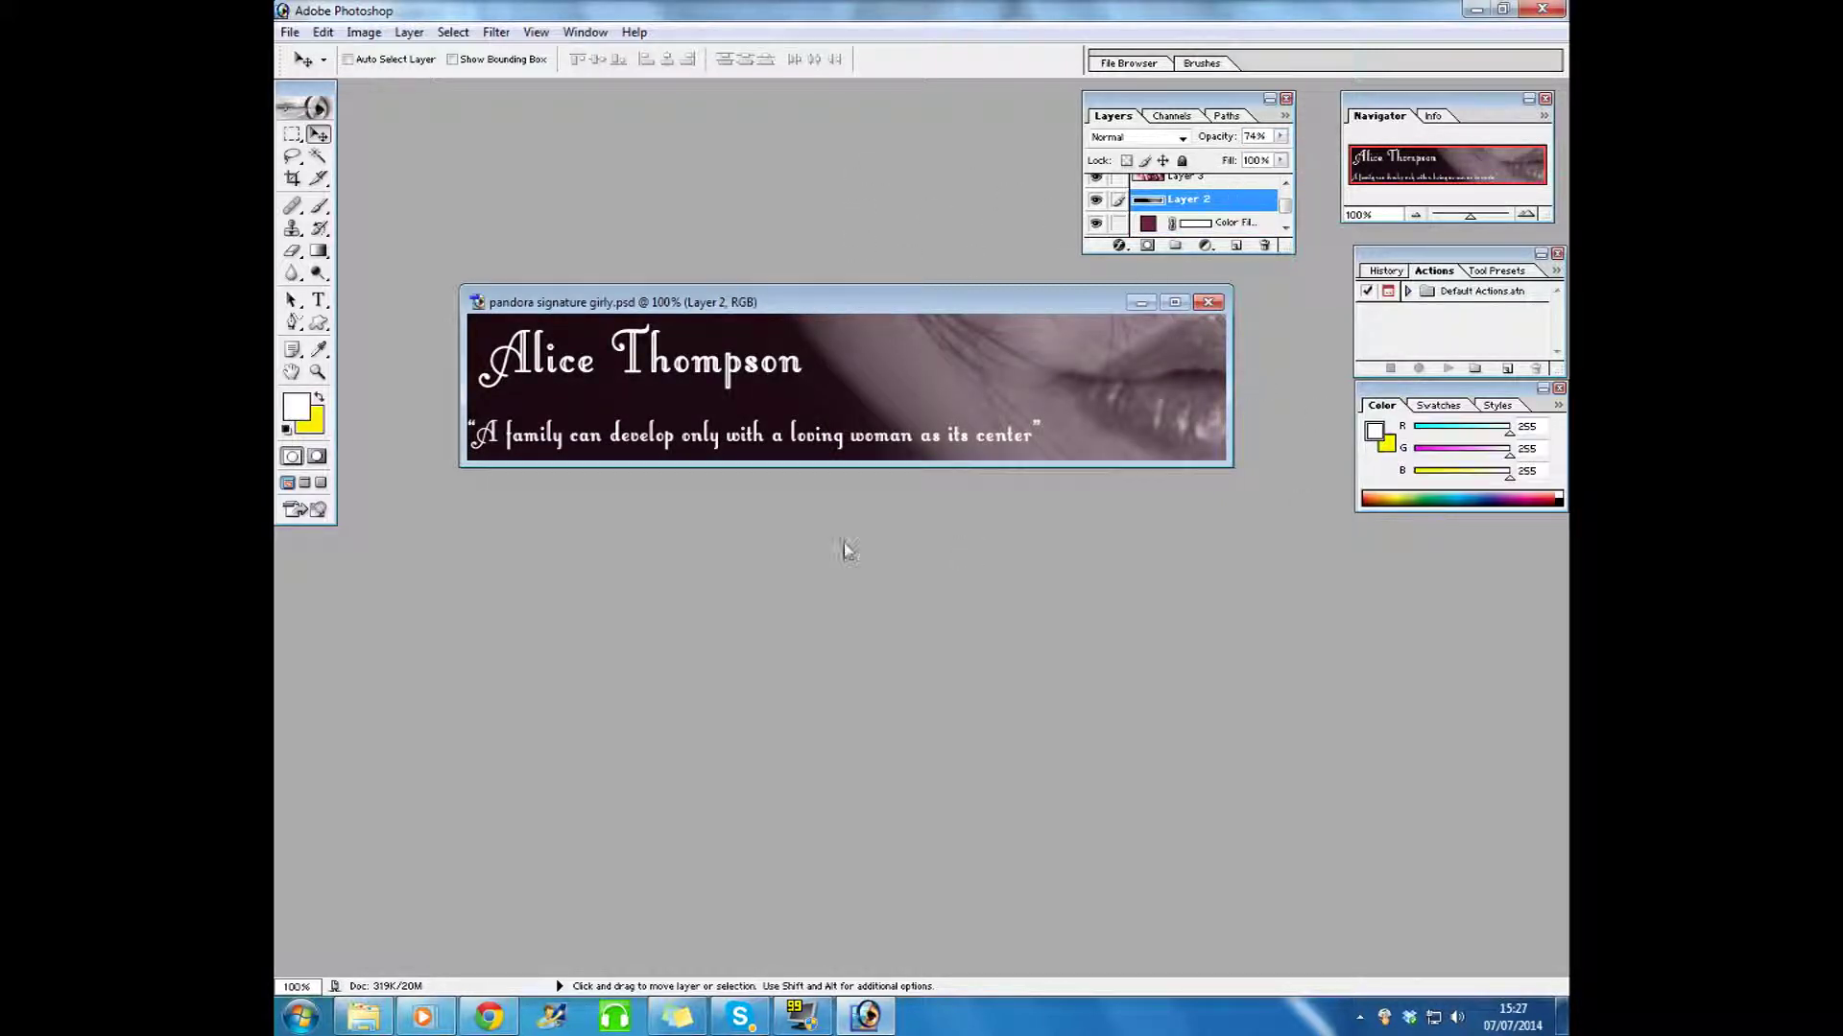
{"action": "left_click", "coordinate": [1281, 136]}
{"action": "mouse_move", "coordinate": [1267, 163]}
{"action": "left_mouse_down"}
{"action": "mouse_move", "coordinate": [1303, 159]}
{"action": "mouse_move", "coordinate": [1260, 161]}
{"action": "left_mouse_up"}
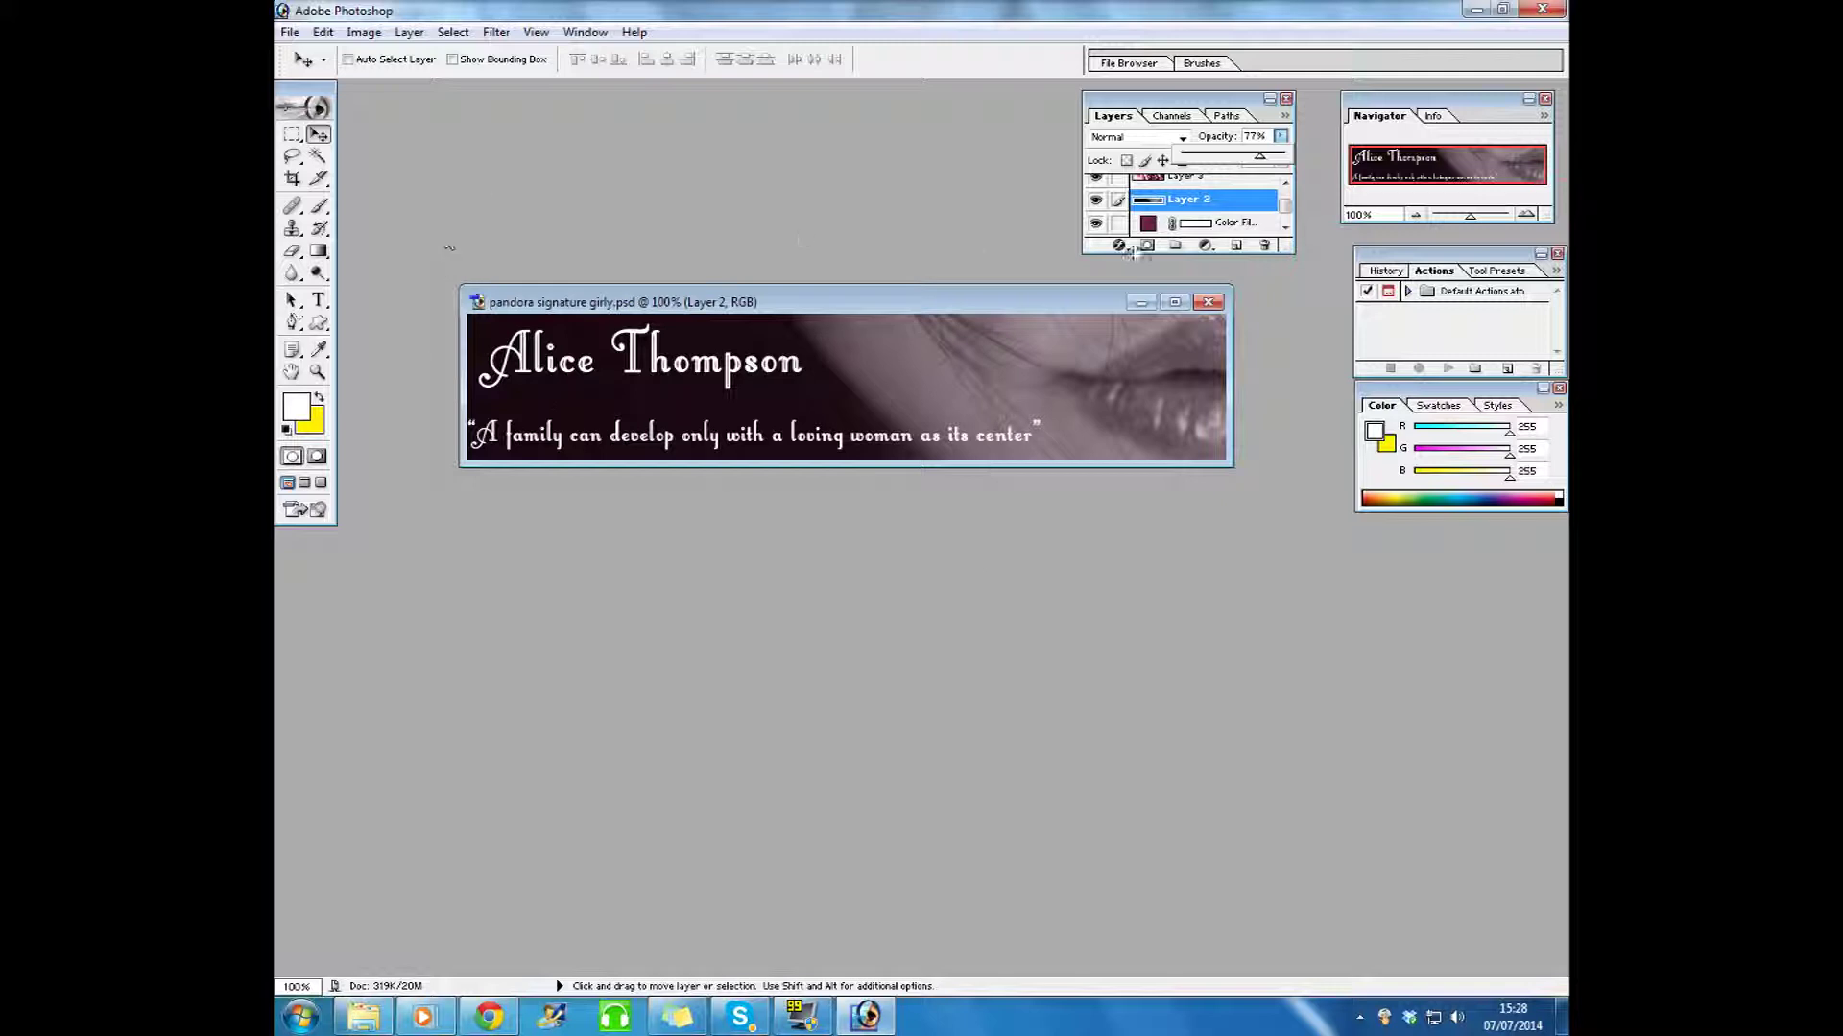
Step: Move the Layers palette back above the Actions palette and shift the signature's document window slightly
{"action": "left_click", "coordinate": [1304, 388]}
{"action": "left_click_drag", "start_coordinate": [1263, 97], "coordinate": [1363, 146]}
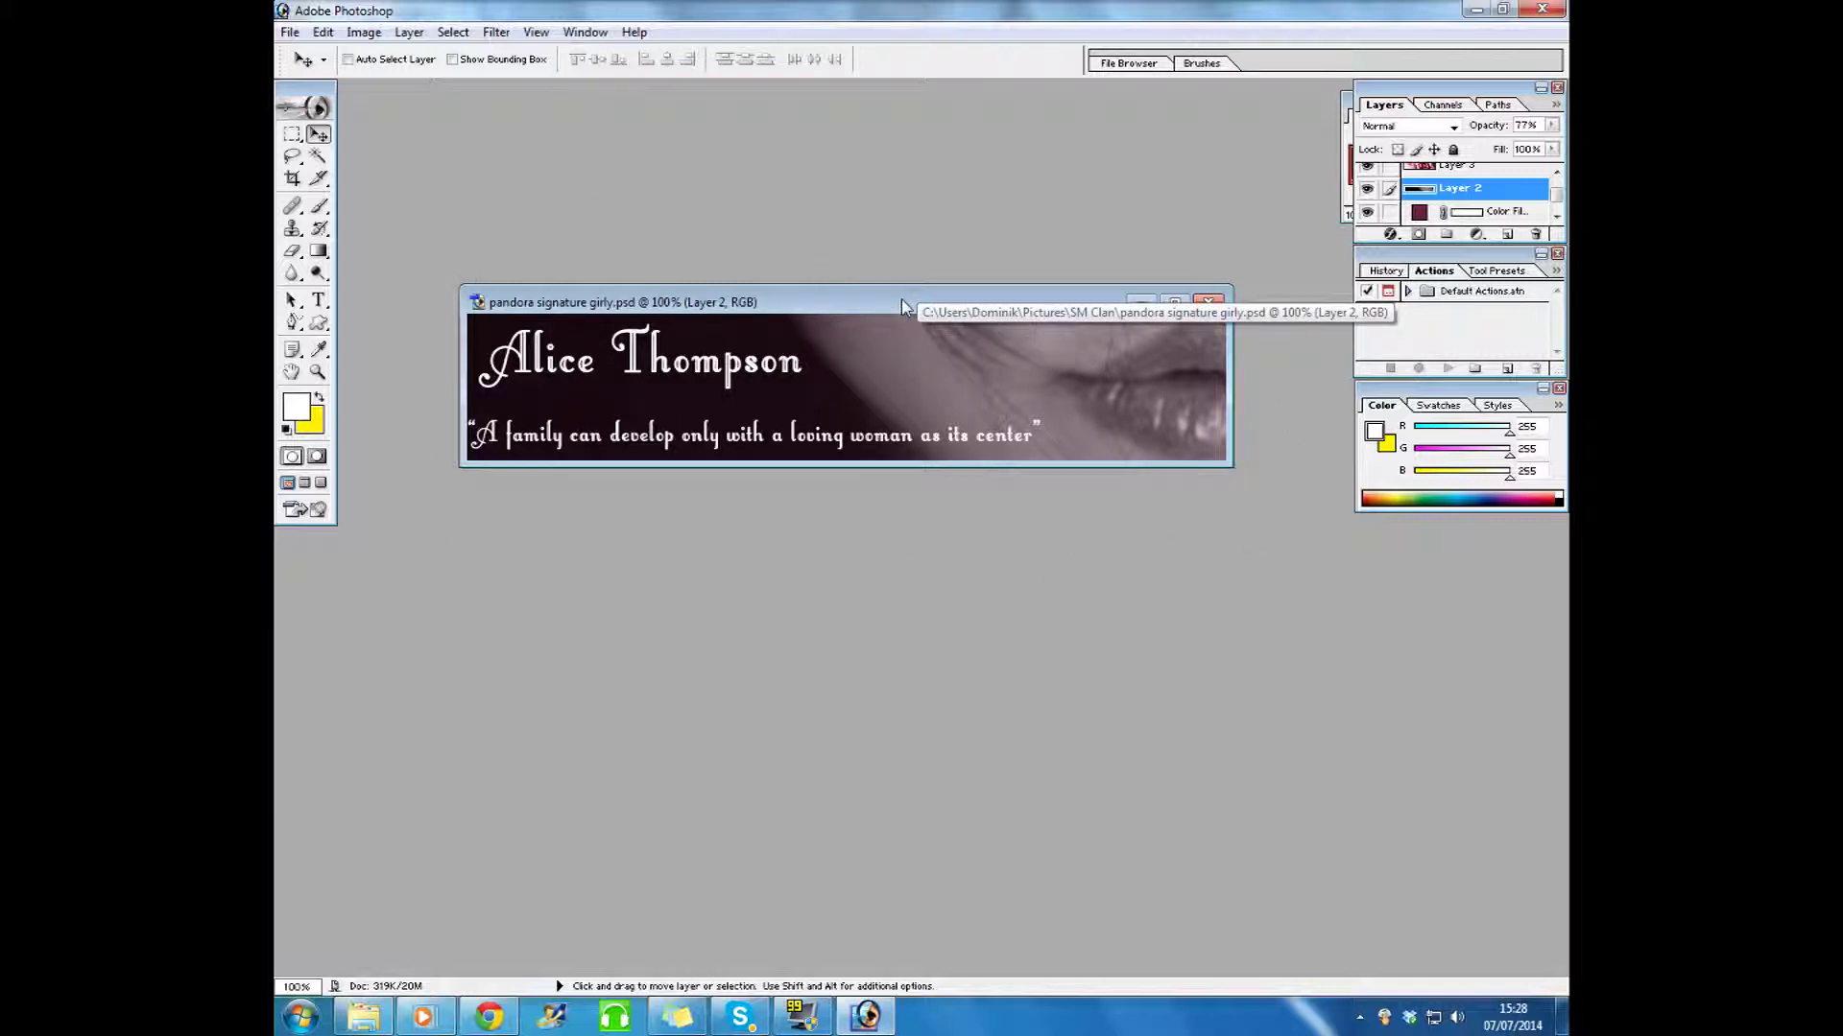
{"action": "mouse_move", "coordinate": [893, 302]}
{"action": "left_mouse_down"}
{"action": "mouse_move", "coordinate": [900, 117]}
{"action": "mouse_move", "coordinate": [885, 319]}
{"action": "left_mouse_up"}
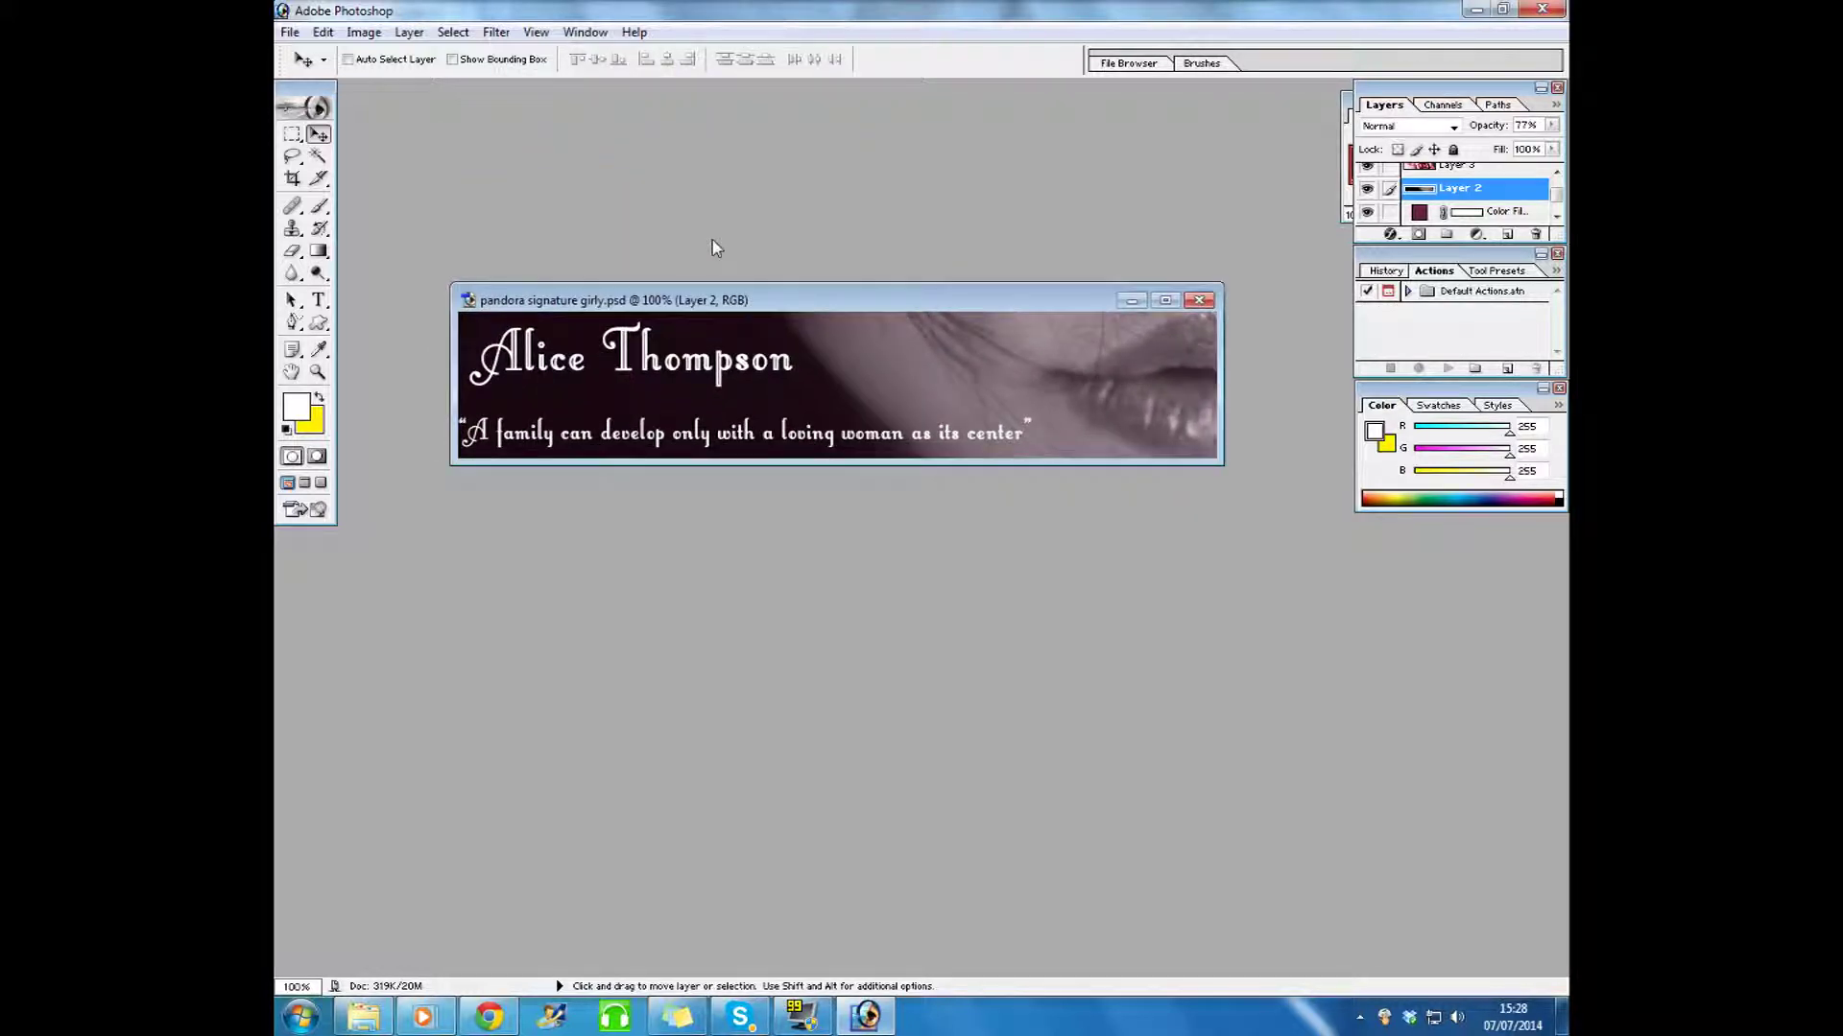